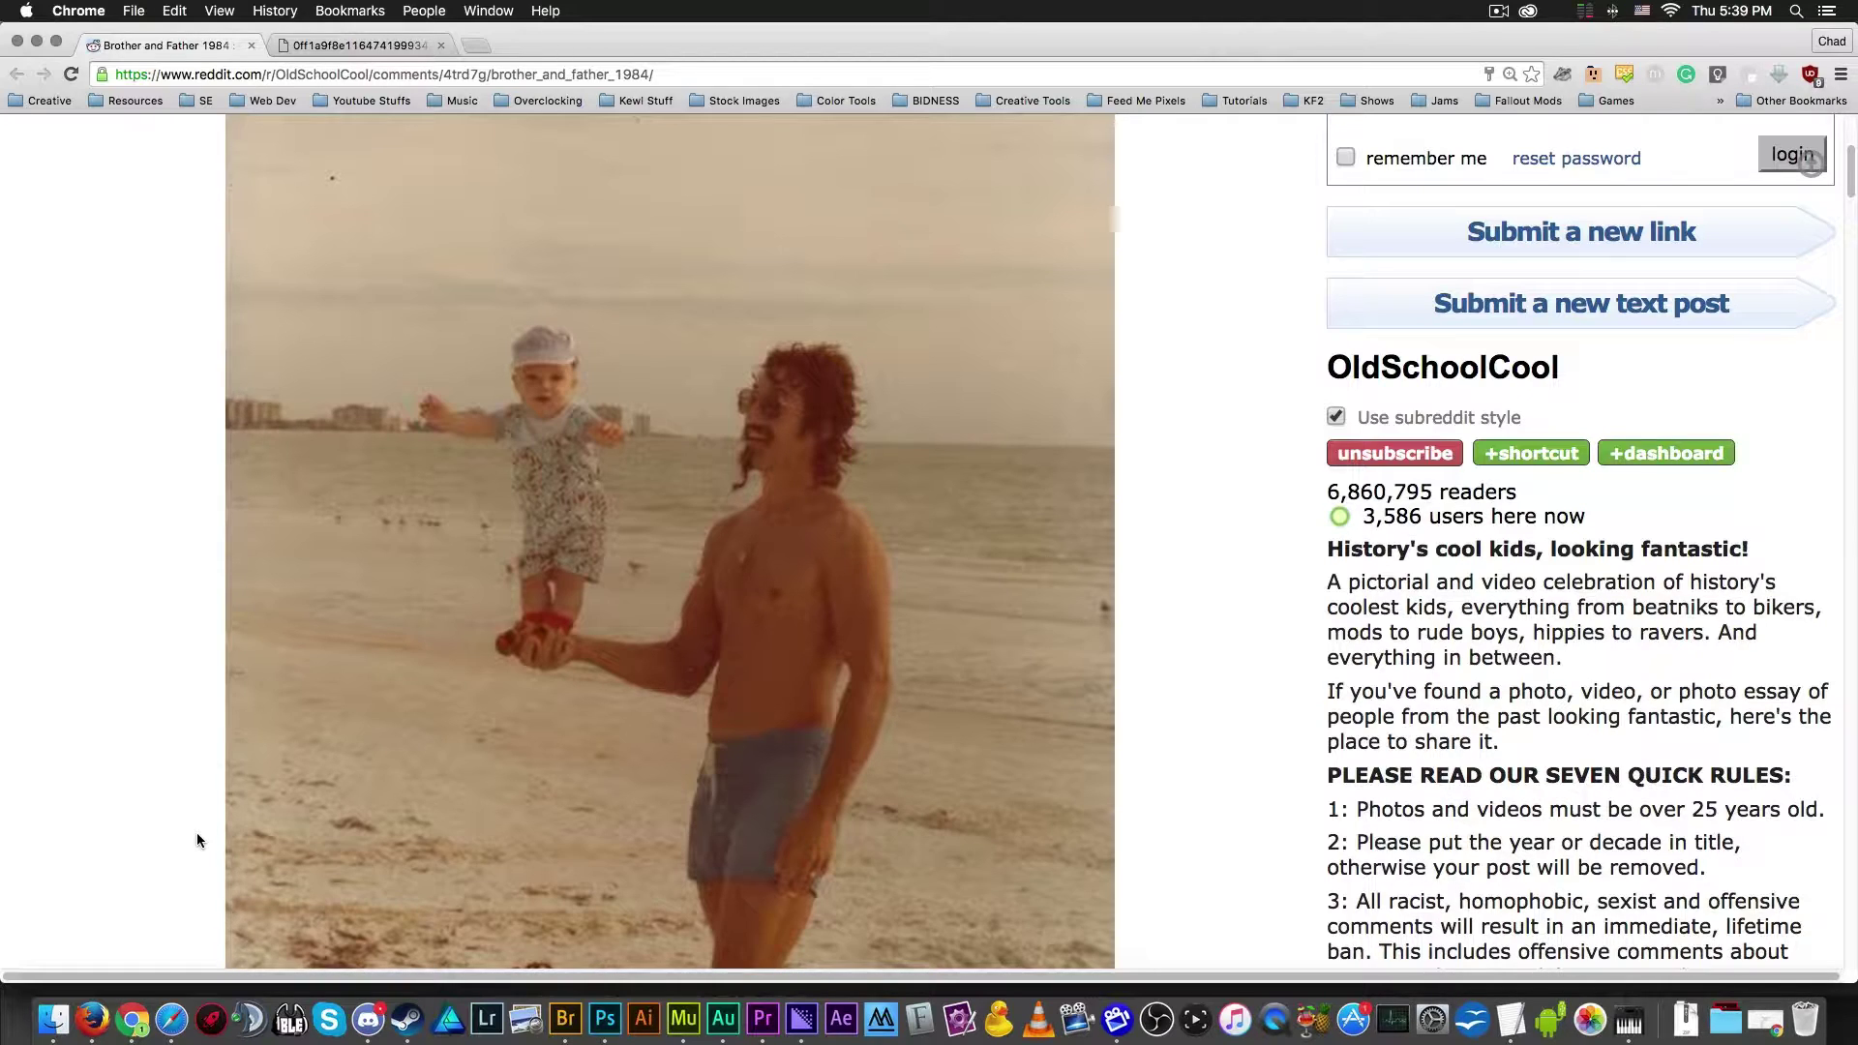
# - Scroll through the Reddit post to look over the 1984 beach photo
pyautogui.scroll(5, 198, 840)
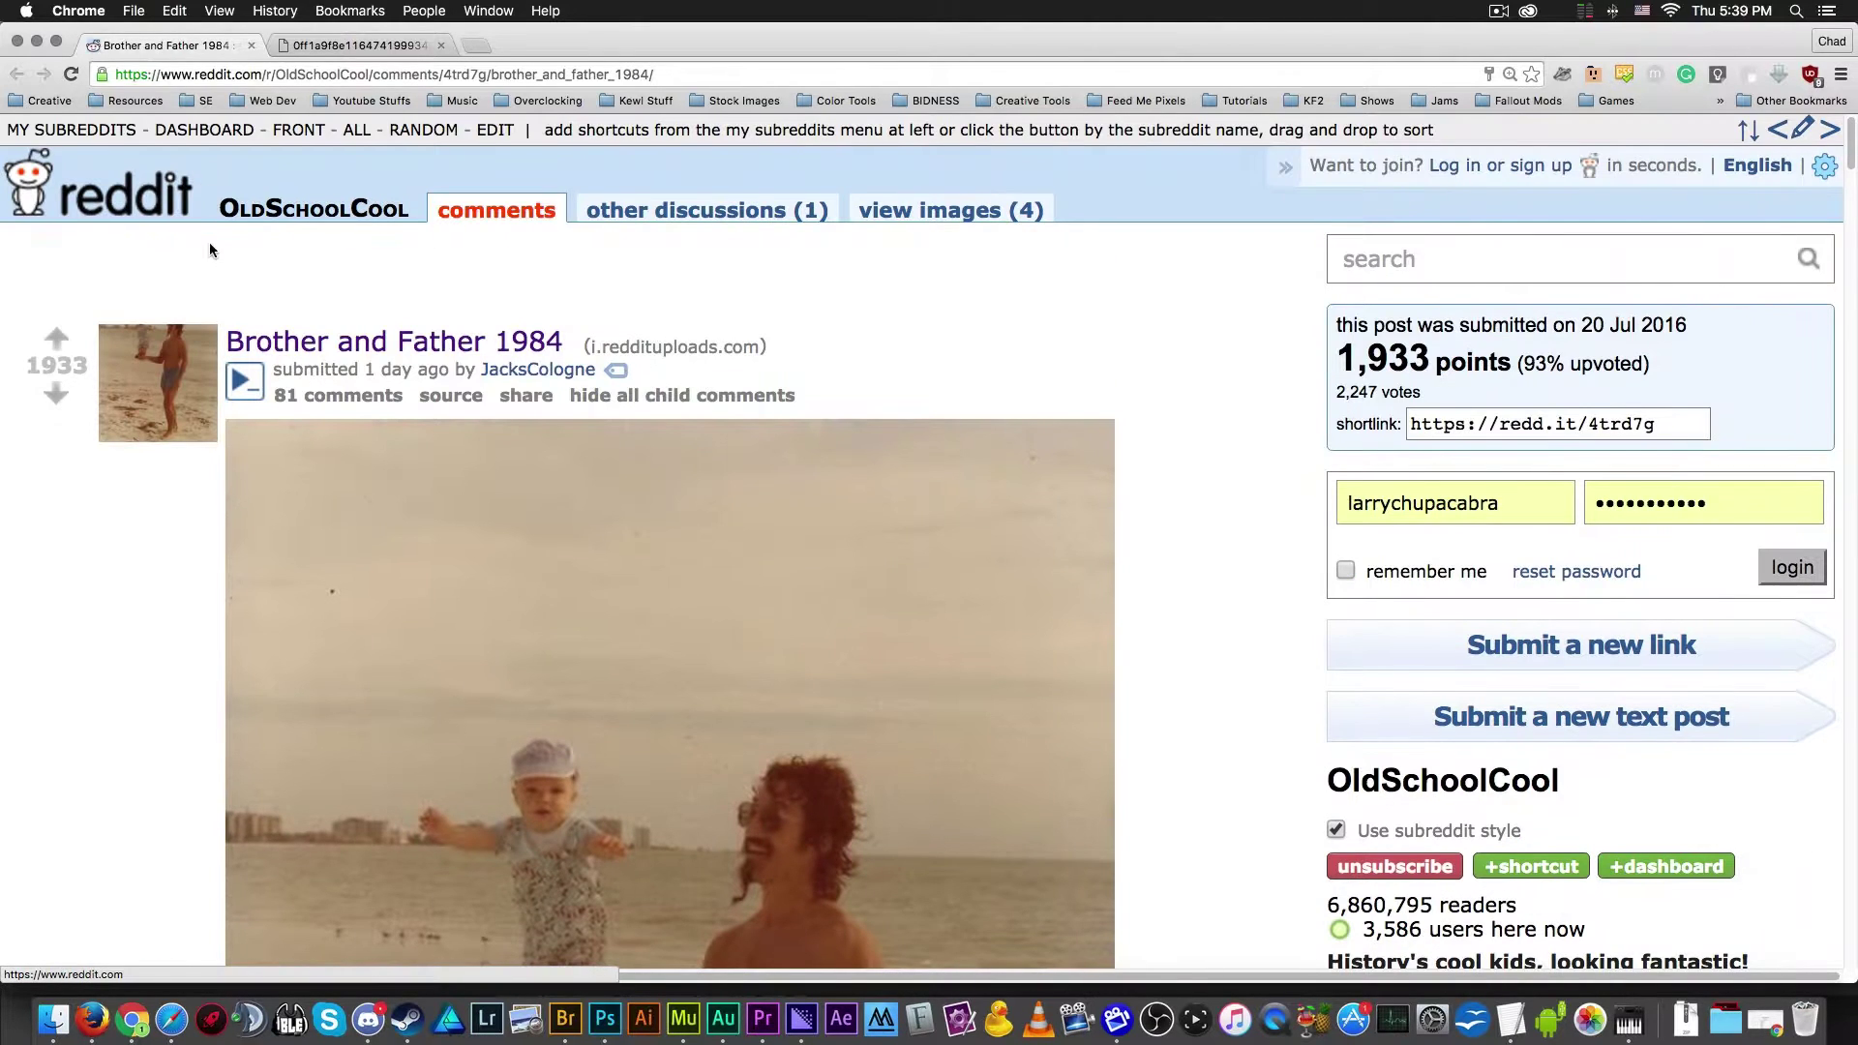
pyautogui.scroll(-8, 561, 362)
pyautogui.scroll(4, 681, 283)
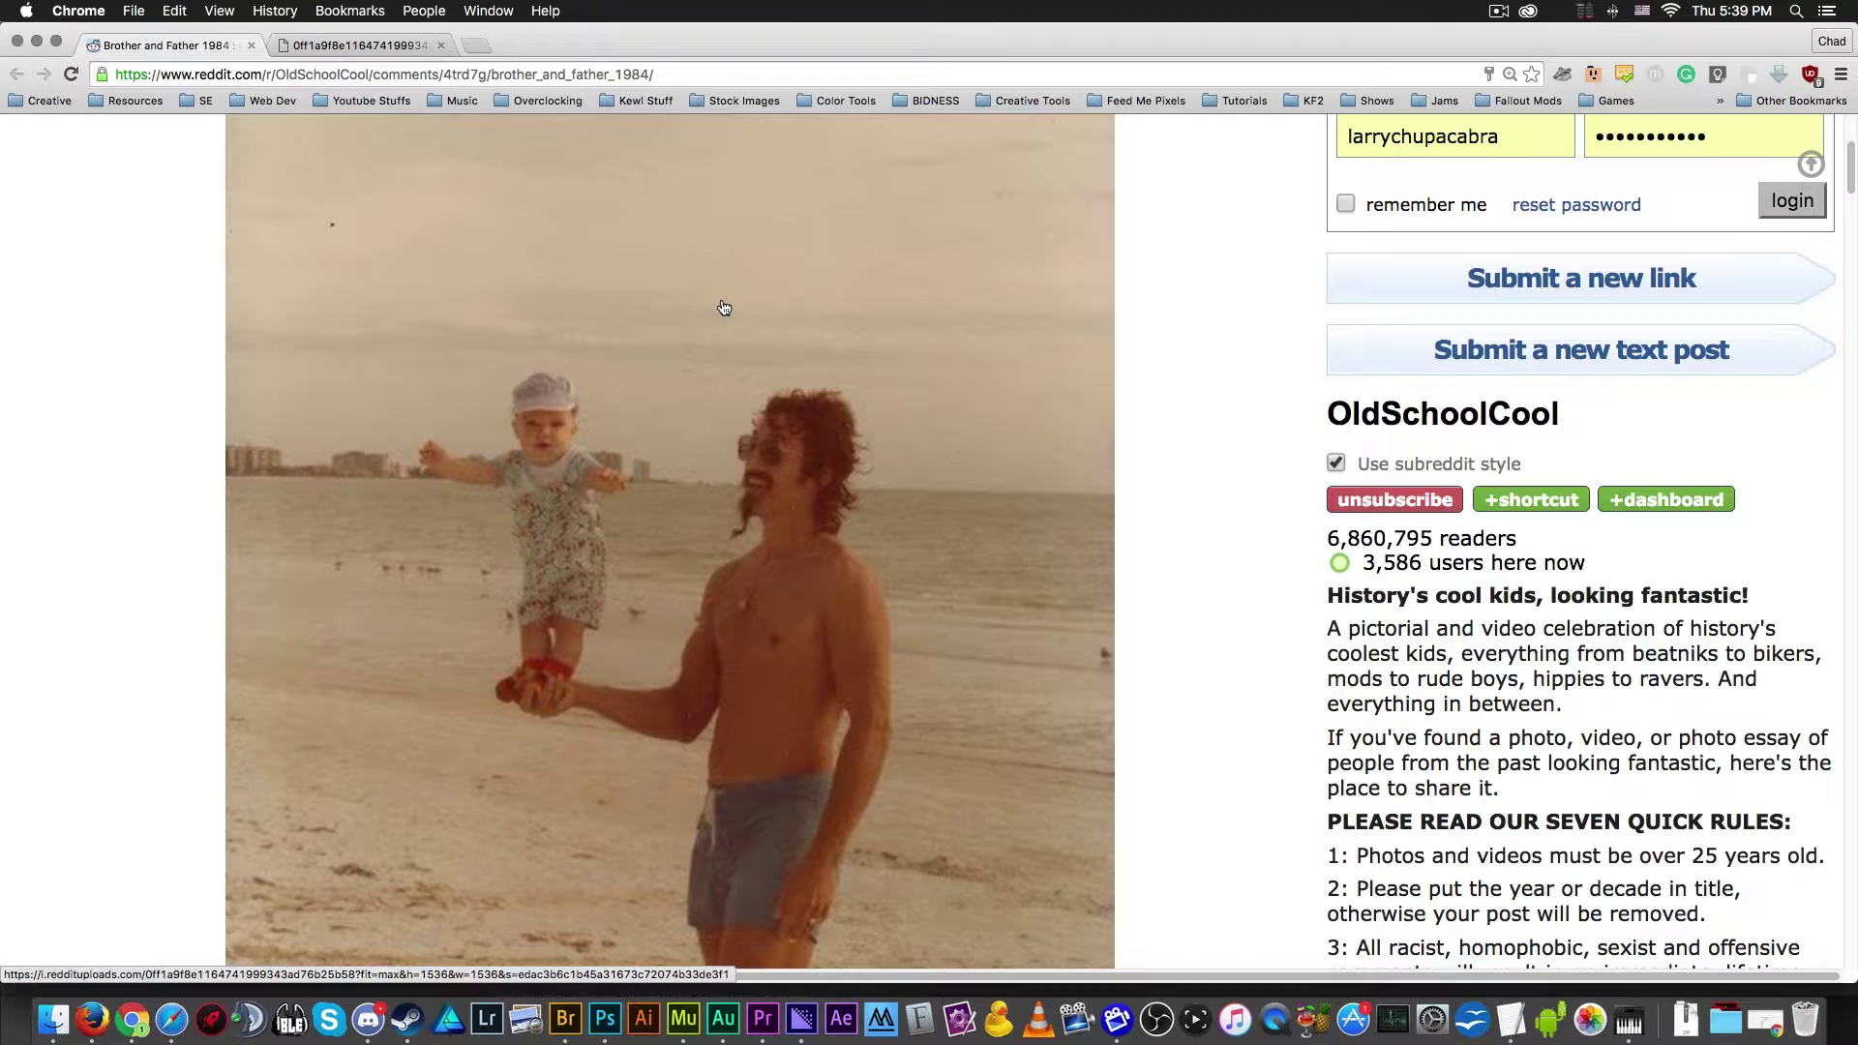
pyautogui.scroll(5, 580, 382)
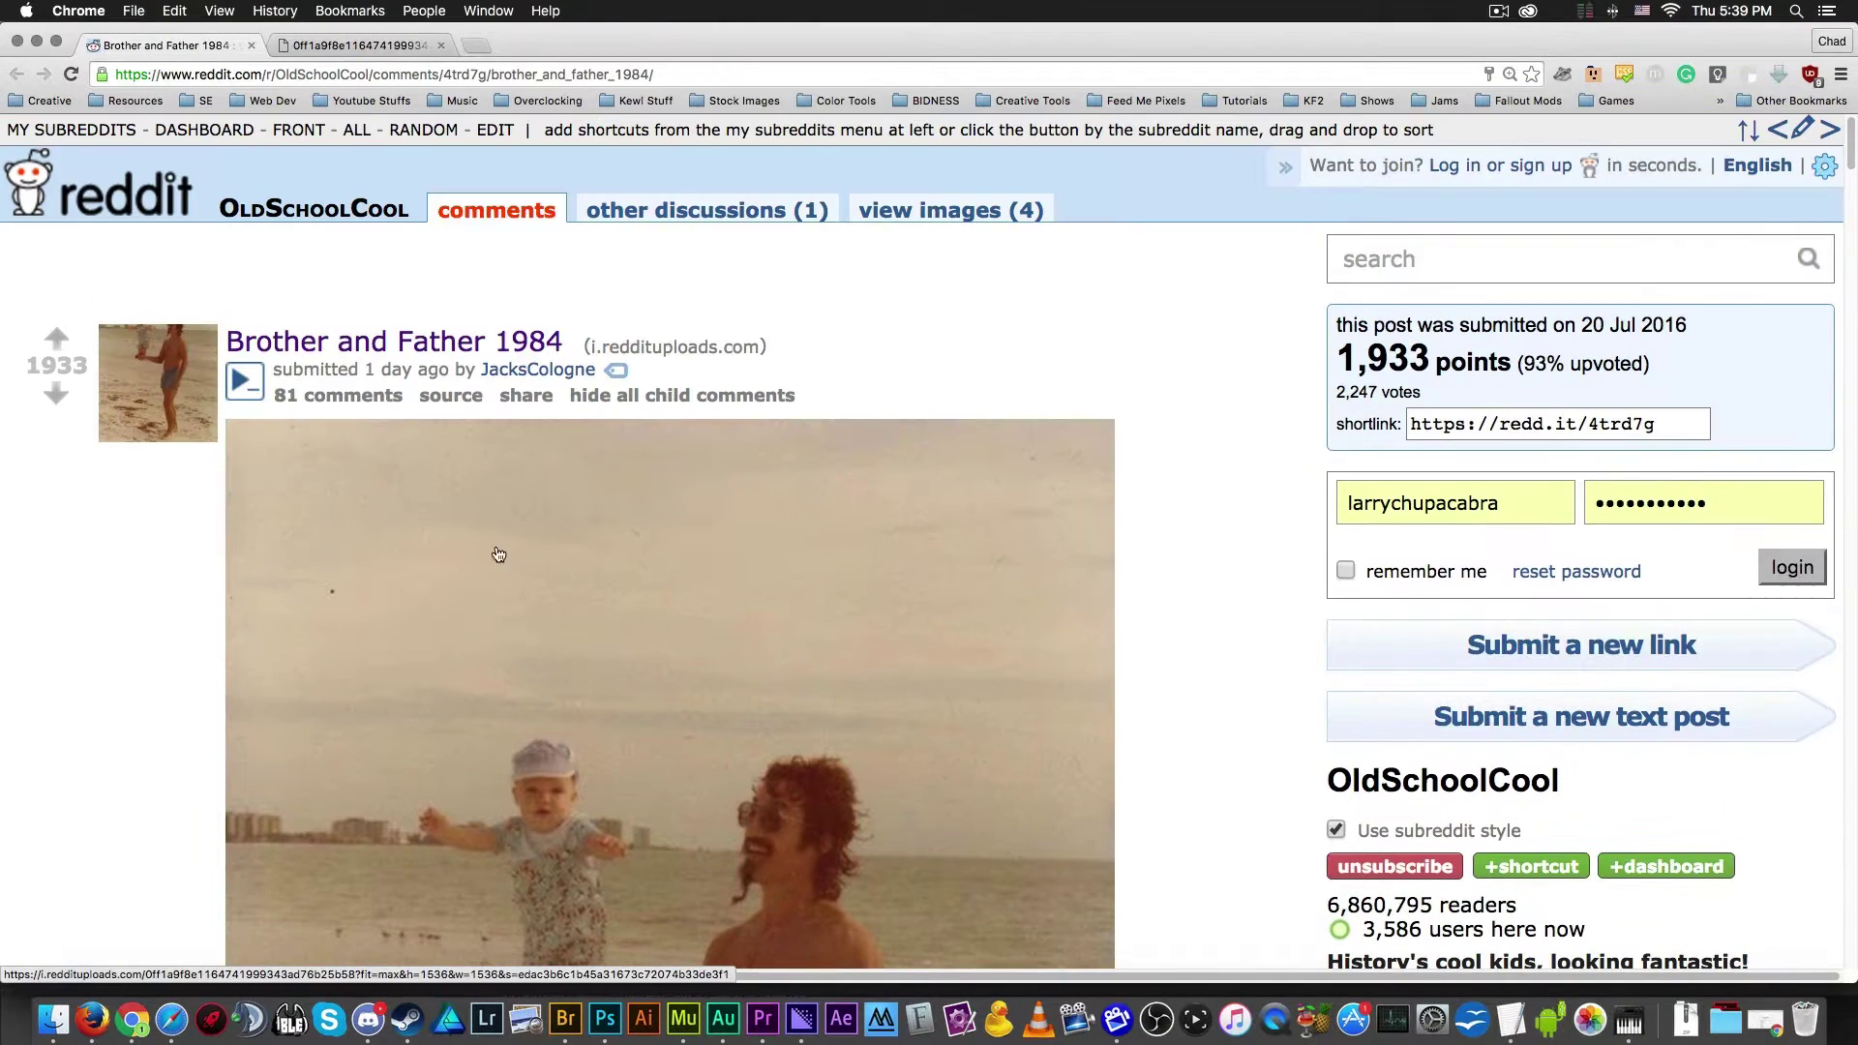
pyautogui.moveTo(586, 375)
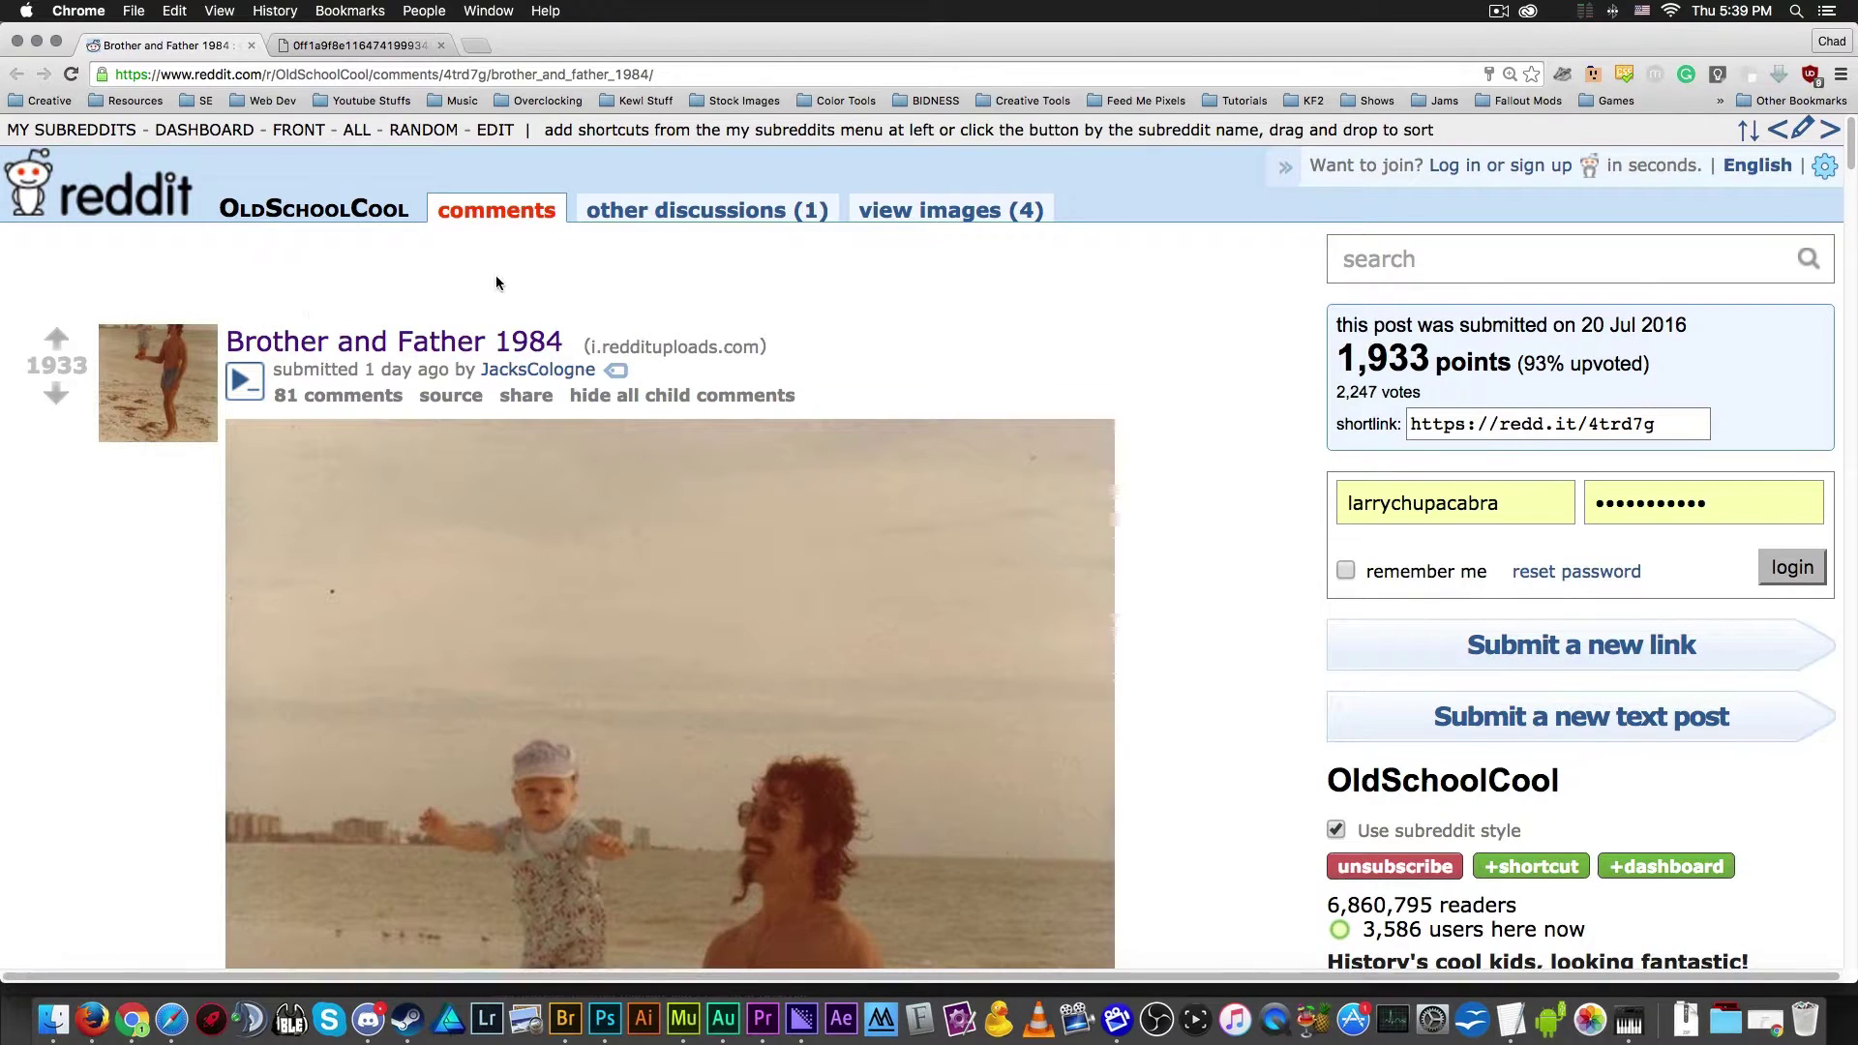
pyautogui.scroll(-3, 832, 319)
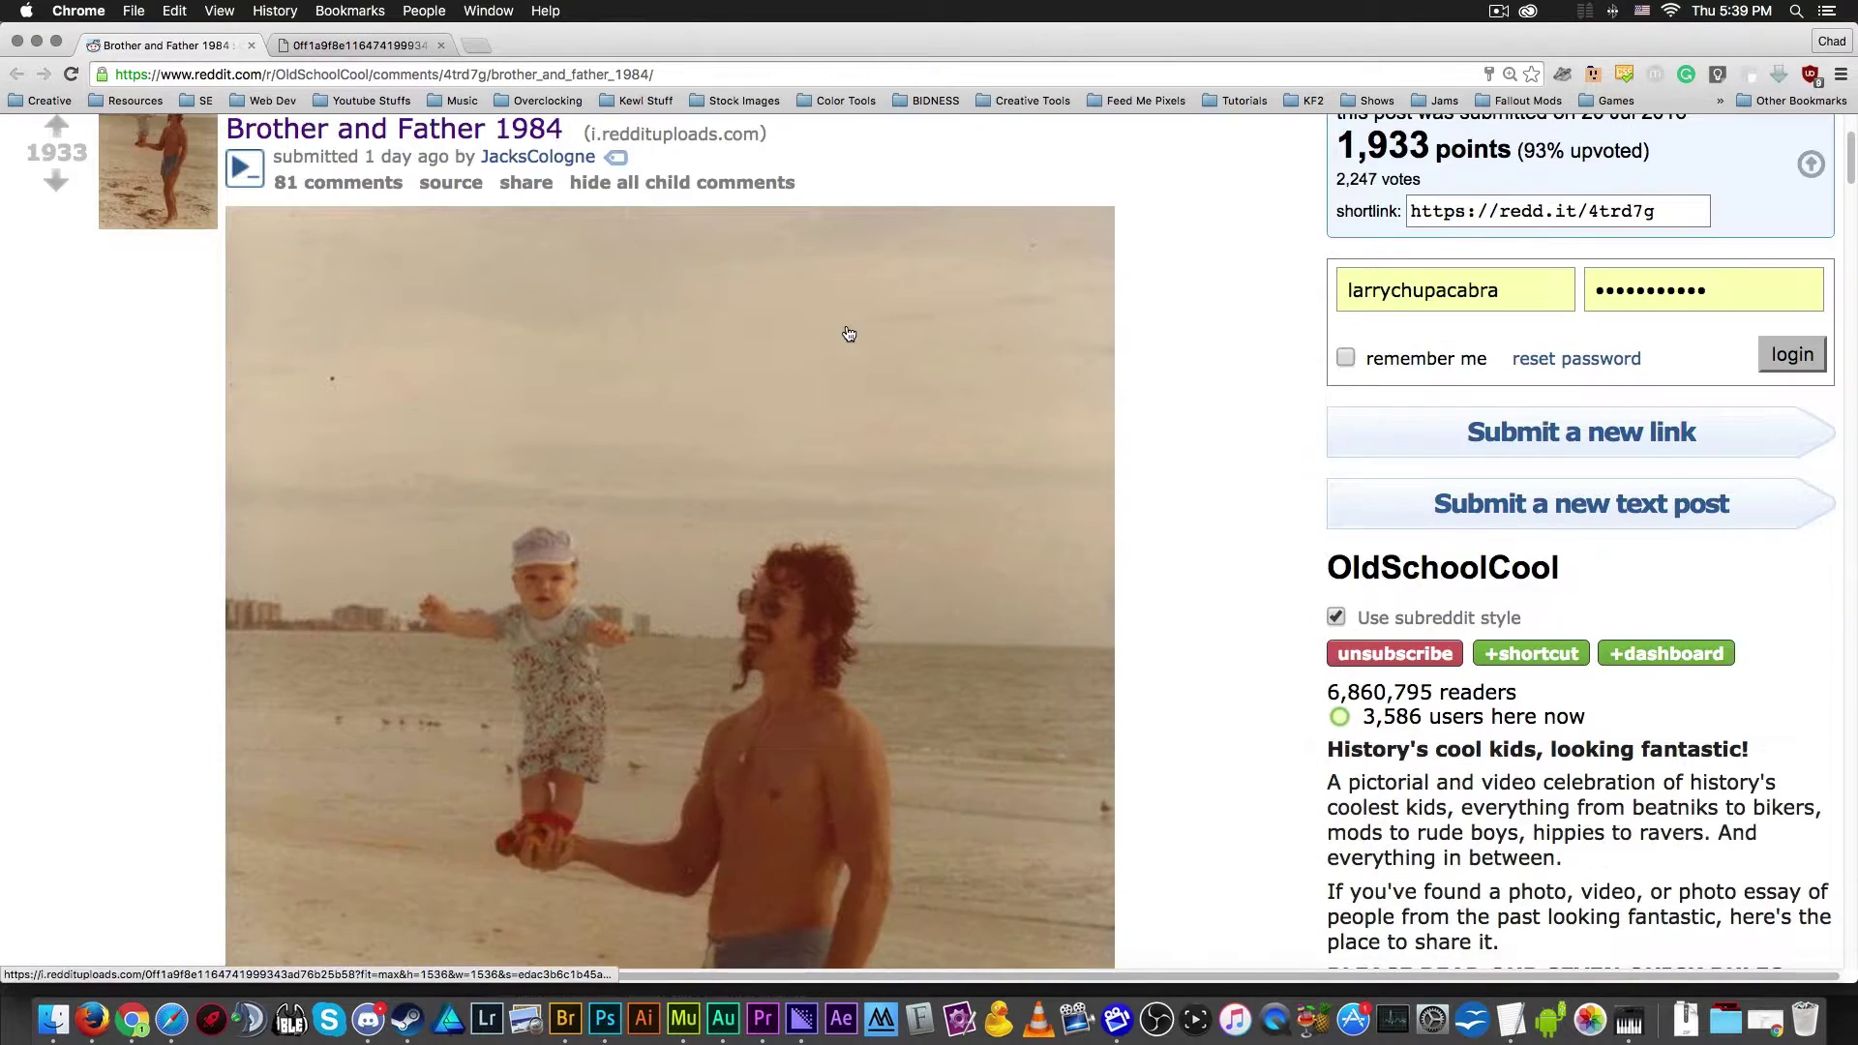
pyautogui.scroll(-3, 484, 237)
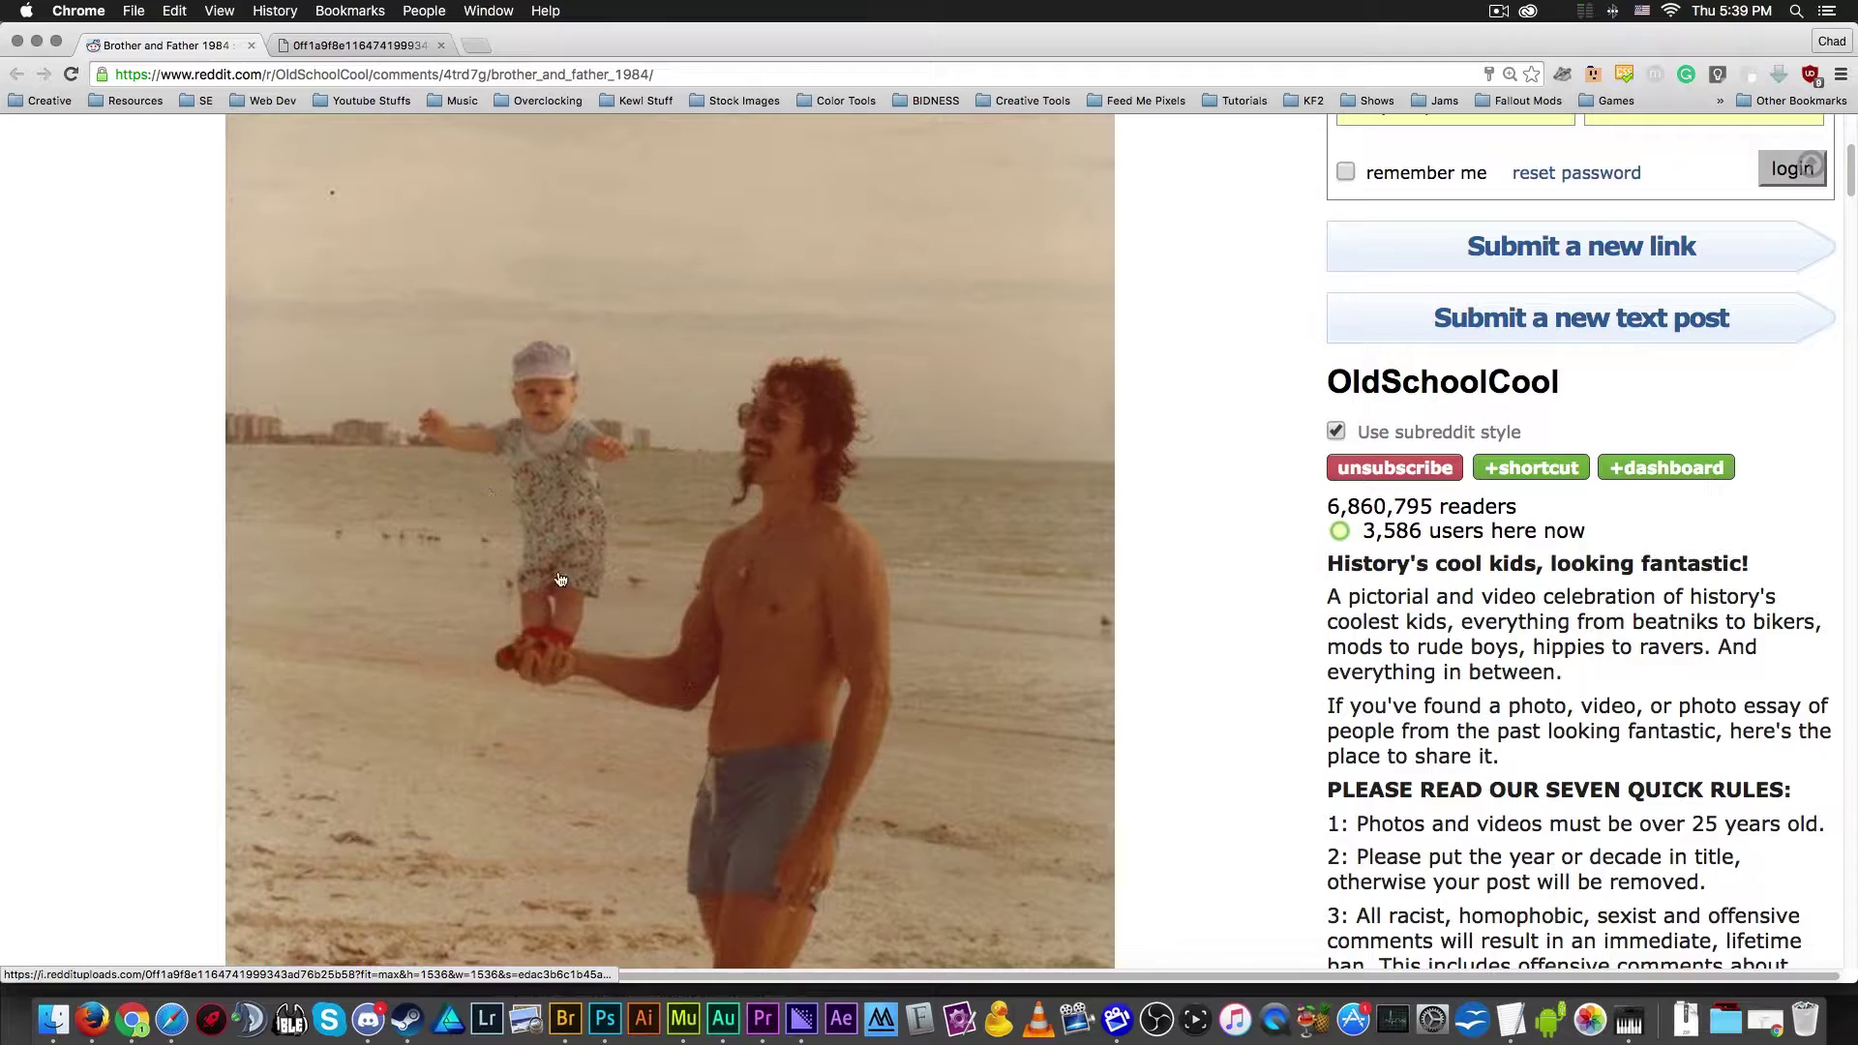
pyautogui.scroll(-5, 987, 691)
pyautogui.scroll(6, 952, 510)
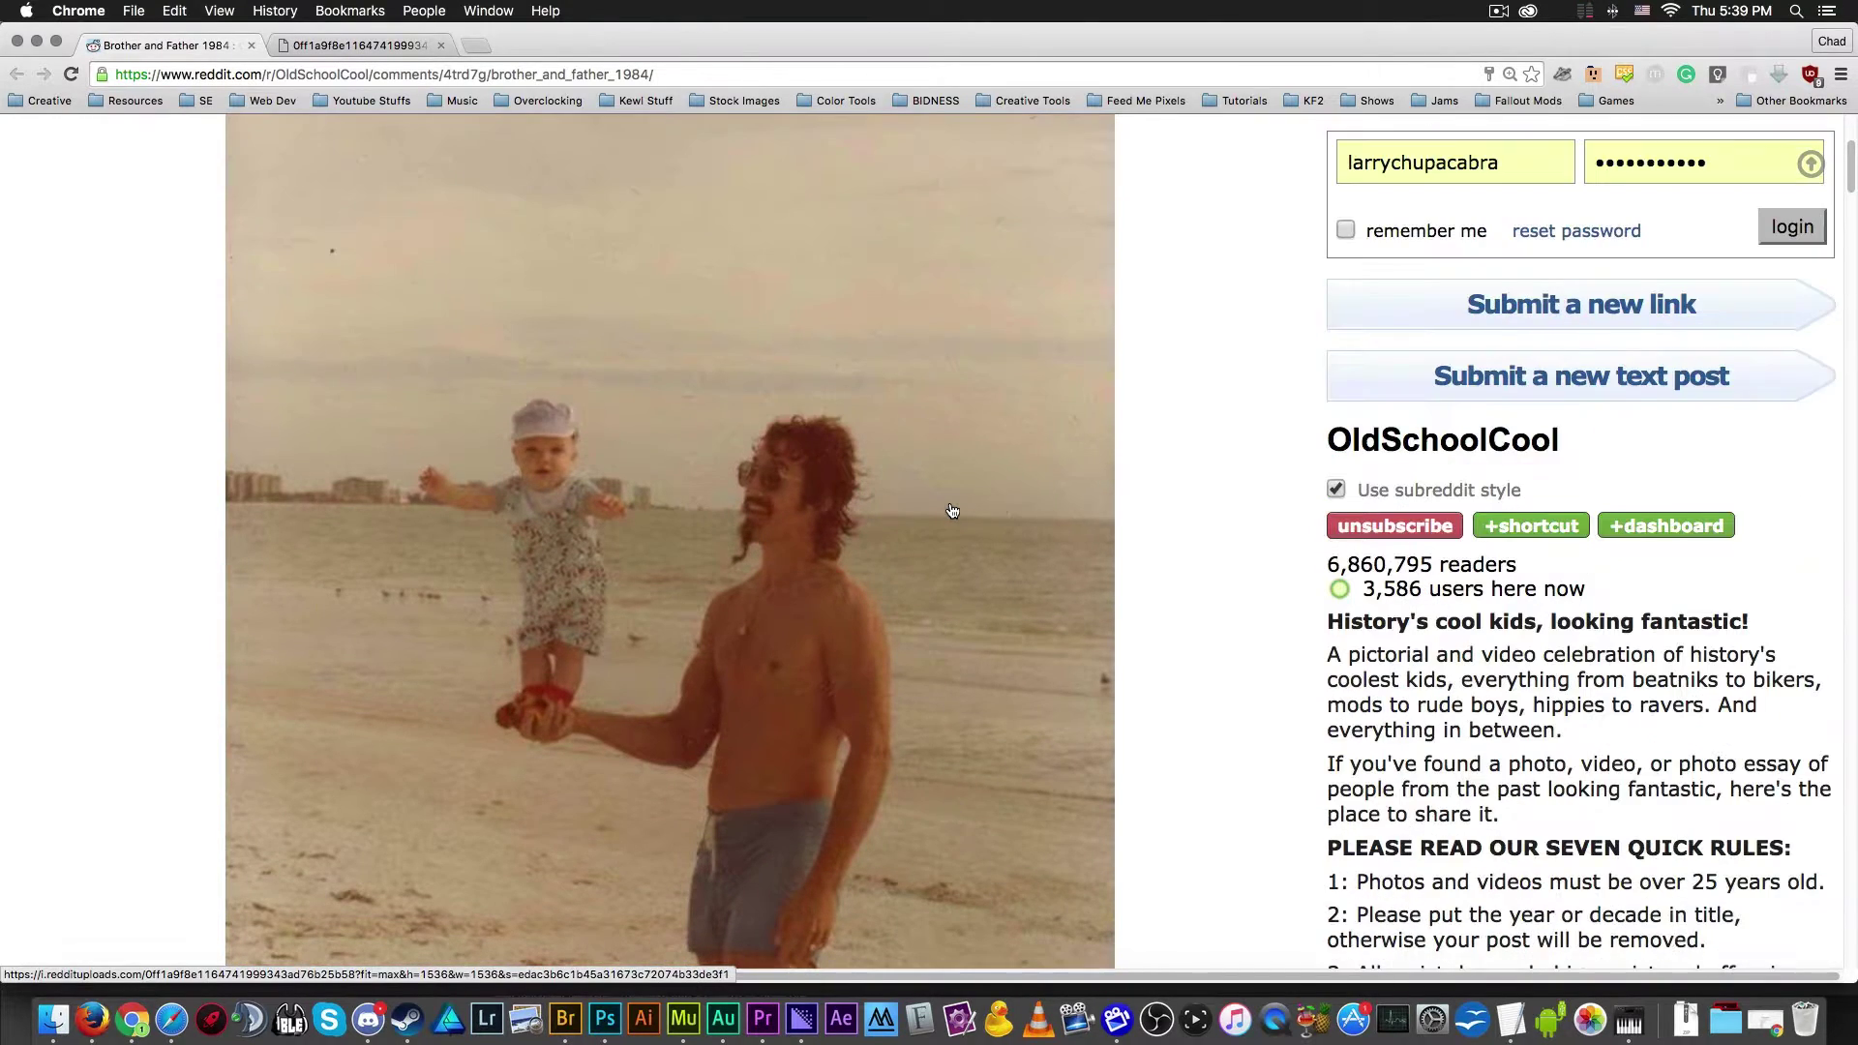
pyautogui.scroll(-10, 952, 510)
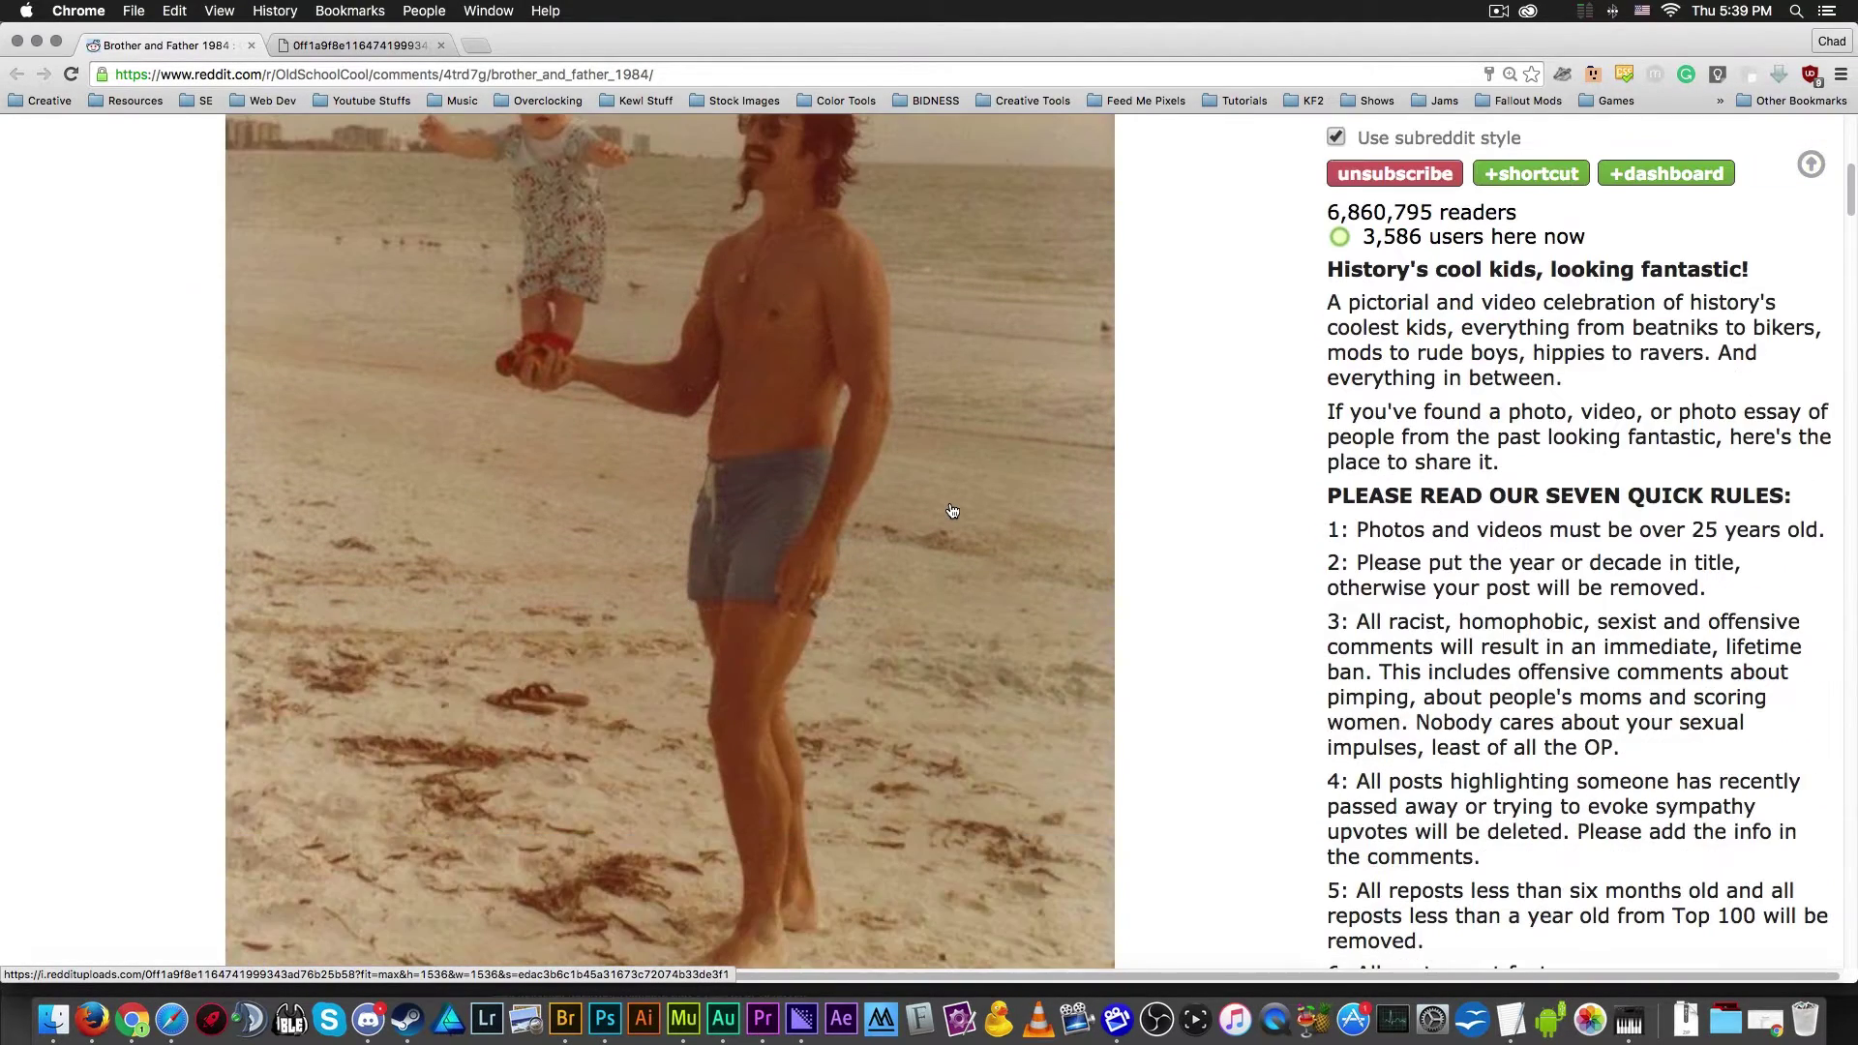
pyautogui.scroll(10, 952, 510)
pyautogui.scroll(5, 952, 510)
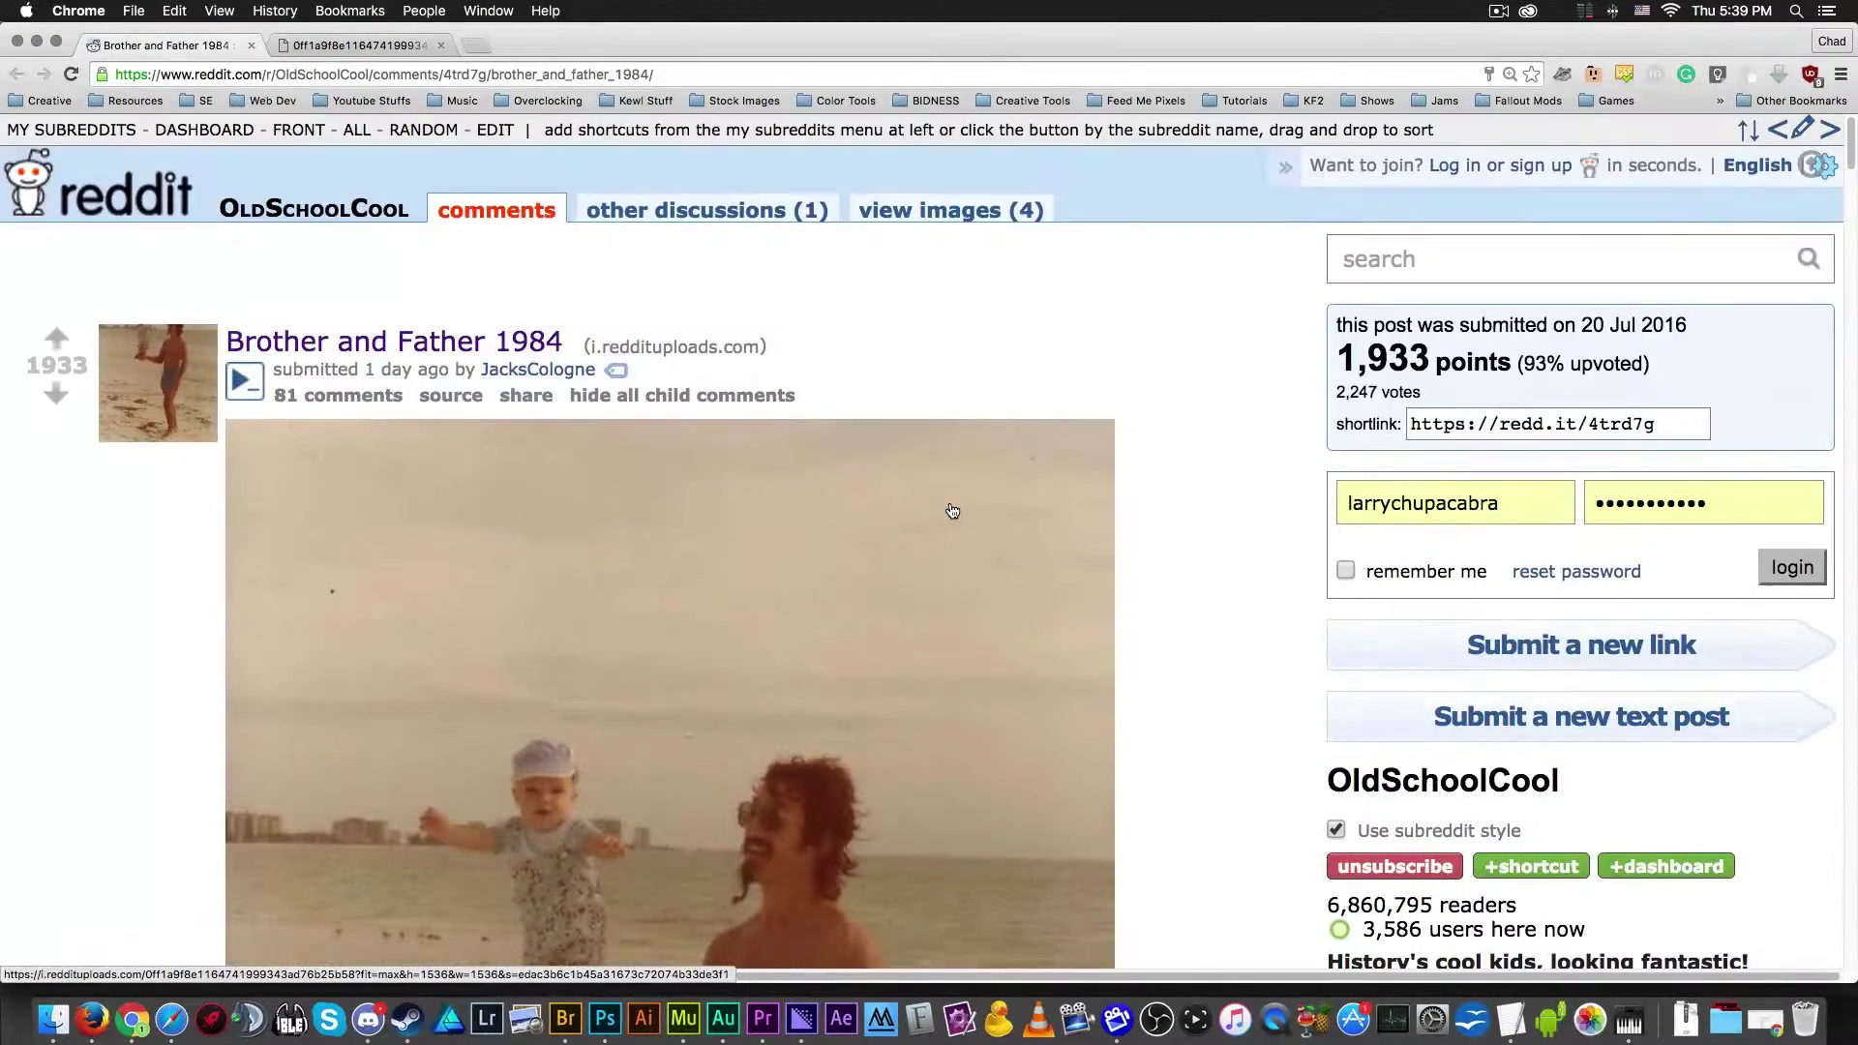
pyautogui.scroll(-5, 952, 510)
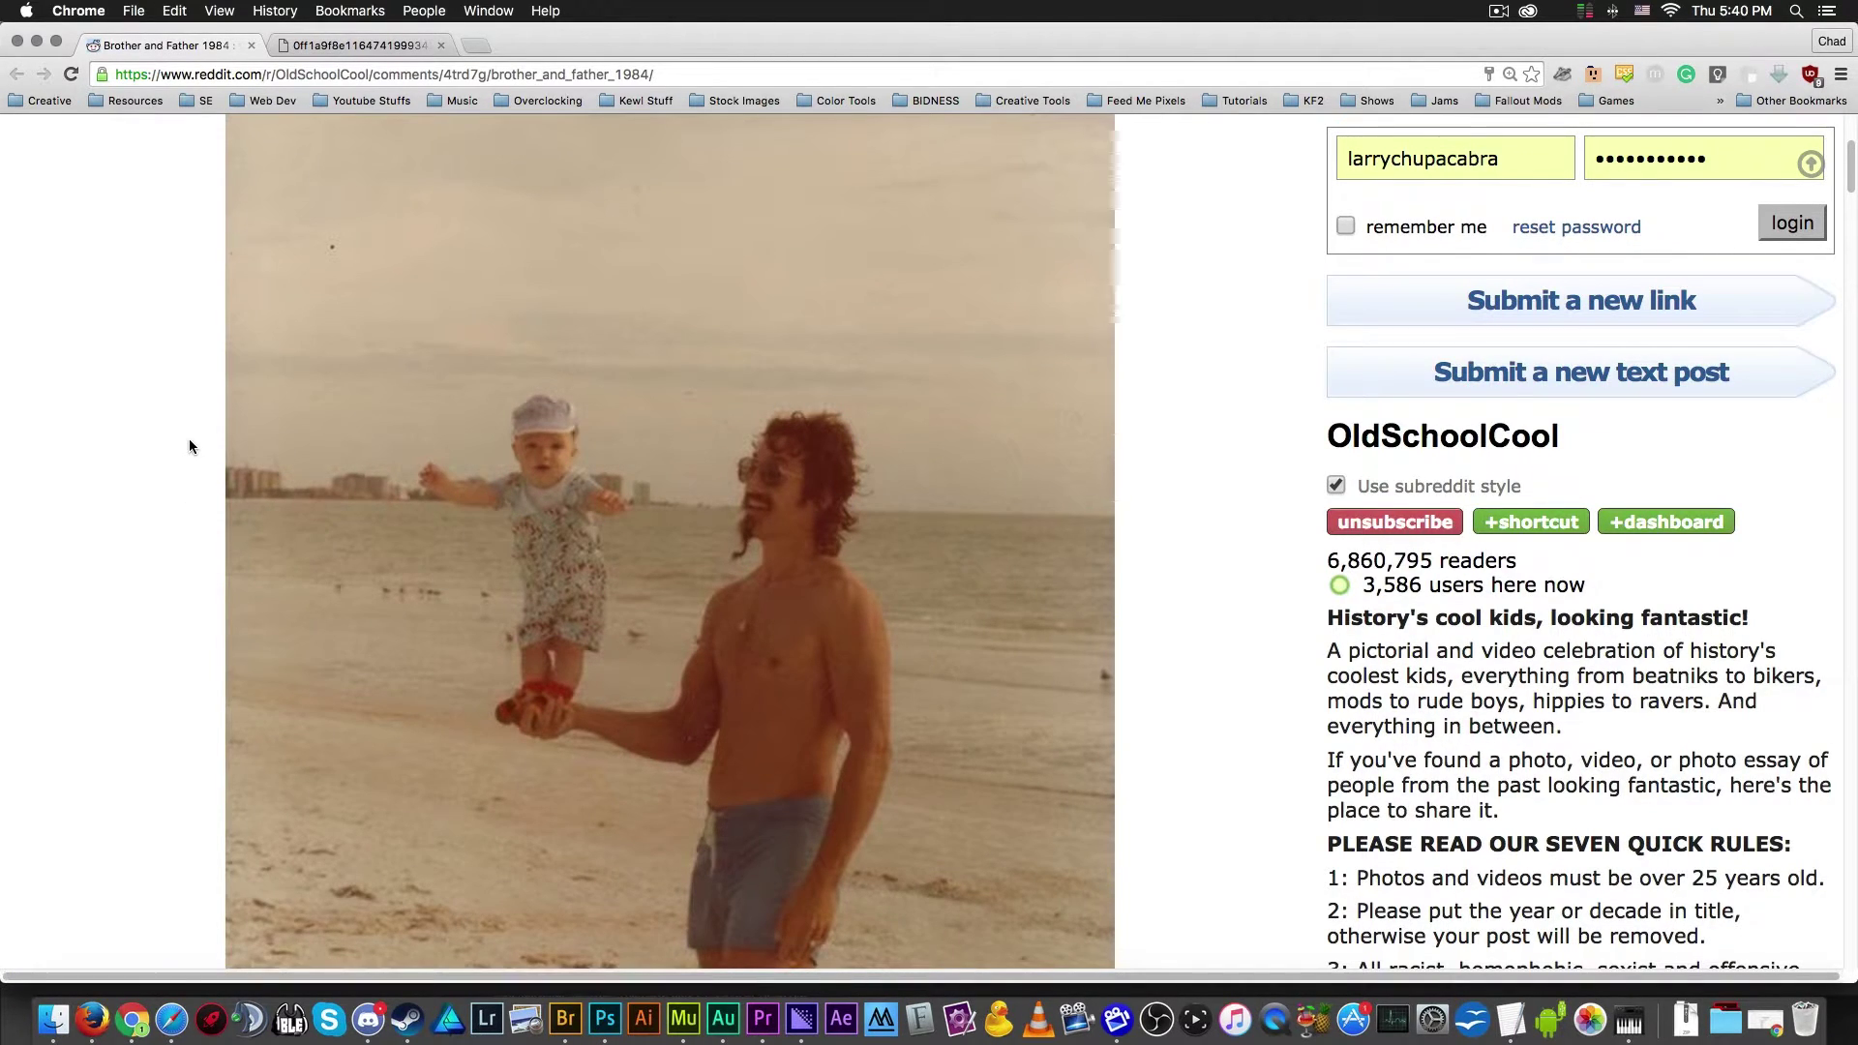
pyautogui.scroll(3, 247, 223)
pyautogui.scroll(-5, 340, 282)
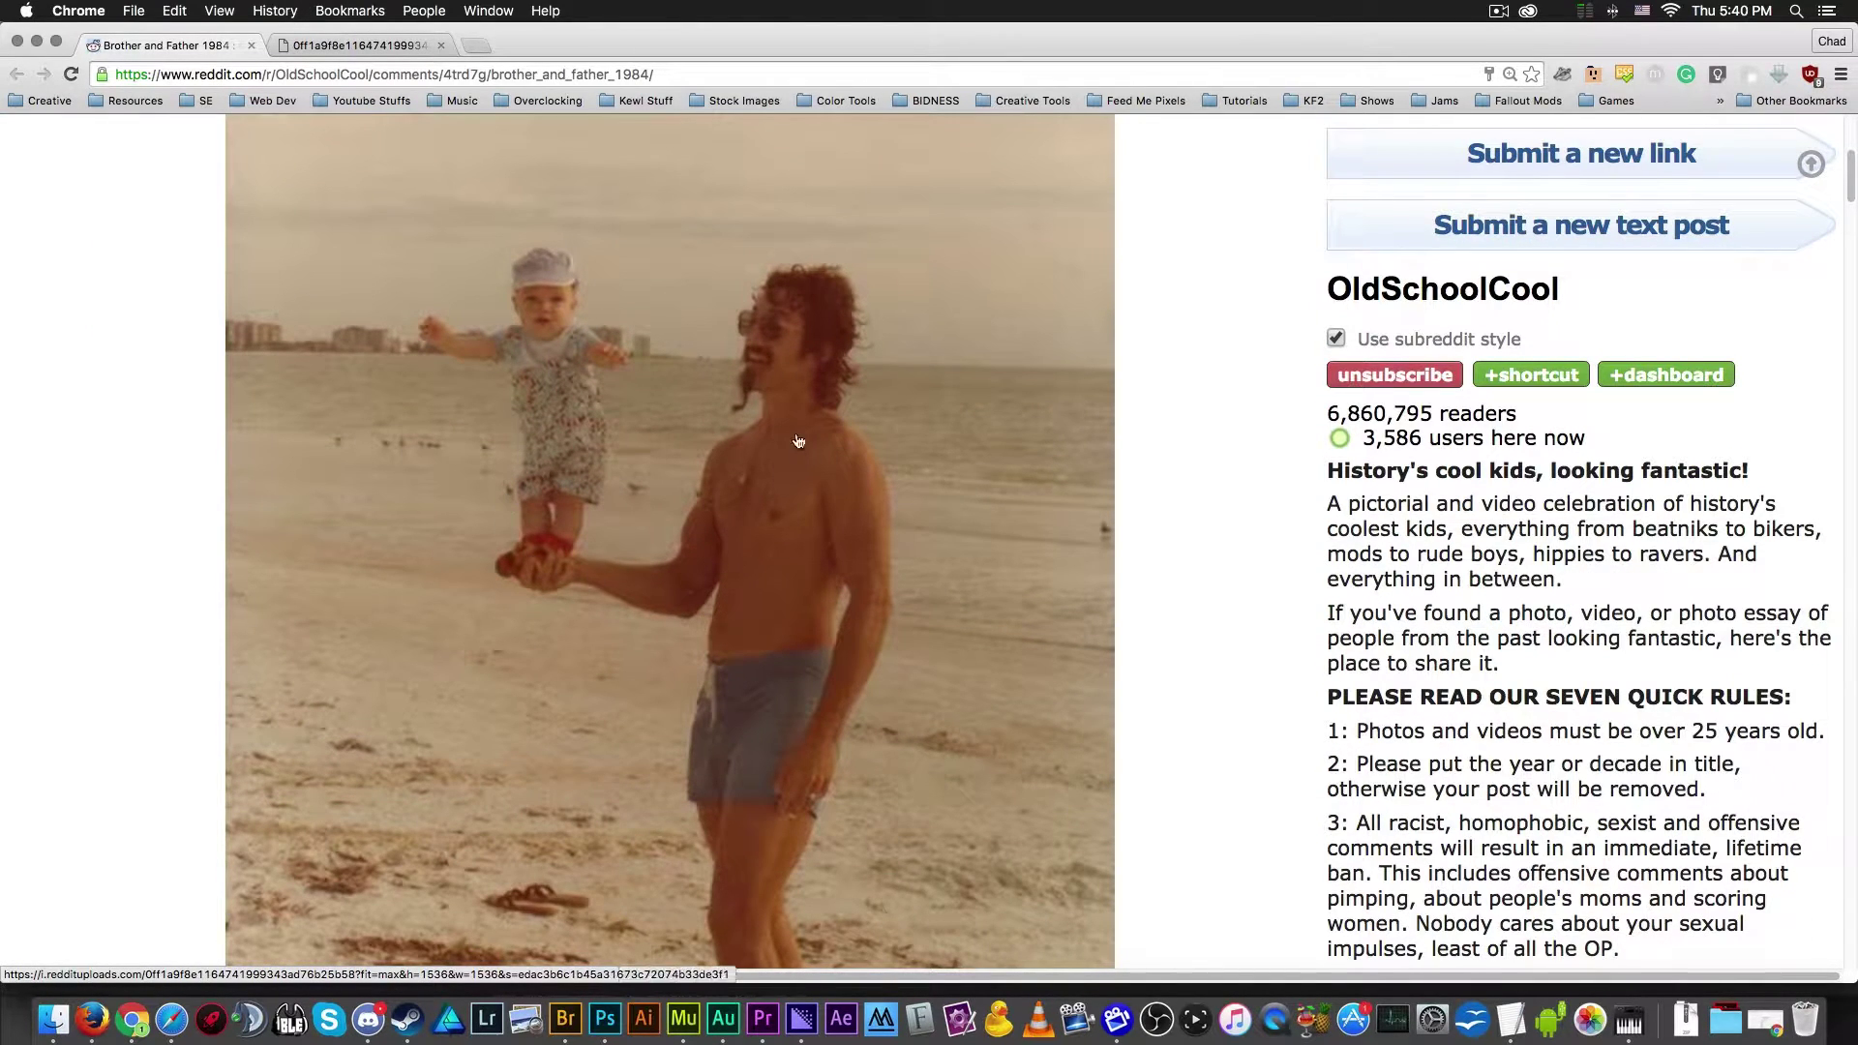
pyautogui.scroll(-4, 1011, 508)
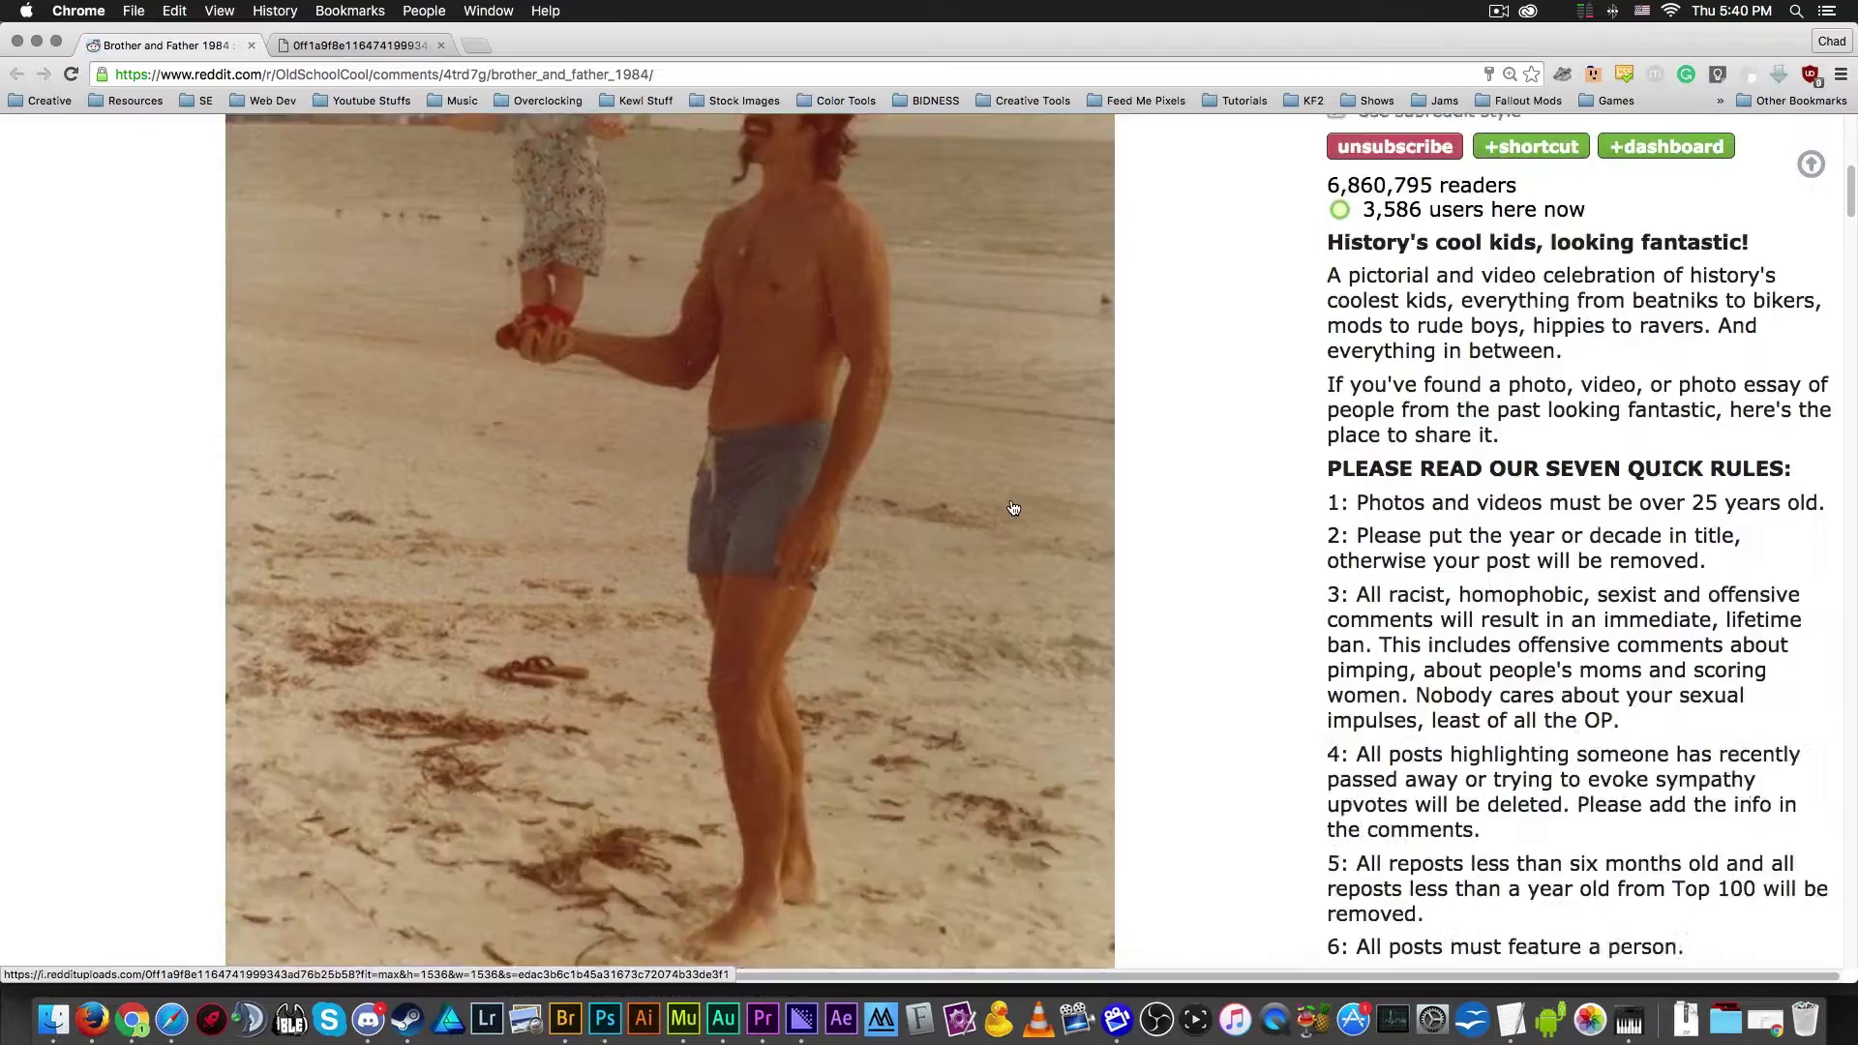
pyautogui.scroll(5, 997, 581)
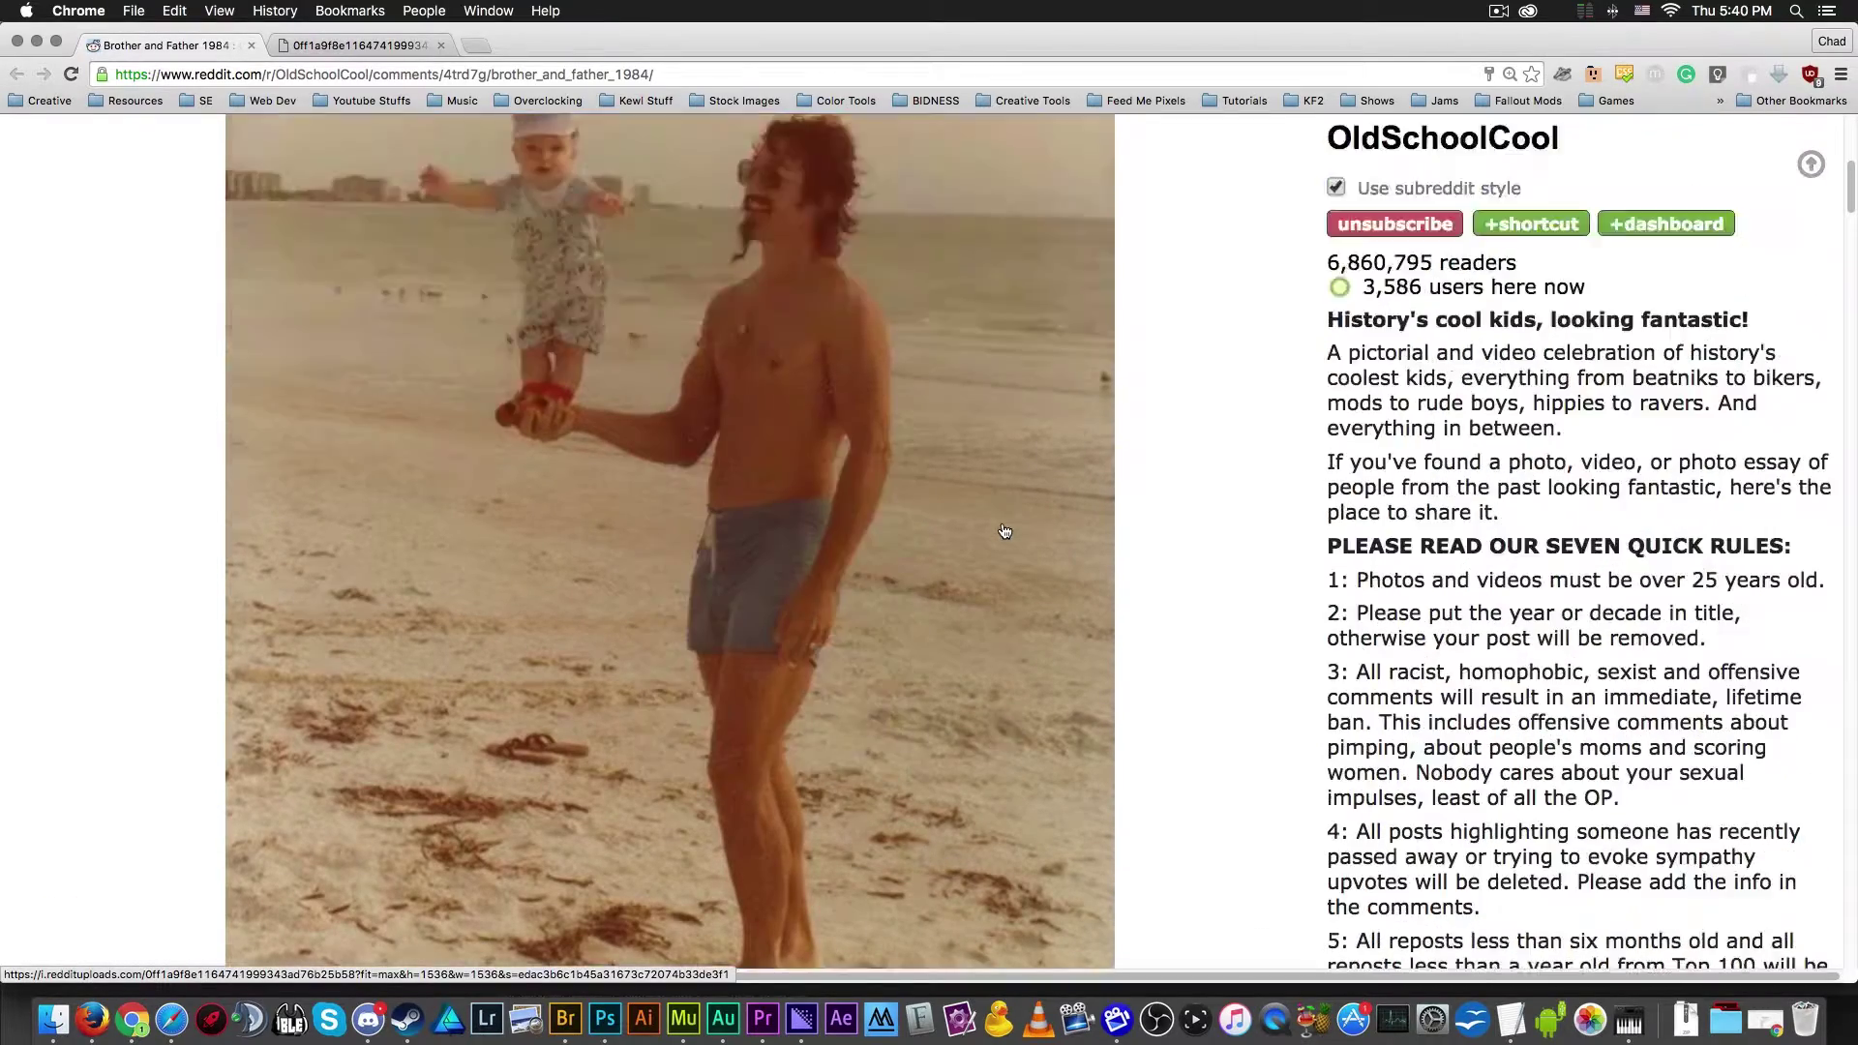
pyautogui.scroll(-5, 1006, 535)
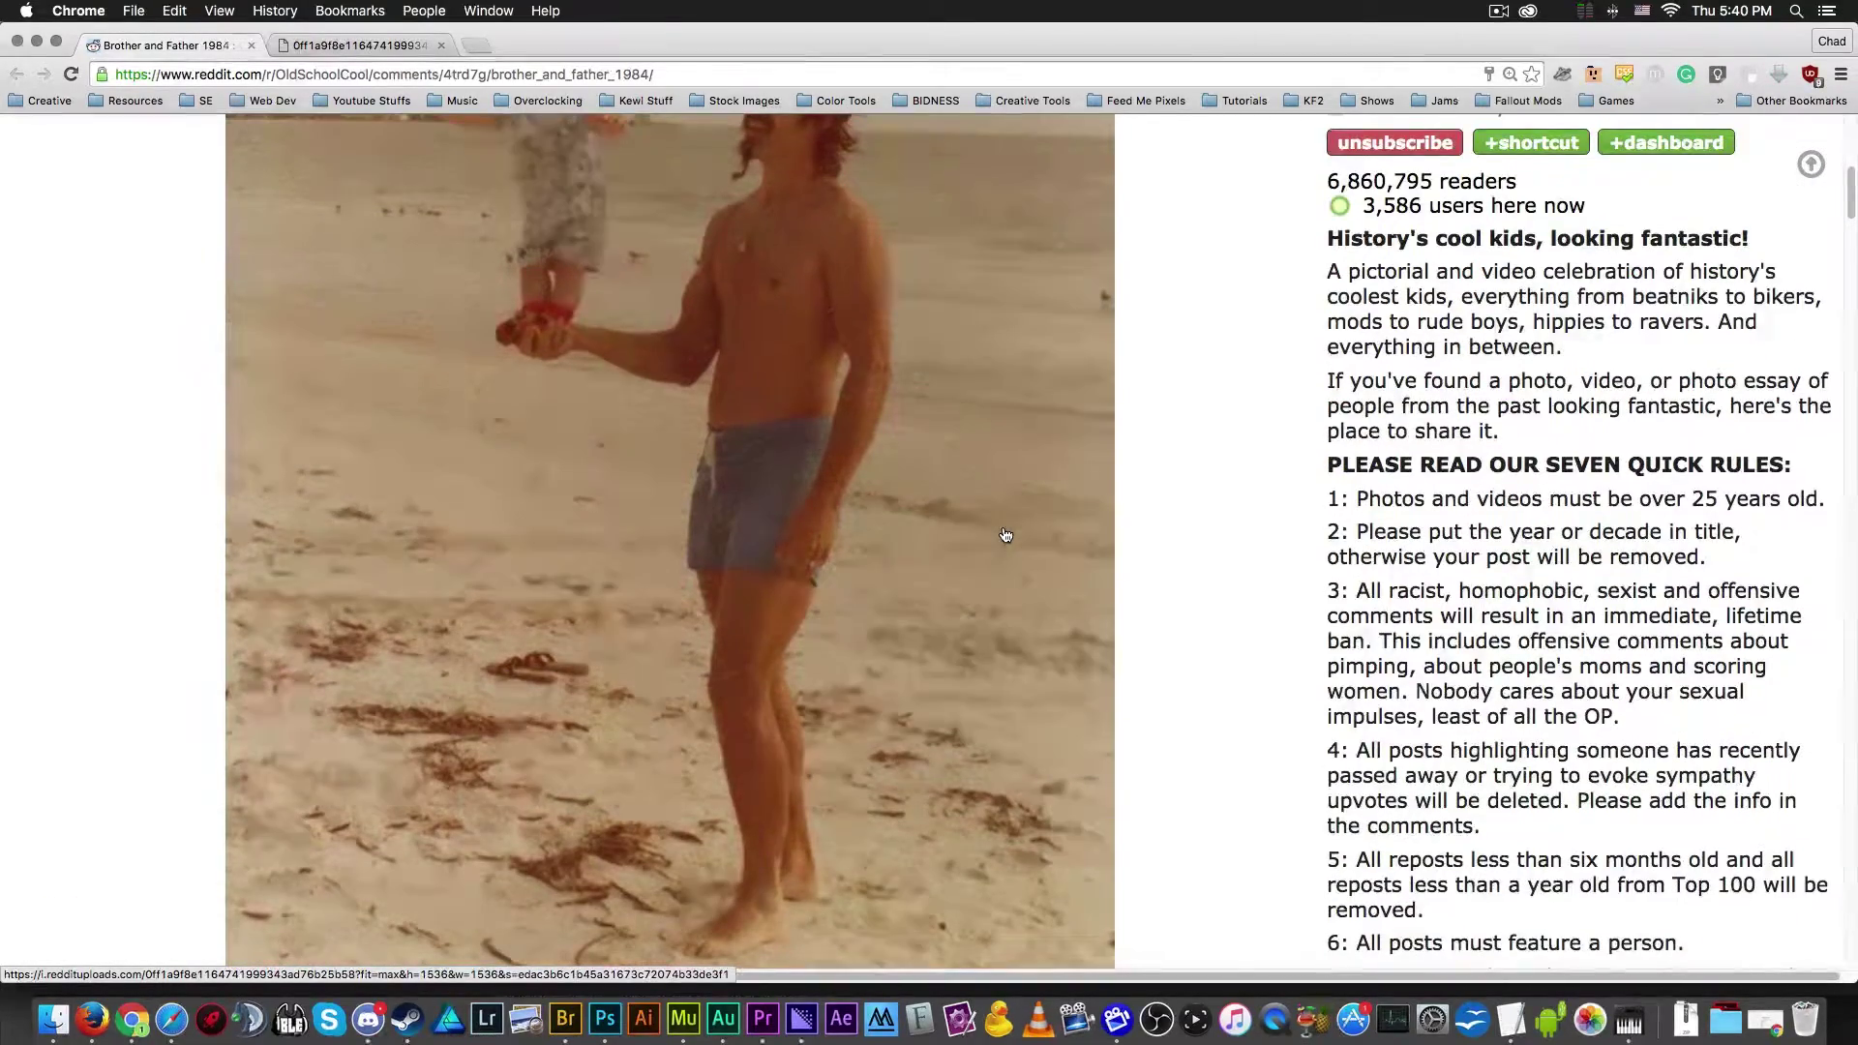
pyautogui.scroll(7, 1001, 532)
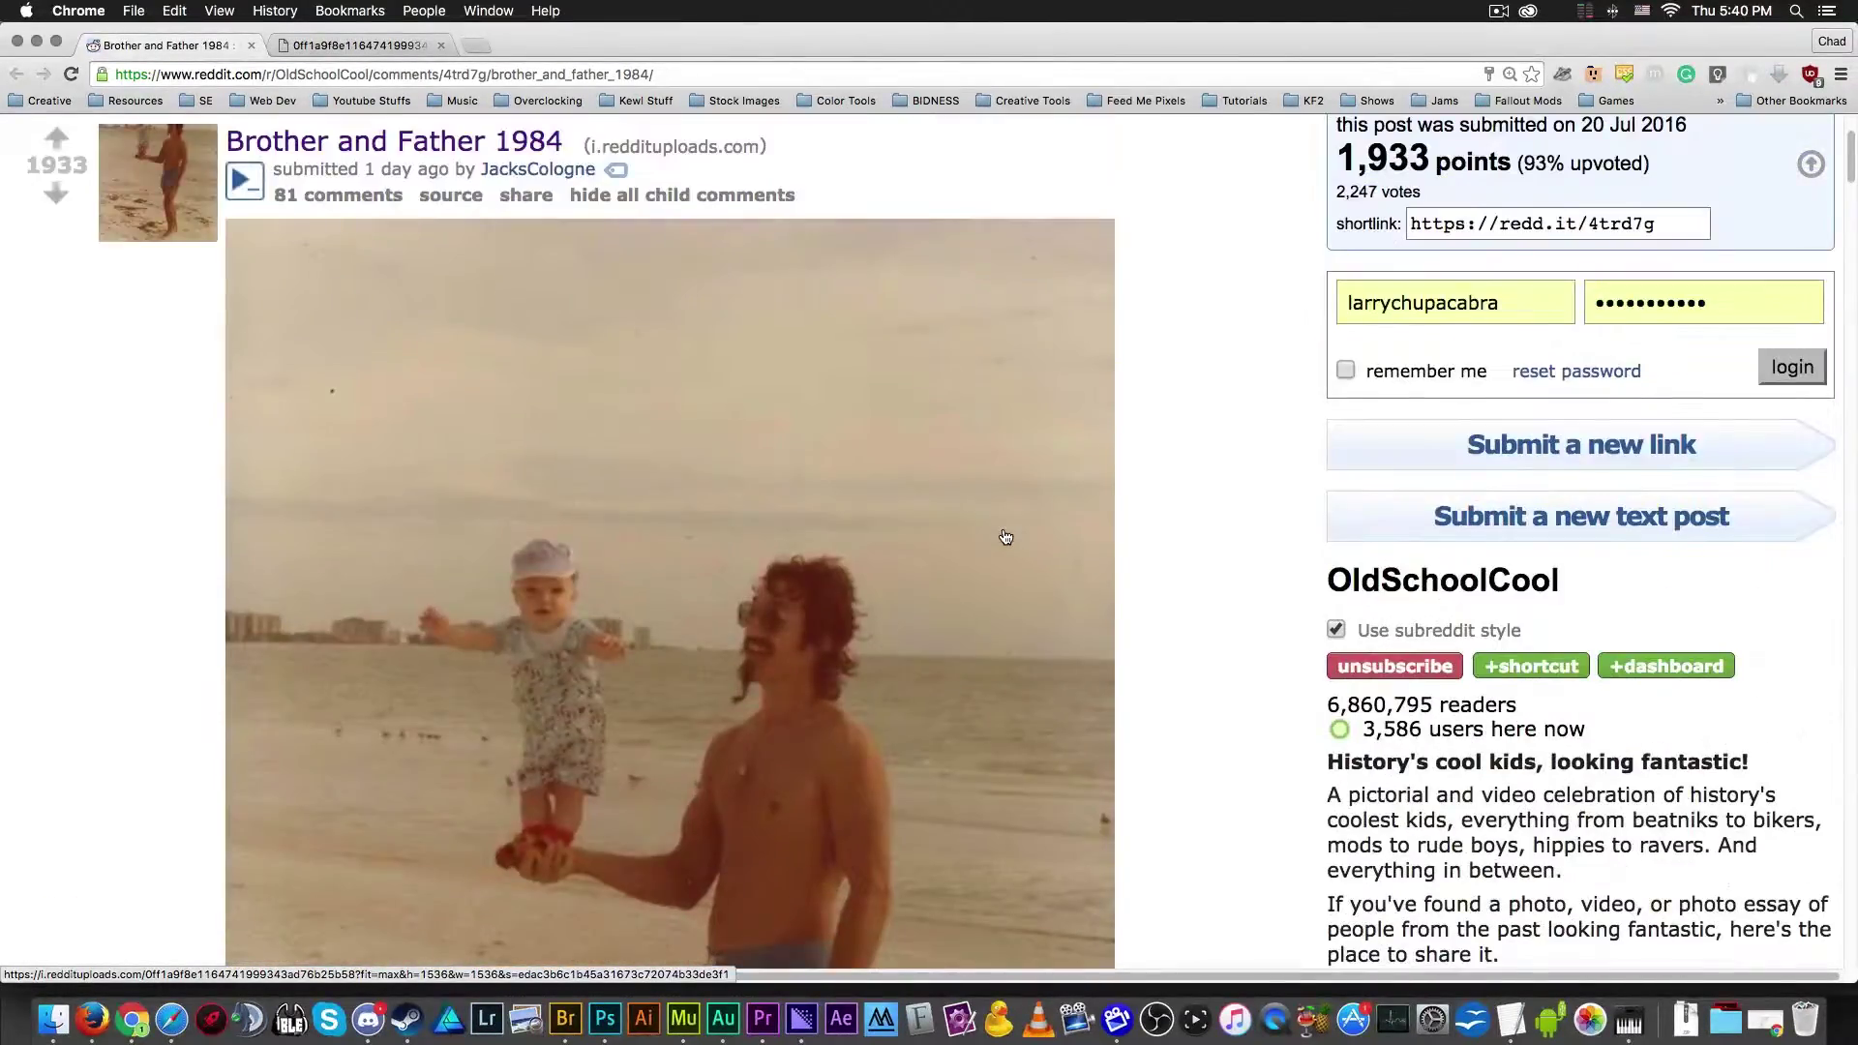
# - View the full-size beach photo in its own tab, then switch to Photoshop
pyautogui.click(358, 45)
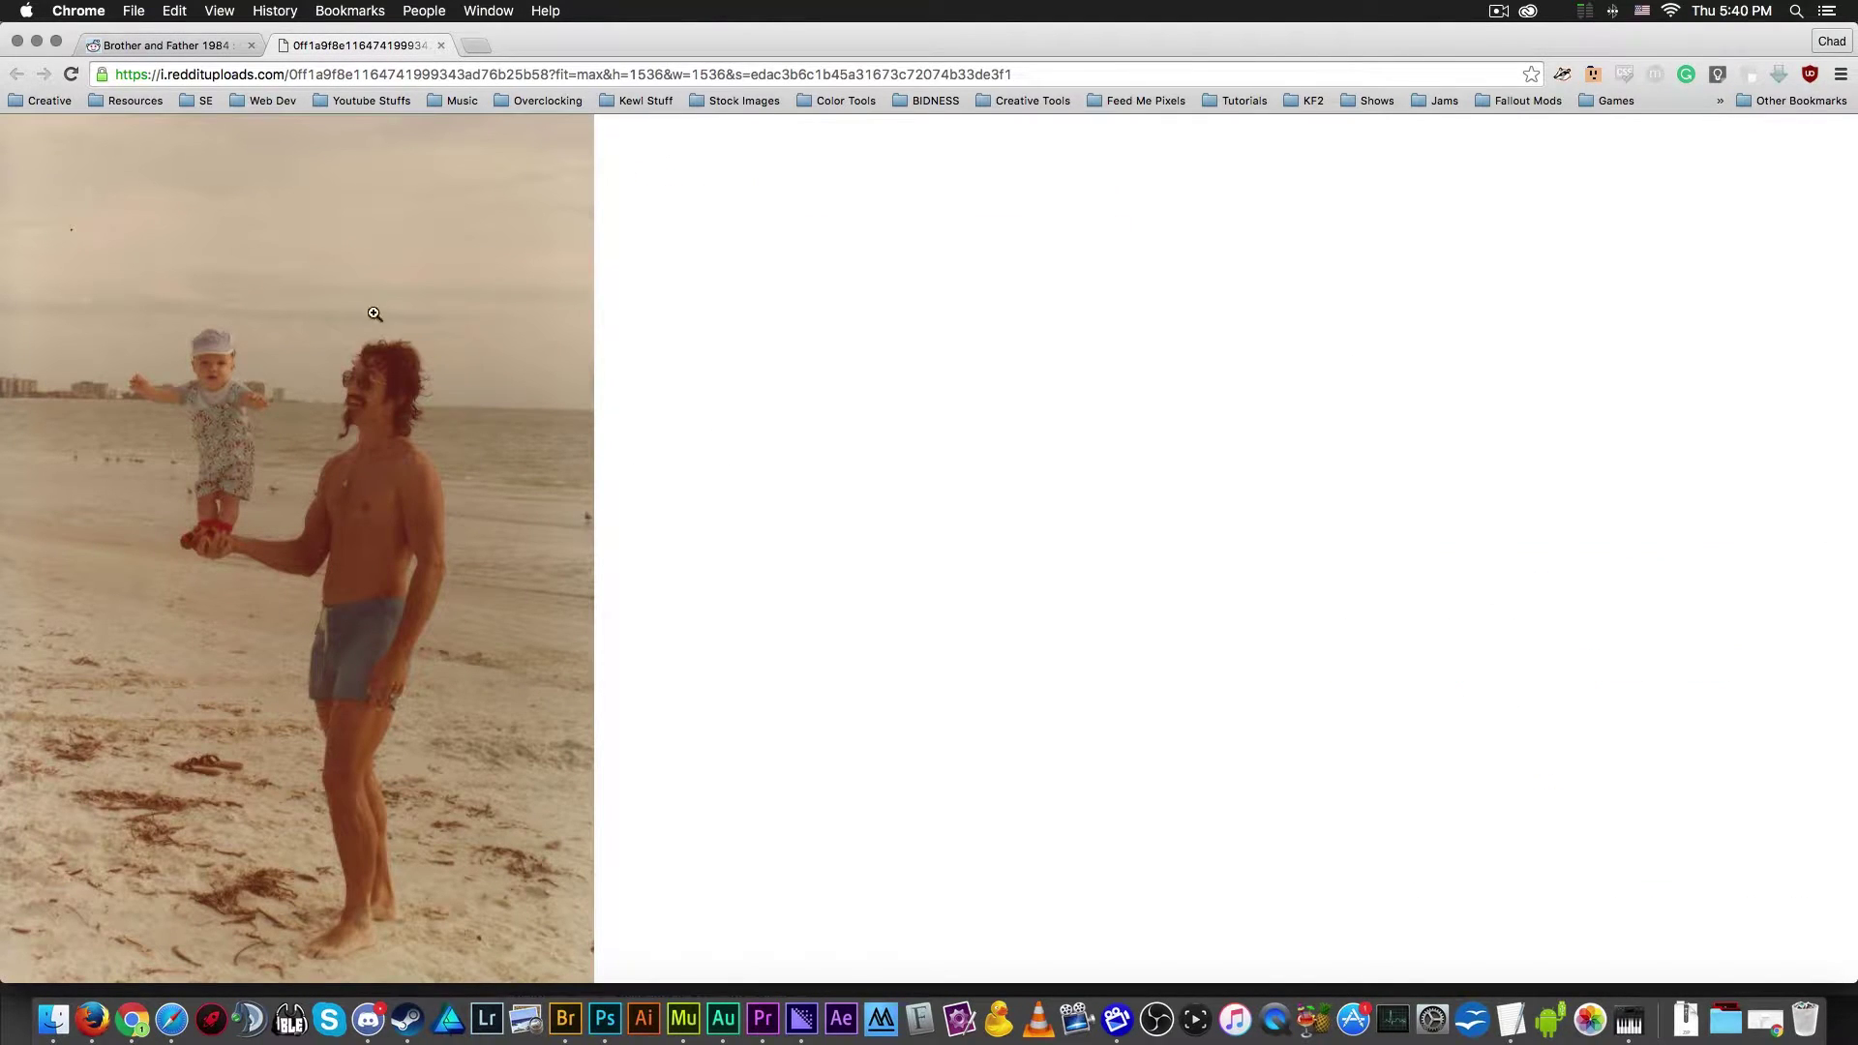
pyautogui.click(208, 46)
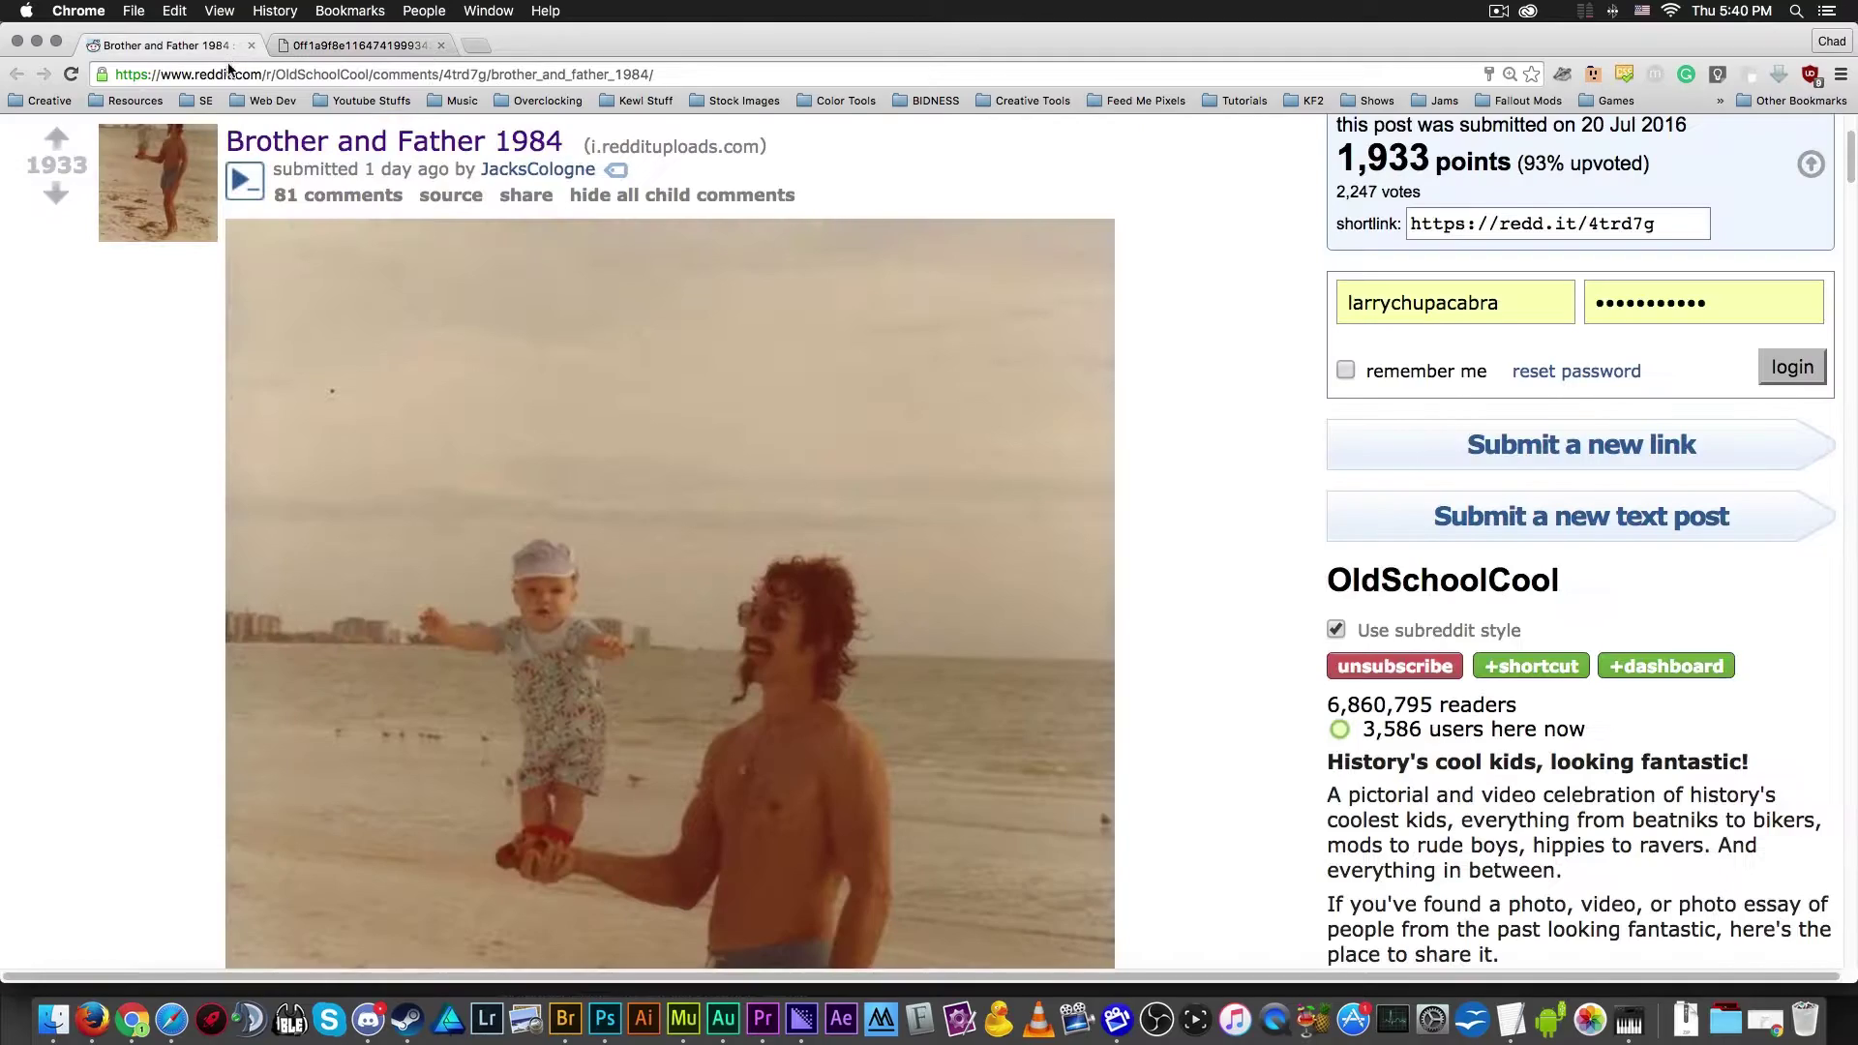
pyautogui.rightClick(805, 613)
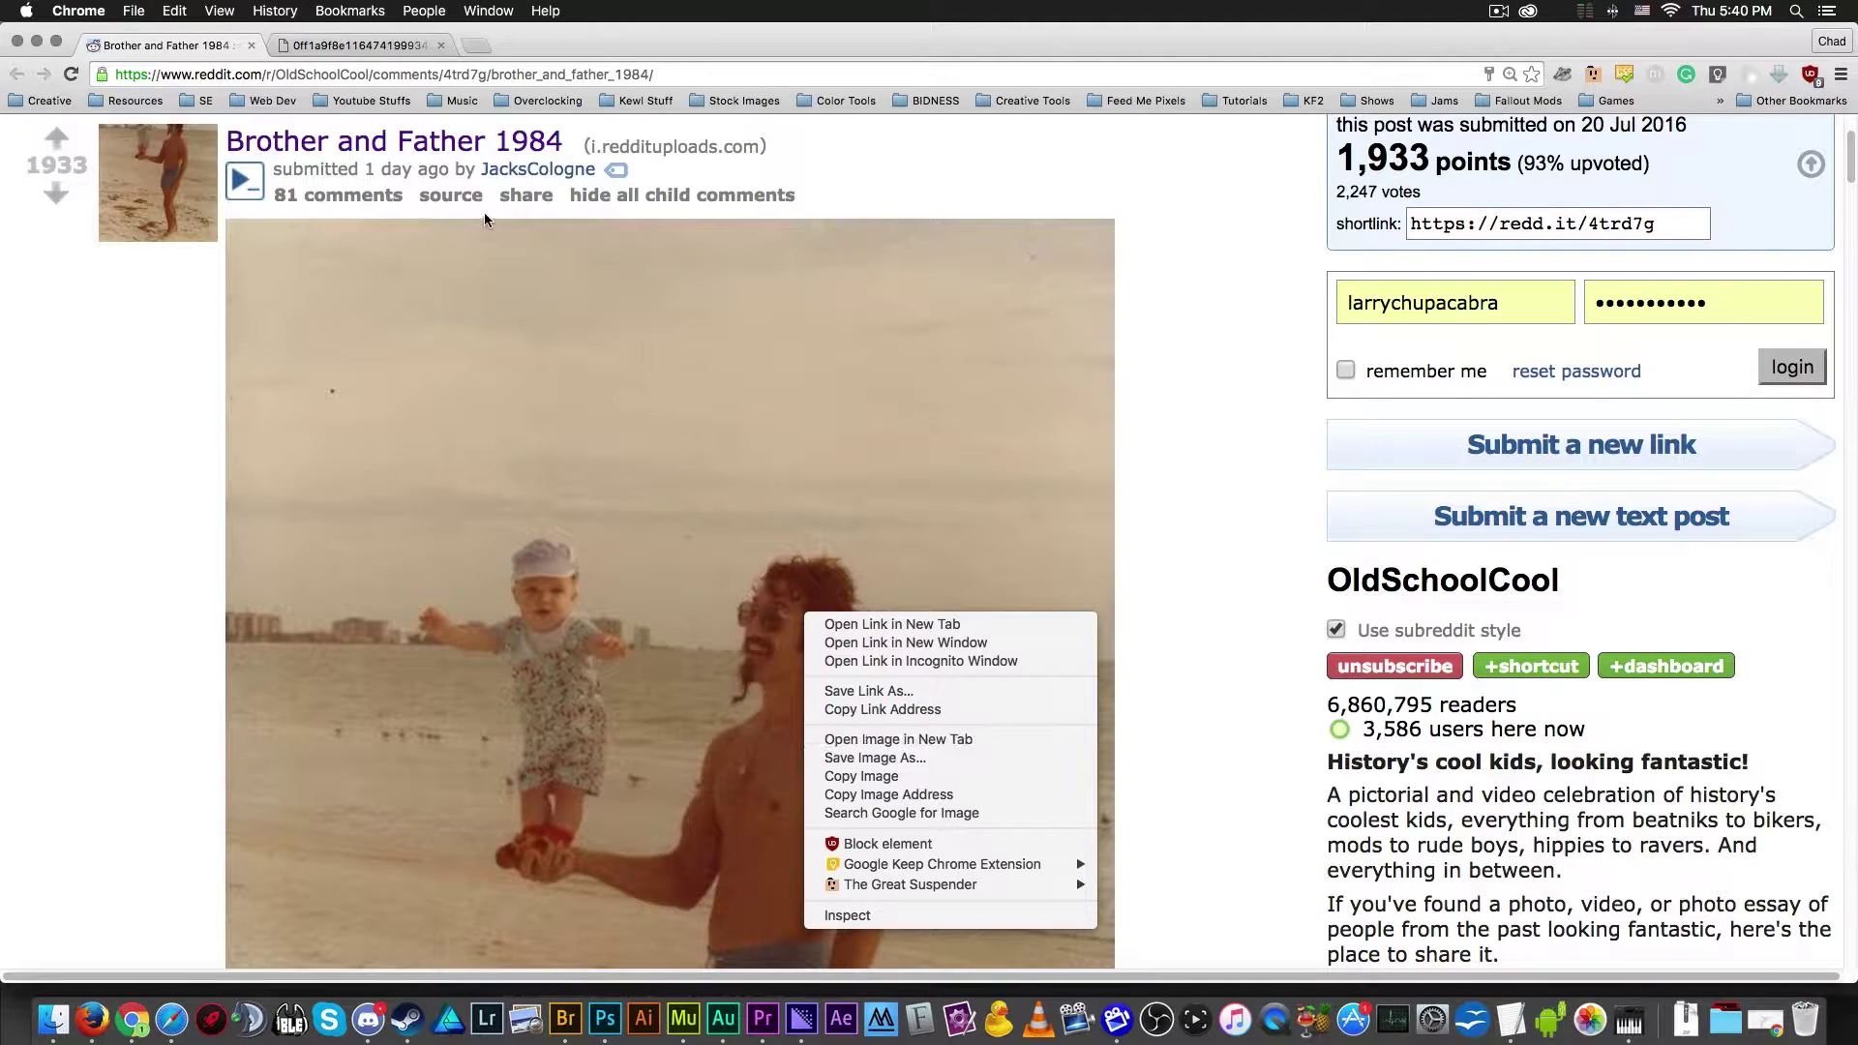
pyautogui.click(43, 74)
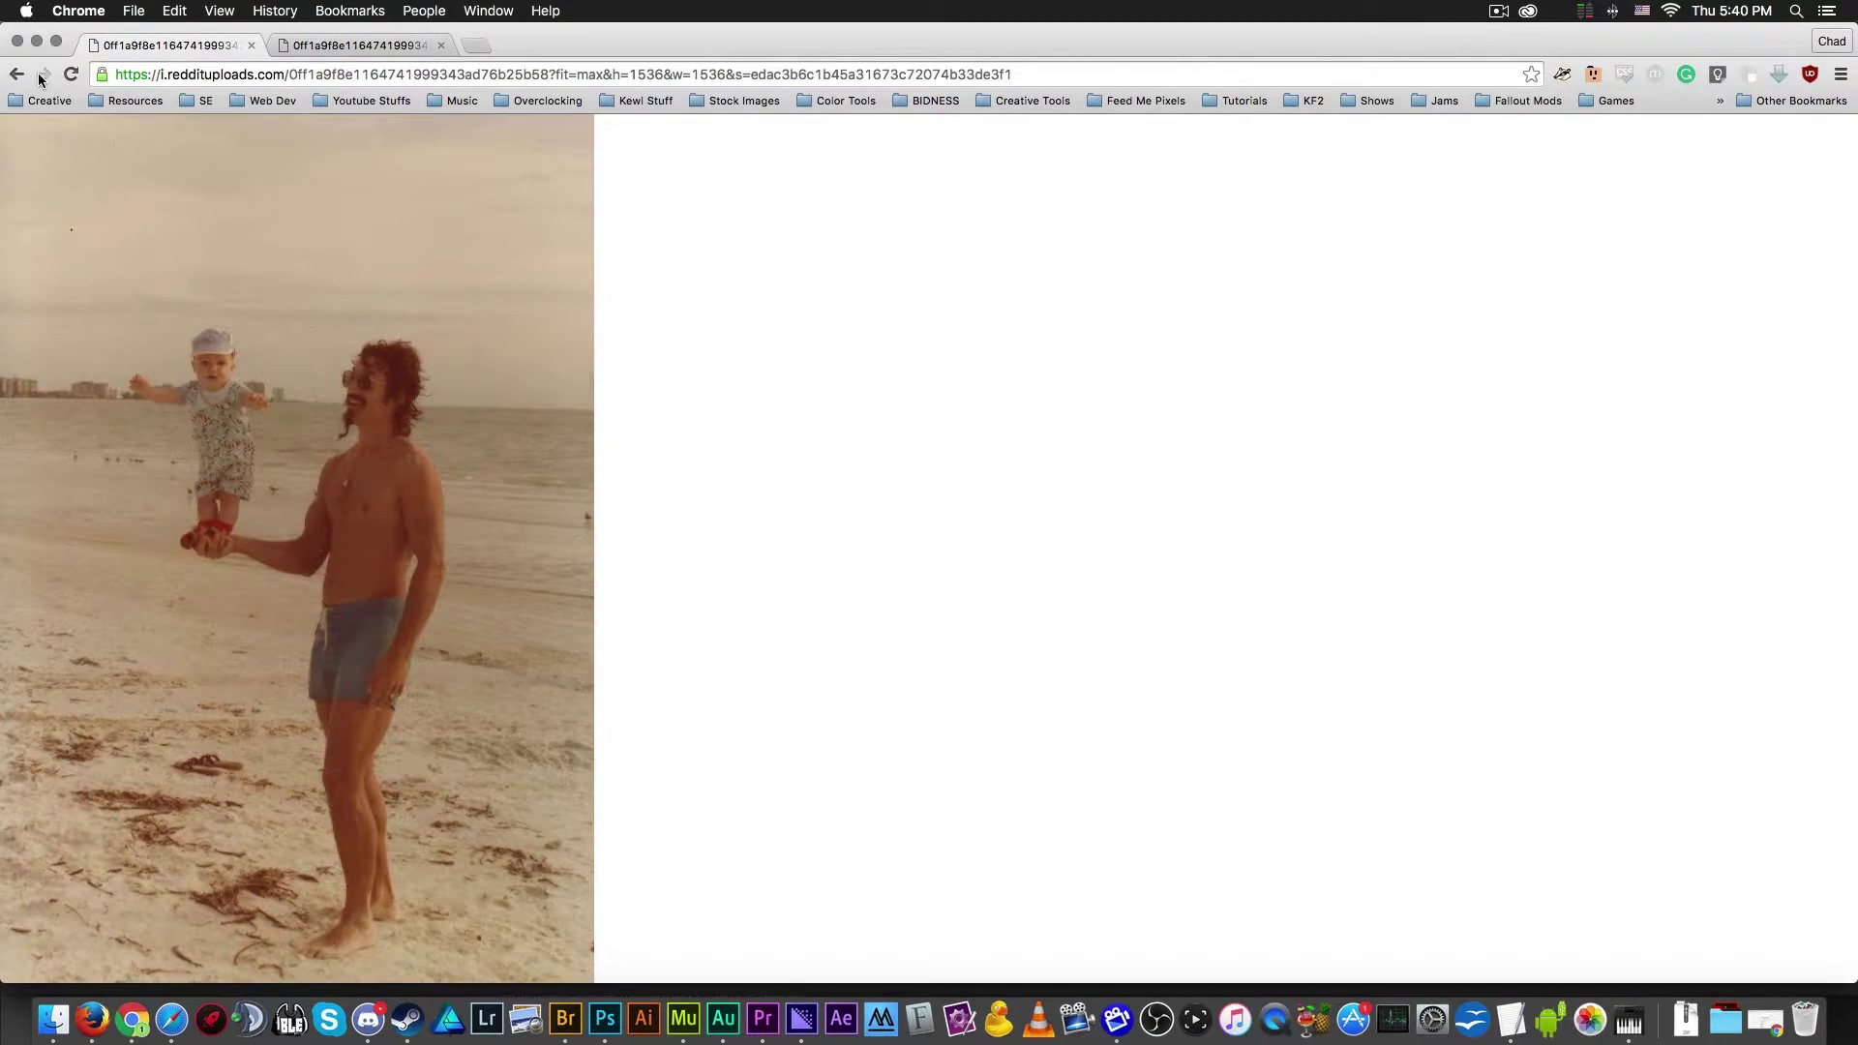
pyautogui.click(16, 74)
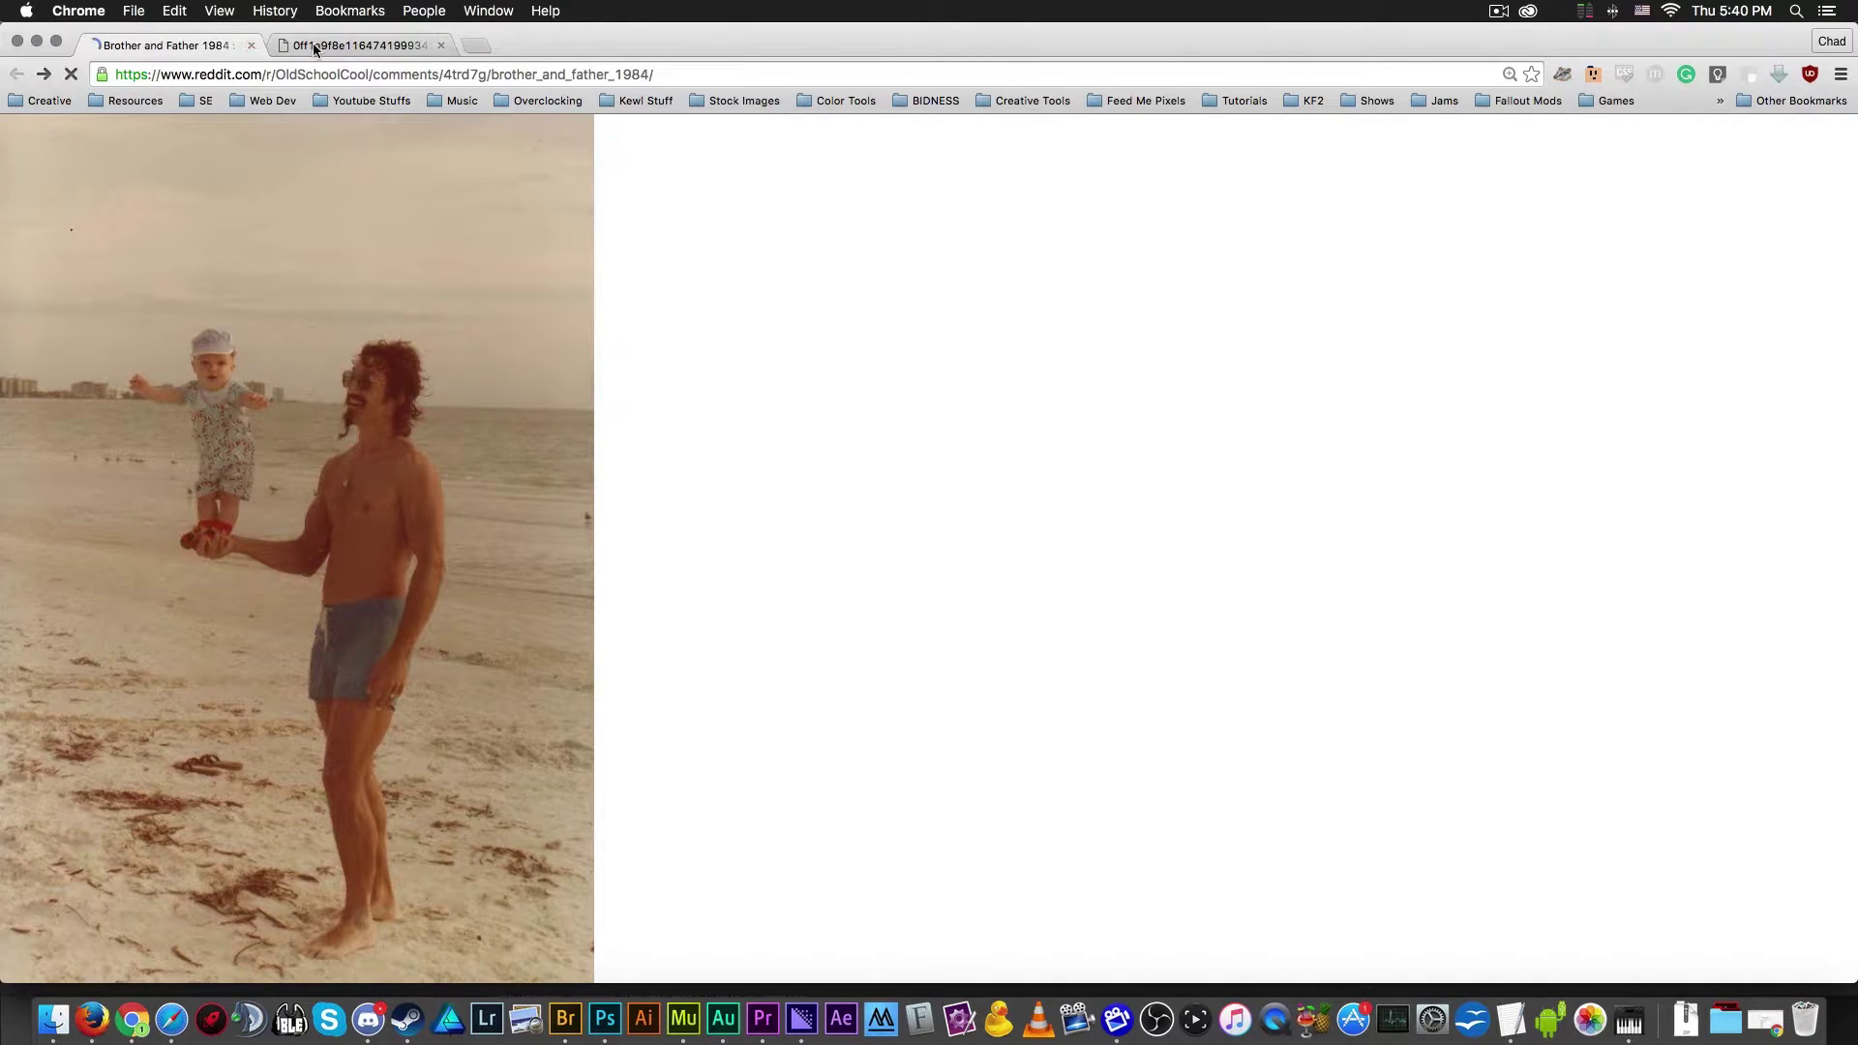
pyautogui.click(311, 44)
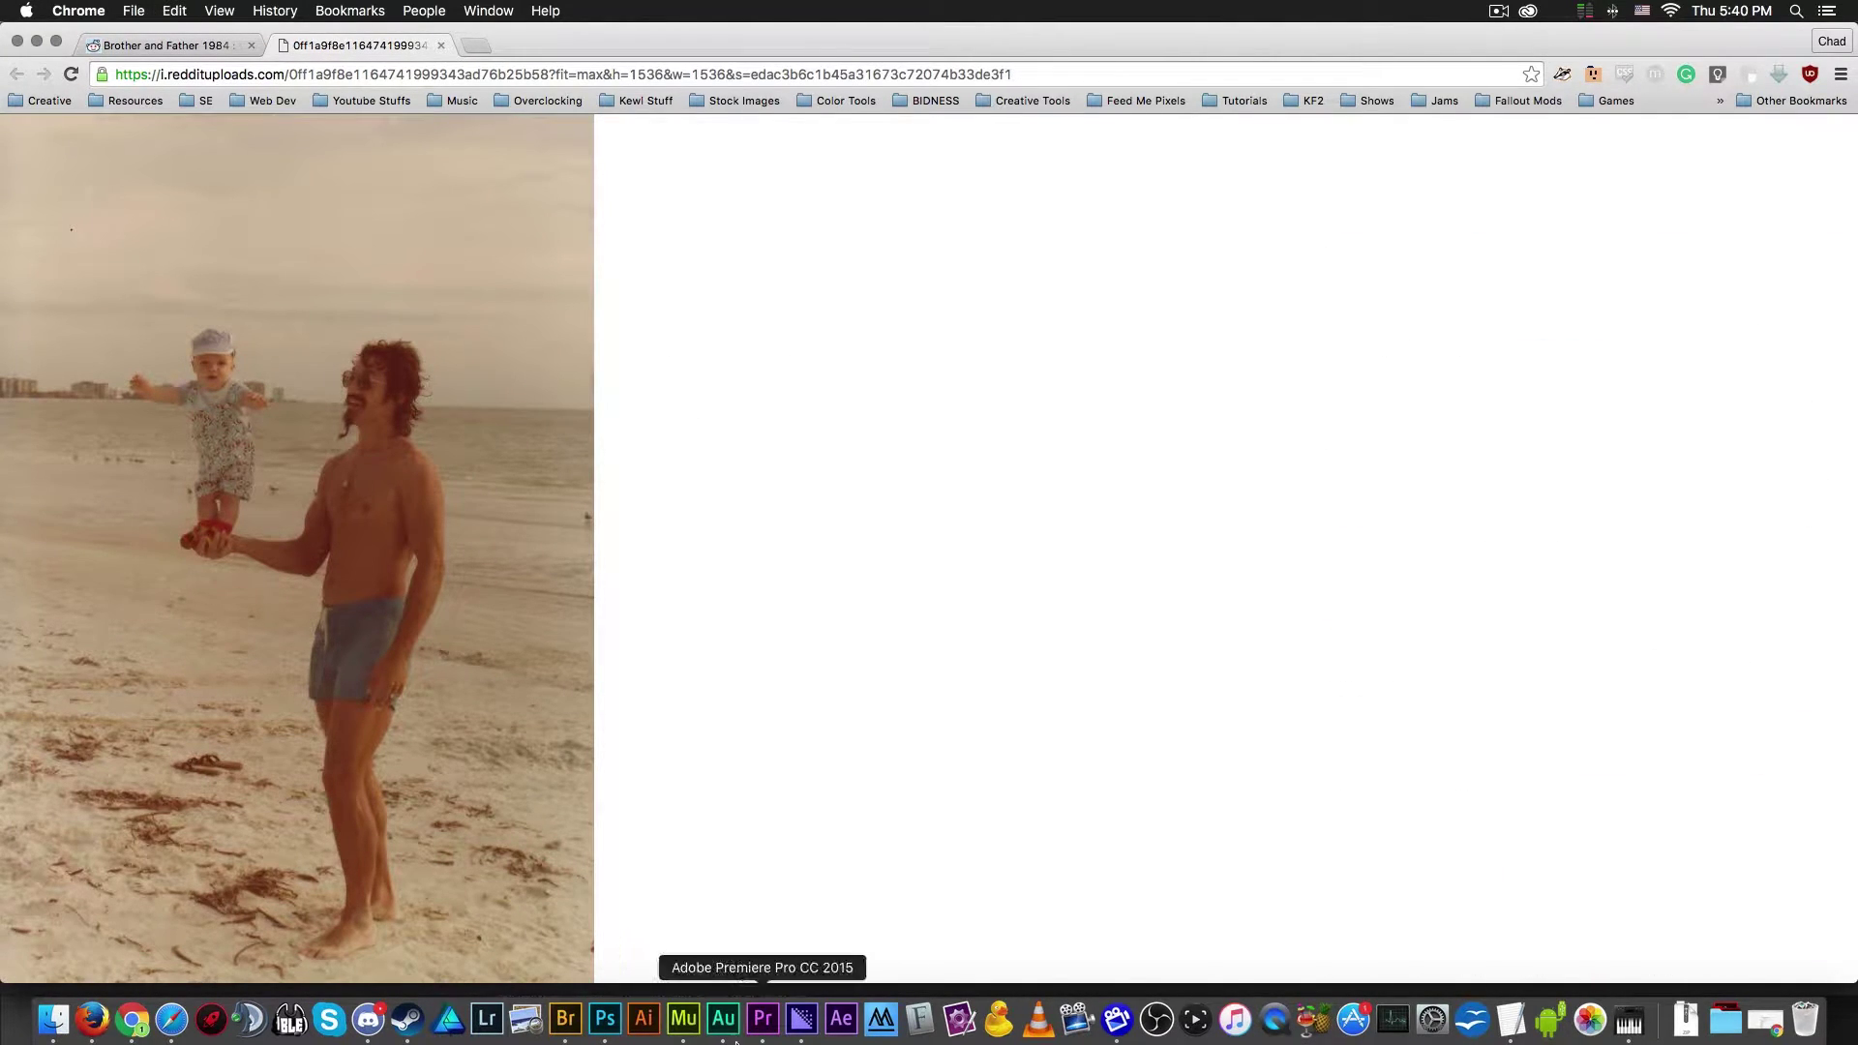
pyautogui.click(608, 1024)
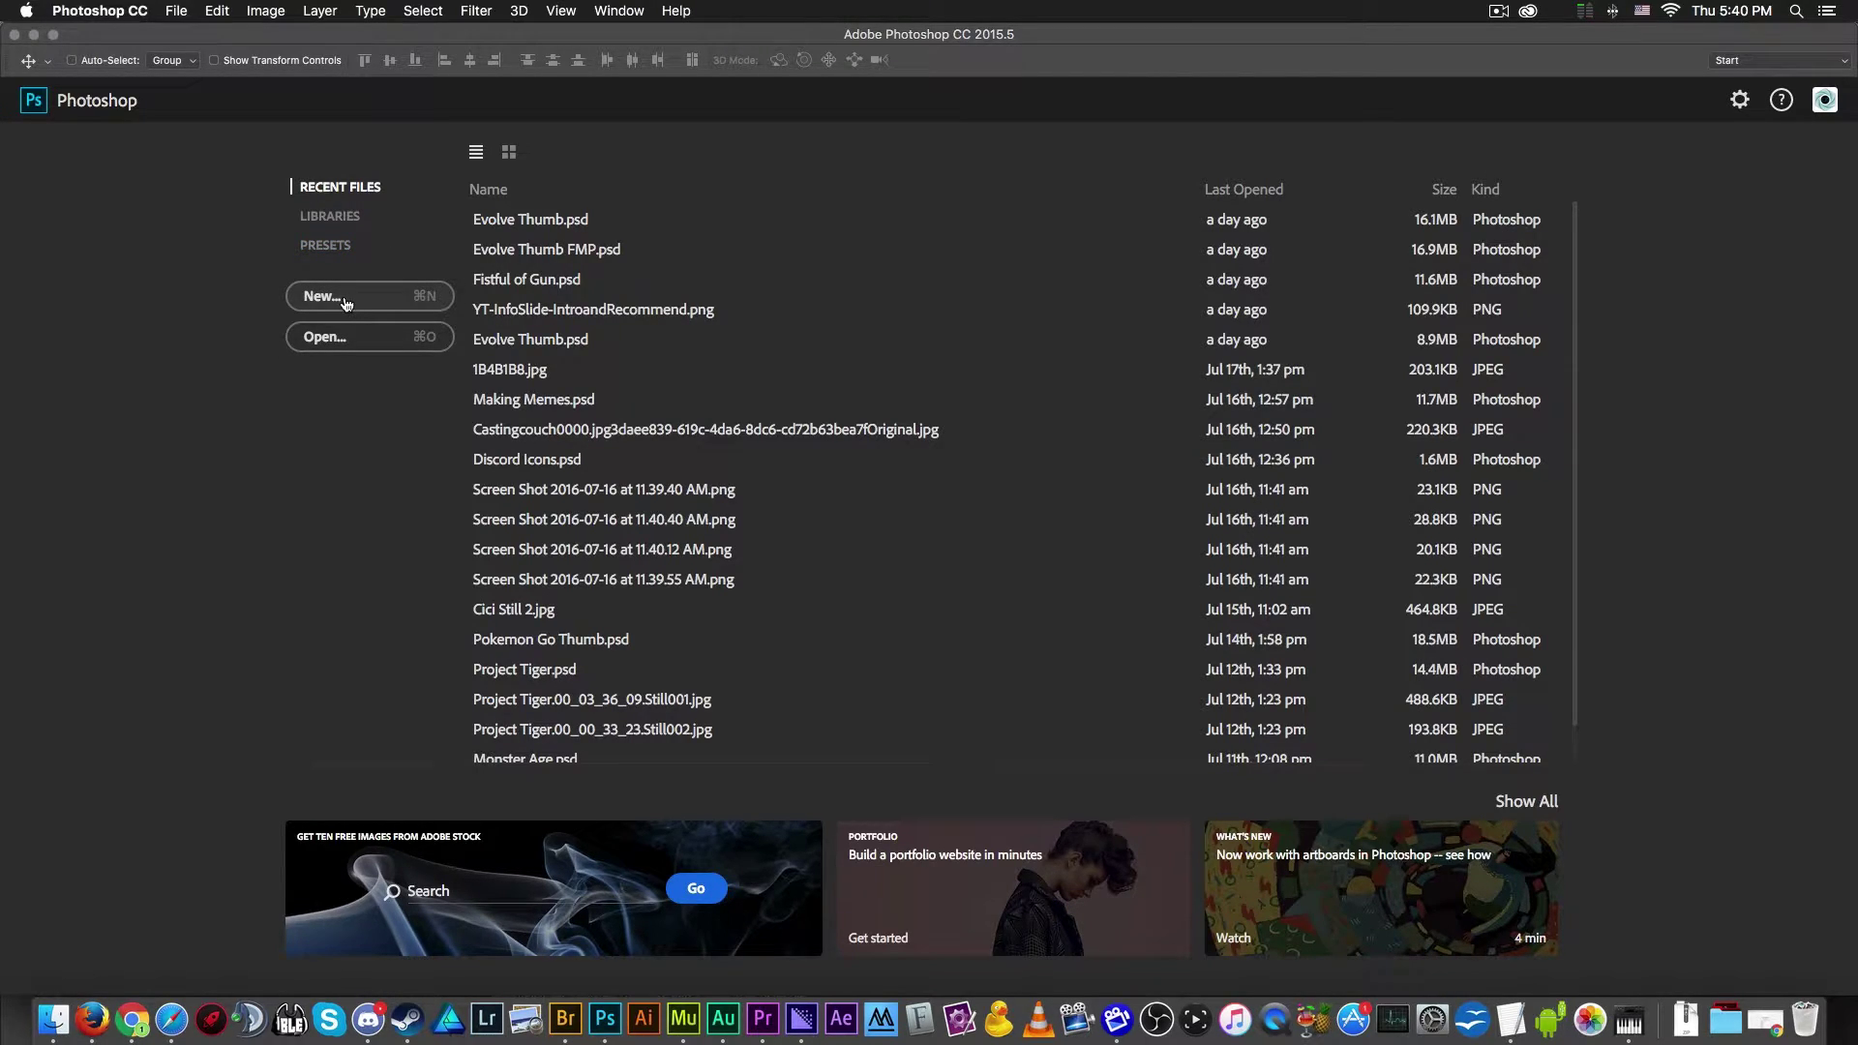
# - Create a new 657×960 clipboard-sized document and paste the beach photo in as Layer 1
pyautogui.click(388, 308)
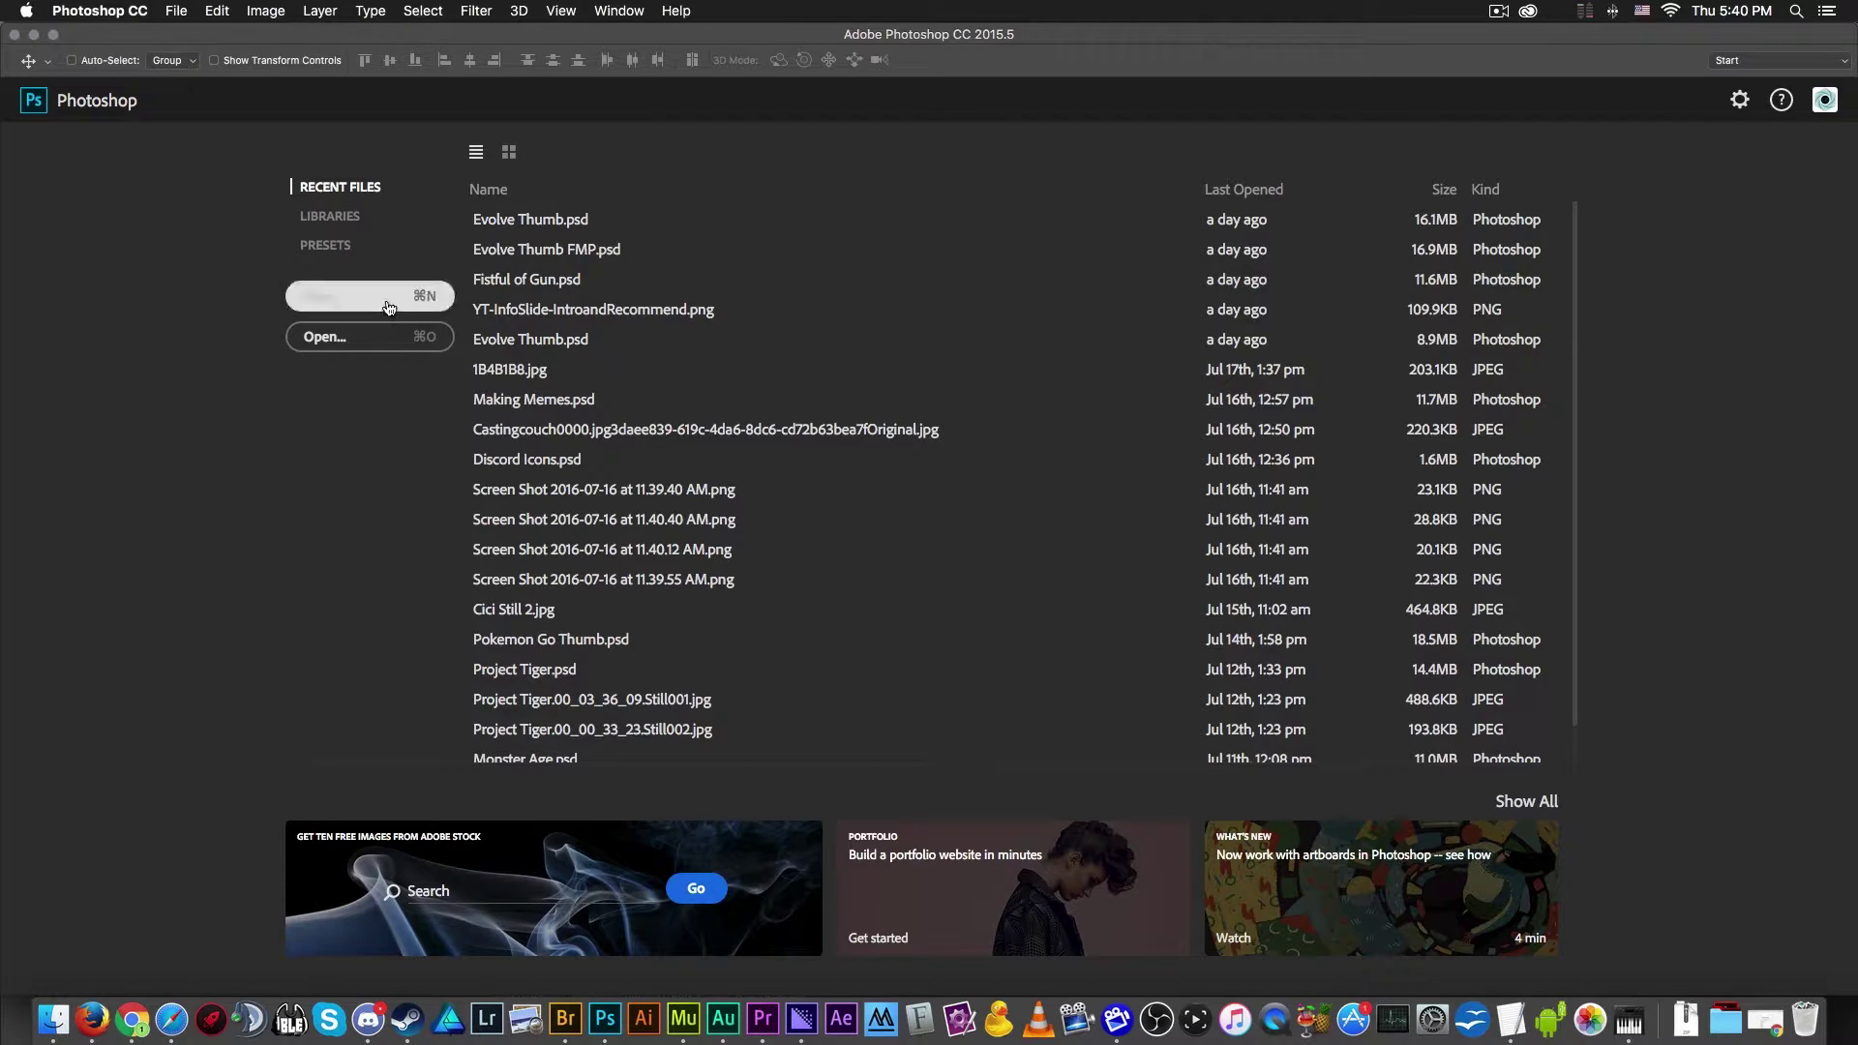
pyautogui.click(898, 383)
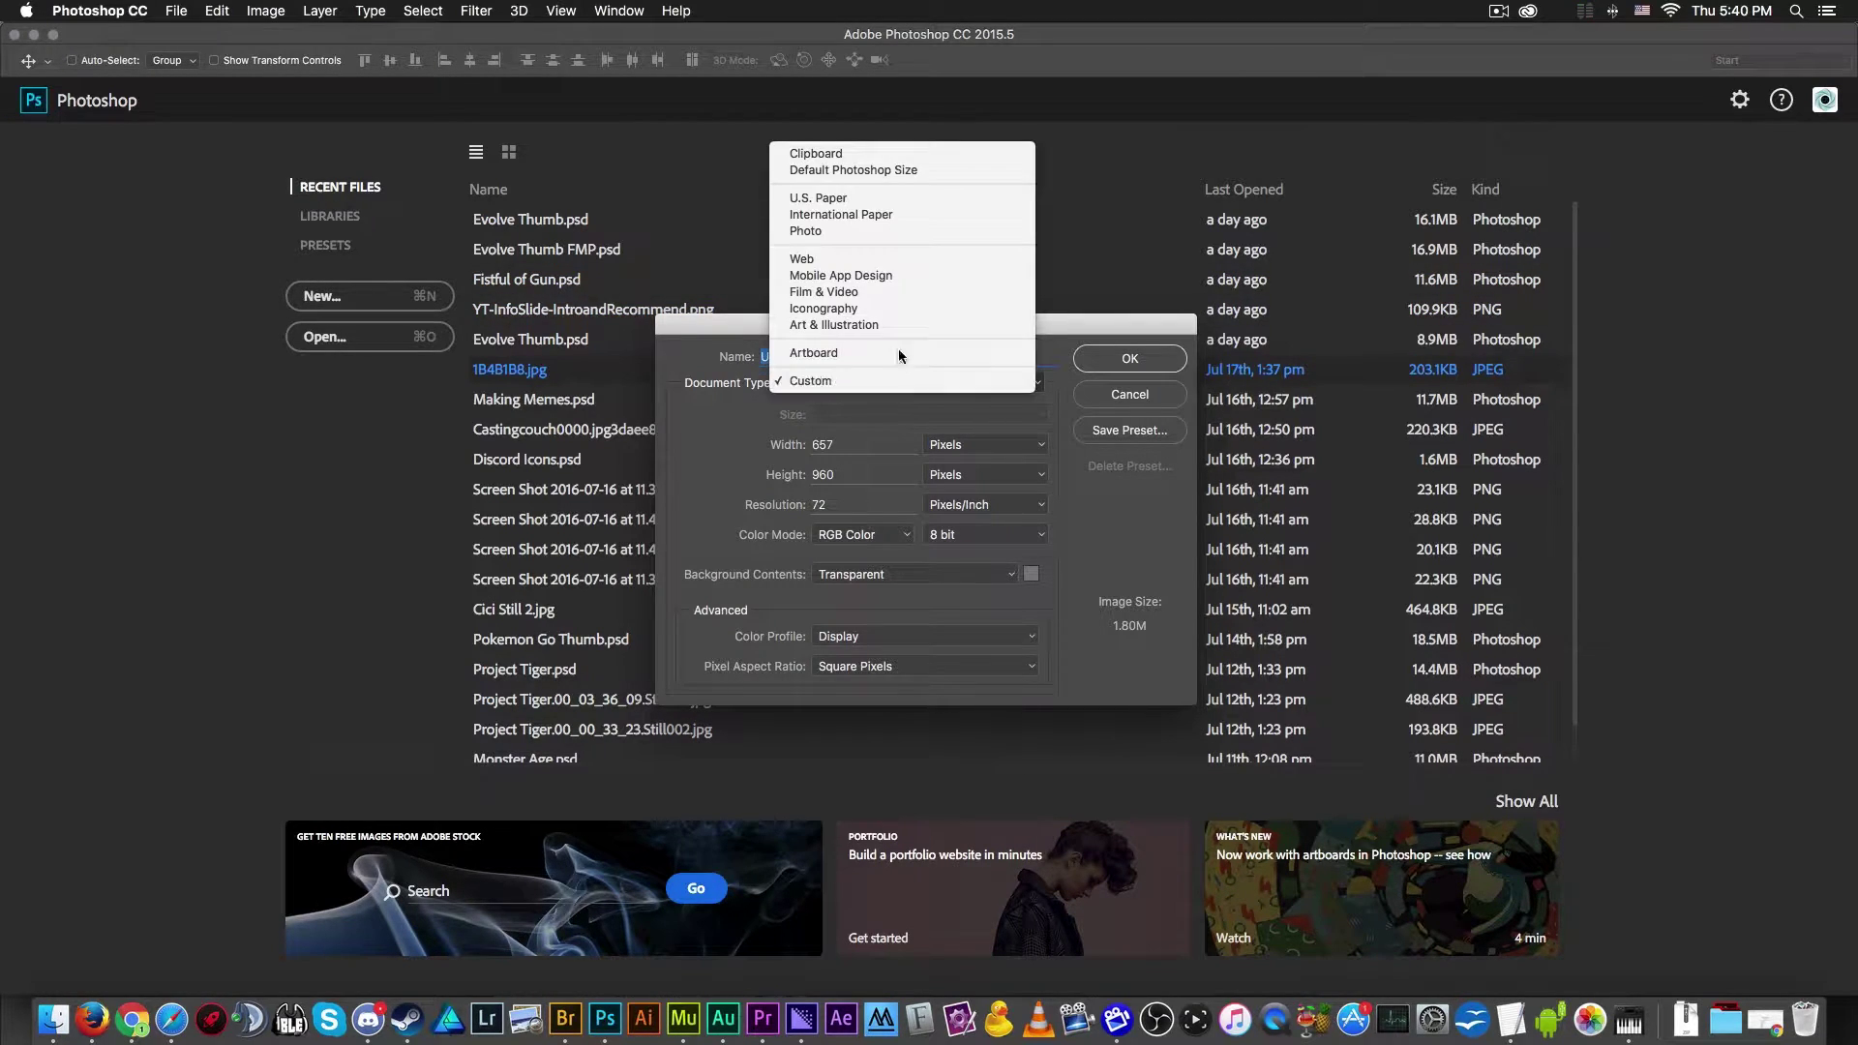
pyautogui.click(909, 151)
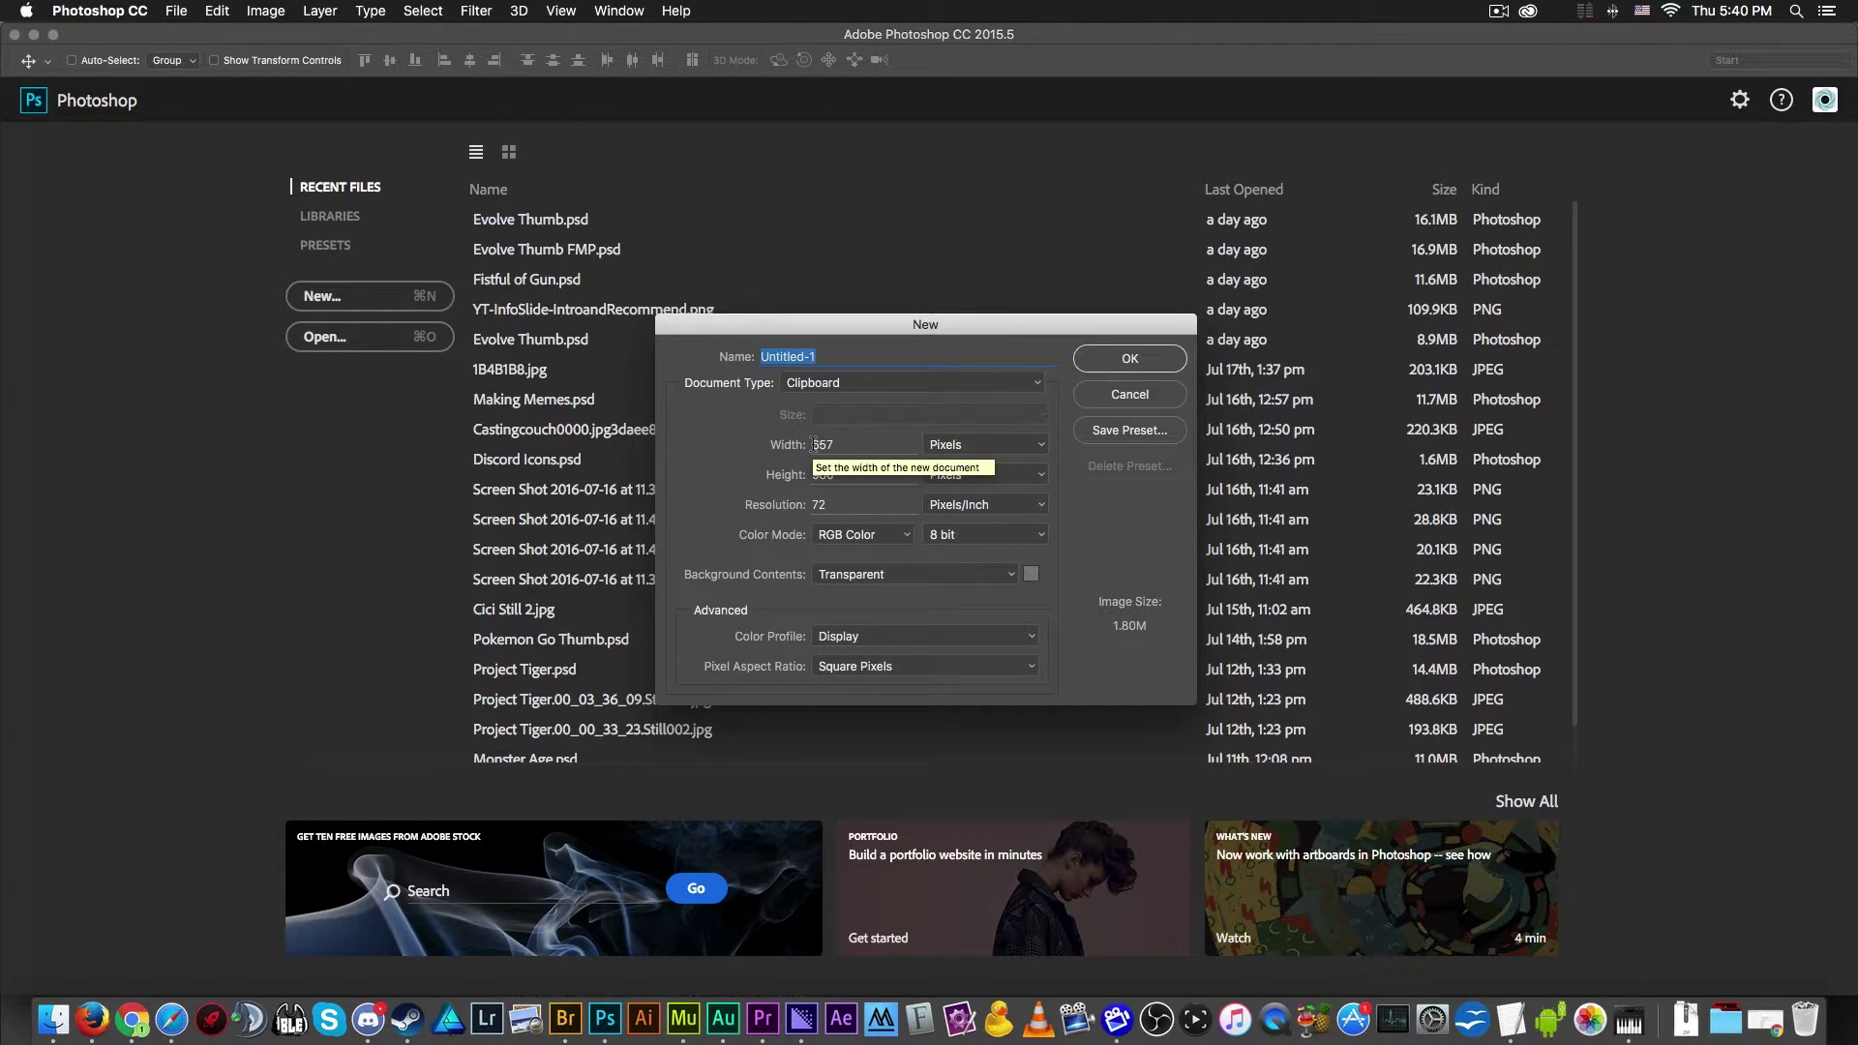
pyautogui.moveTo(858, 329); pyautogui.dragTo(792, 253)
pyautogui.click(1068, 283)
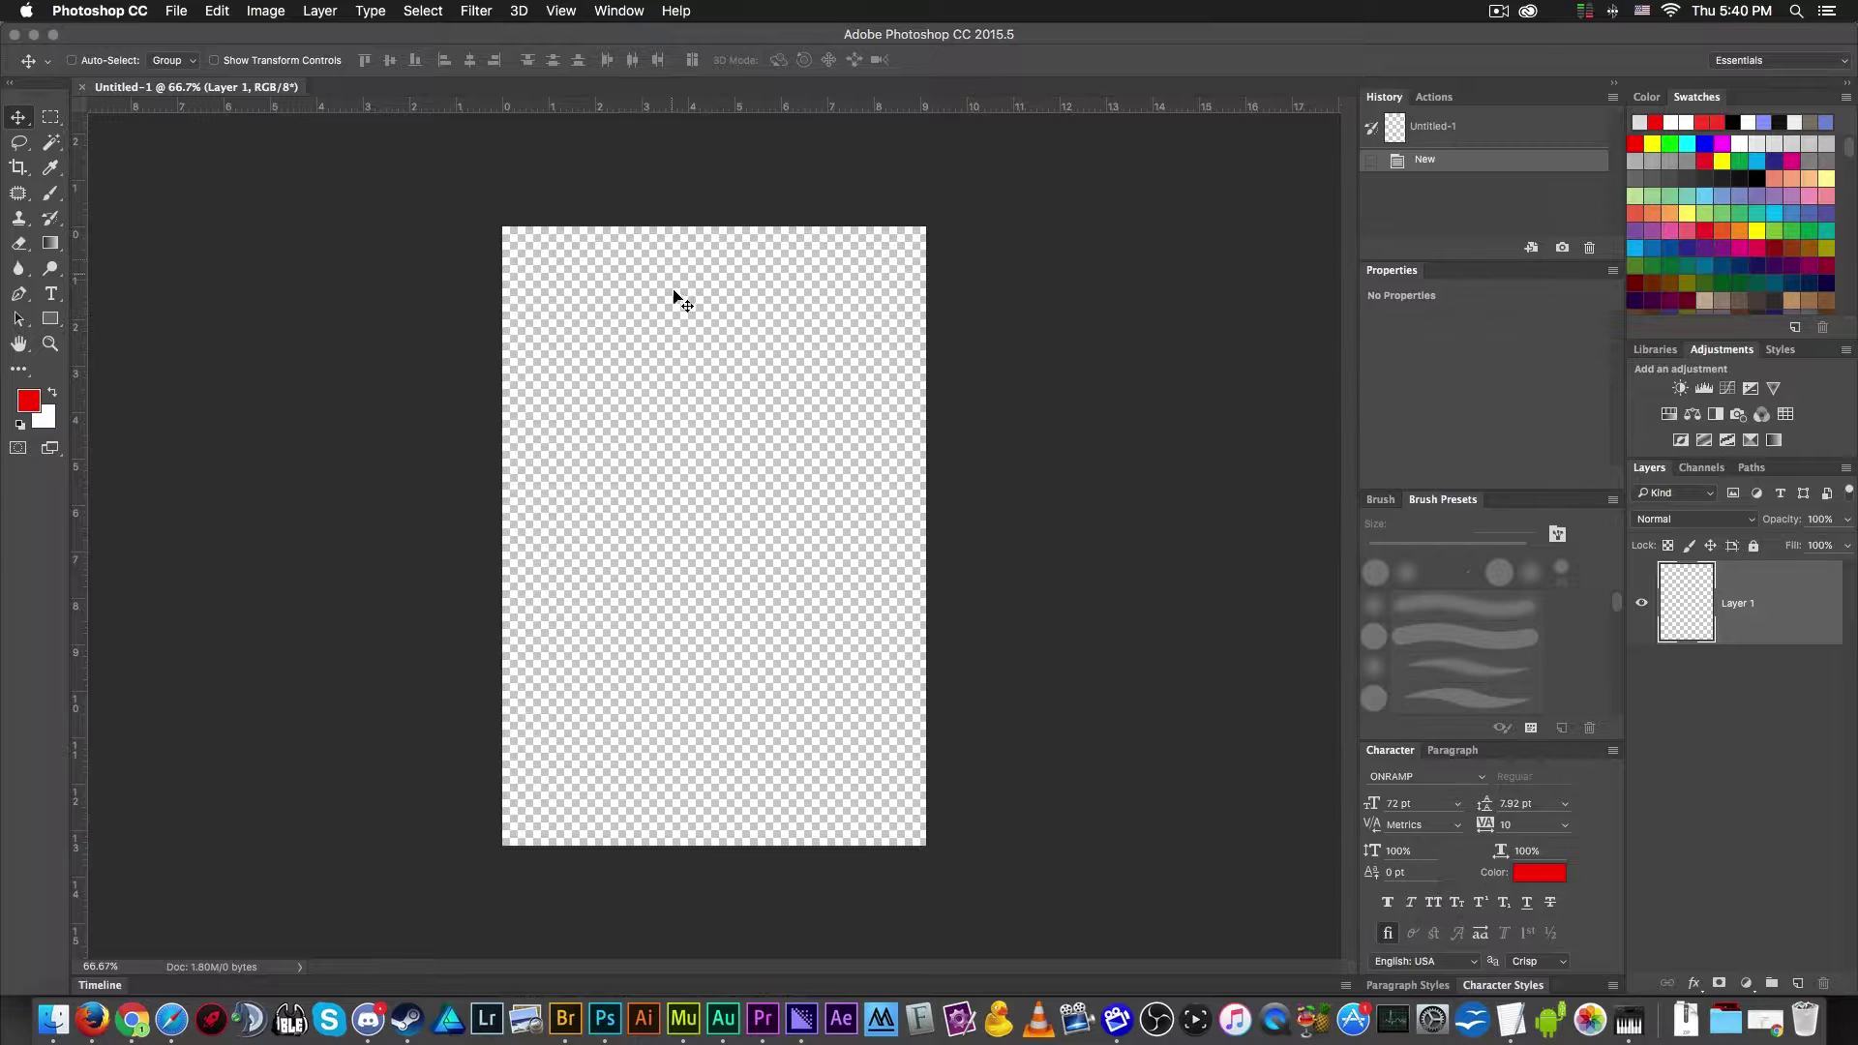
pyautogui.press('super+v')
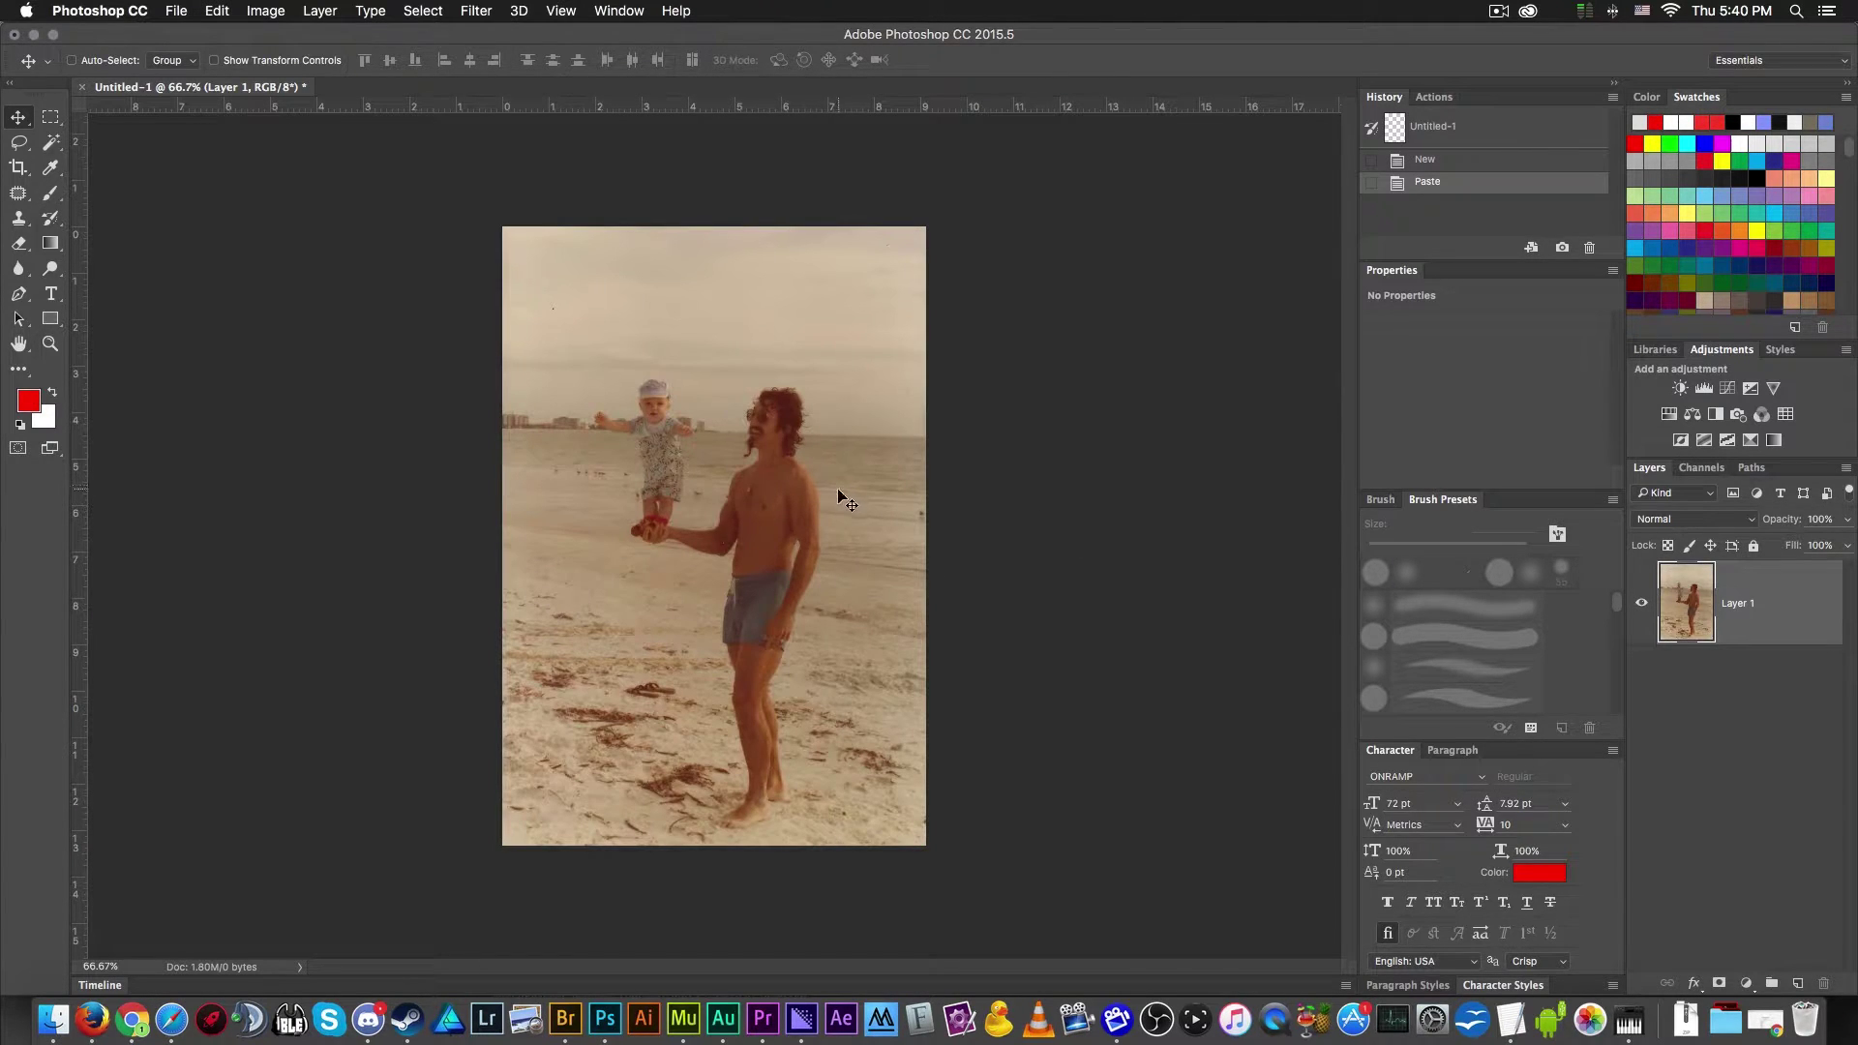
# - Set the Layers panel to Medium Thumbnails so Layer 1 previews the whole photo
pyautogui.scroll(1, 836, 497)
pyautogui.scroll(1, 838, 495)
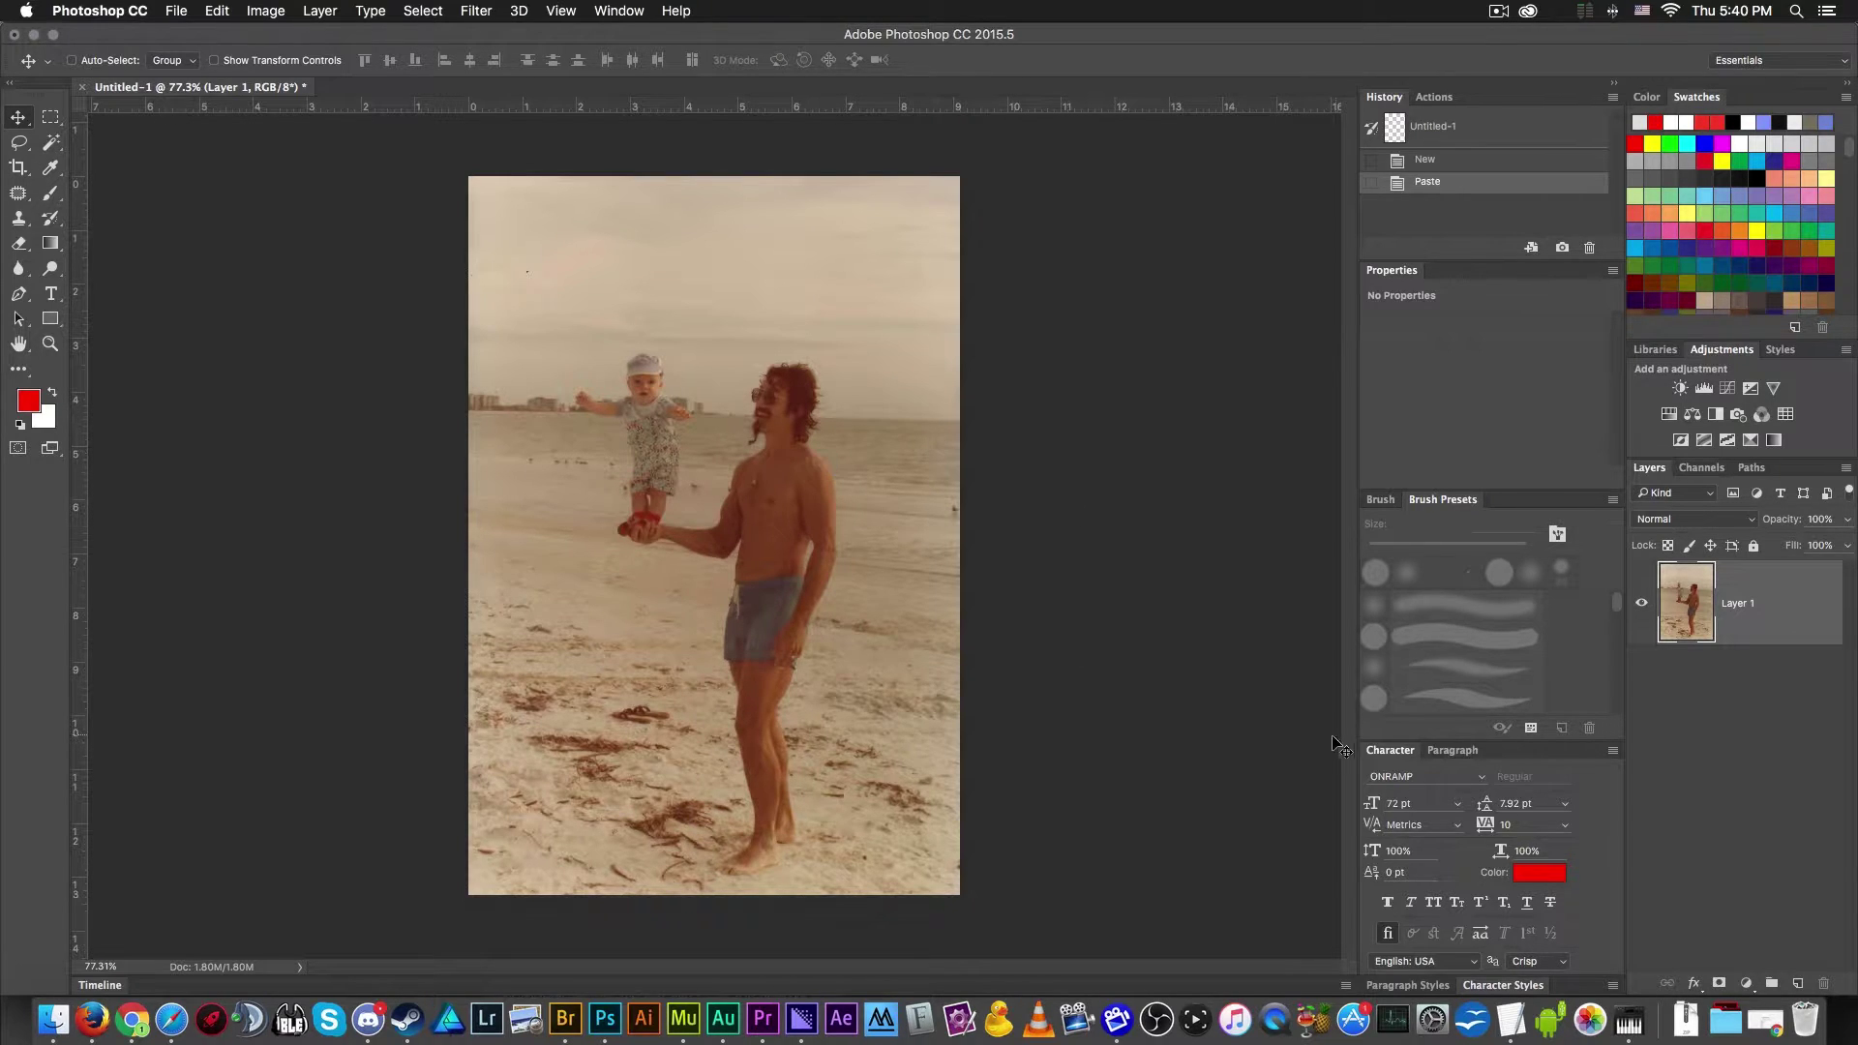
pyautogui.rightClick(1683, 624)
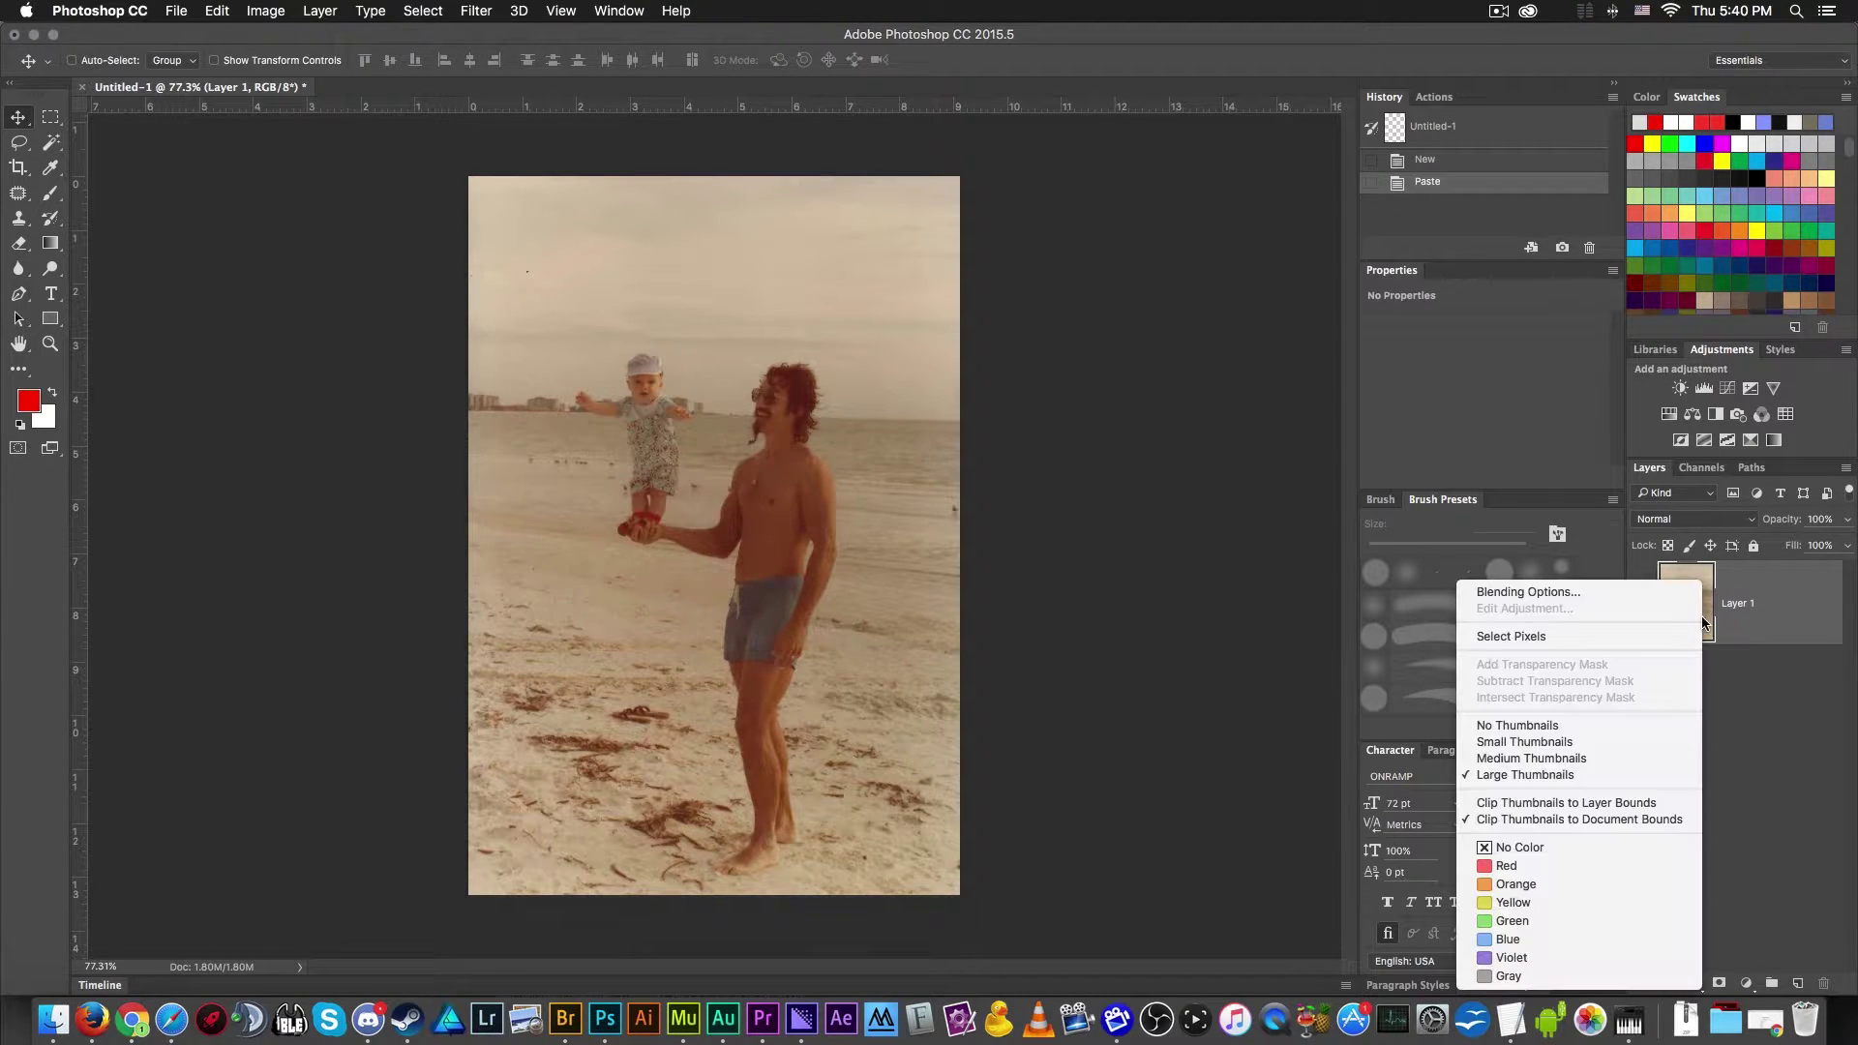
pyautogui.click(1593, 759)
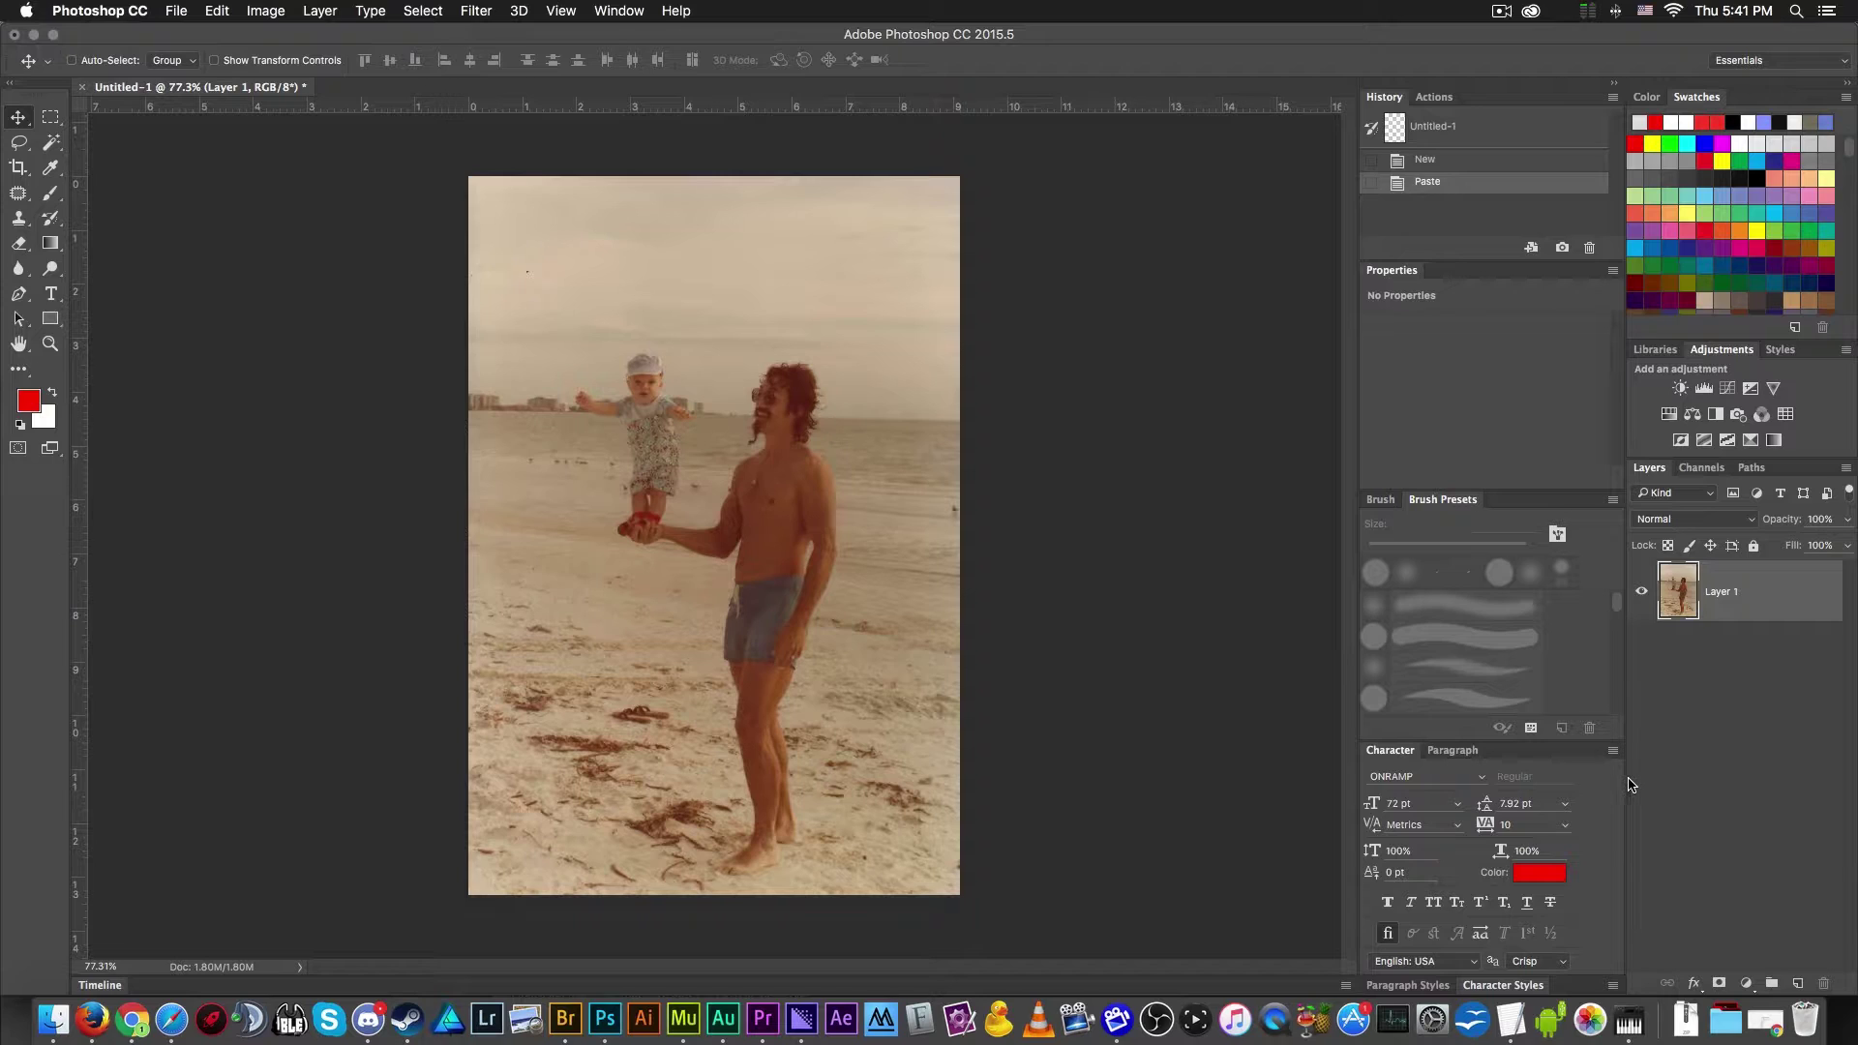
# - Widen the side panel column and zoom the canvas in to 90.6%
pyautogui.moveTo(1625, 779); pyautogui.dragTo(1583, 785)
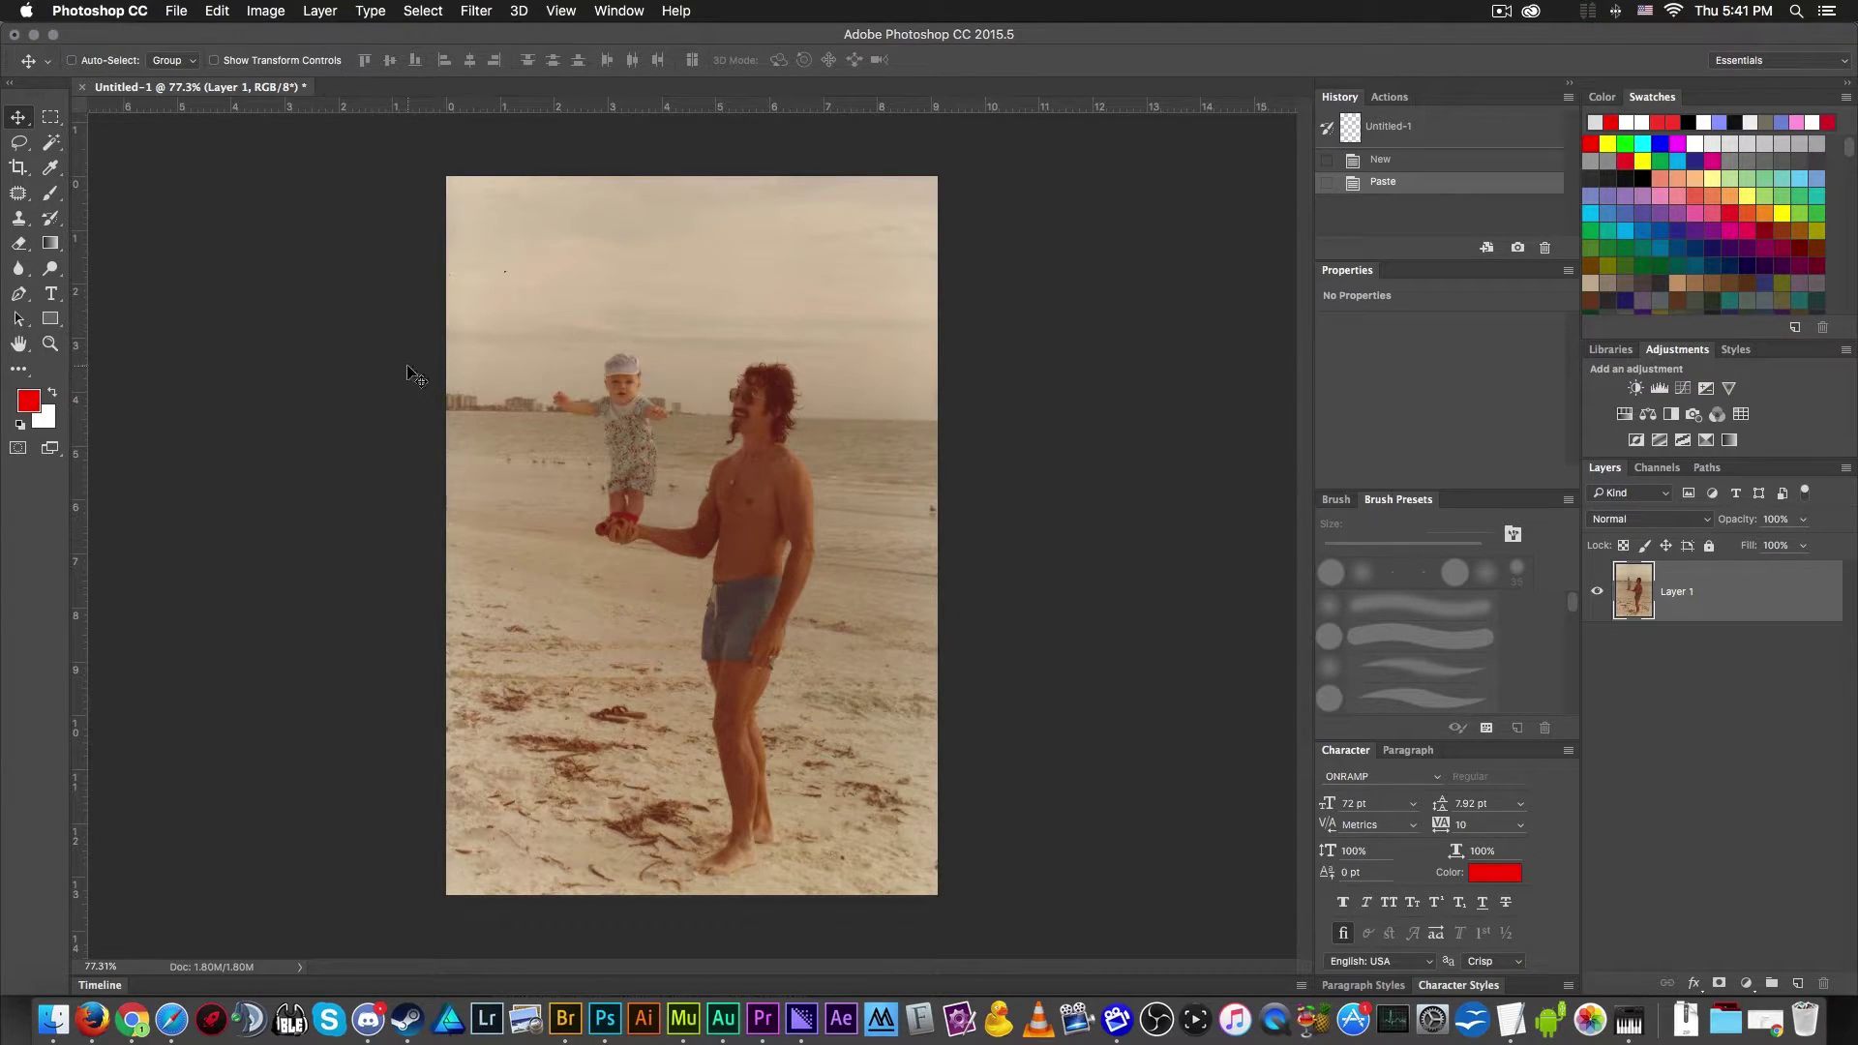
pyautogui.press('super')
pyautogui.scroll(2, 390, 360)
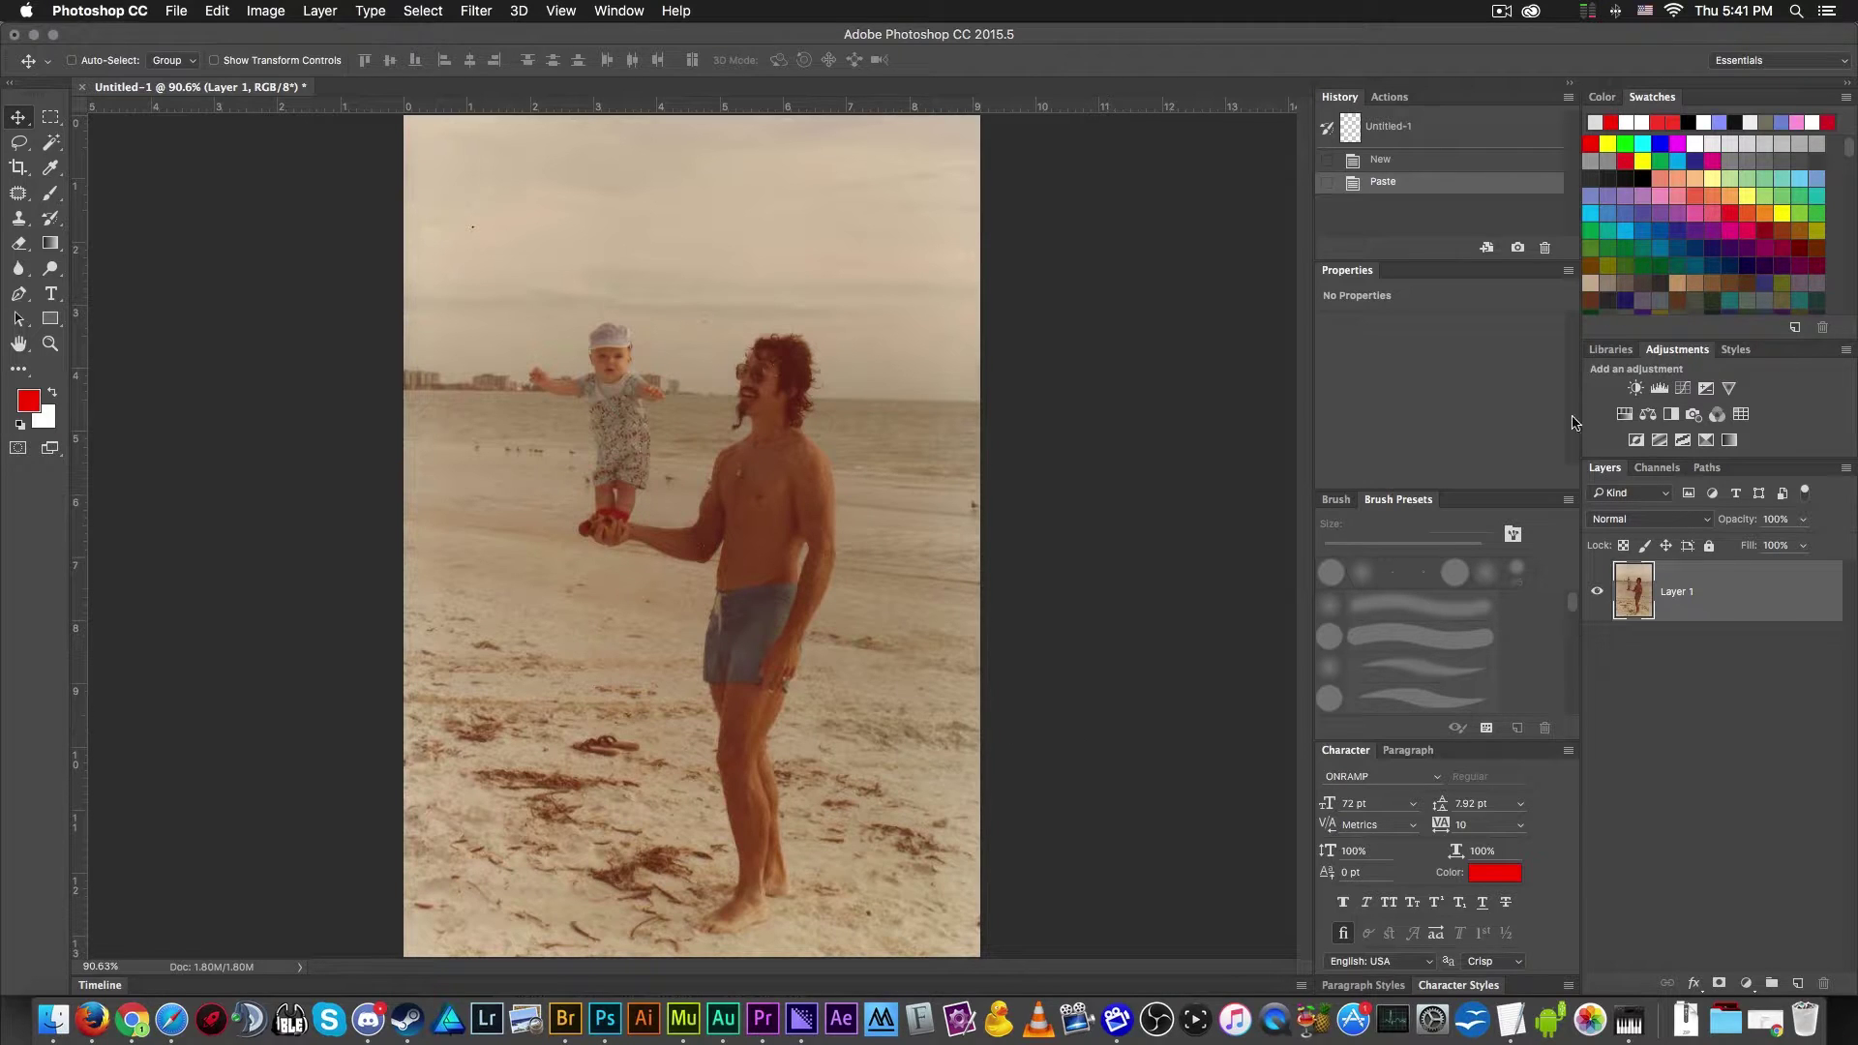
# - Add a Photo Filter layer using Cooling Filter (82) at 18% density
pyautogui.click(1694, 414)
pyautogui.click(1480, 329)
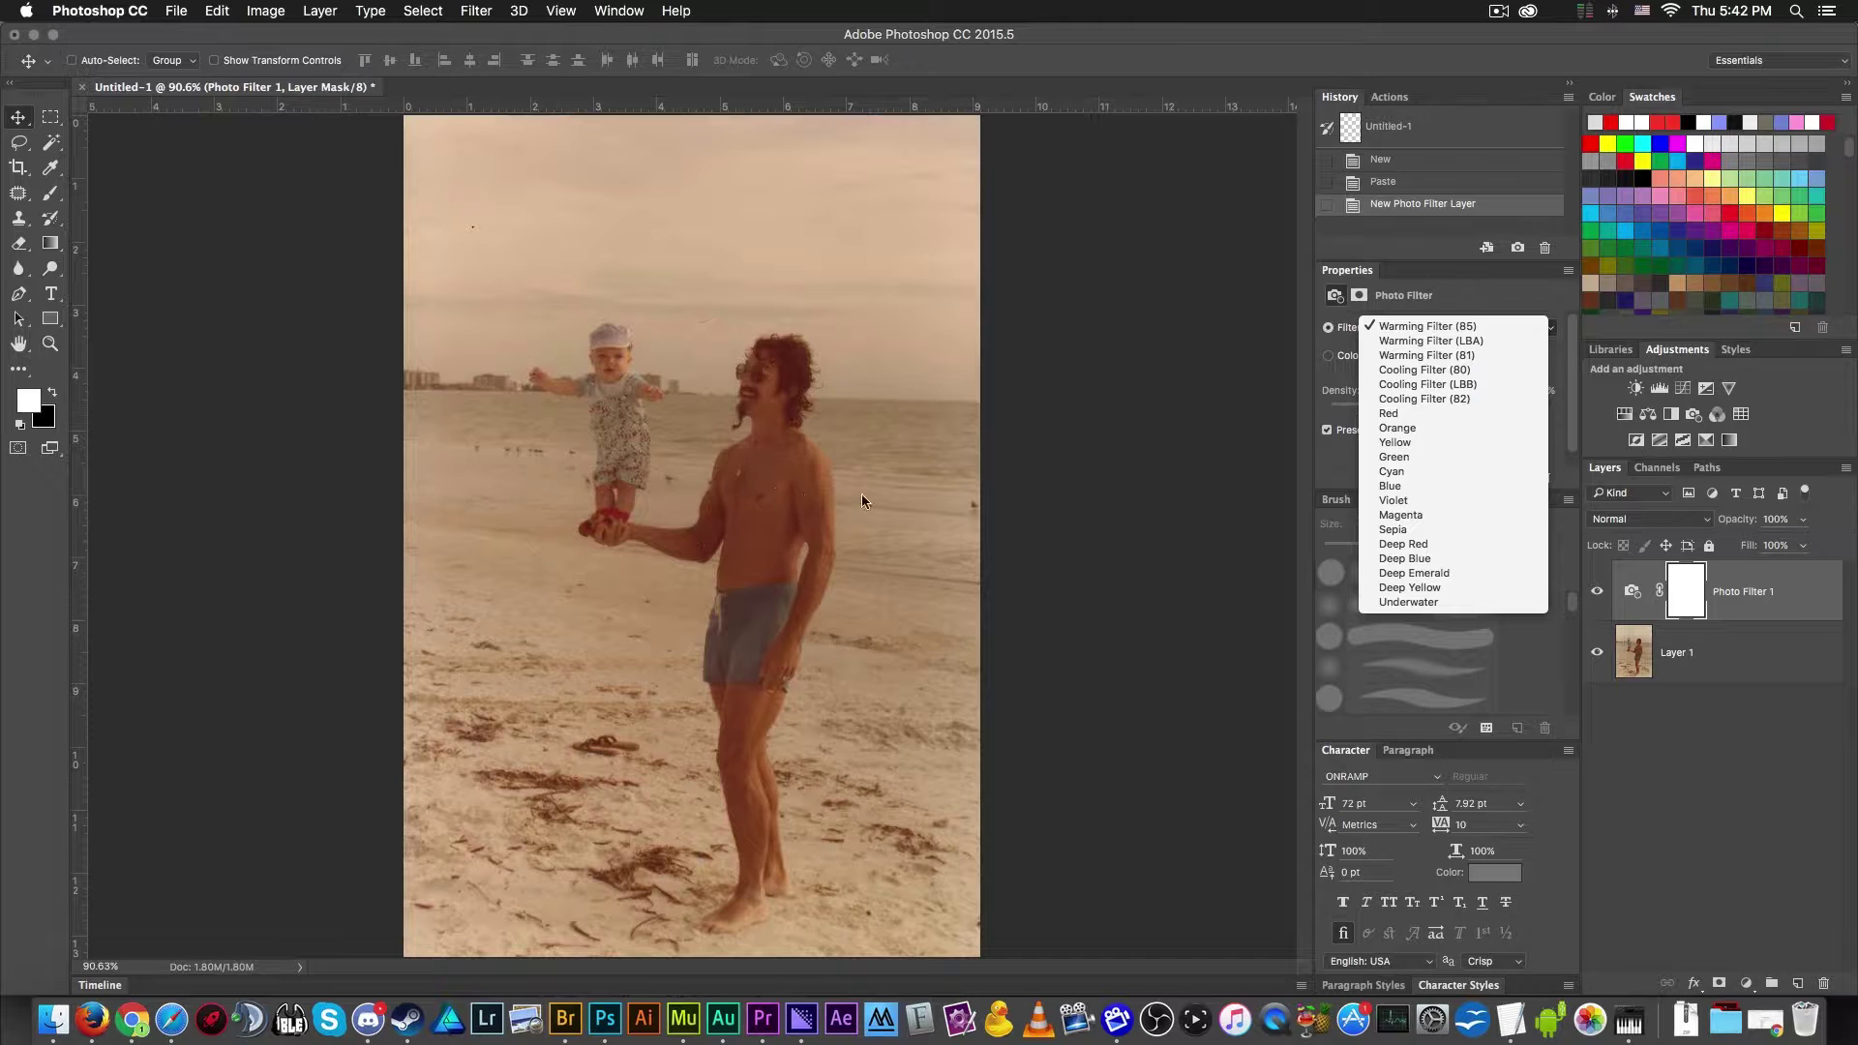
pyautogui.click(1506, 369)
pyautogui.click(1471, 329)
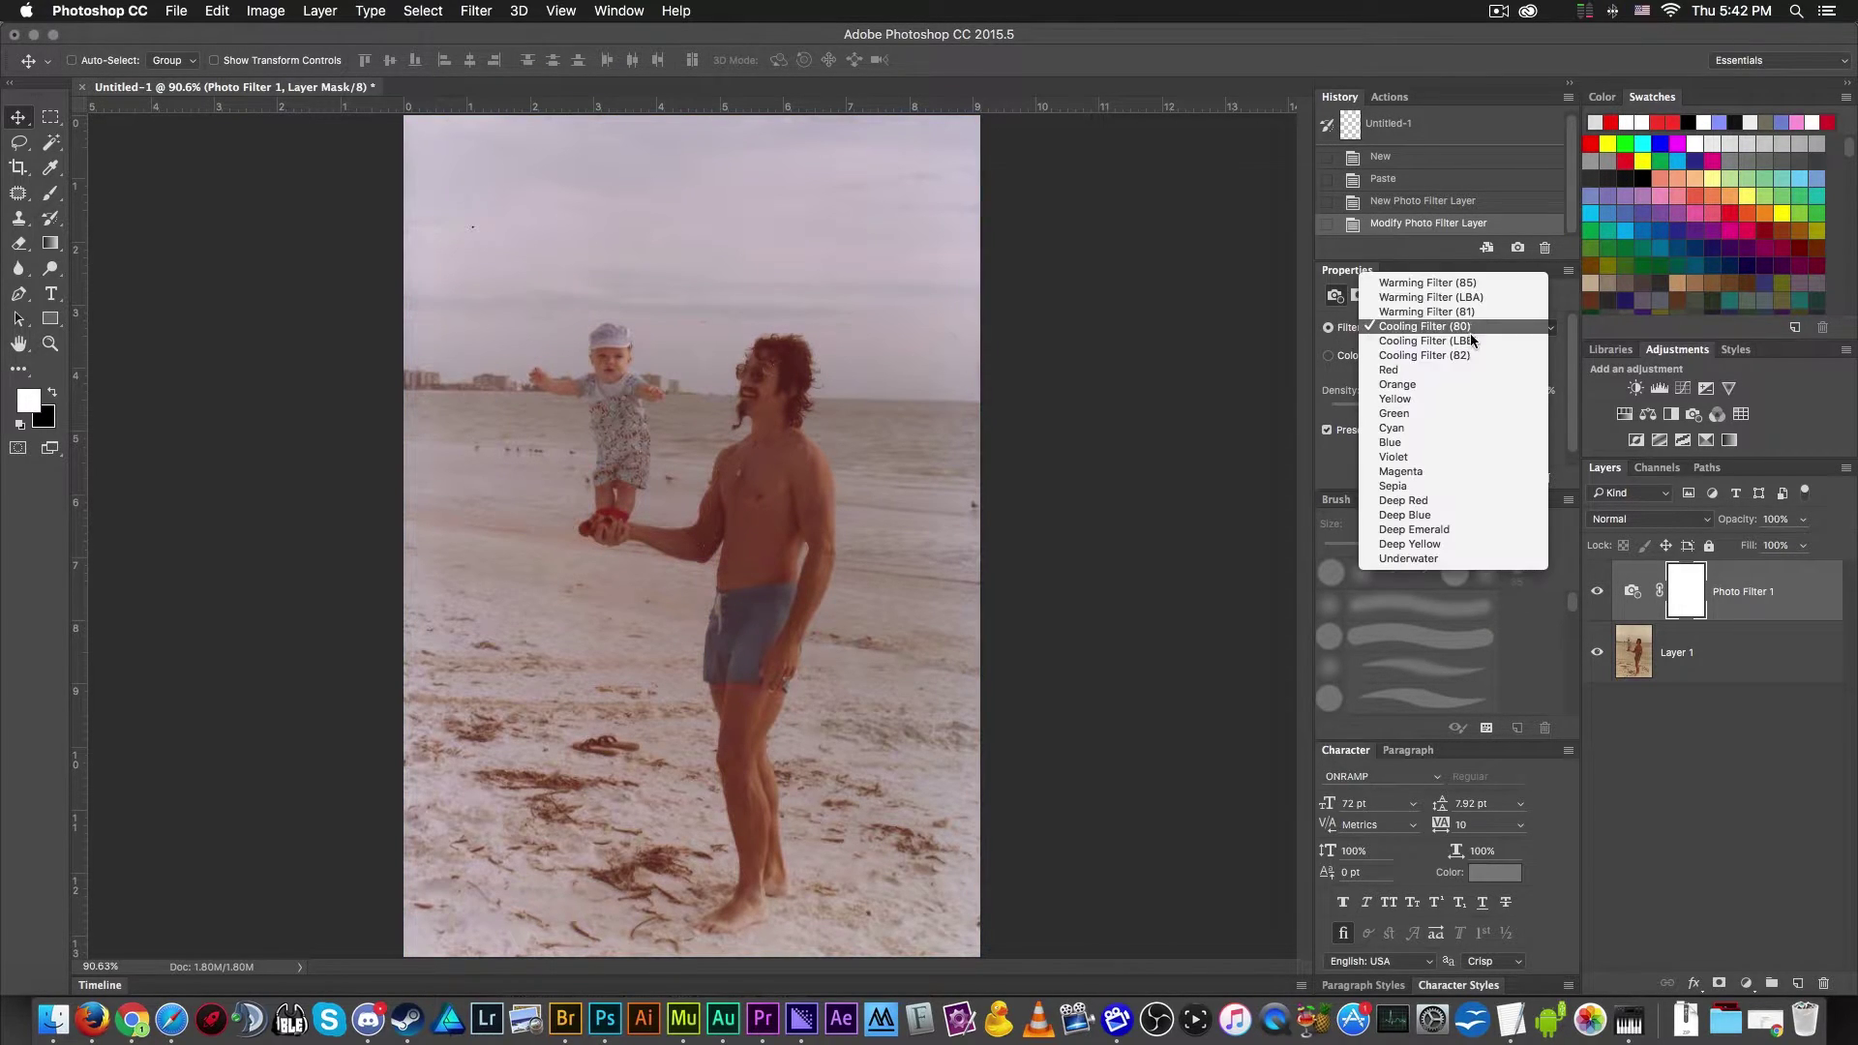
pyautogui.click(1474, 341)
pyautogui.click(1517, 333)
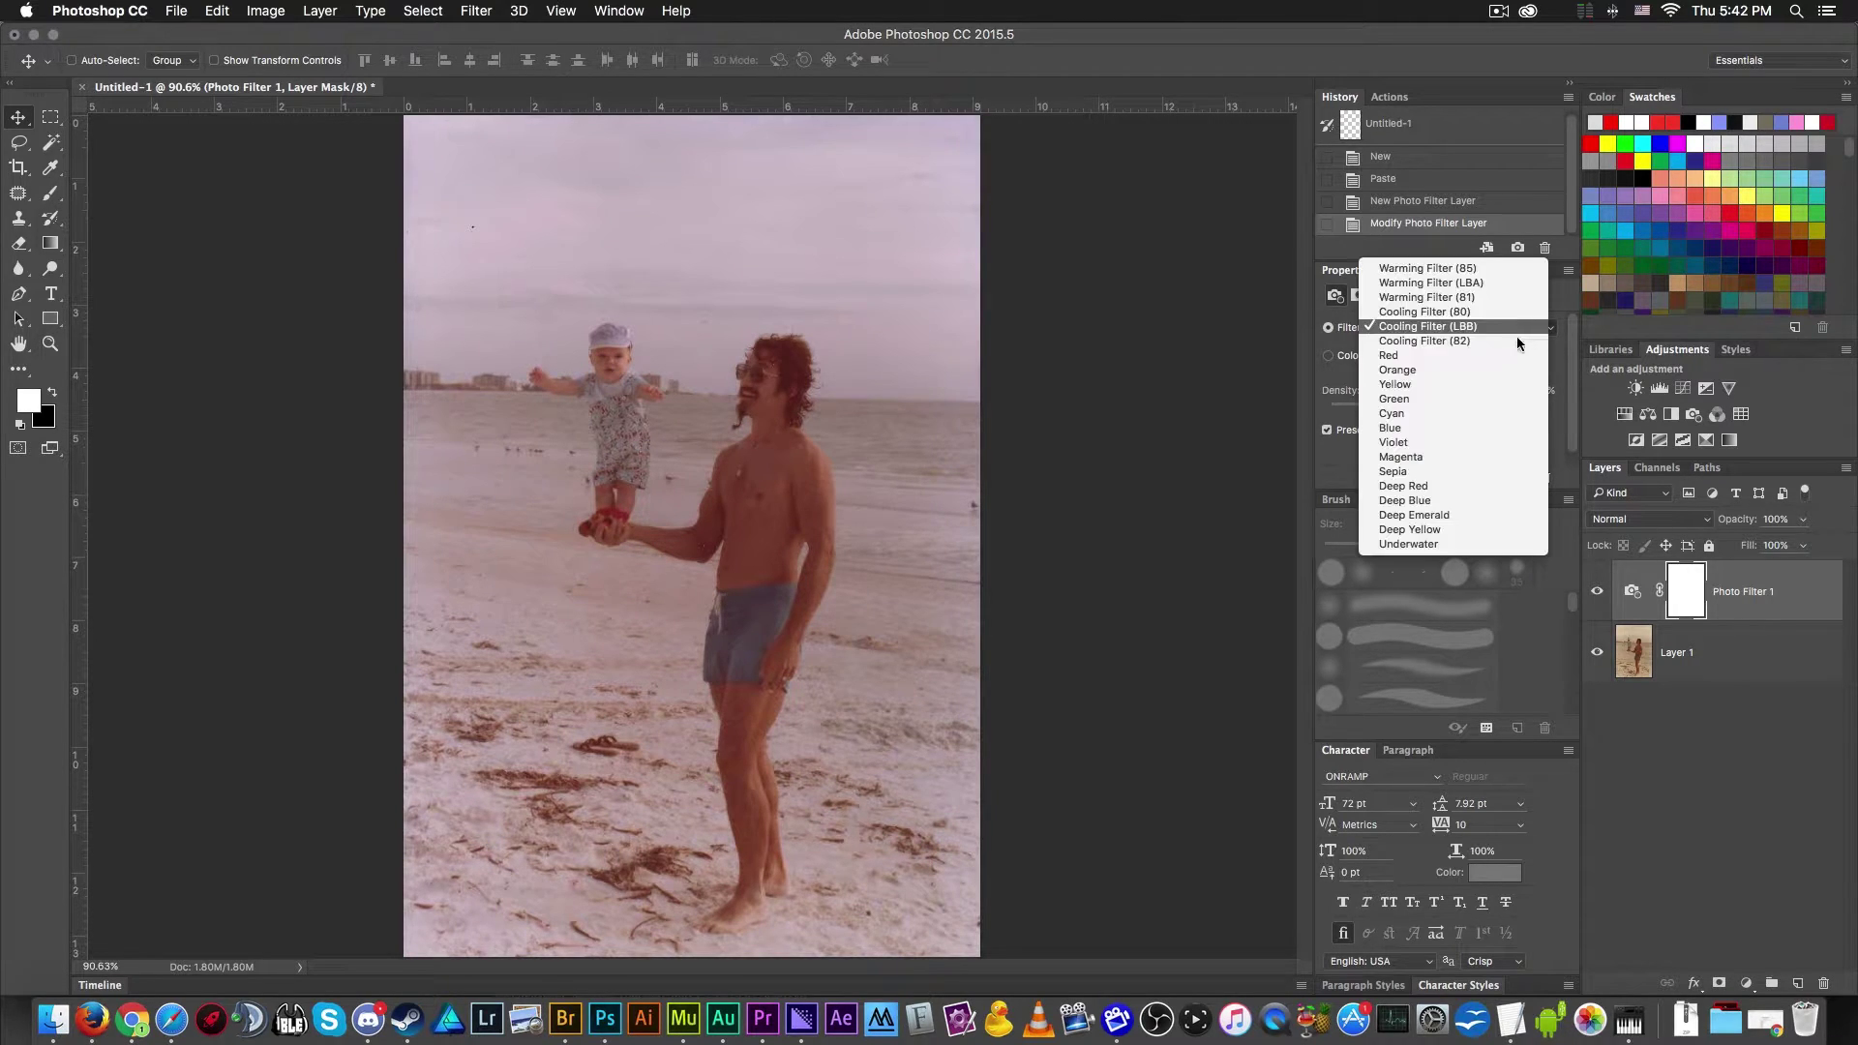
pyautogui.click(1510, 341)
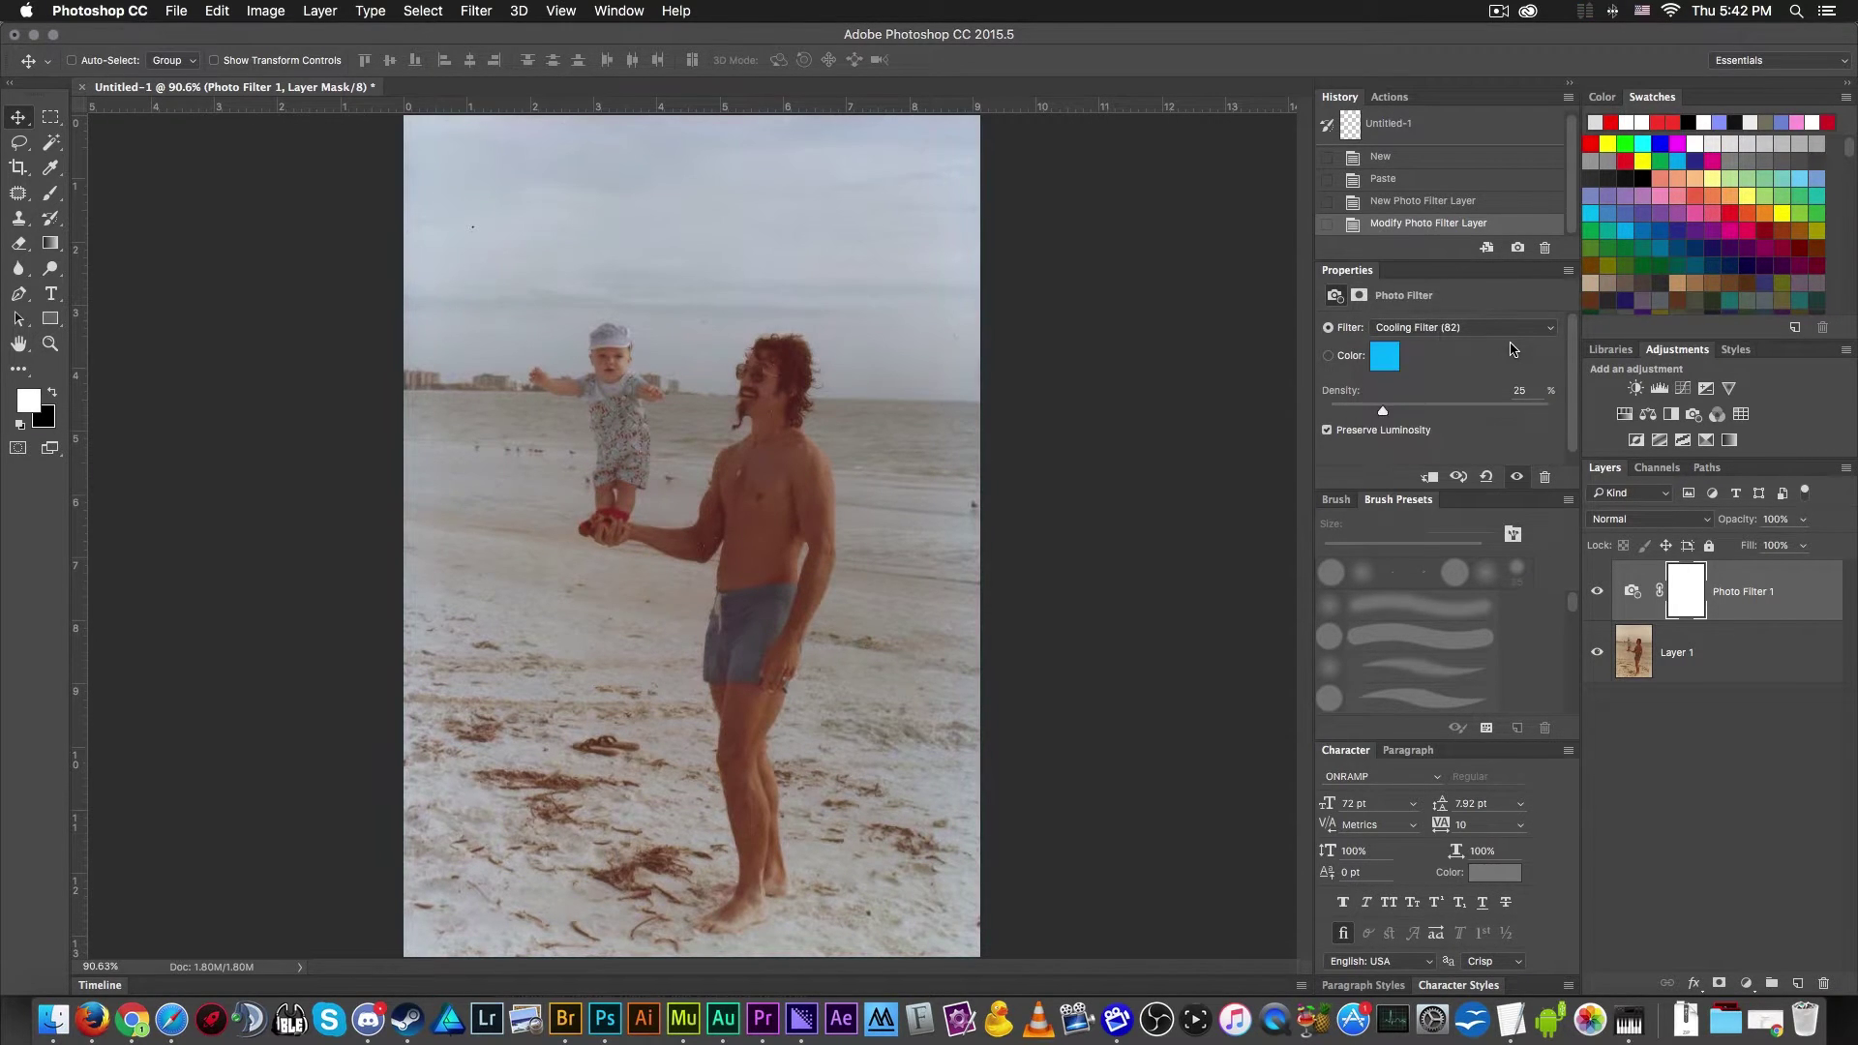
pyautogui.moveTo(1382, 410); pyautogui.dragTo(1367, 414)
# - Try Cooling Filter (80) and (LBB), return to (82), and raise density to 23%
pyautogui.click(1393, 327)
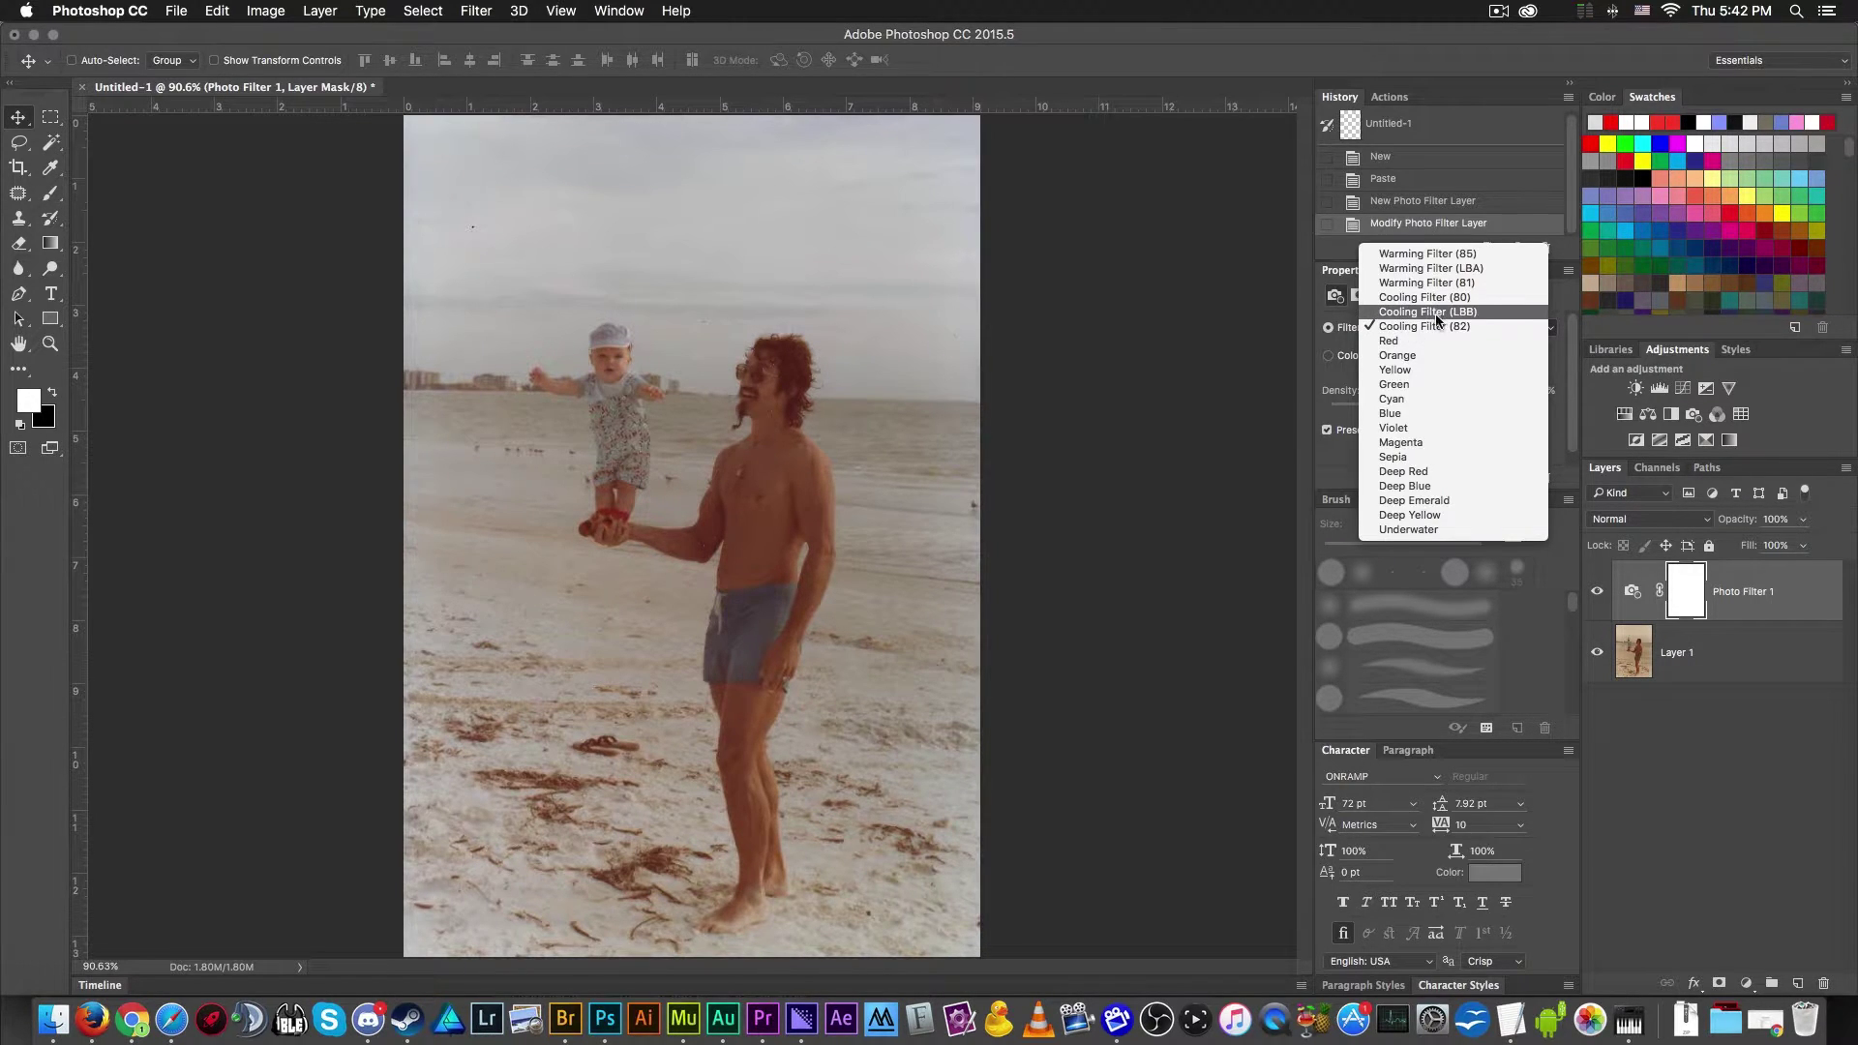
pyautogui.click(1438, 298)
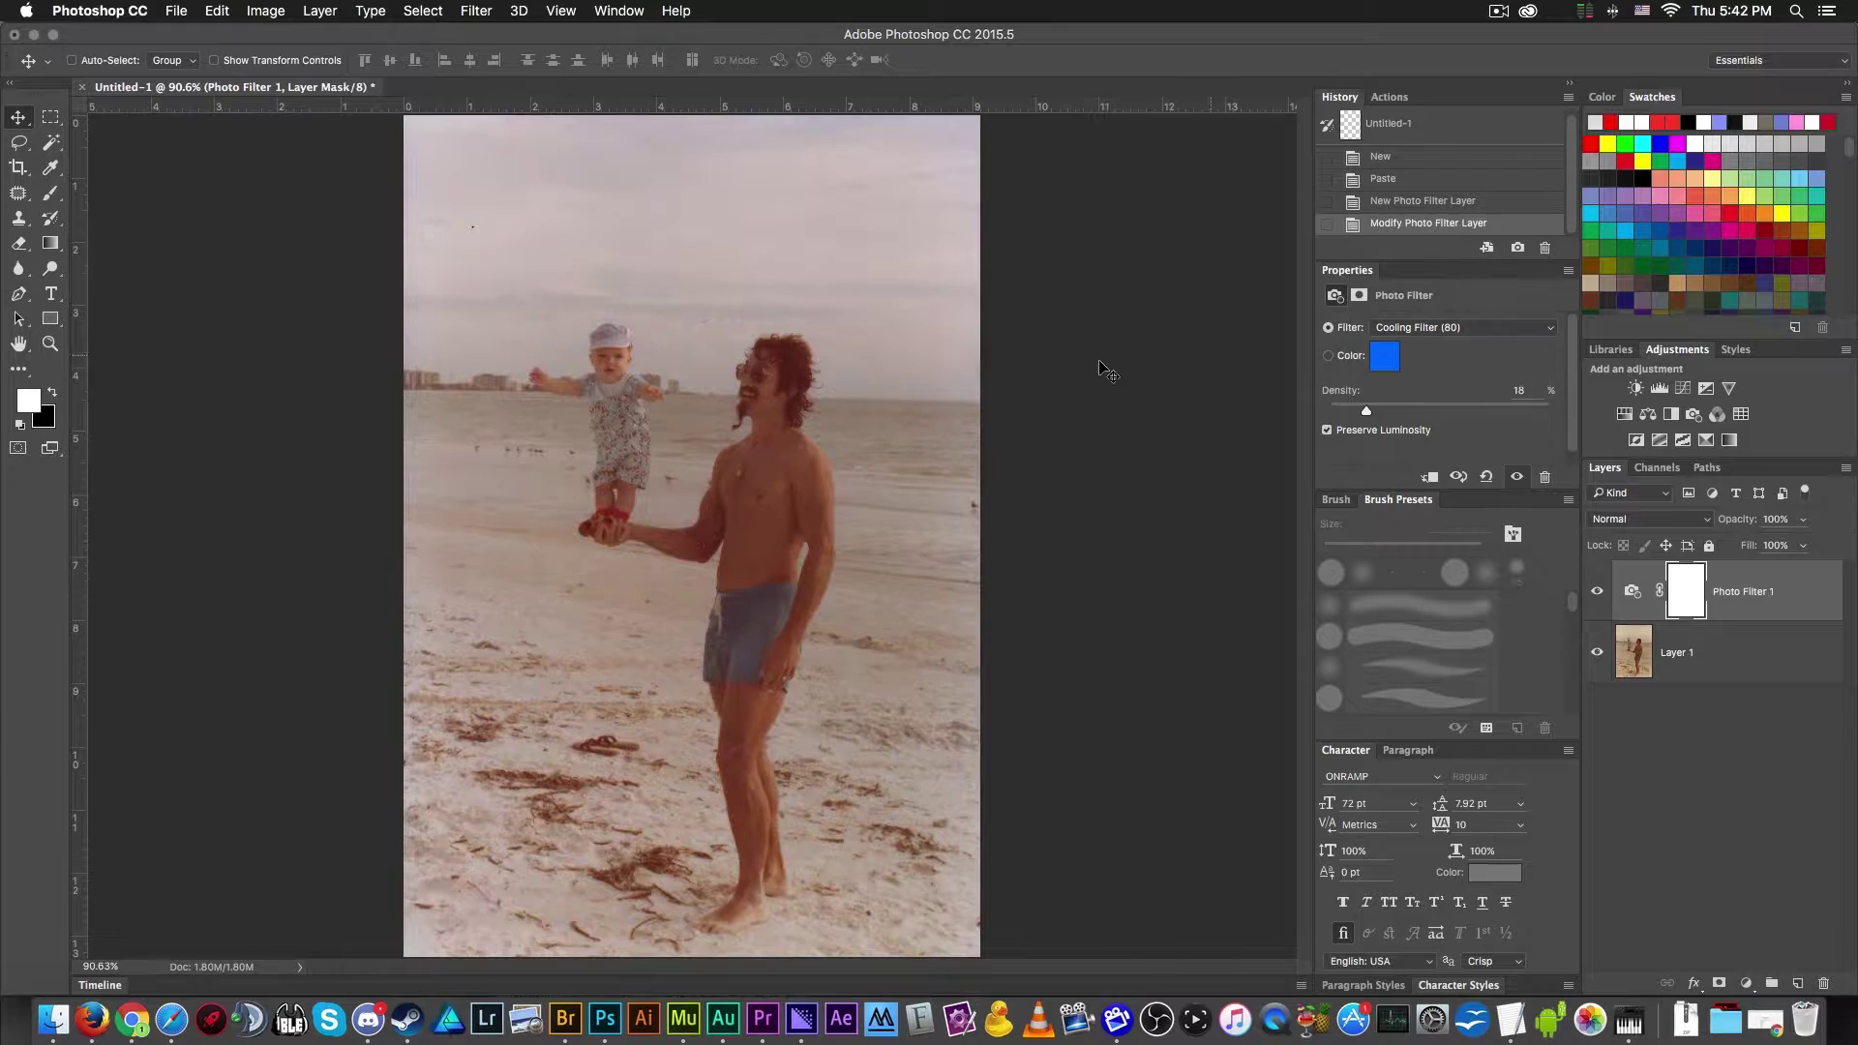
pyautogui.click(1393, 327)
pyautogui.click(1406, 348)
pyautogui.click(1415, 332)
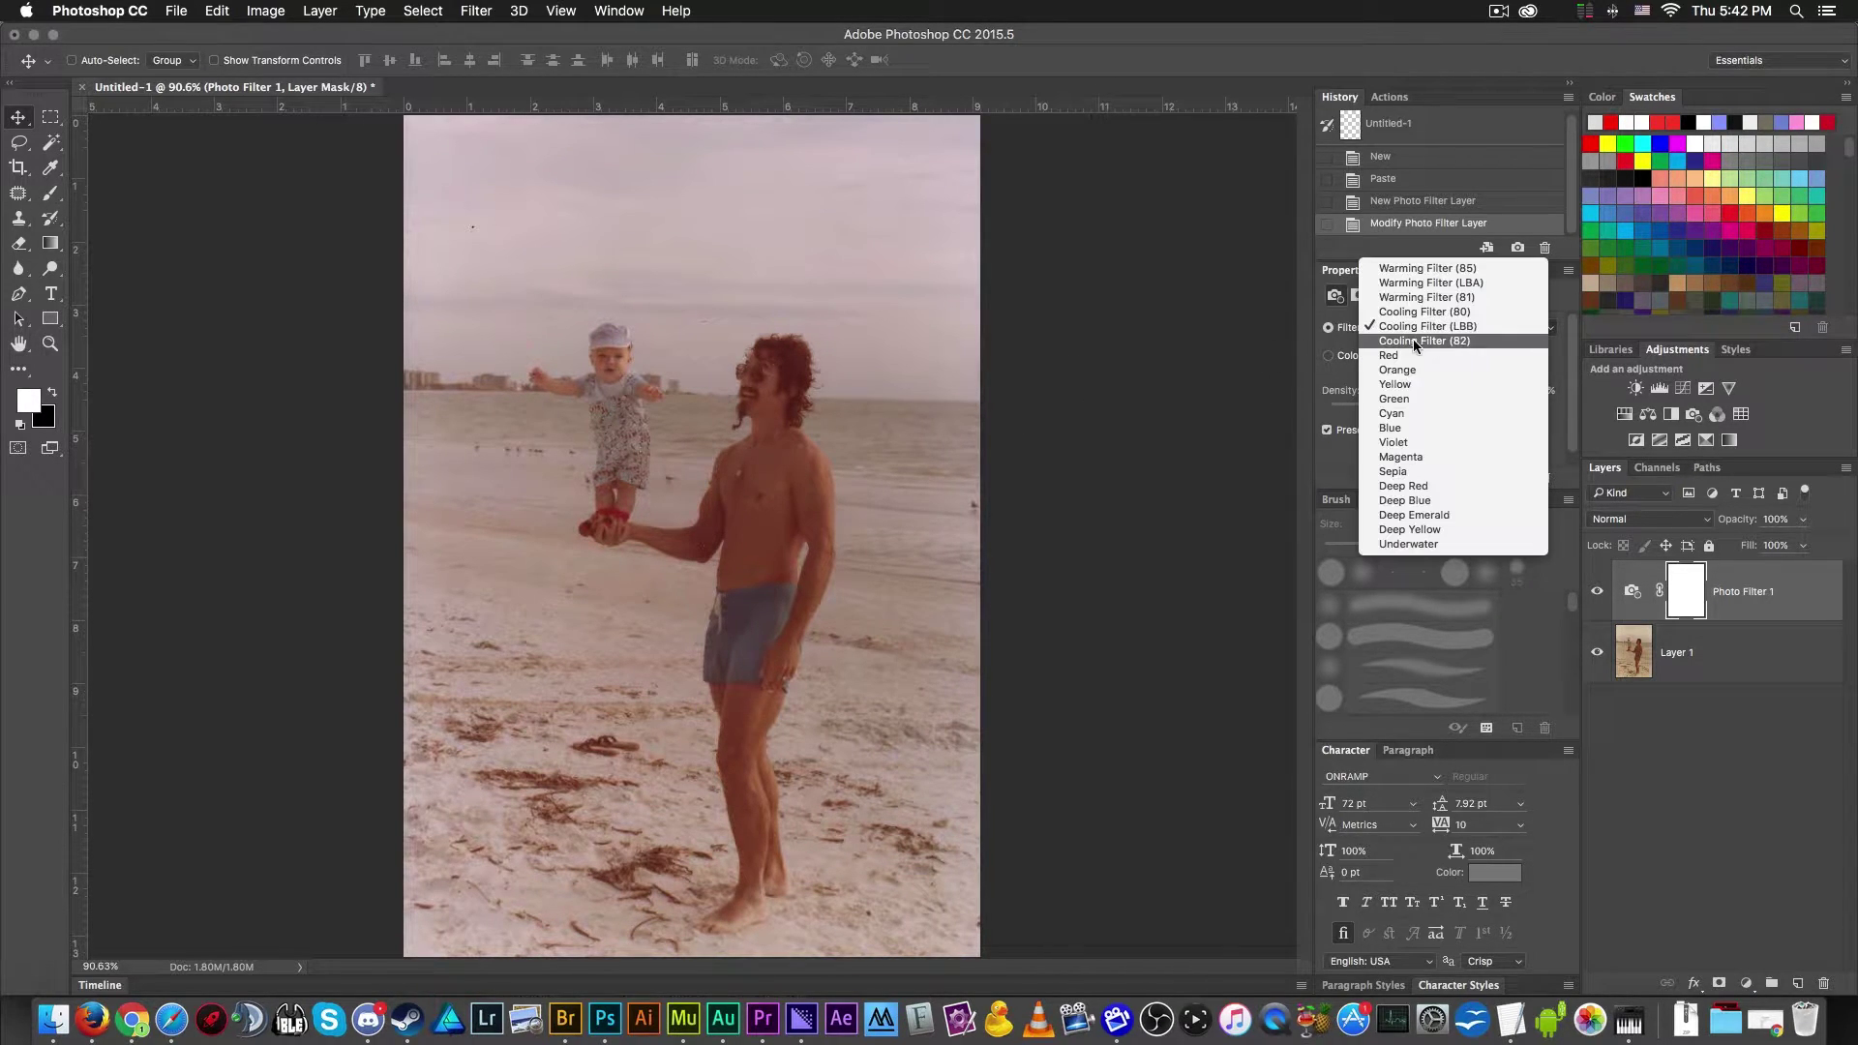
pyautogui.click(1413, 345)
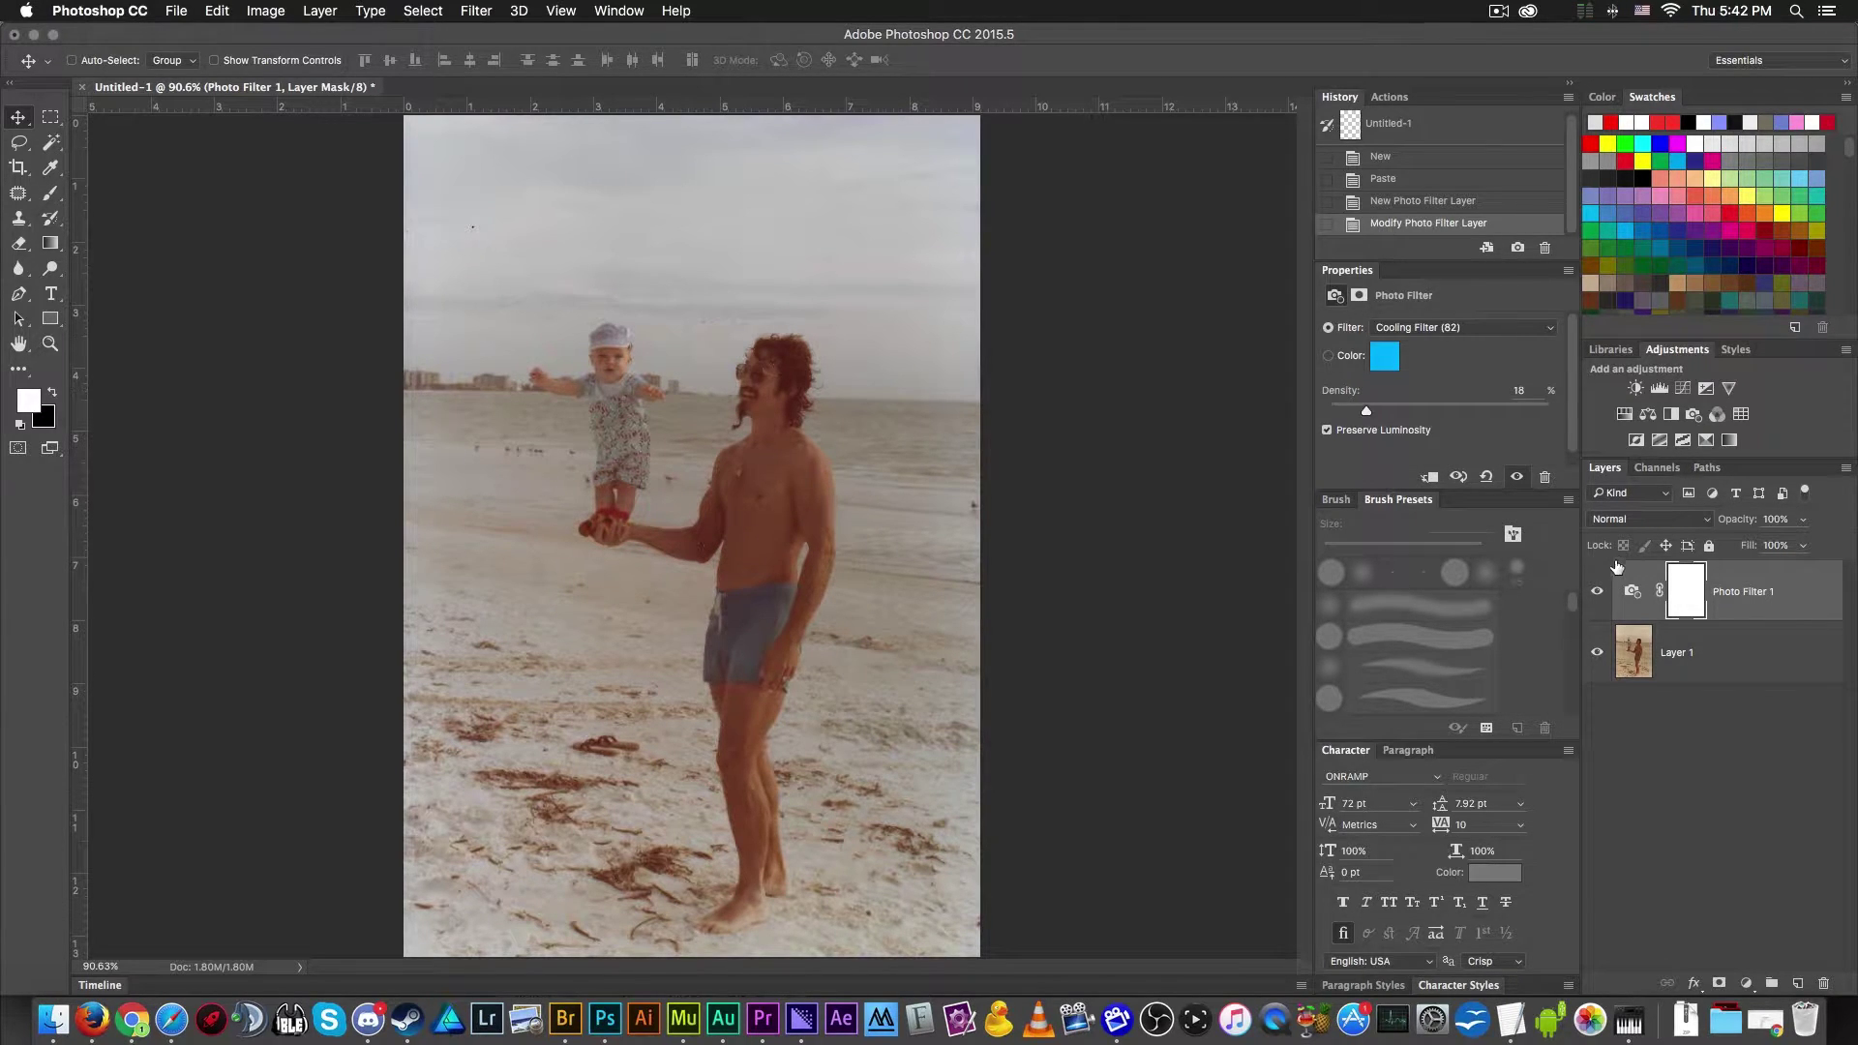
pyautogui.moveTo(1366, 410); pyautogui.dragTo(1377, 414)
pyautogui.click(1421, 327)
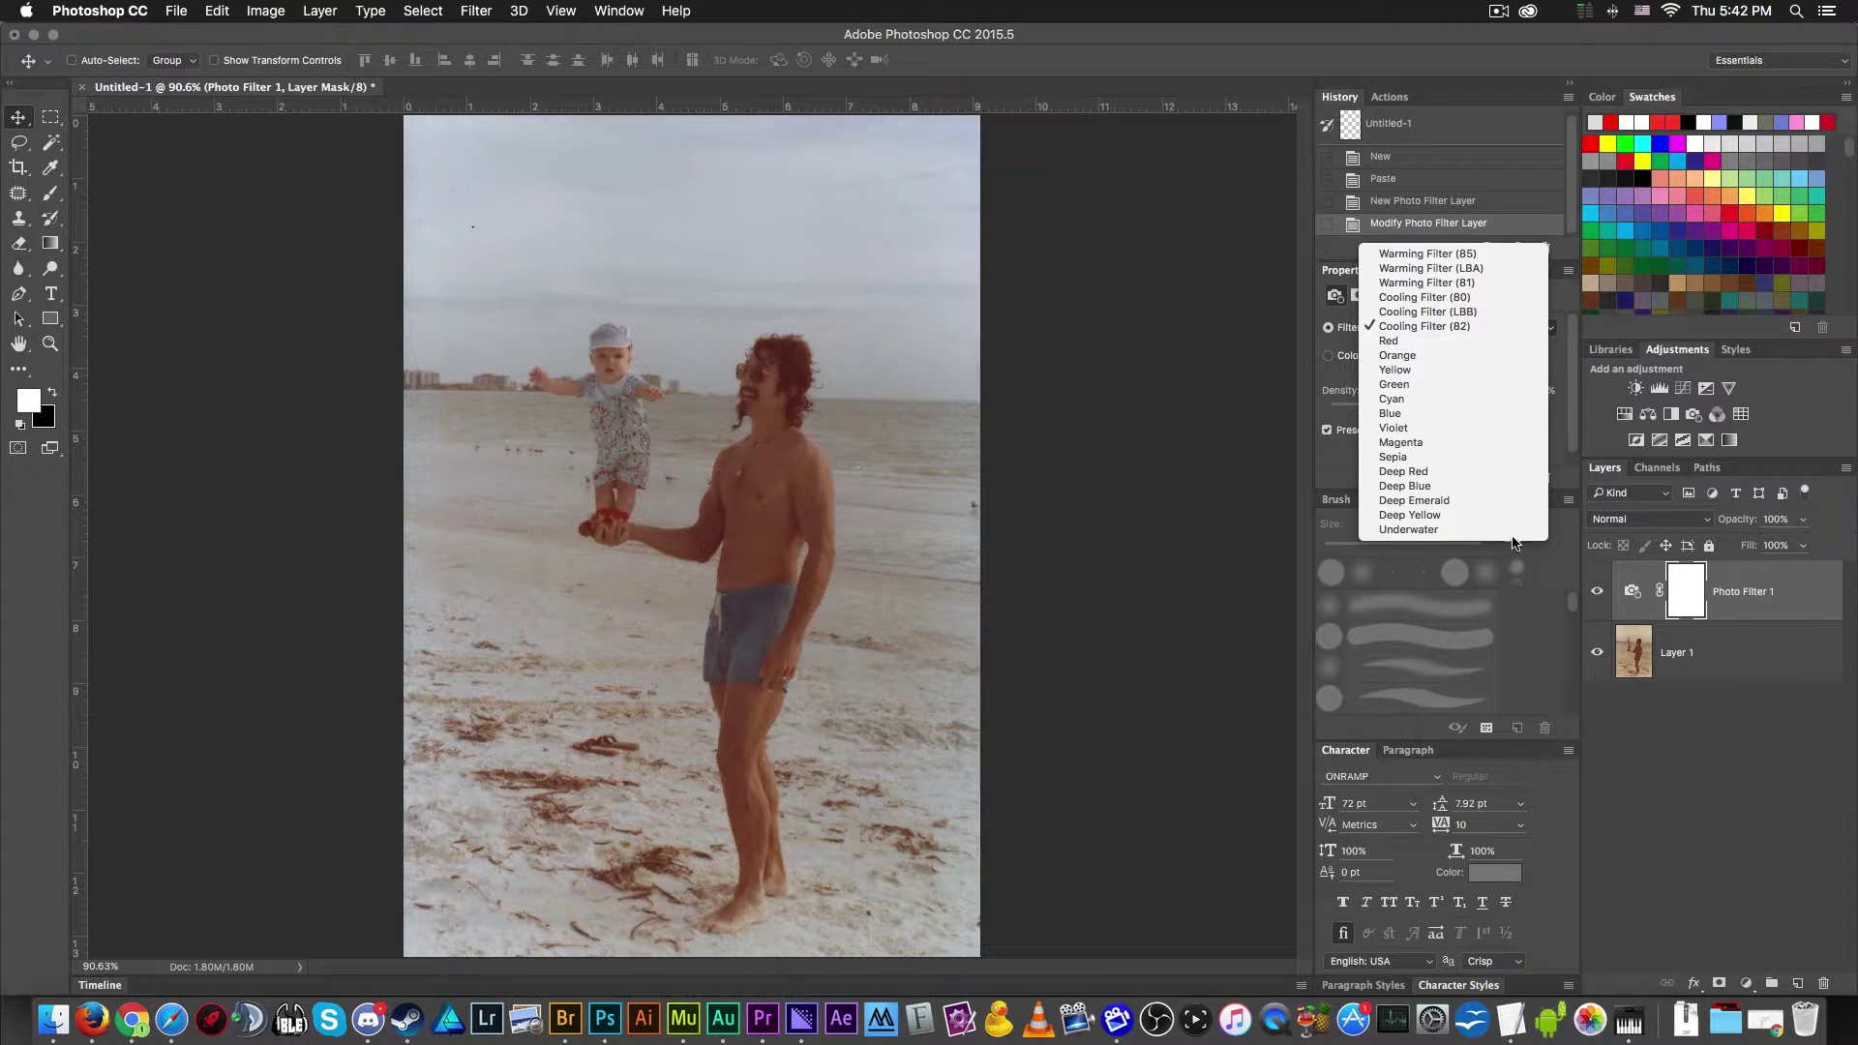
pyautogui.click(1565, 473)
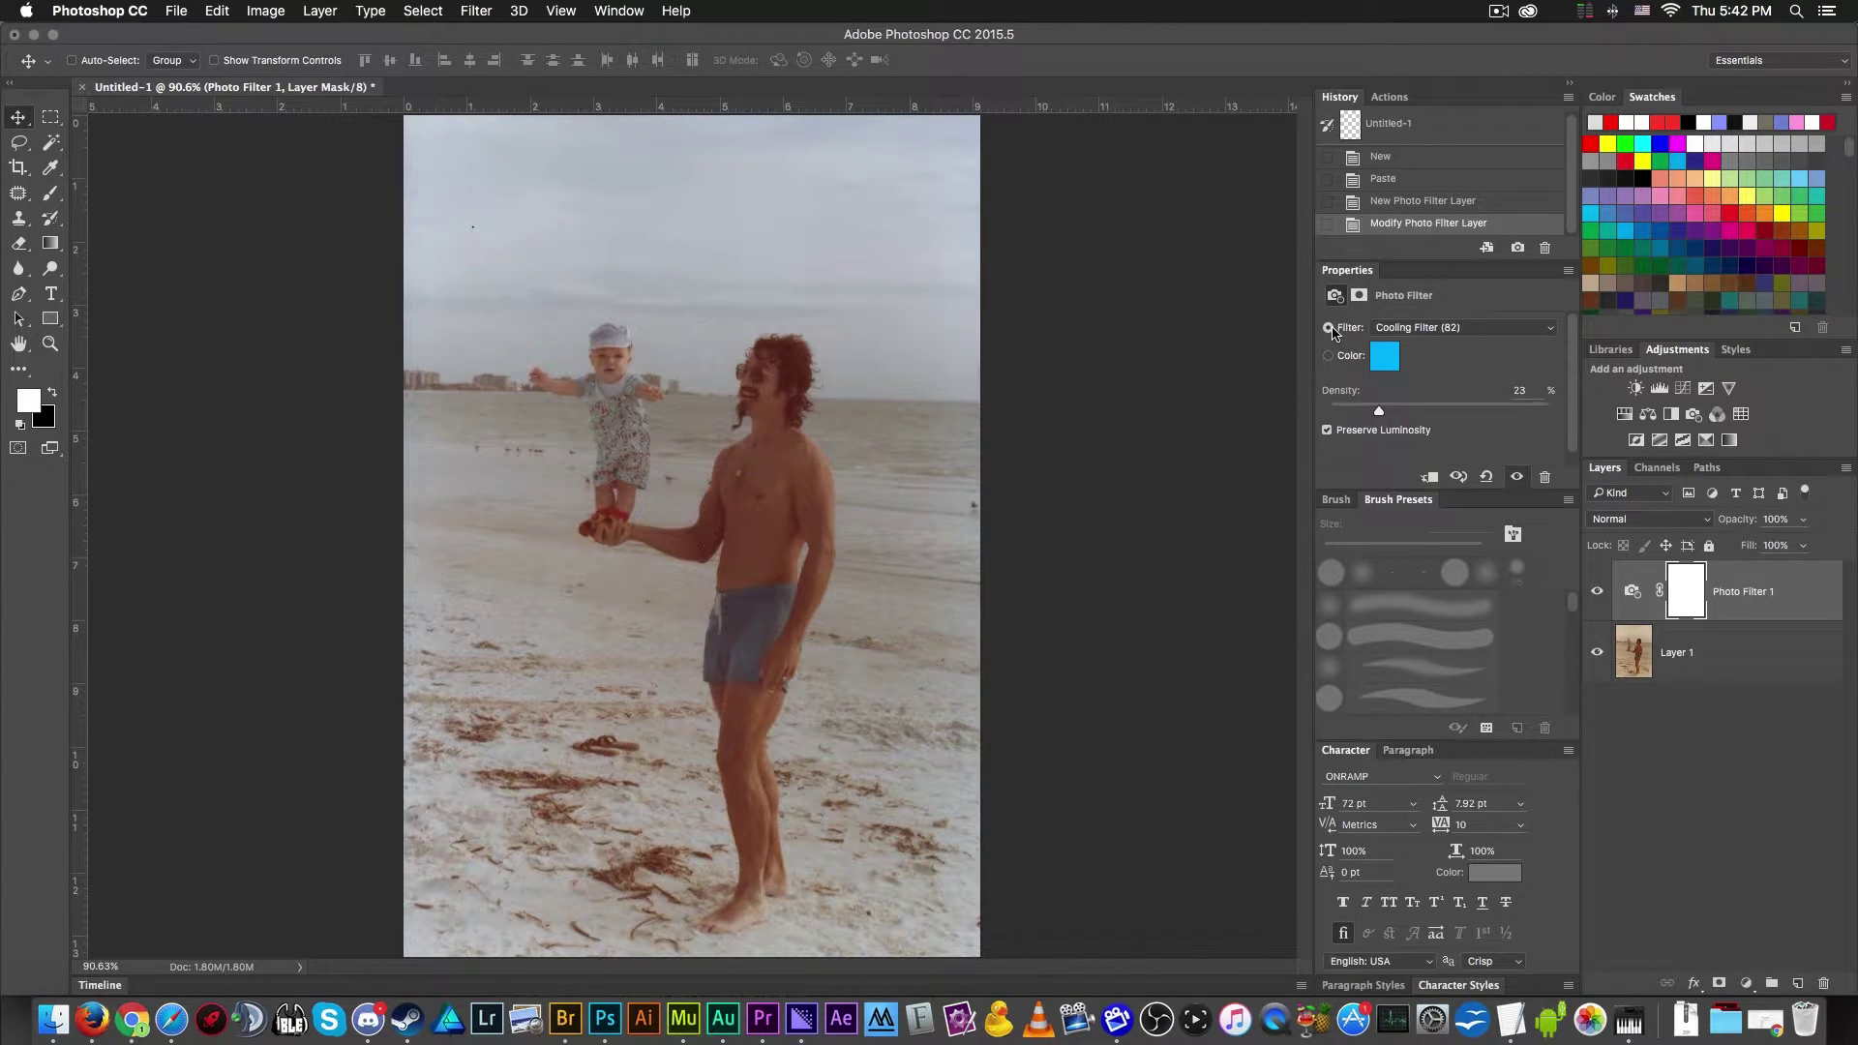
# - Toggle Photo Filter 1's visibility off and on to compare with the original colours
pyautogui.click(1596, 590)
pyautogui.click(1597, 590)
pyautogui.click(1598, 591)
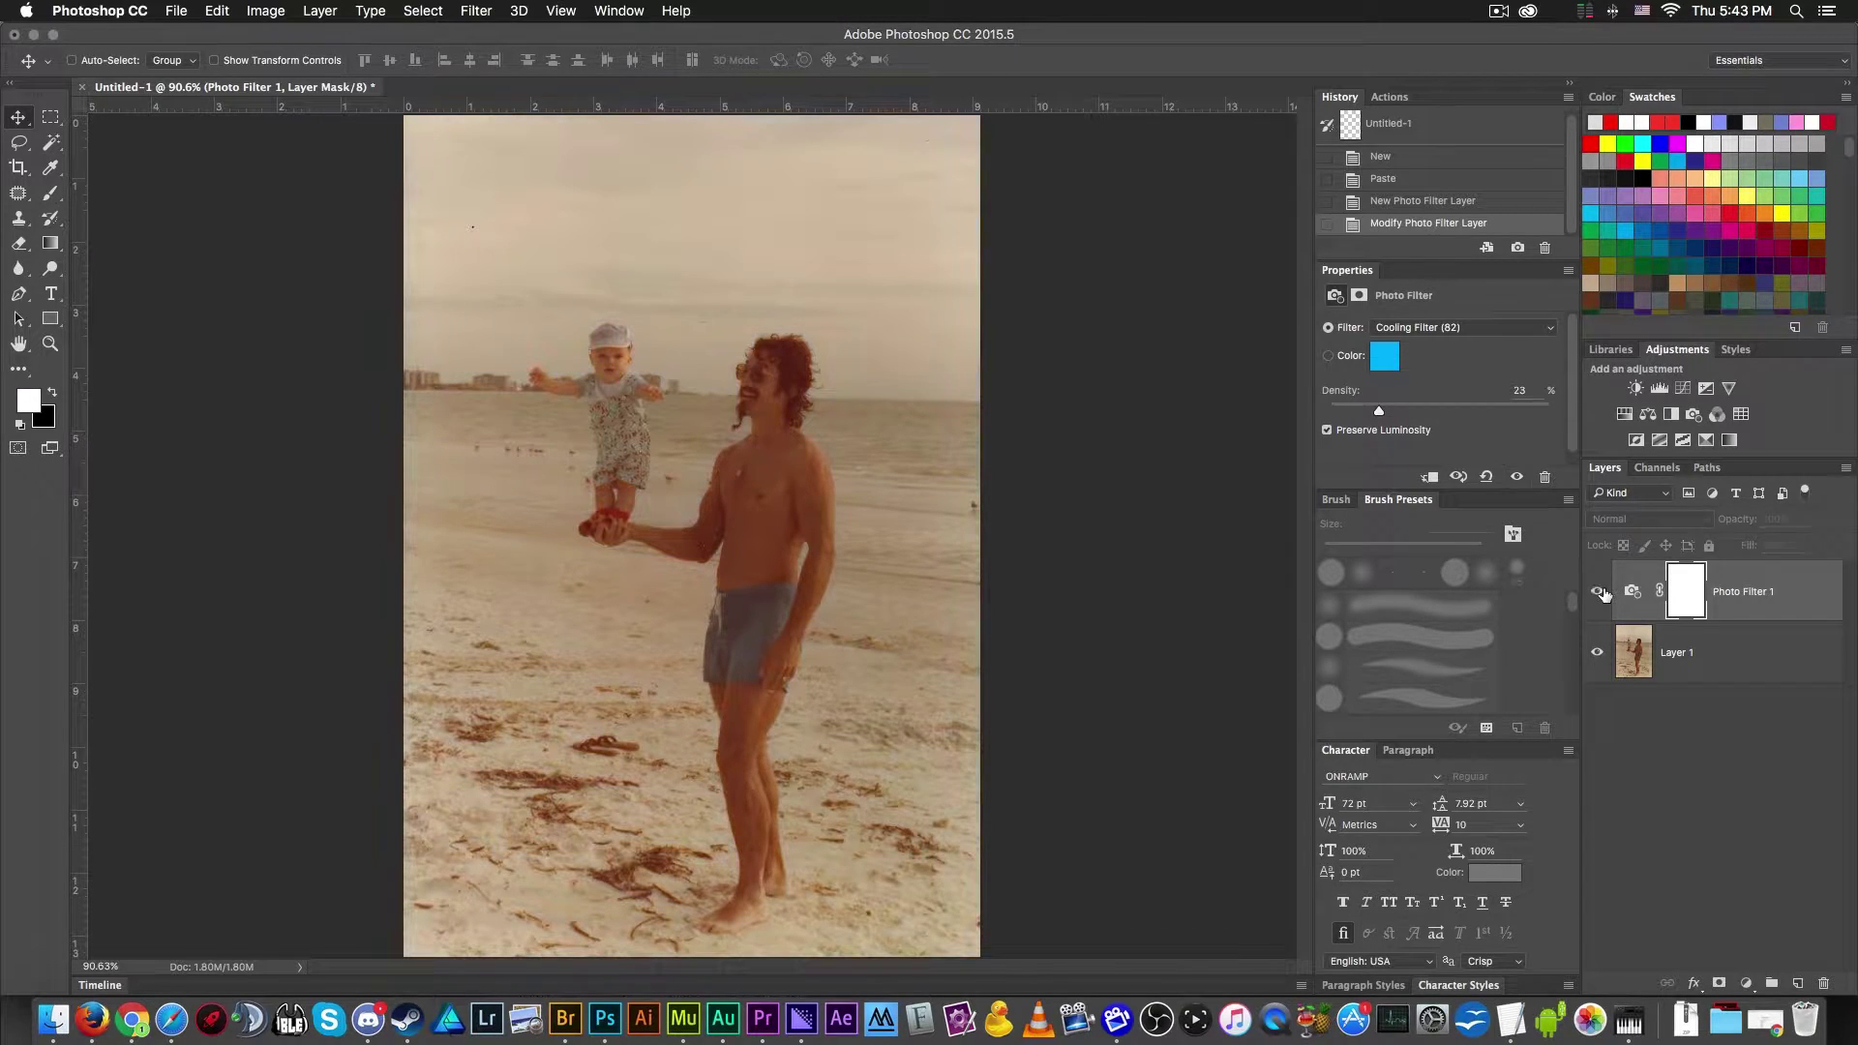
pyautogui.click(1597, 591)
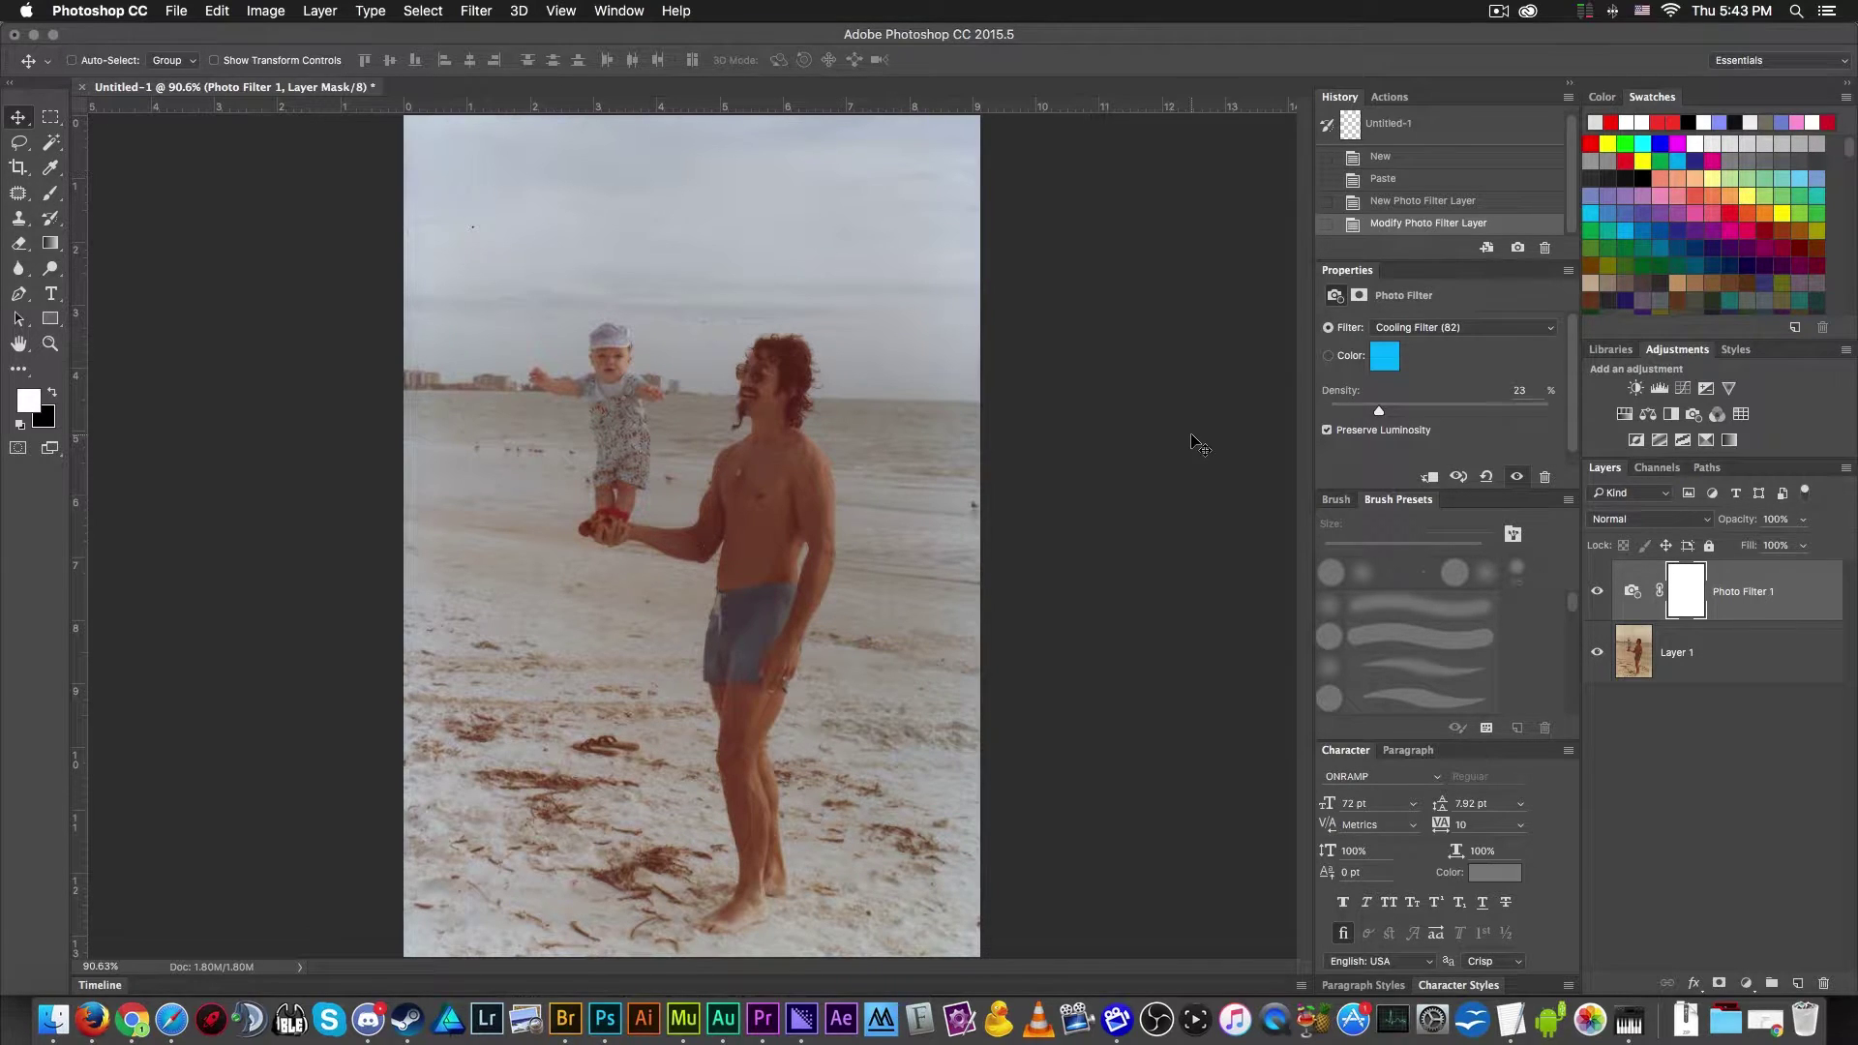
# - Test much higher densities, settle at 25%, and toggle Photo Filter 1 to compare
pyautogui.moveTo(1379, 411); pyautogui.dragTo(1375, 414)
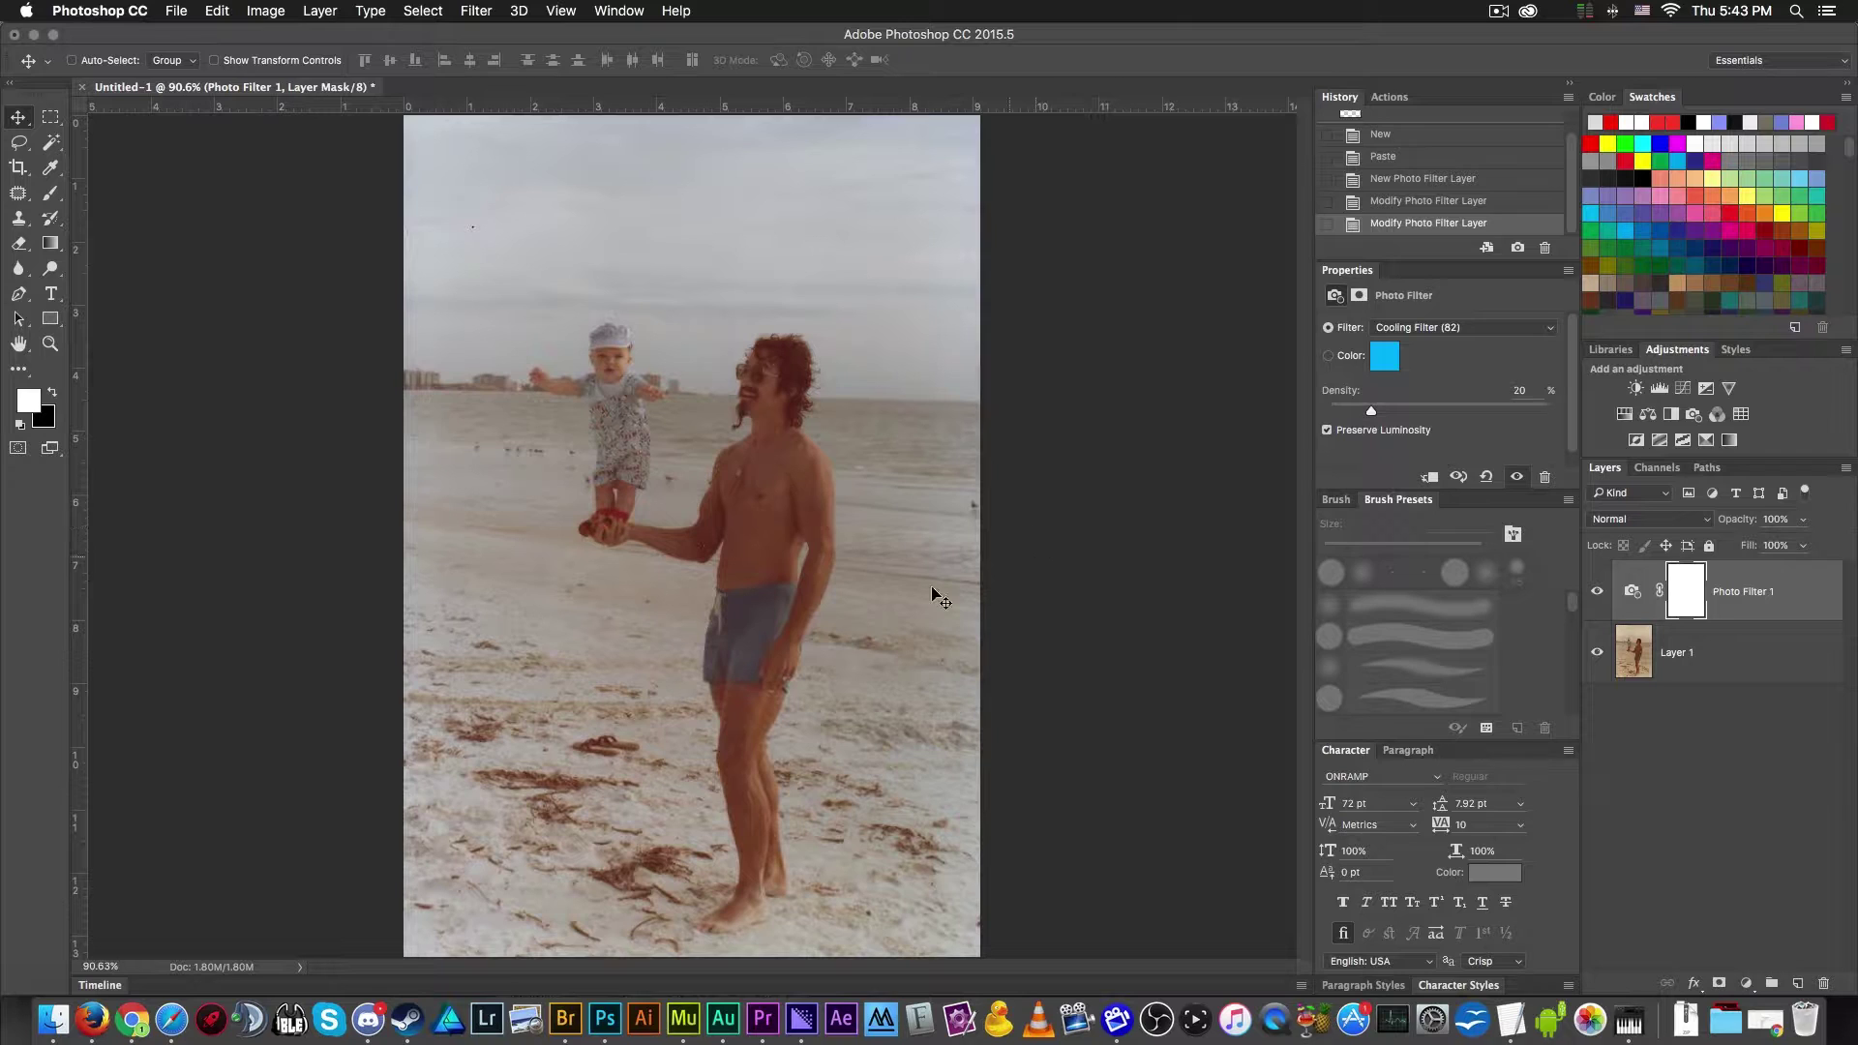
pyautogui.moveTo(1371, 411); pyautogui.dragTo(1525, 416)
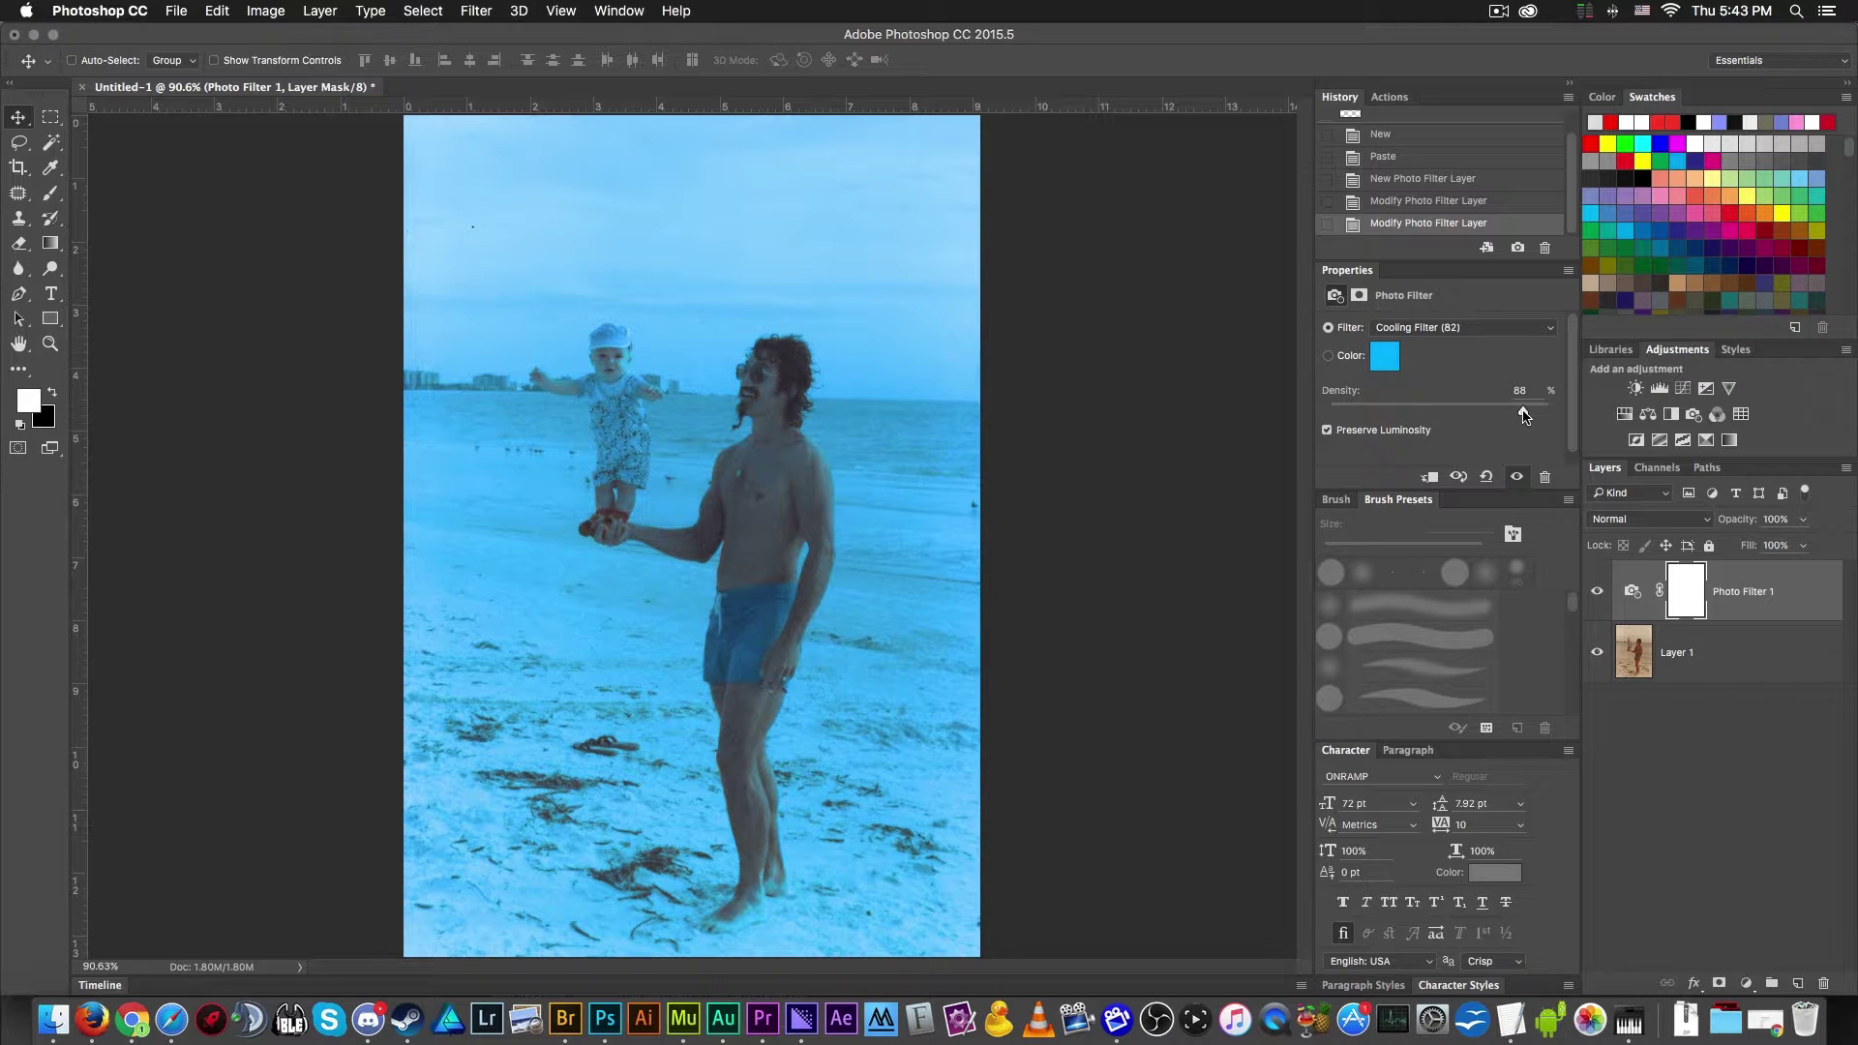
pyautogui.moveTo(1525, 416); pyautogui.dragTo(1385, 415)
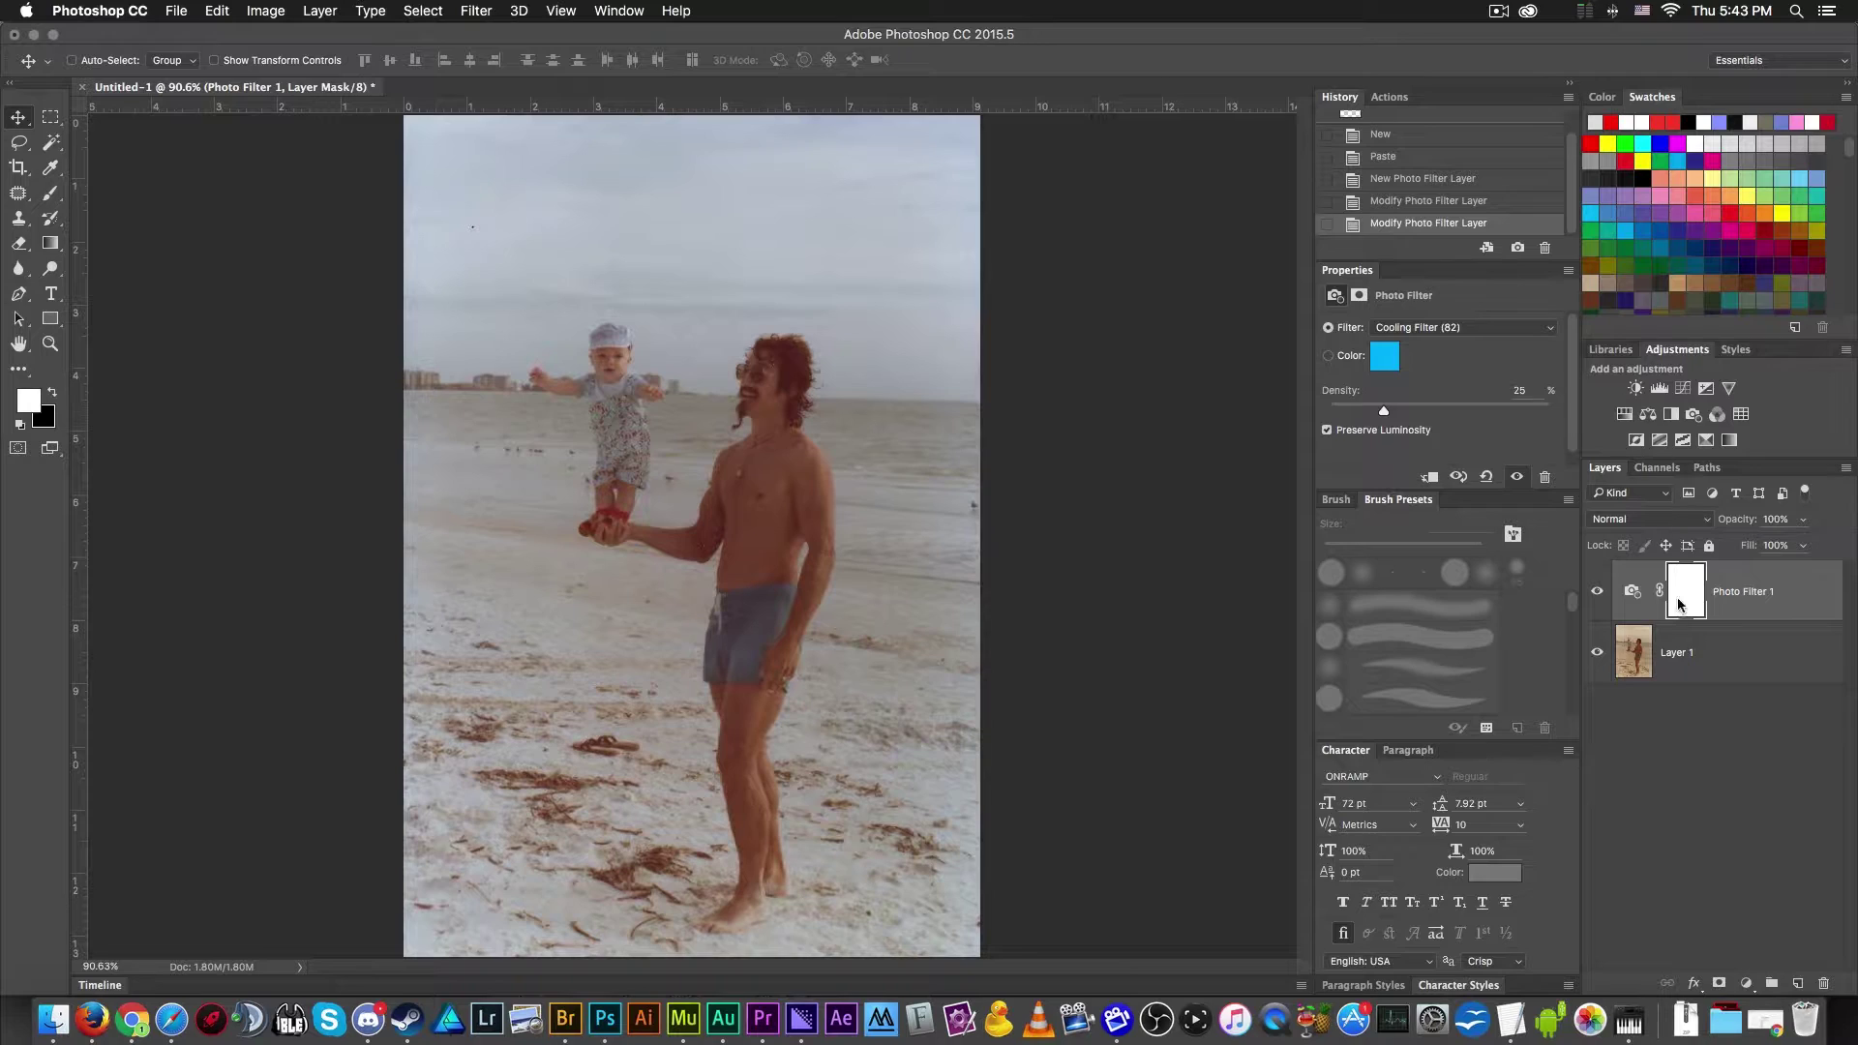
pyautogui.click(1597, 592)
pyautogui.click(1597, 592)
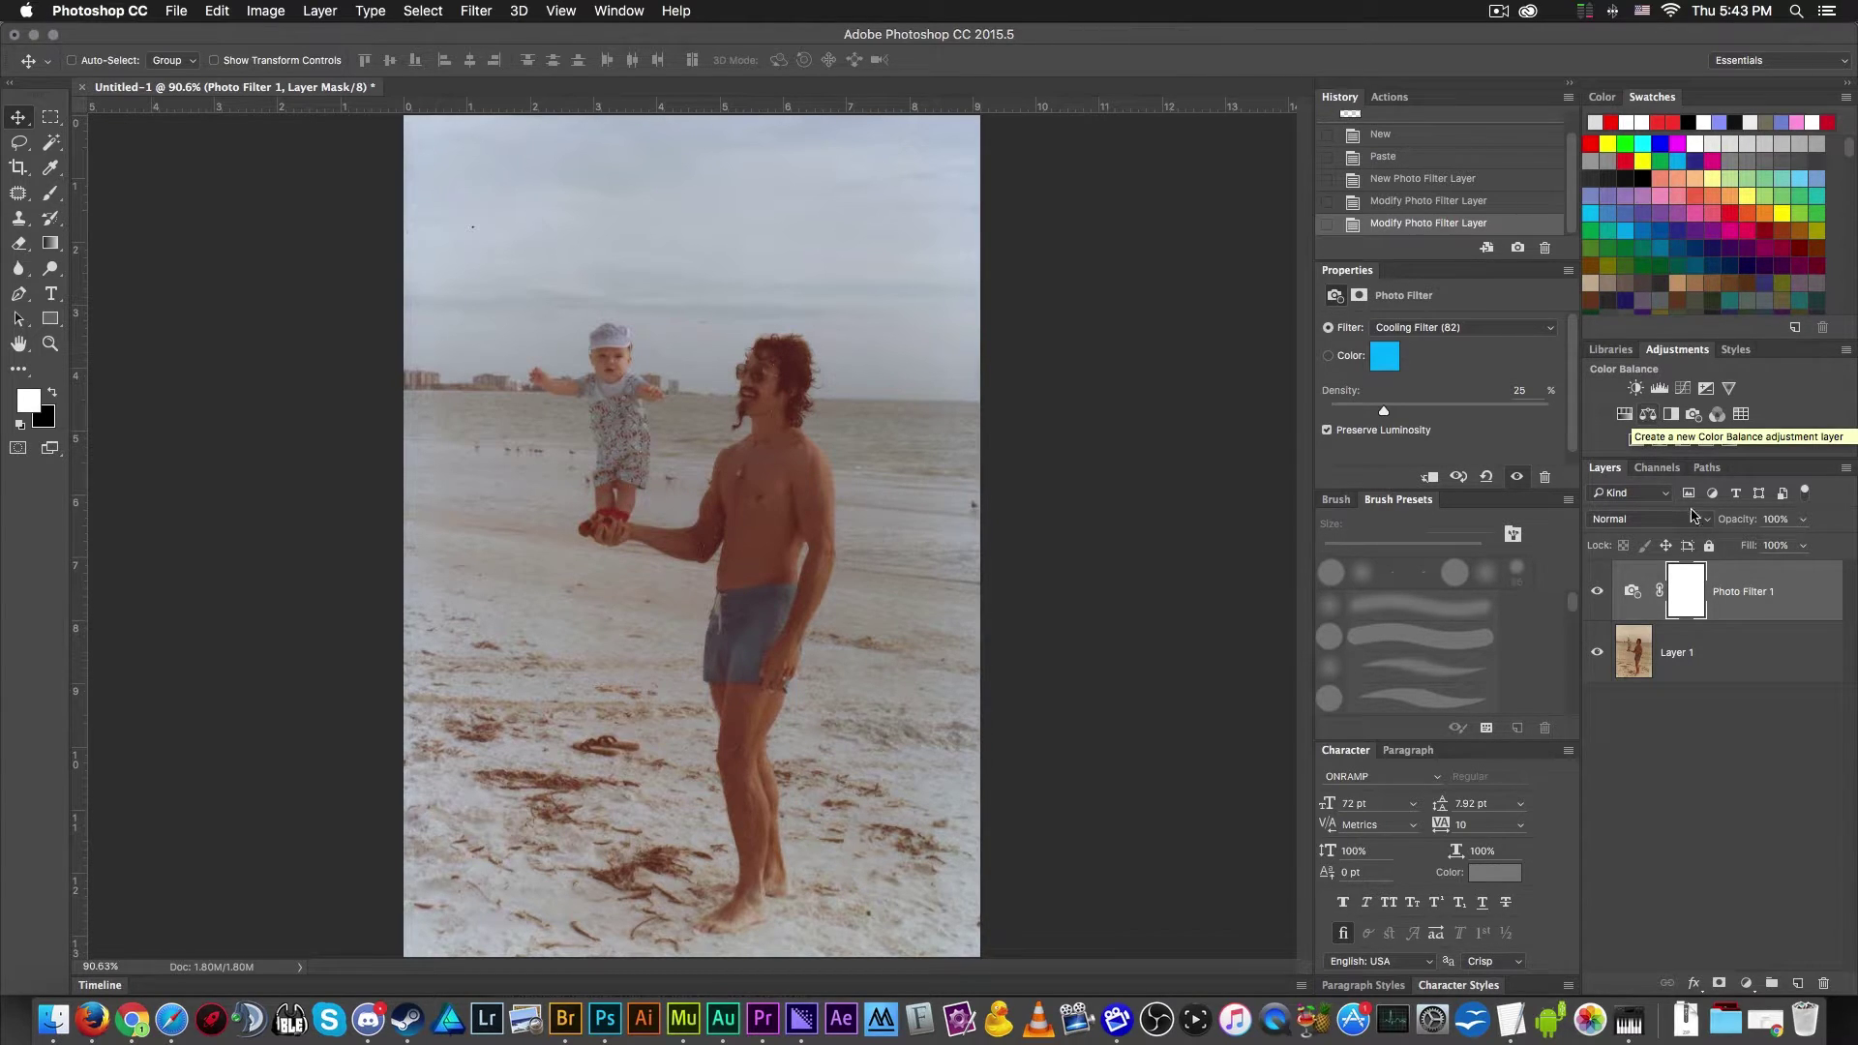
# - Add a Color Balance layer and shift its Shadows toward yellow and cyan
pyautogui.click(1648, 415)
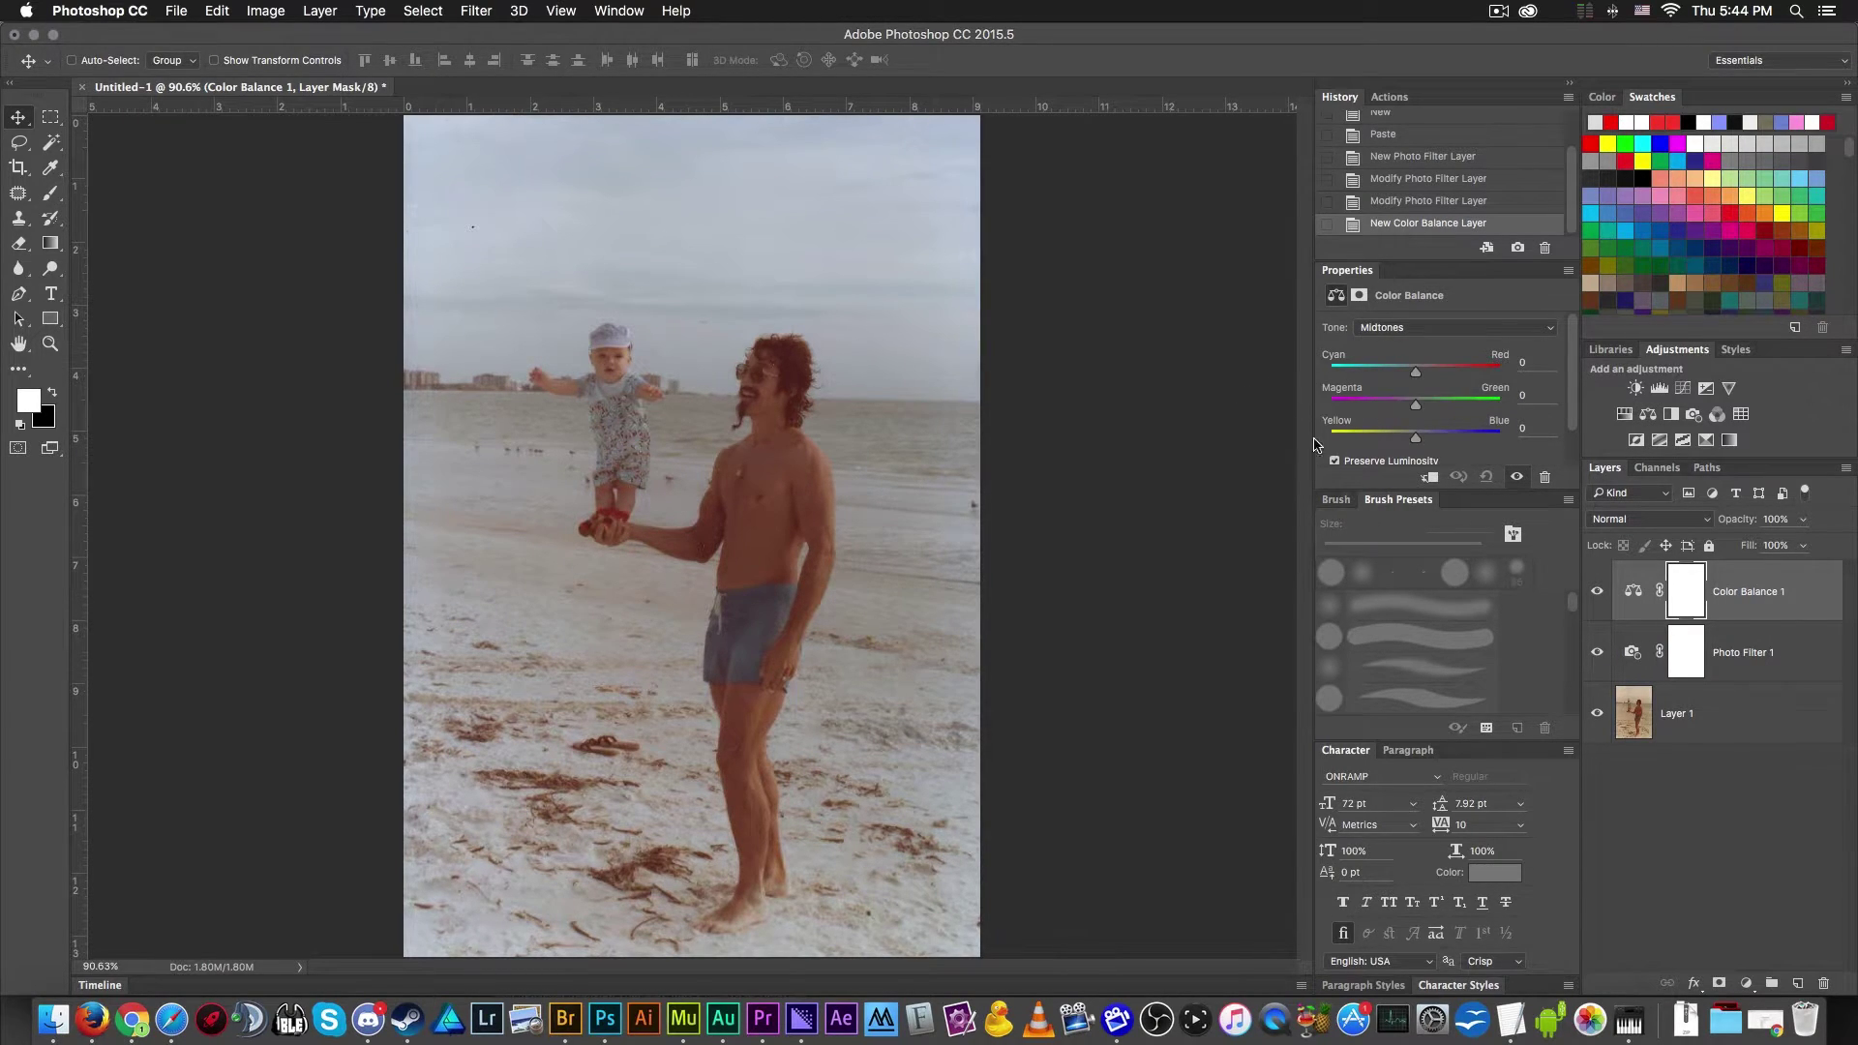
pyautogui.click(1455, 328)
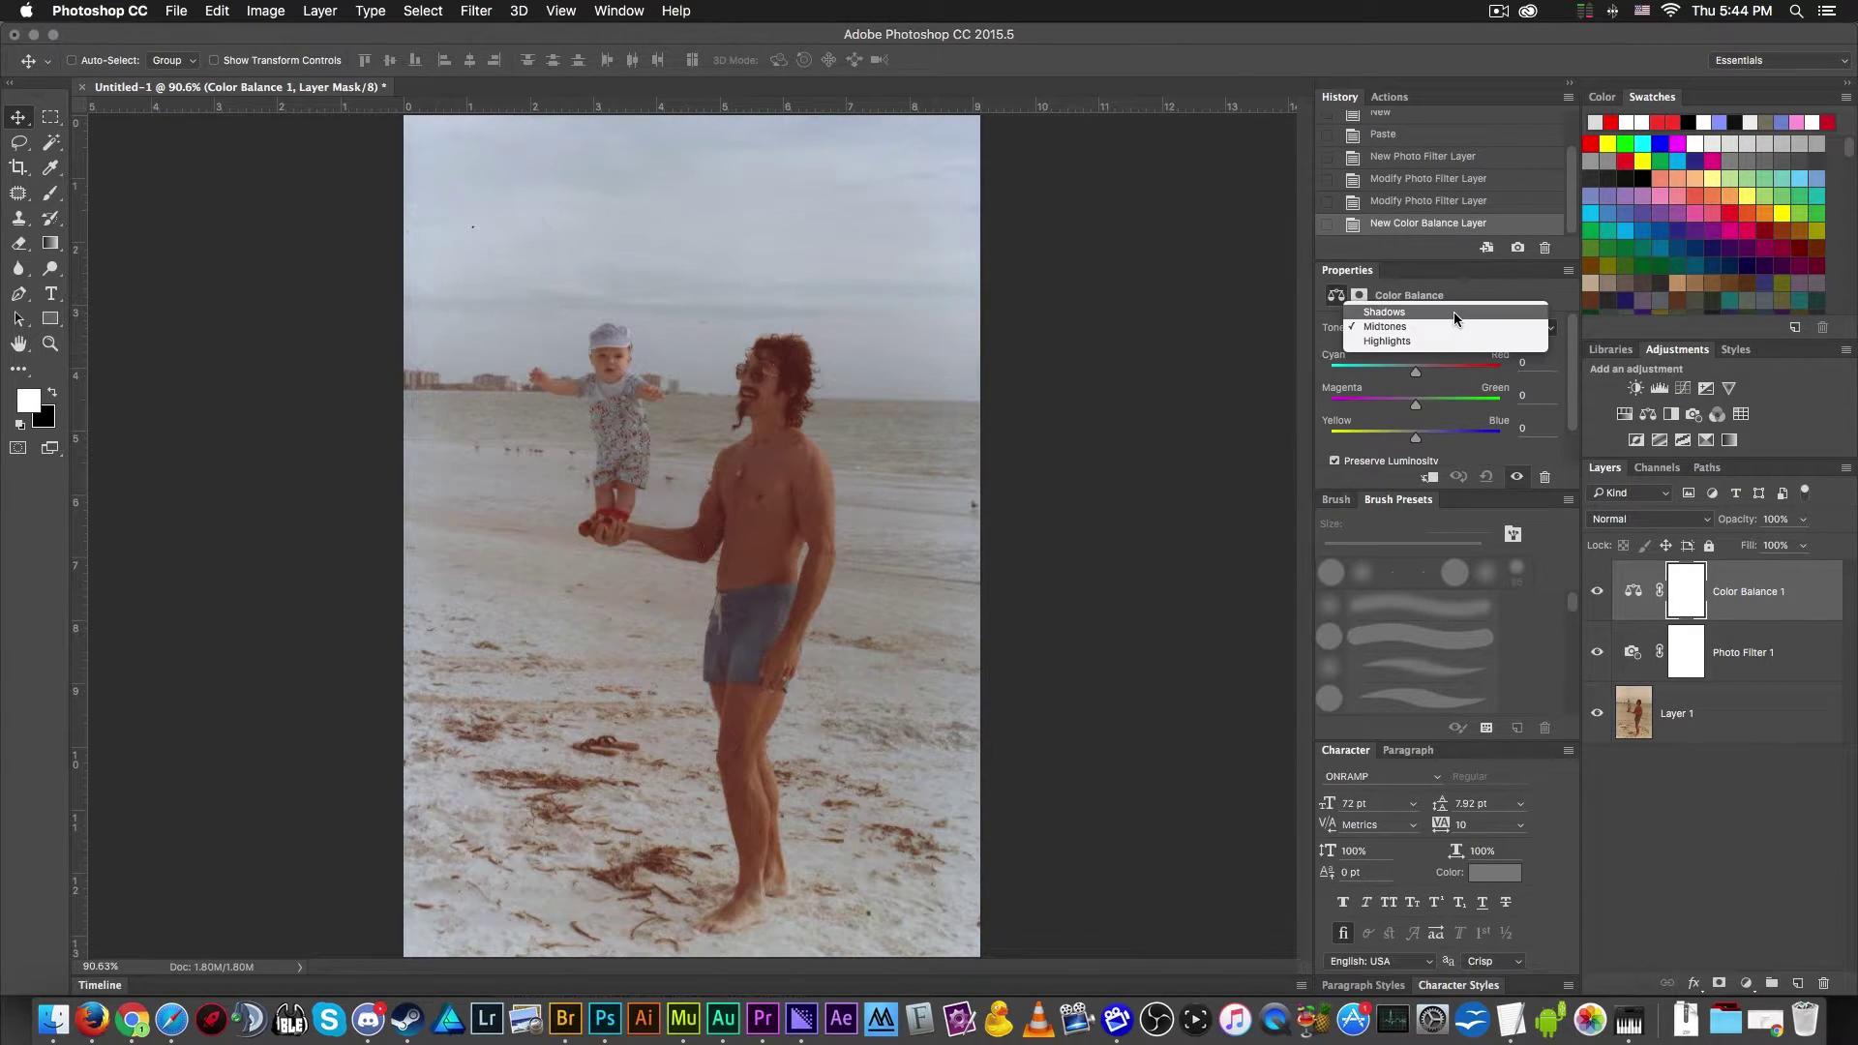
pyautogui.click(1453, 312)
pyautogui.click(1407, 327)
pyautogui.click(1407, 327)
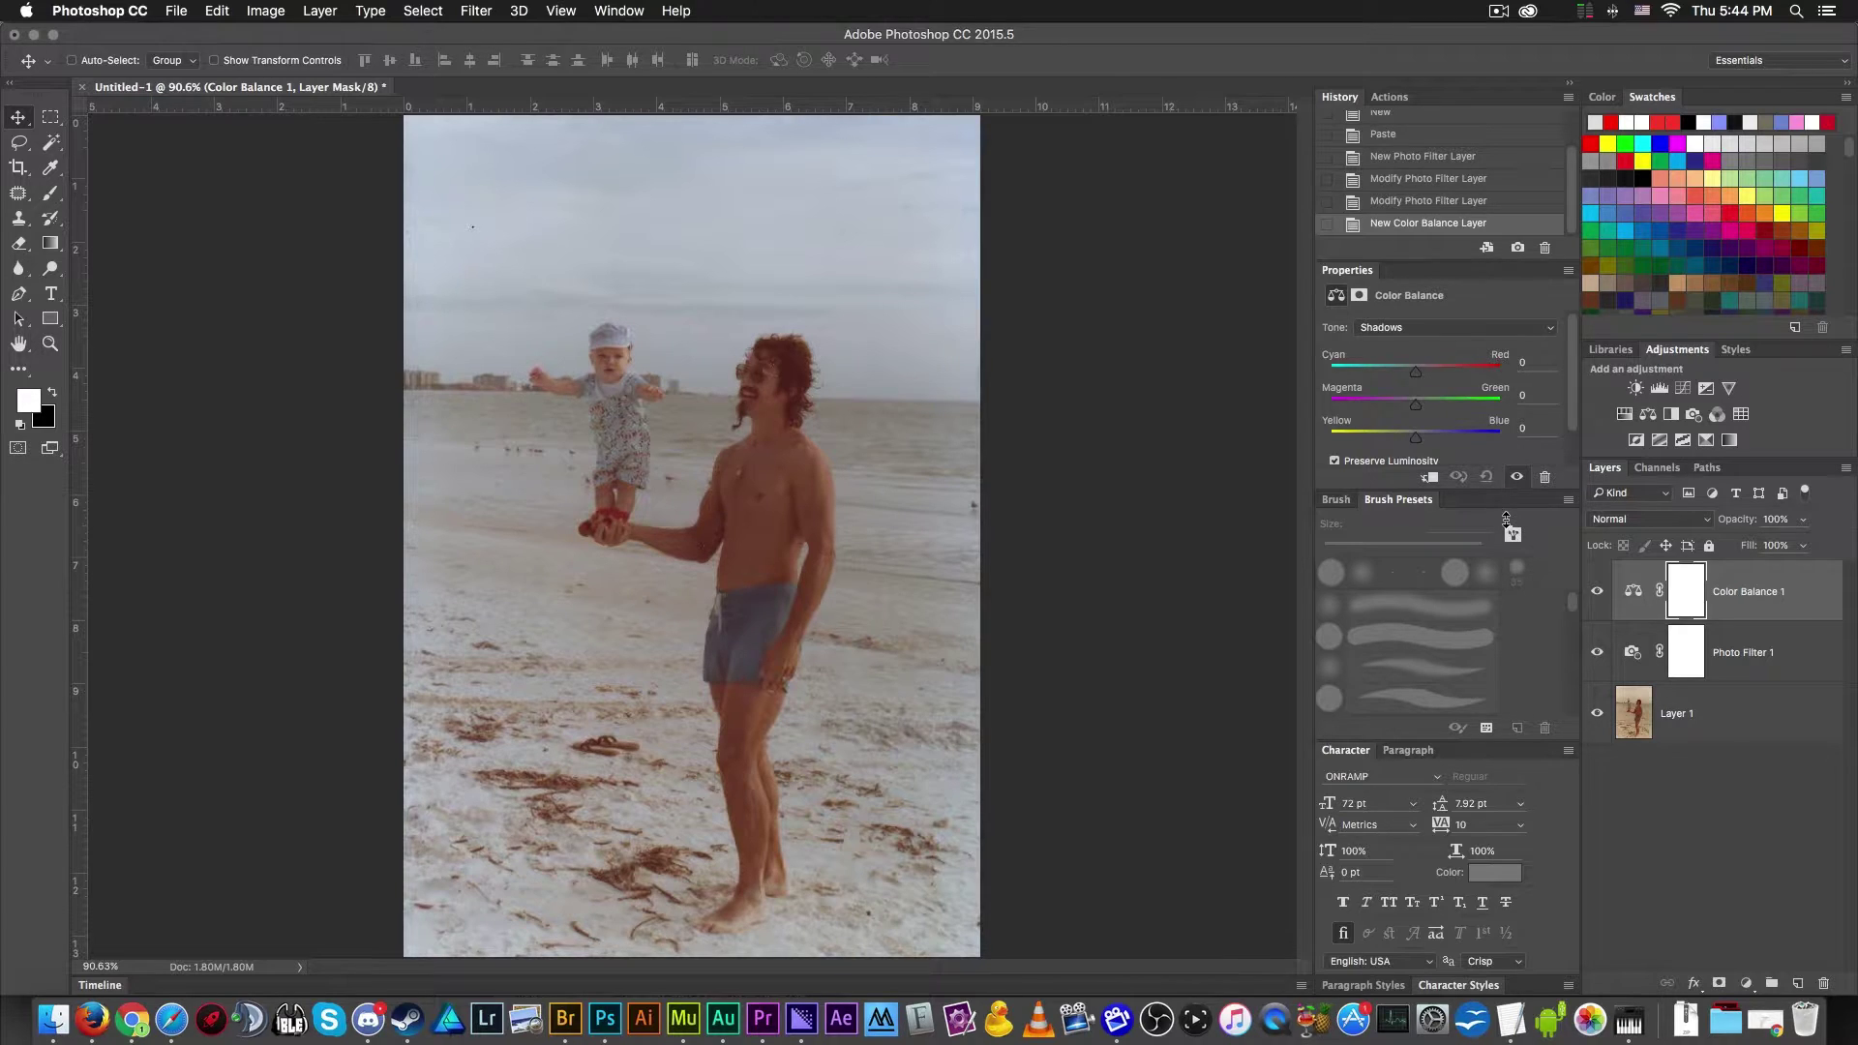
pyautogui.doubleClick(1412, 501)
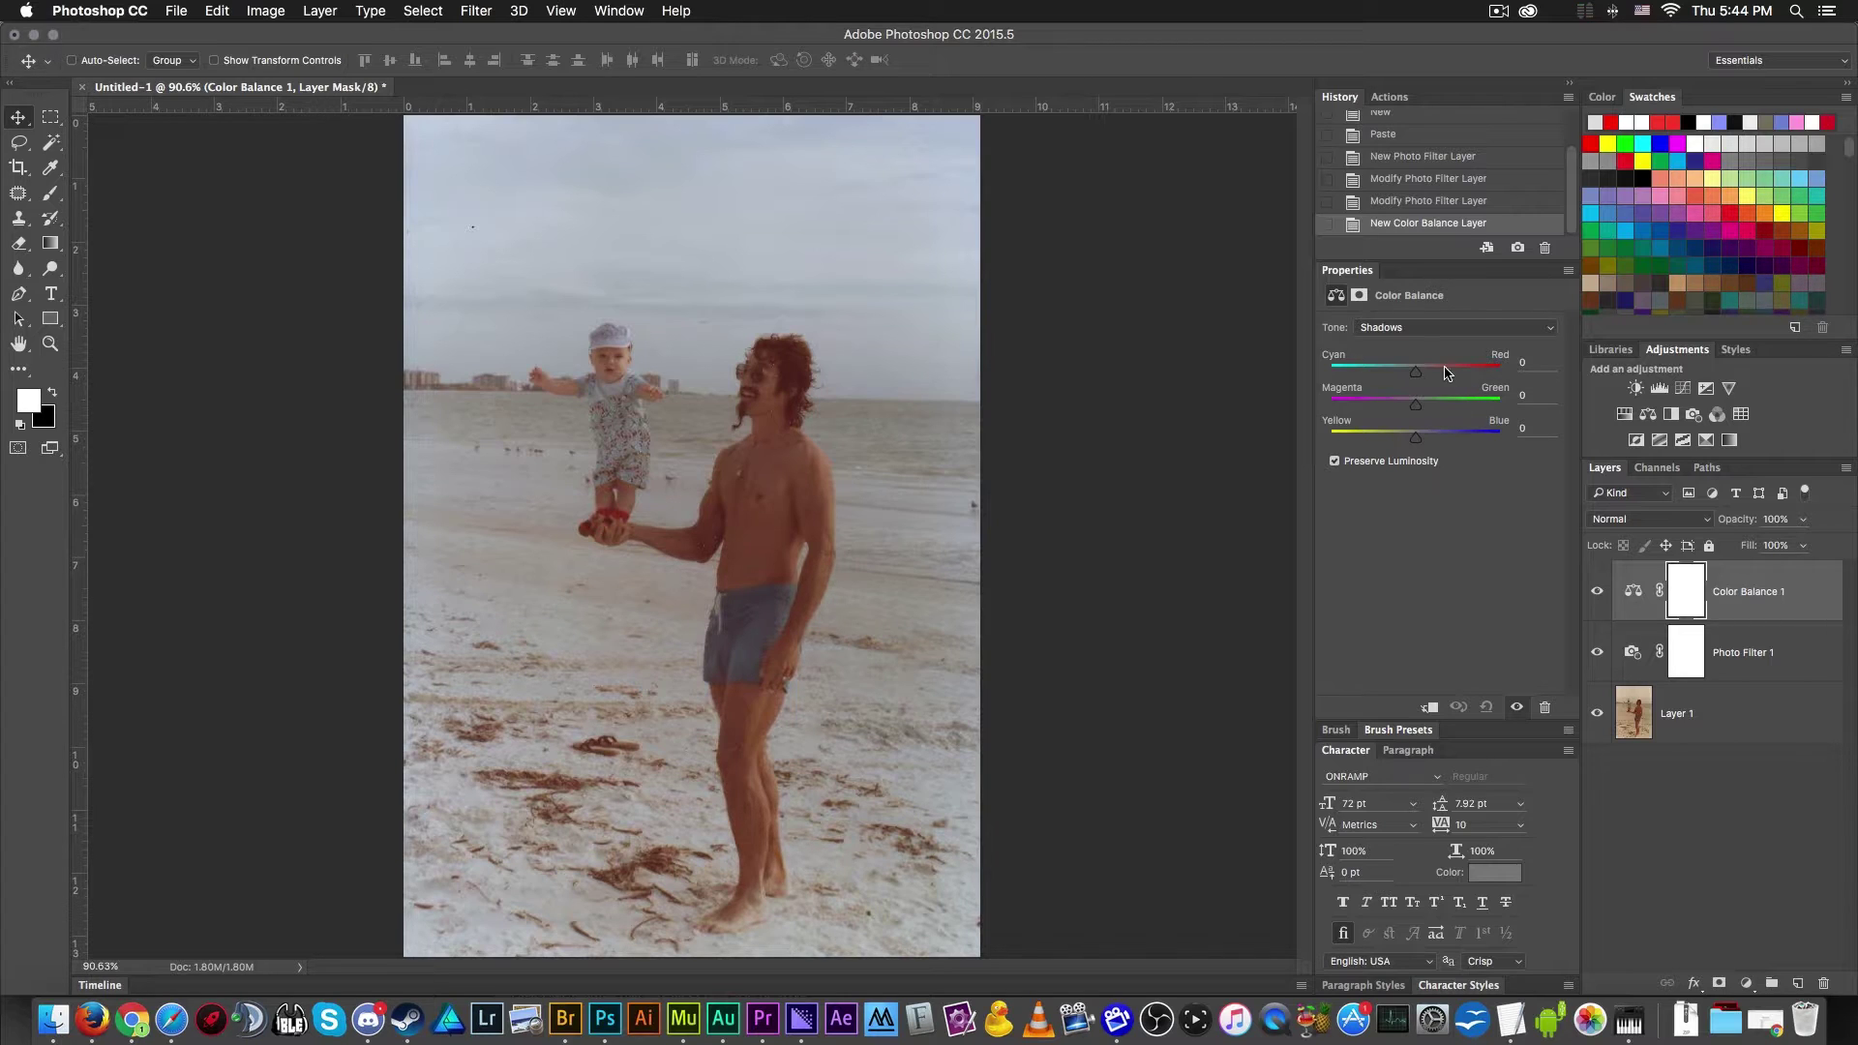
pyautogui.moveTo(1418, 440)
pyautogui.mouseDown()
pyautogui.moveTo(1399, 444)
pyautogui.moveTo(1418, 440)
pyautogui.moveTo(1415, 406)
pyautogui.mouseUp()
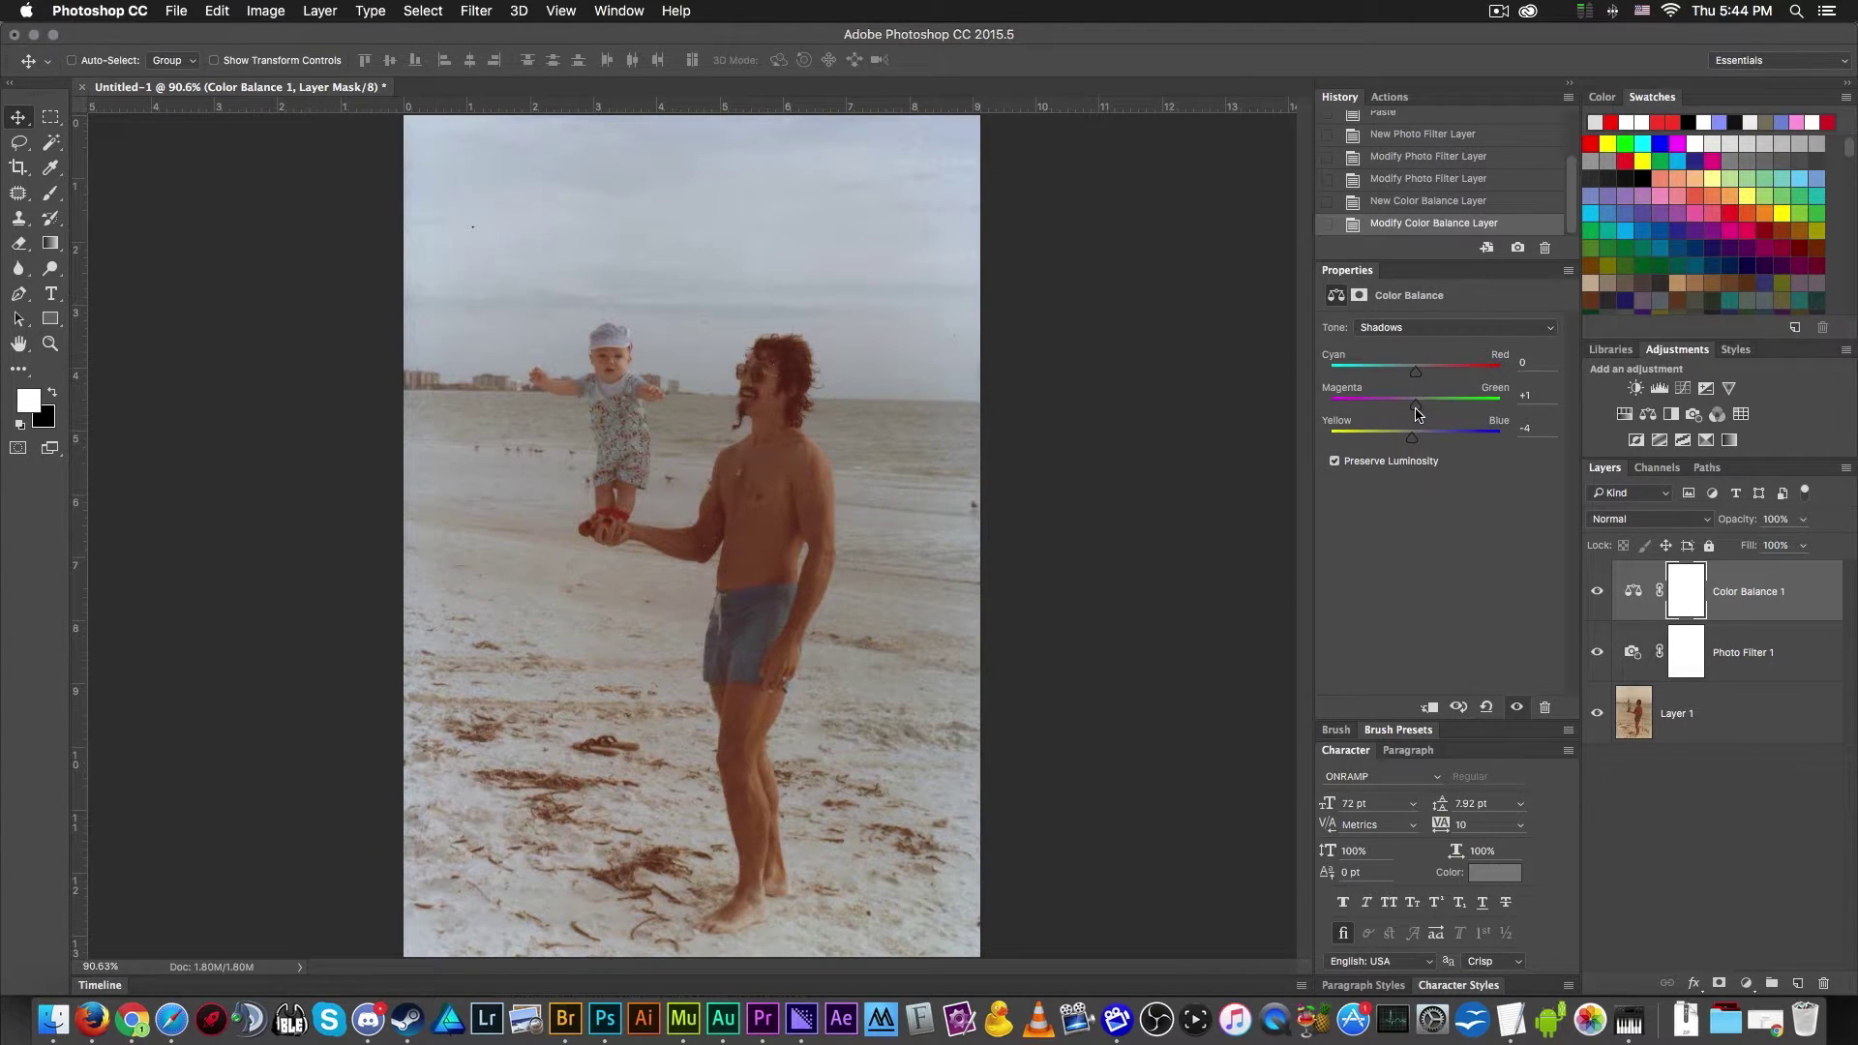
pyautogui.moveTo(1417, 373); pyautogui.dragTo(1409, 379)
# - Shift the Midtones slightly toward cyan and set the Highlights to -11, -4, -10
pyautogui.click(1460, 332)
pyautogui.click(1455, 340)
pyautogui.moveTo(1415, 374); pyautogui.dragTo(1421, 441)
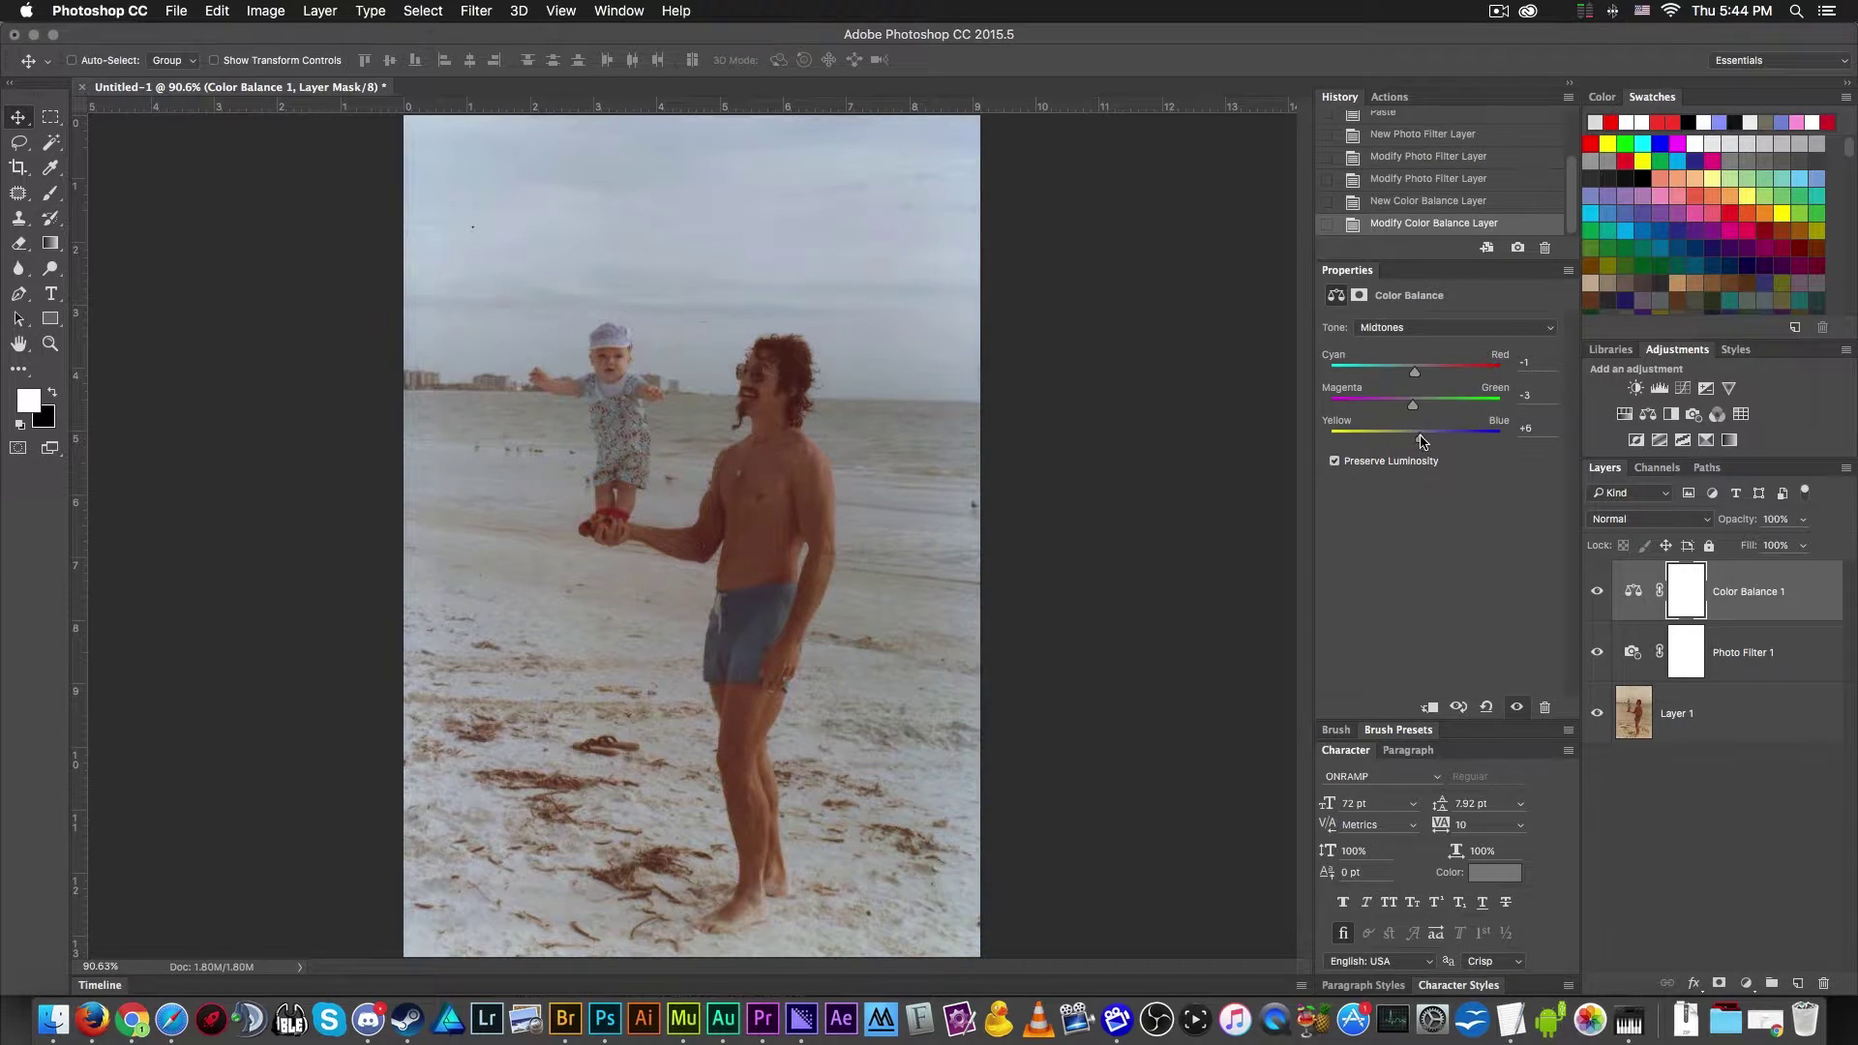
pyautogui.click(1430, 327)
pyautogui.click(1430, 346)
pyautogui.moveTo(1414, 378); pyautogui.dragTo(1408, 442)
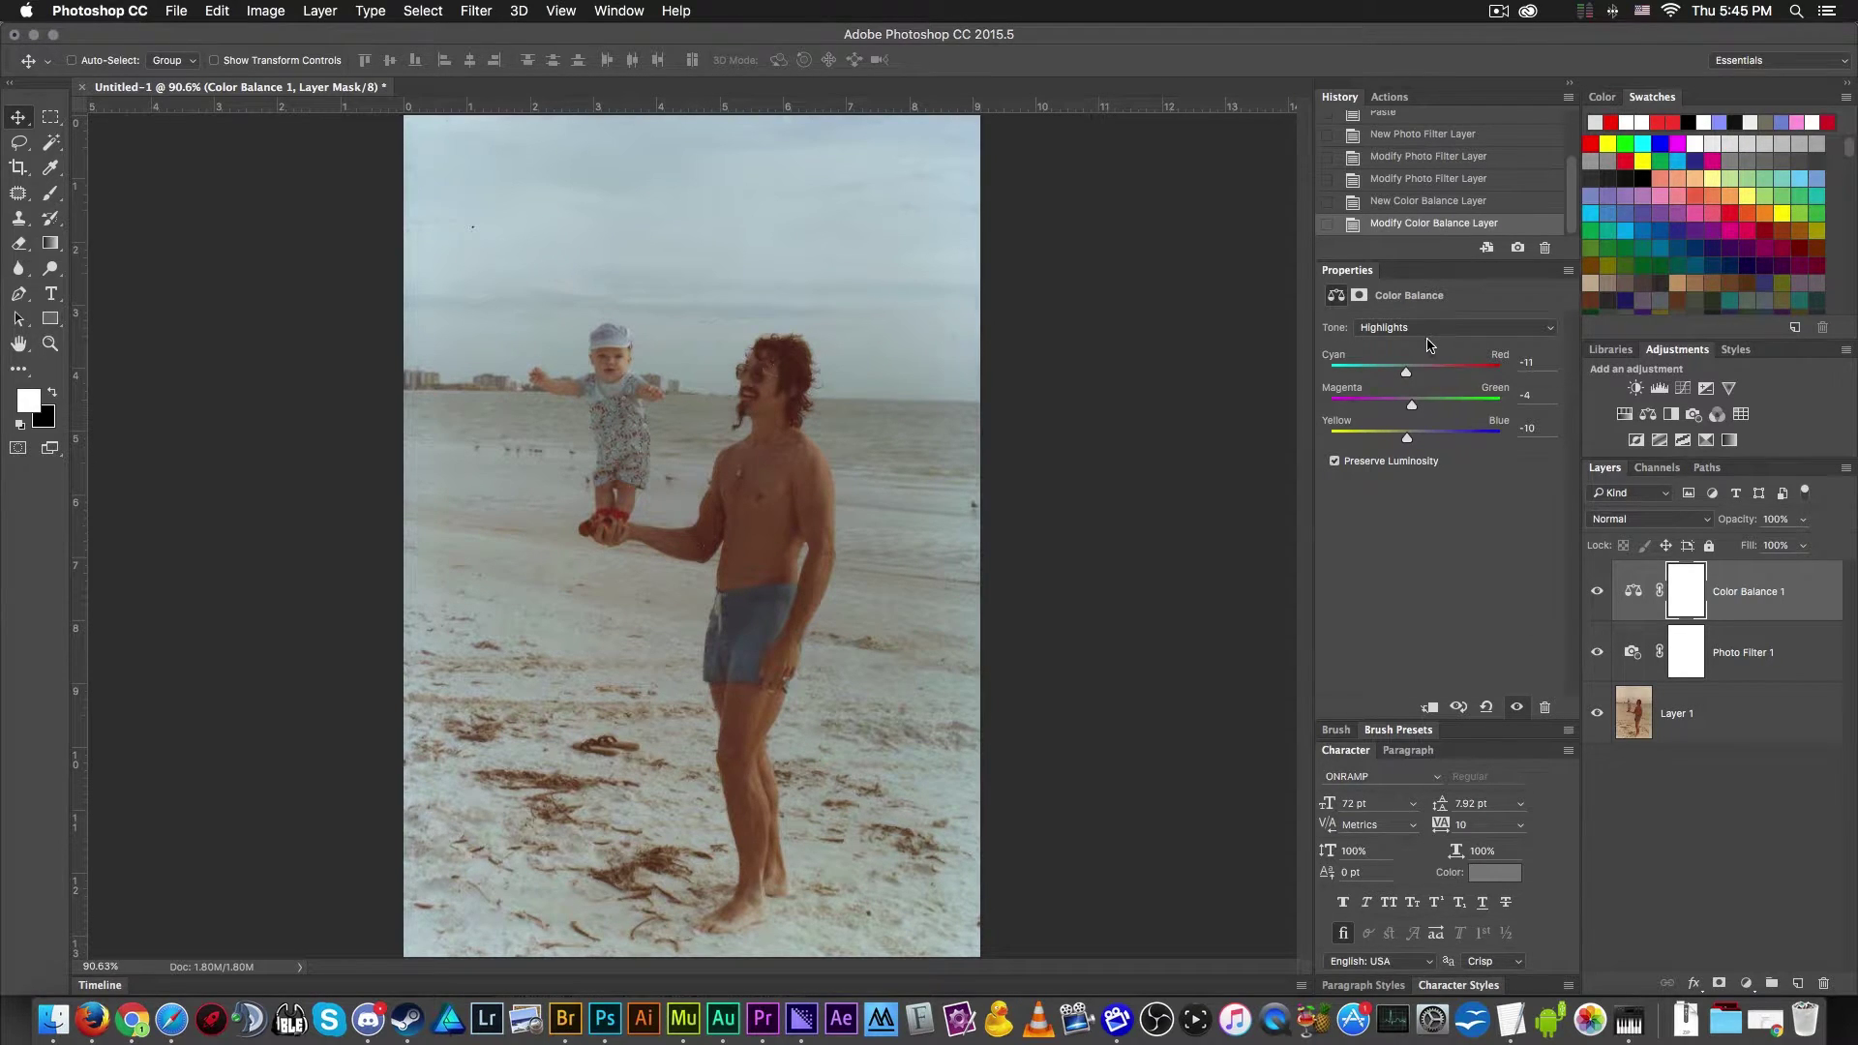
# - Add Color Balance 2 with Shadows at −20, −8, −5, then switch its Tone to Midtones
pyautogui.click(1647, 414)
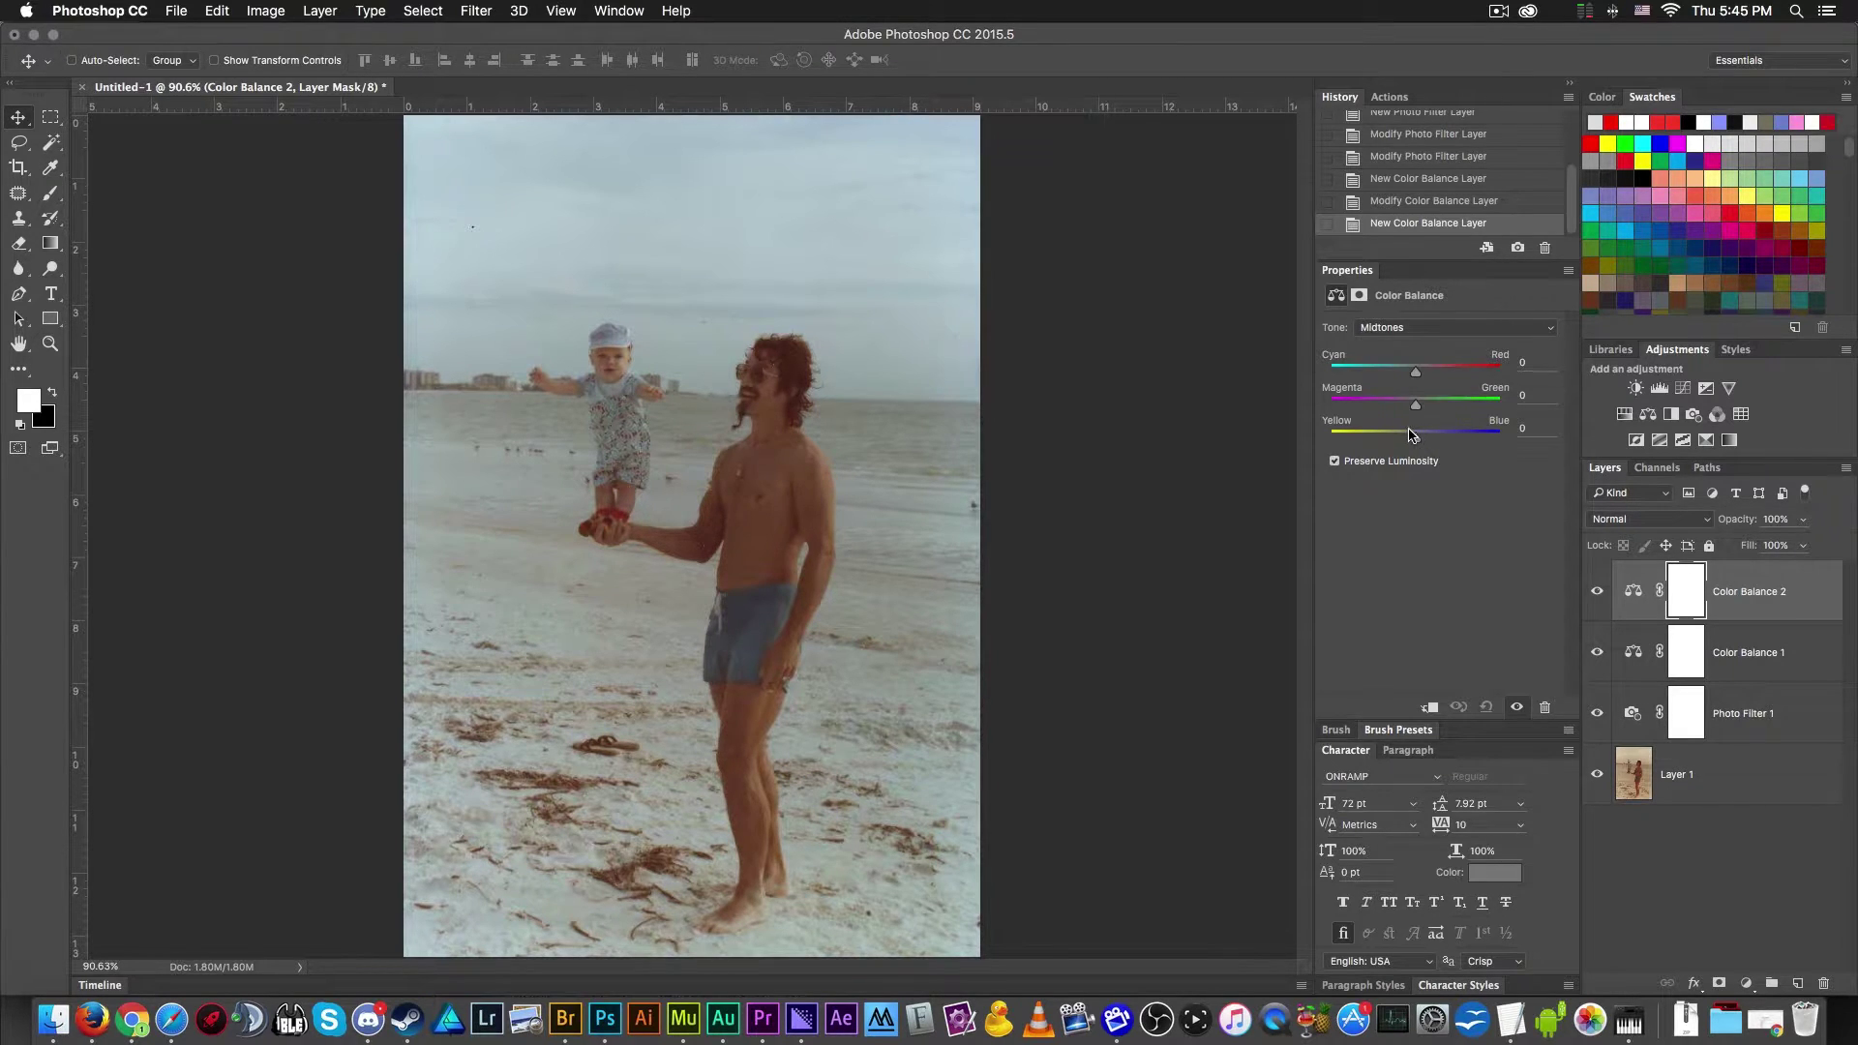
pyautogui.click(1421, 329)
pyautogui.click(1419, 311)
pyautogui.moveTo(1415, 438); pyautogui.dragTo(1383, 410)
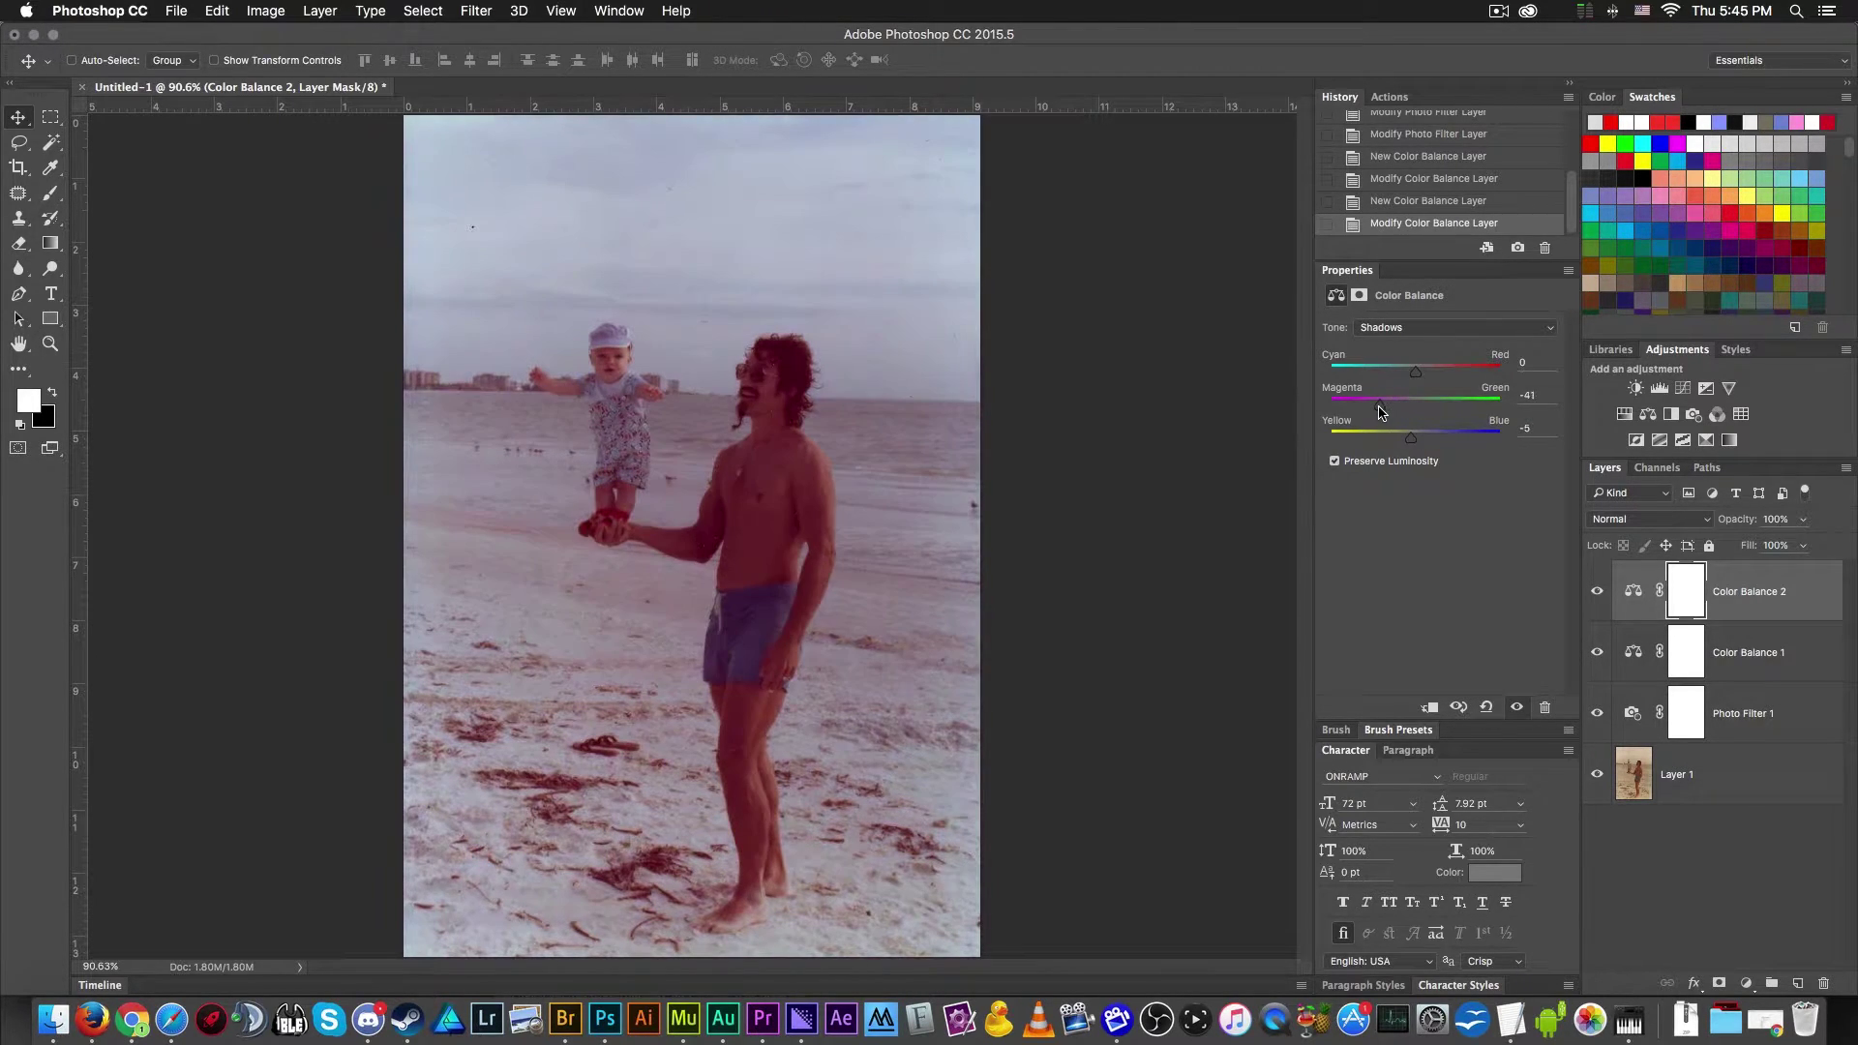
pyautogui.moveTo(1379, 412); pyautogui.dragTo(1410, 379)
pyautogui.click(1413, 327)
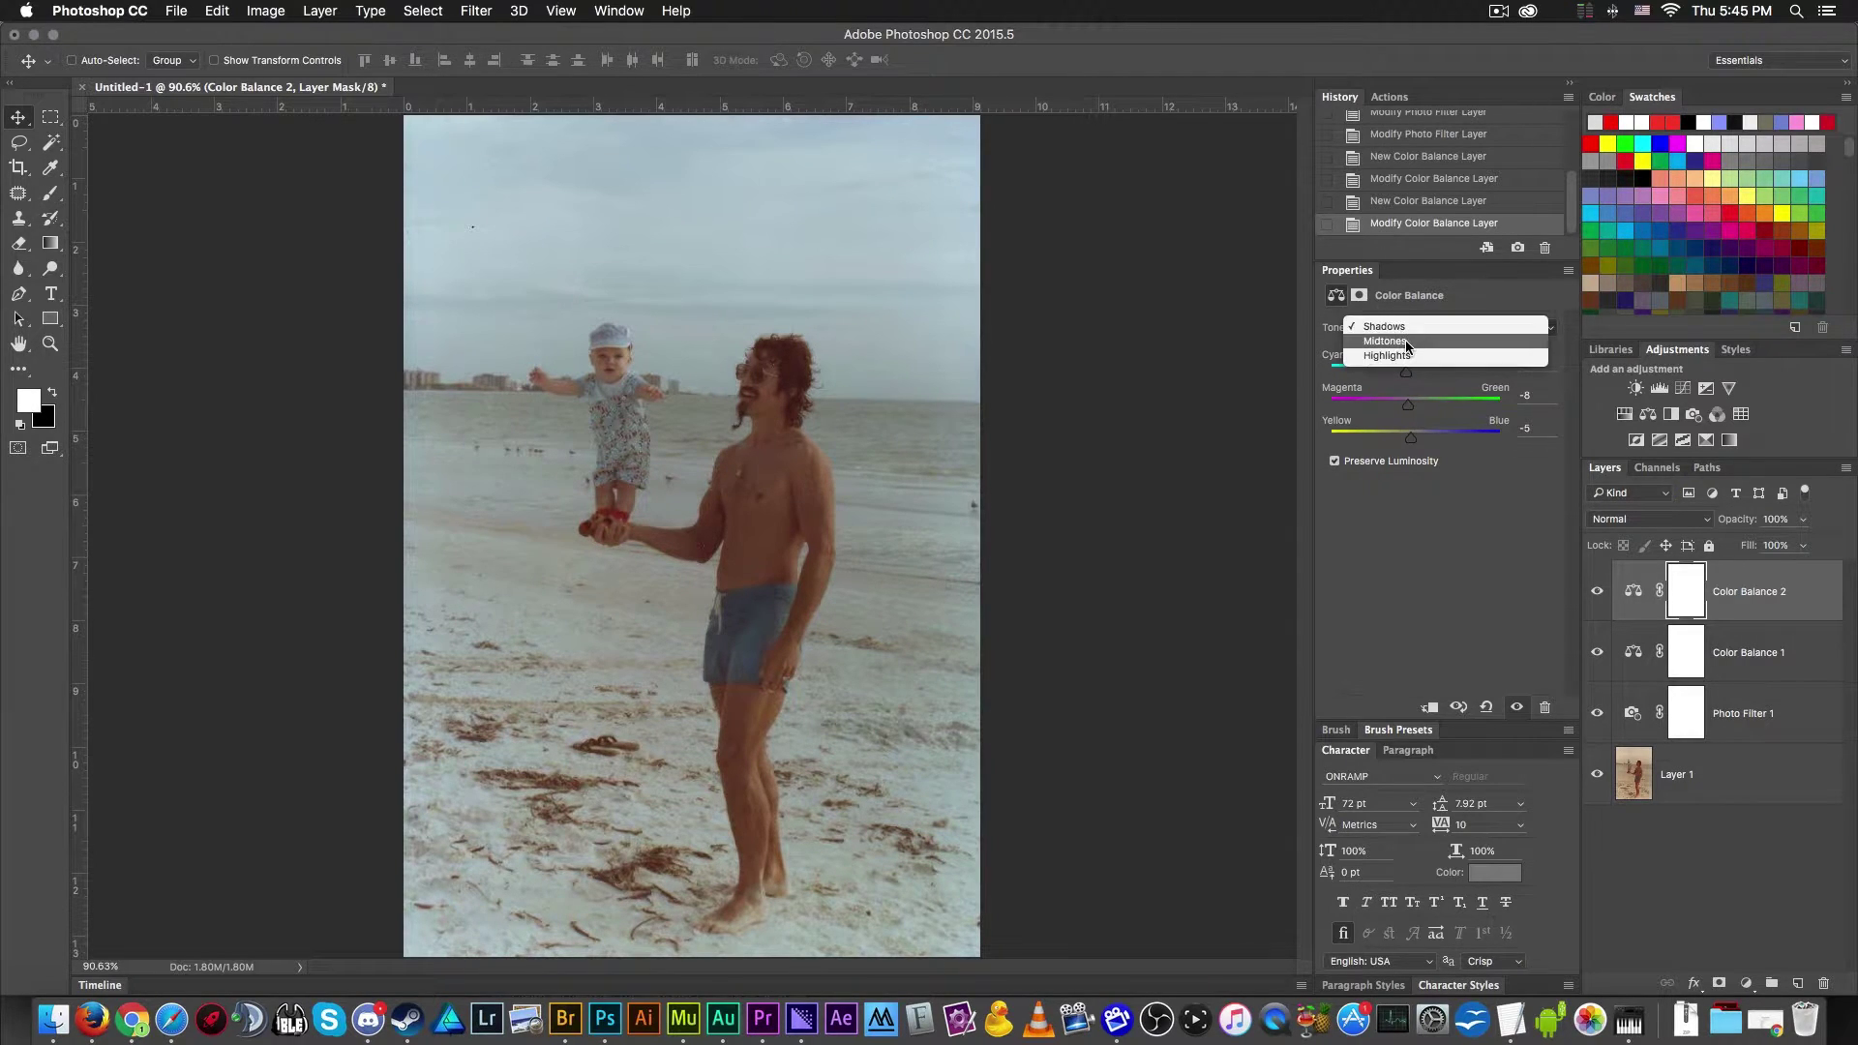
pyautogui.click(1413, 345)
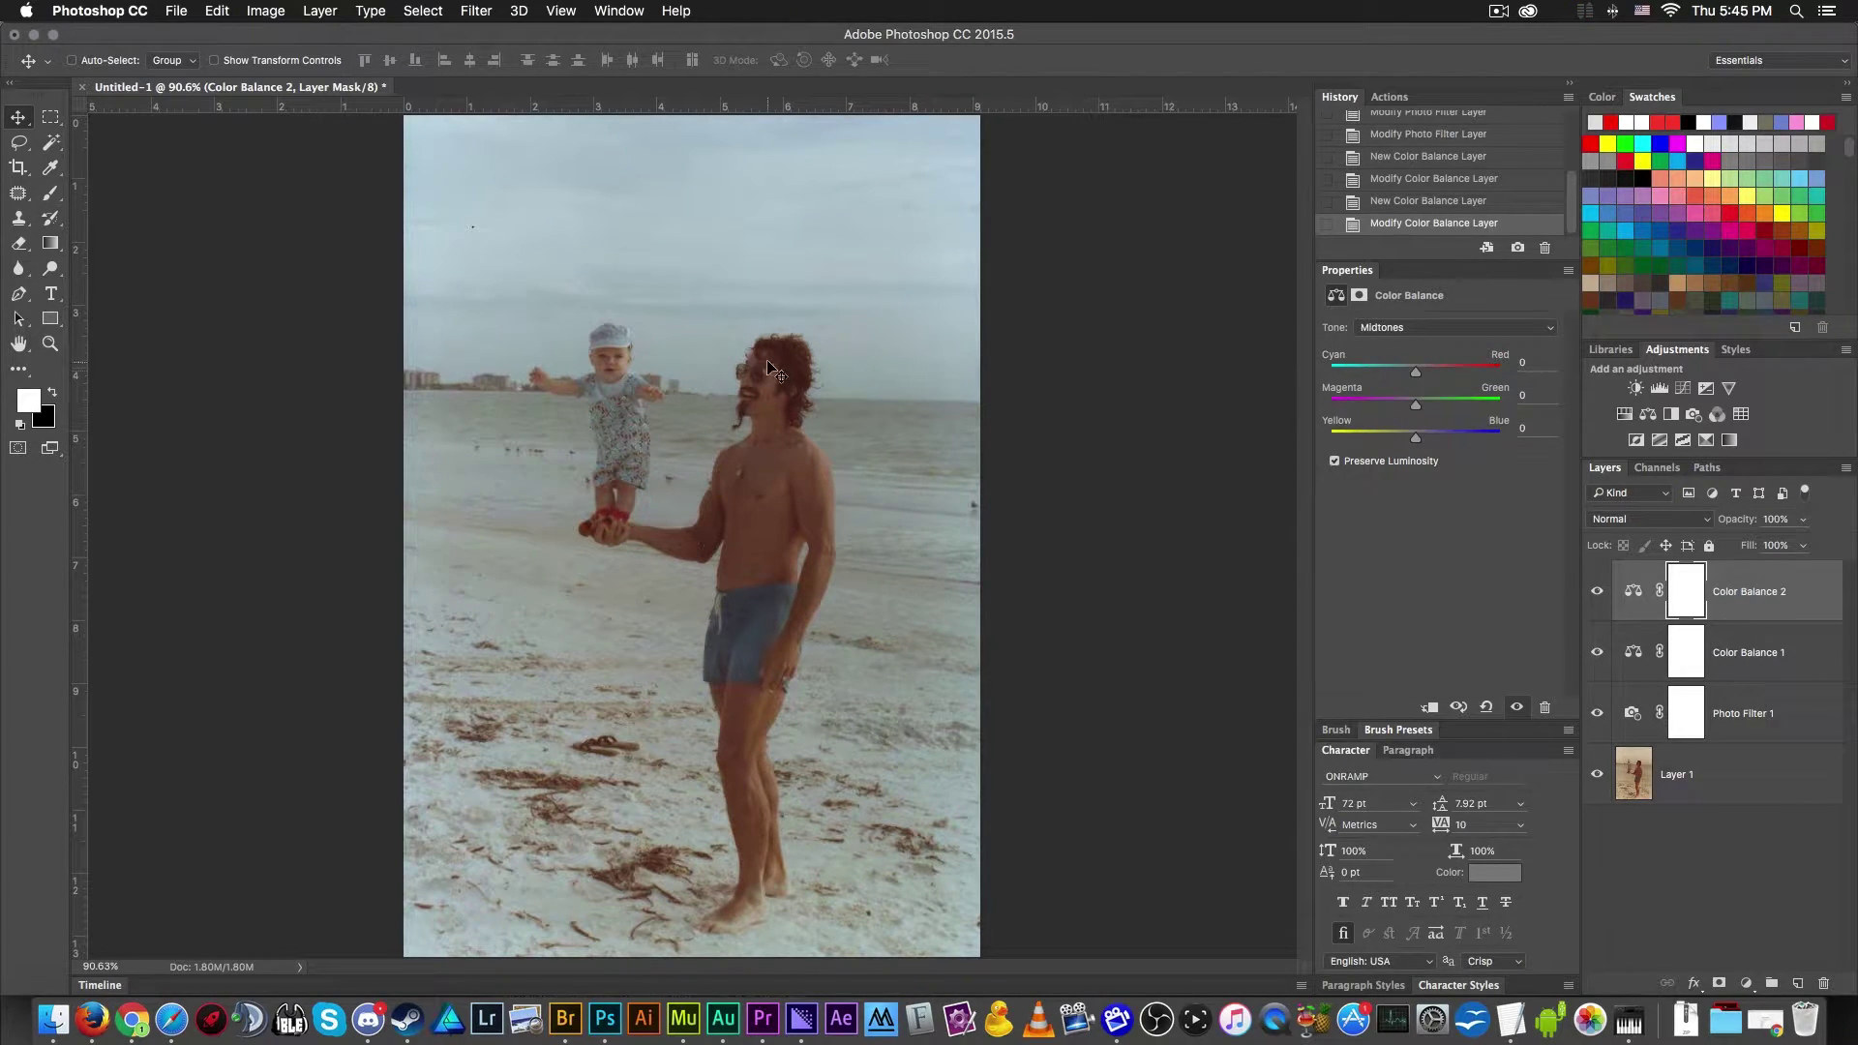
pyautogui.scroll(5, 806, 352)
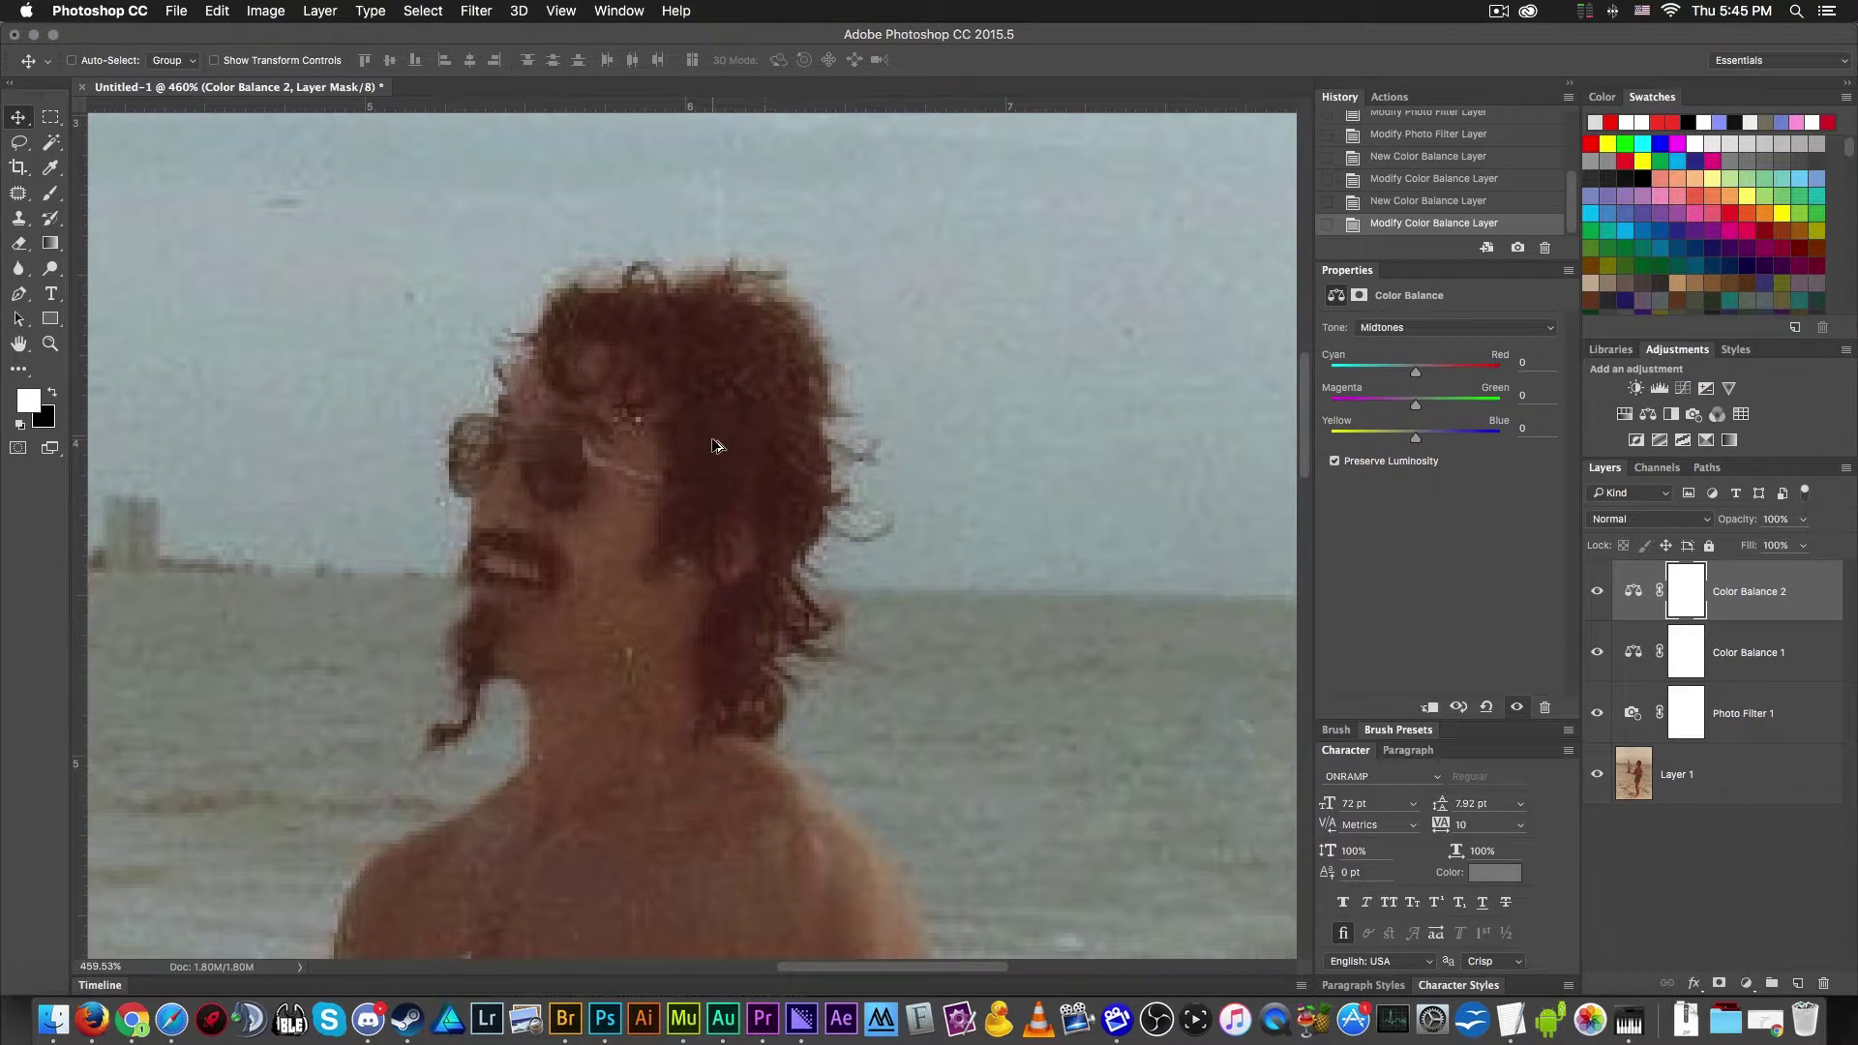
pyautogui.scroll(-3, 720, 446)
pyautogui.scroll(3, 717, 451)
pyautogui.scroll(-4, 760, 566)
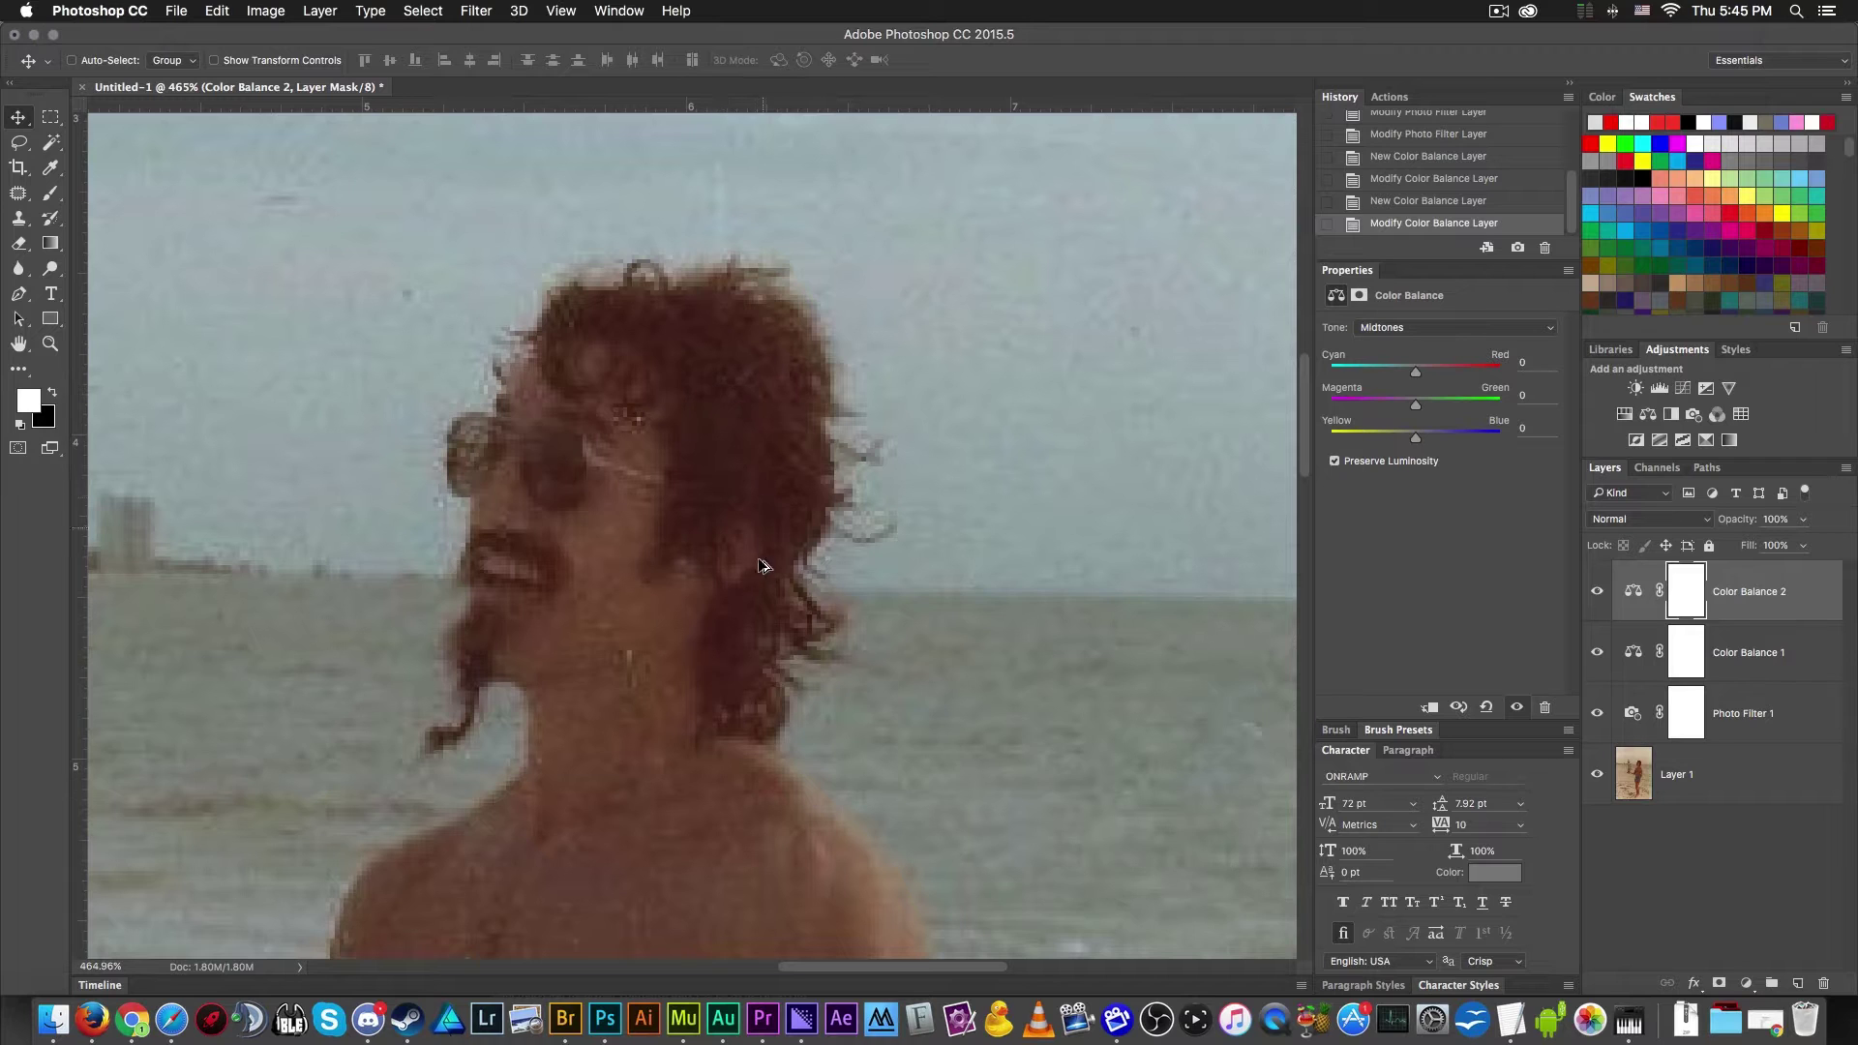
pyautogui.scroll(4, 764, 615)
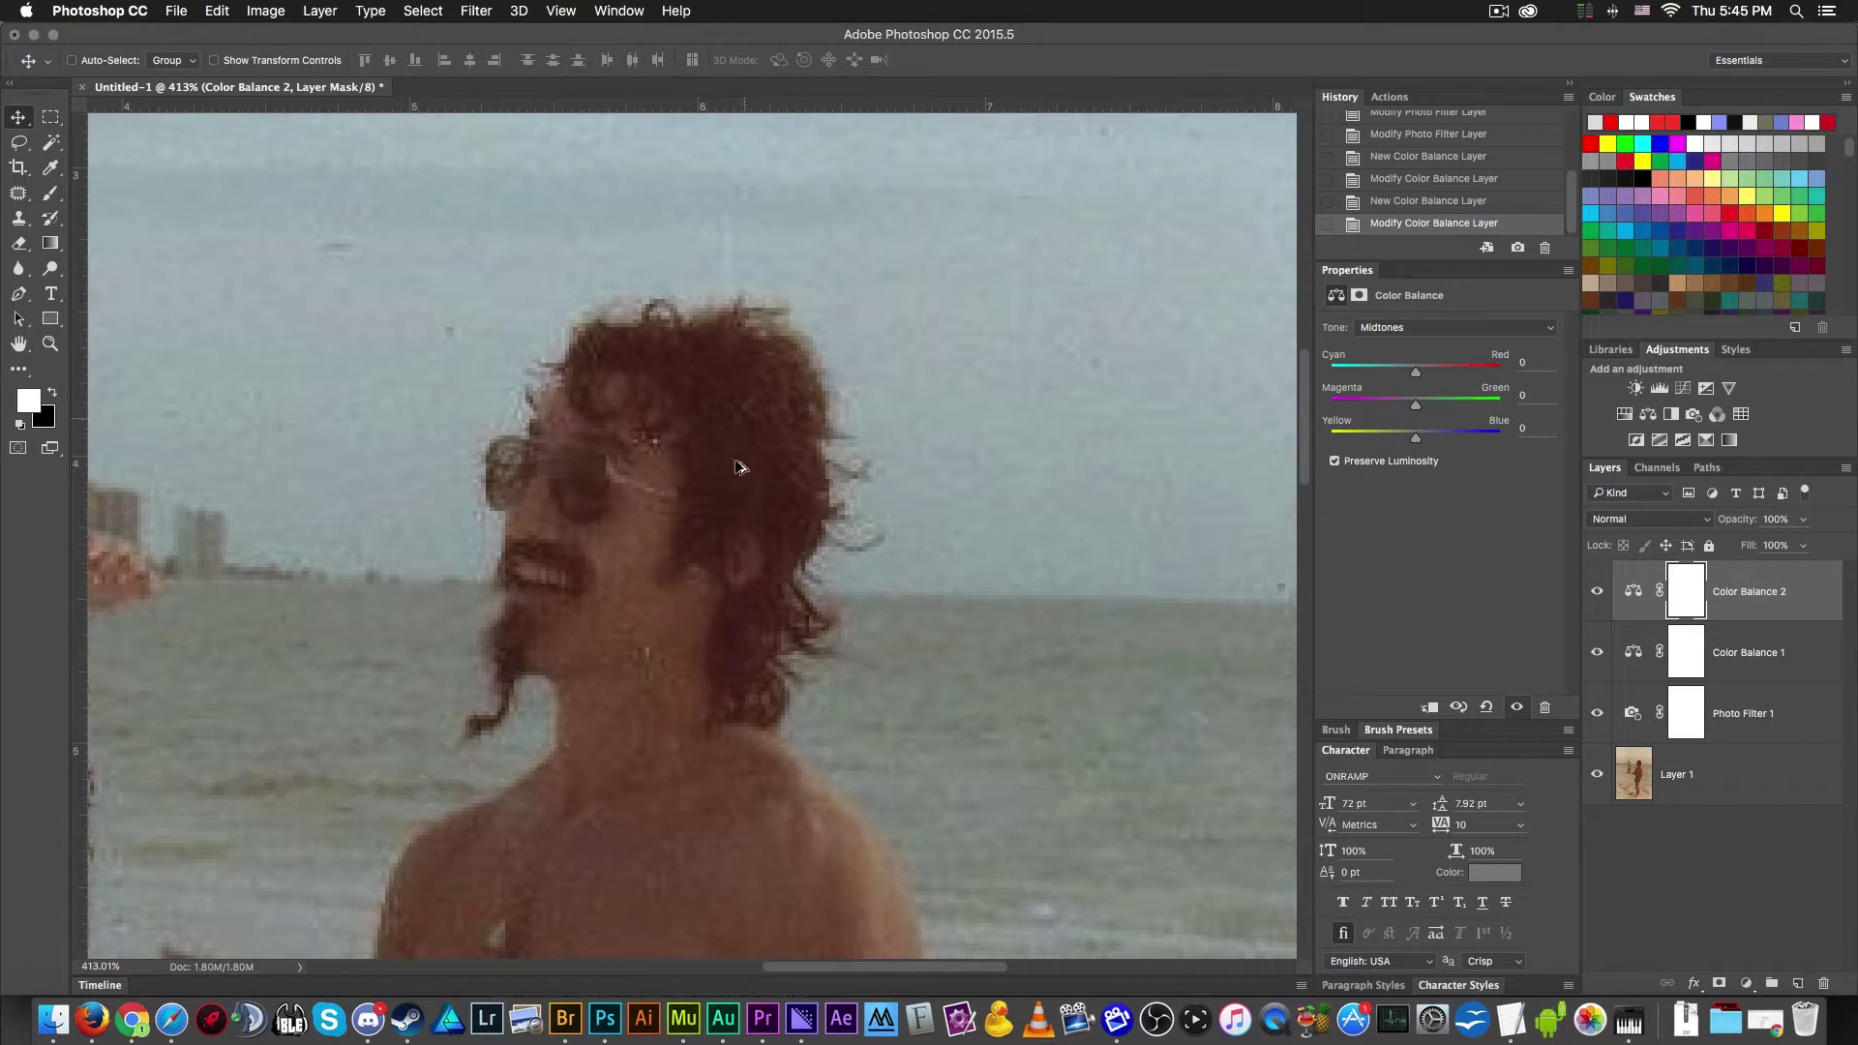
pyautogui.scroll(-5, 786, 538)
pyautogui.scroll(1, 783, 540)
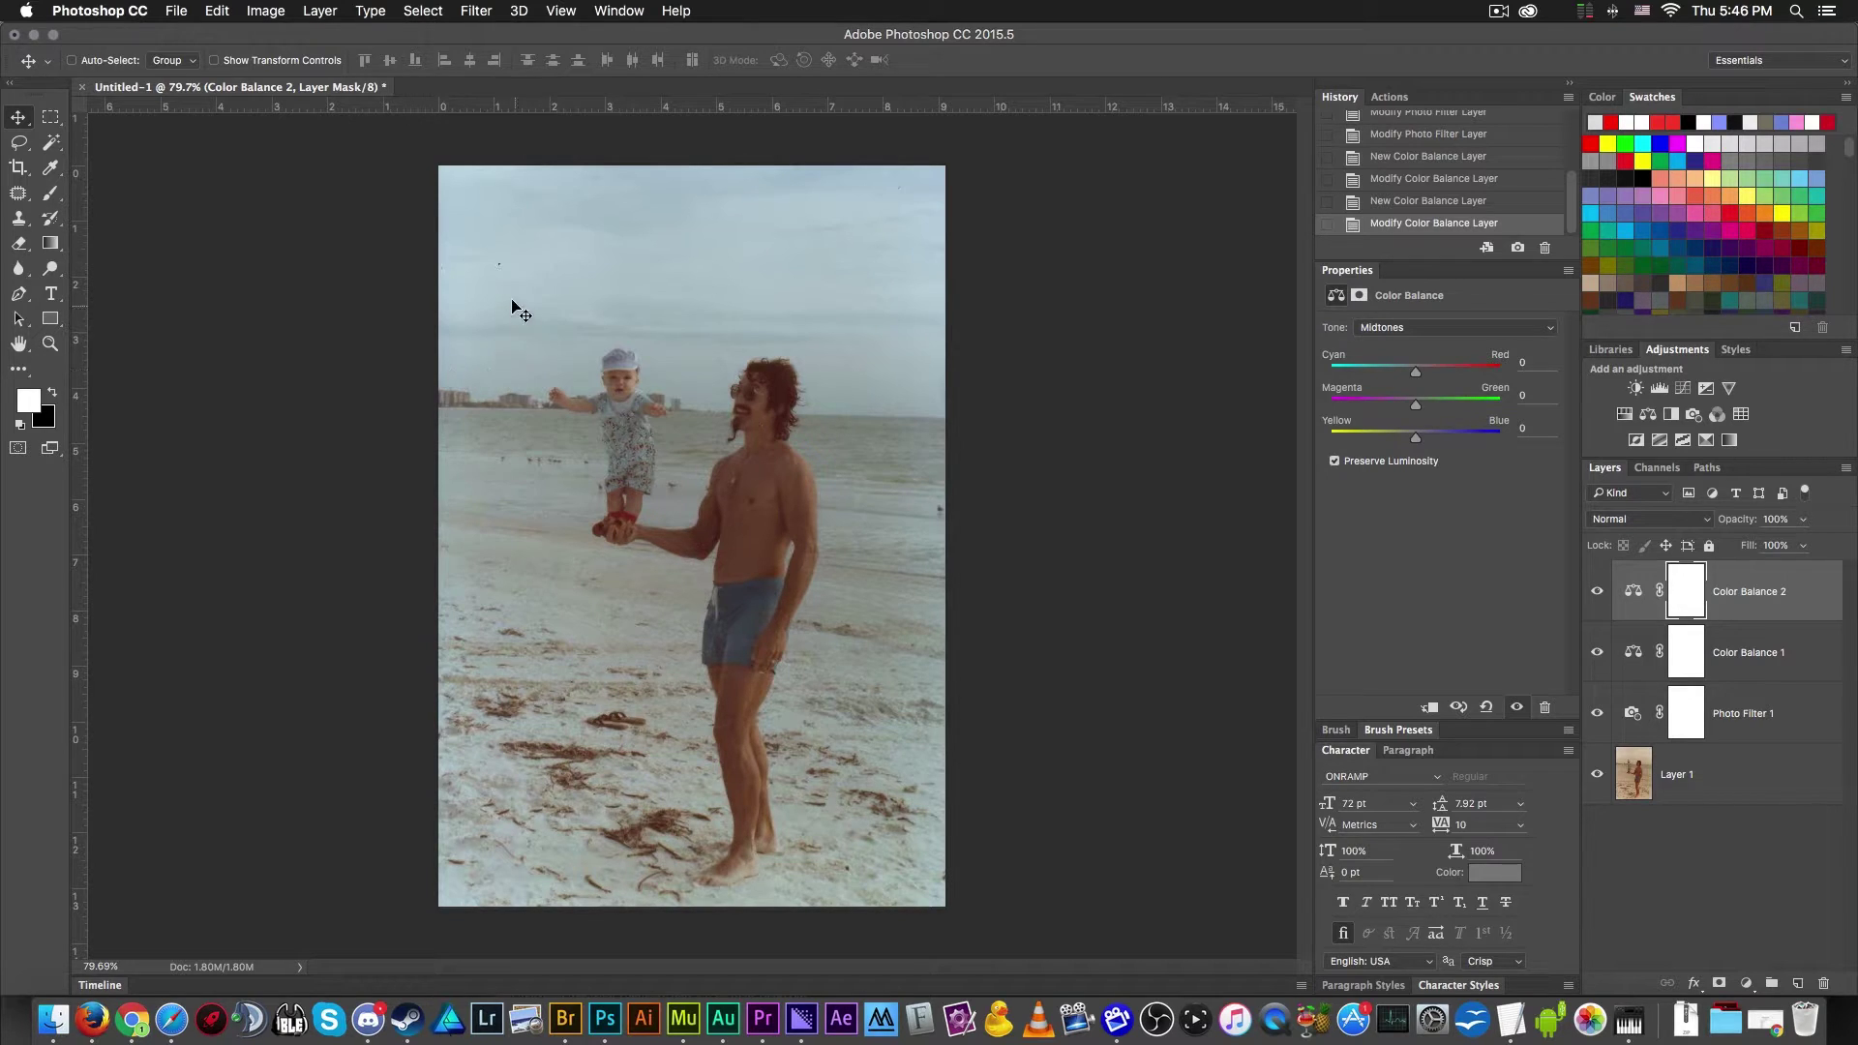
pyautogui.scroll(5, 501, 260)
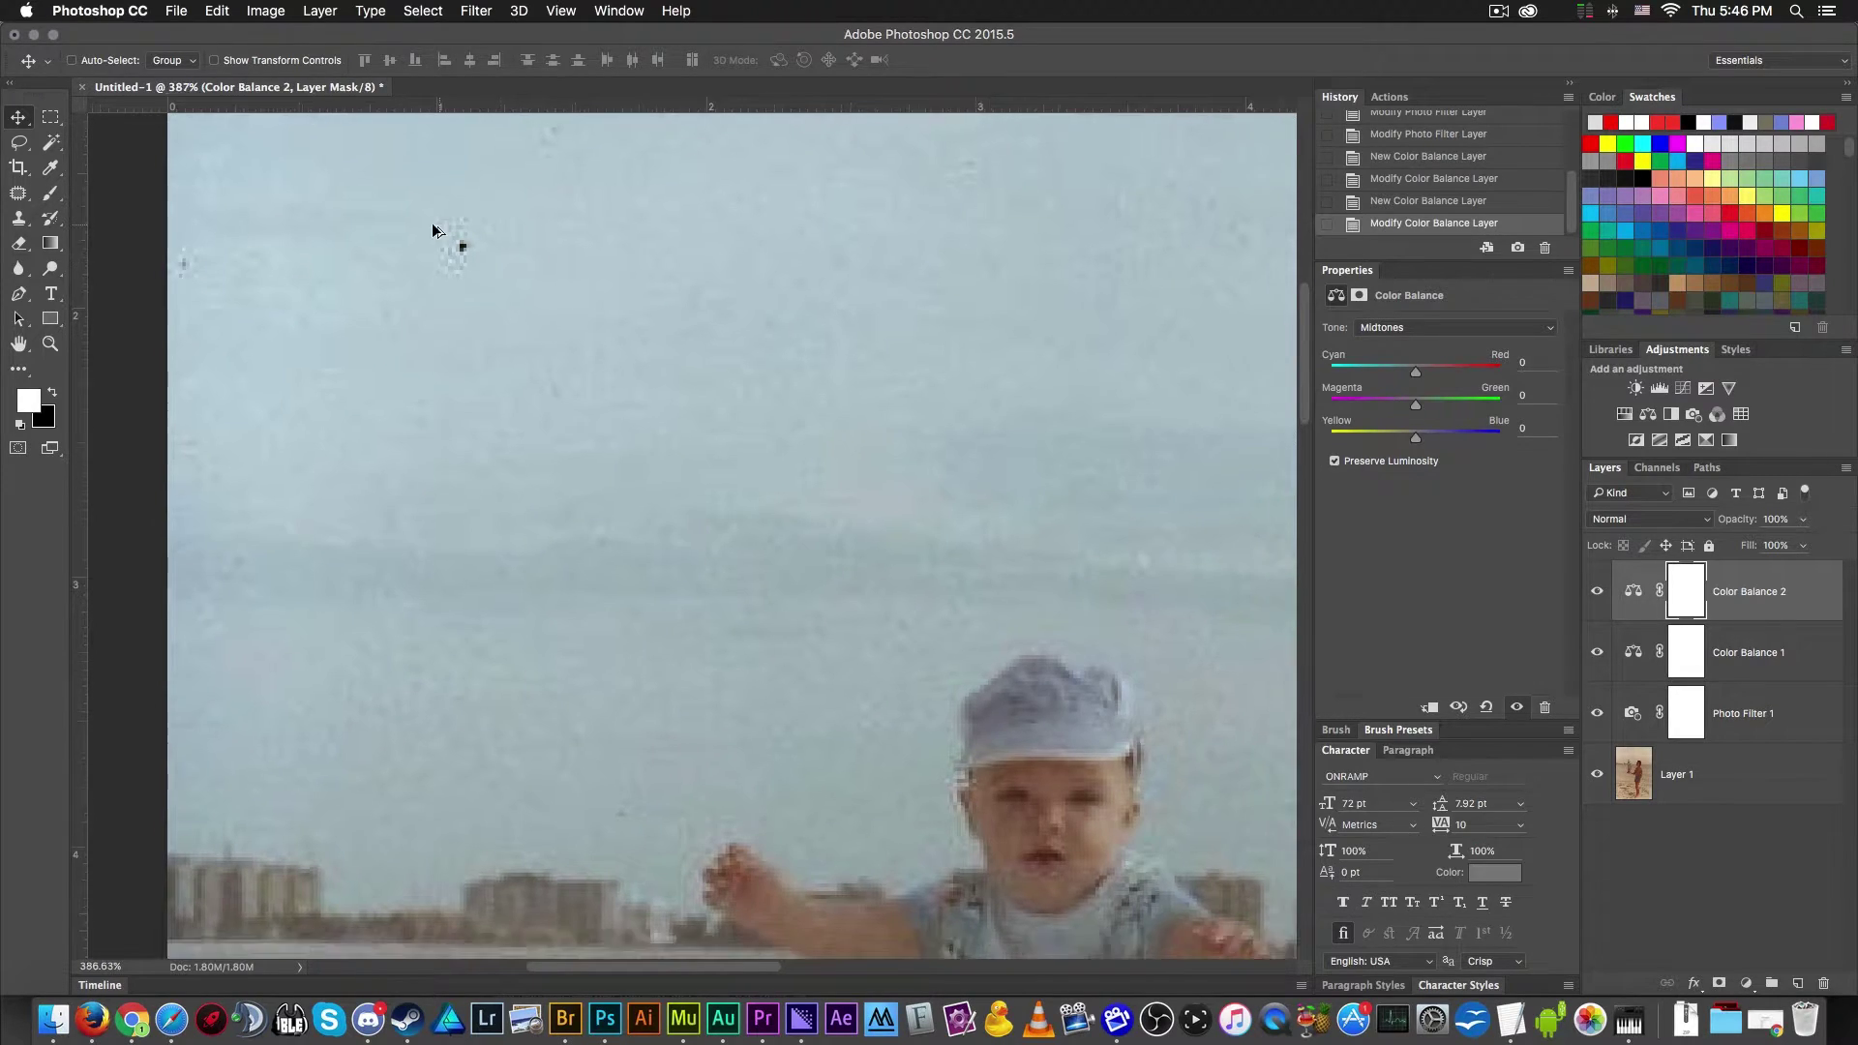
pyautogui.scroll(4, 432, 225)
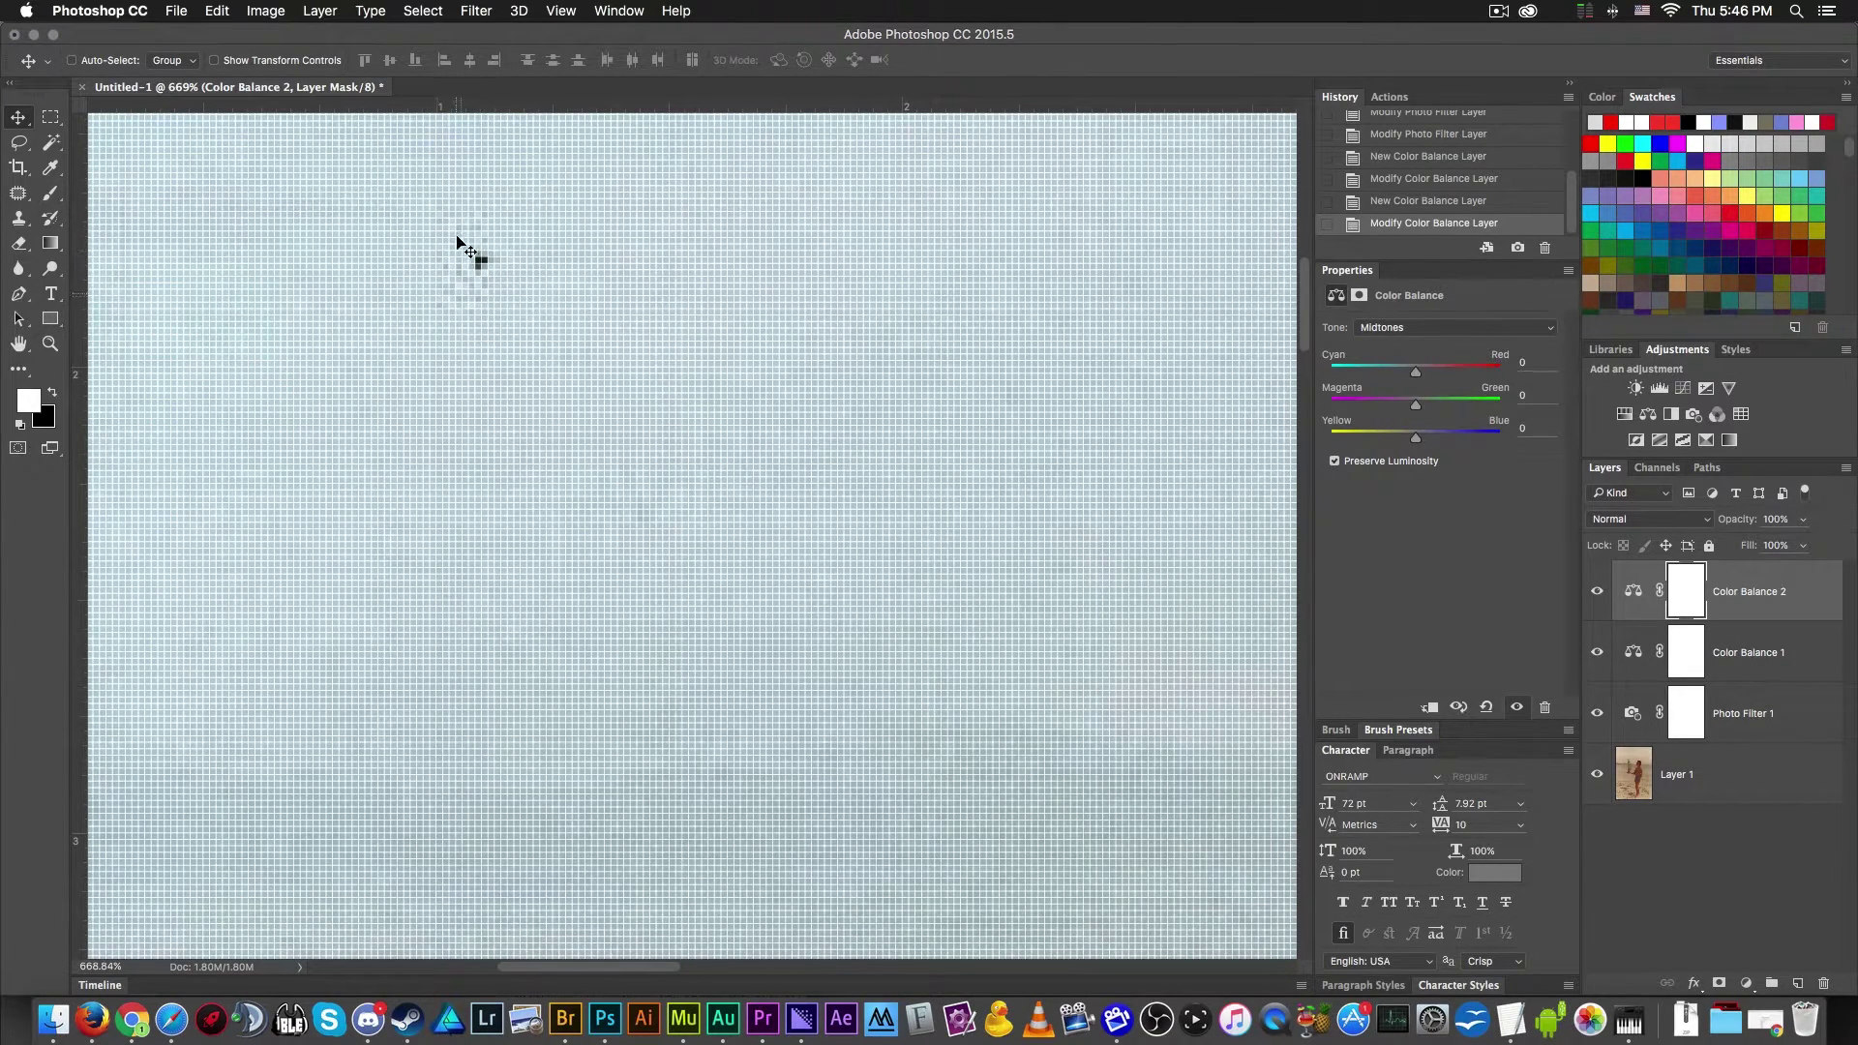
pyautogui.scroll(-2, 477, 336)
pyautogui.scroll(-1, 477, 336)
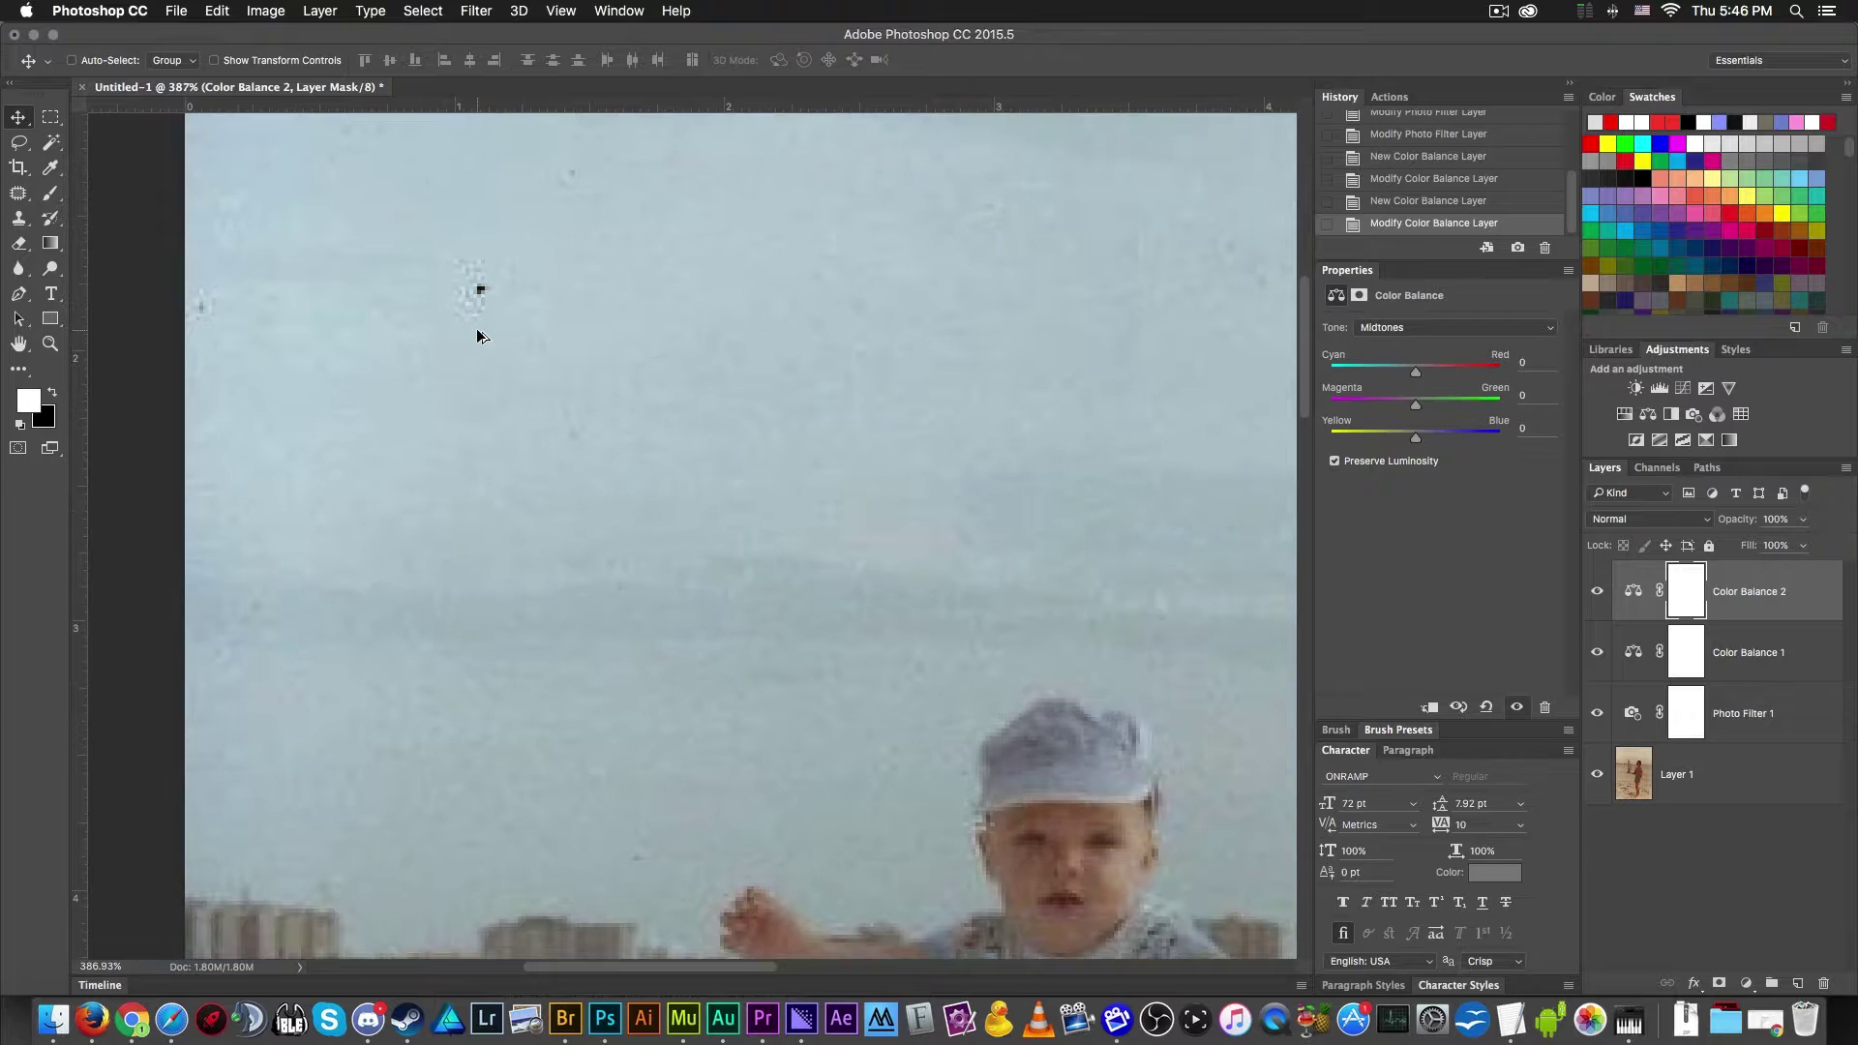
# - With a size-10 Spot Healing Brush on Layer 1, heal the dark speck in the sky
pyautogui.click(18, 193)
pyautogui.click(87, 193)
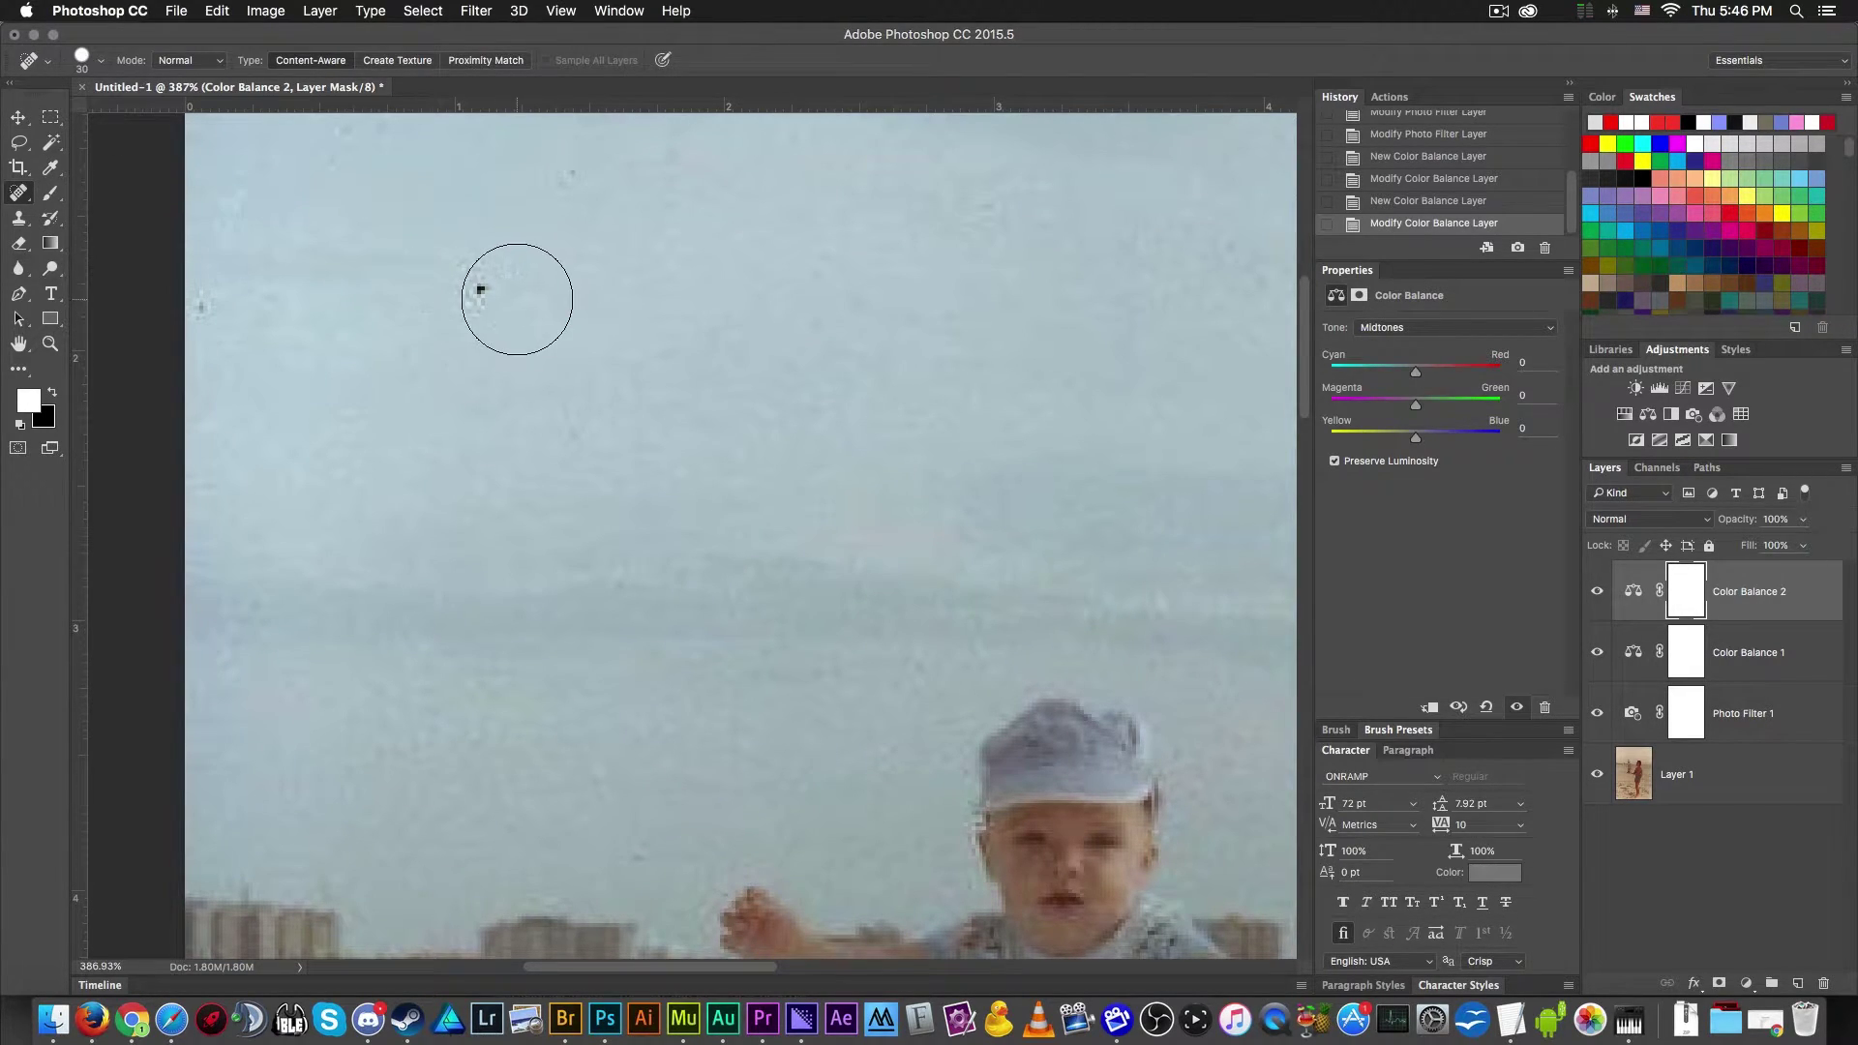
pyautogui.press('[')
pyautogui.press('[')
pyautogui.click(1742, 769)
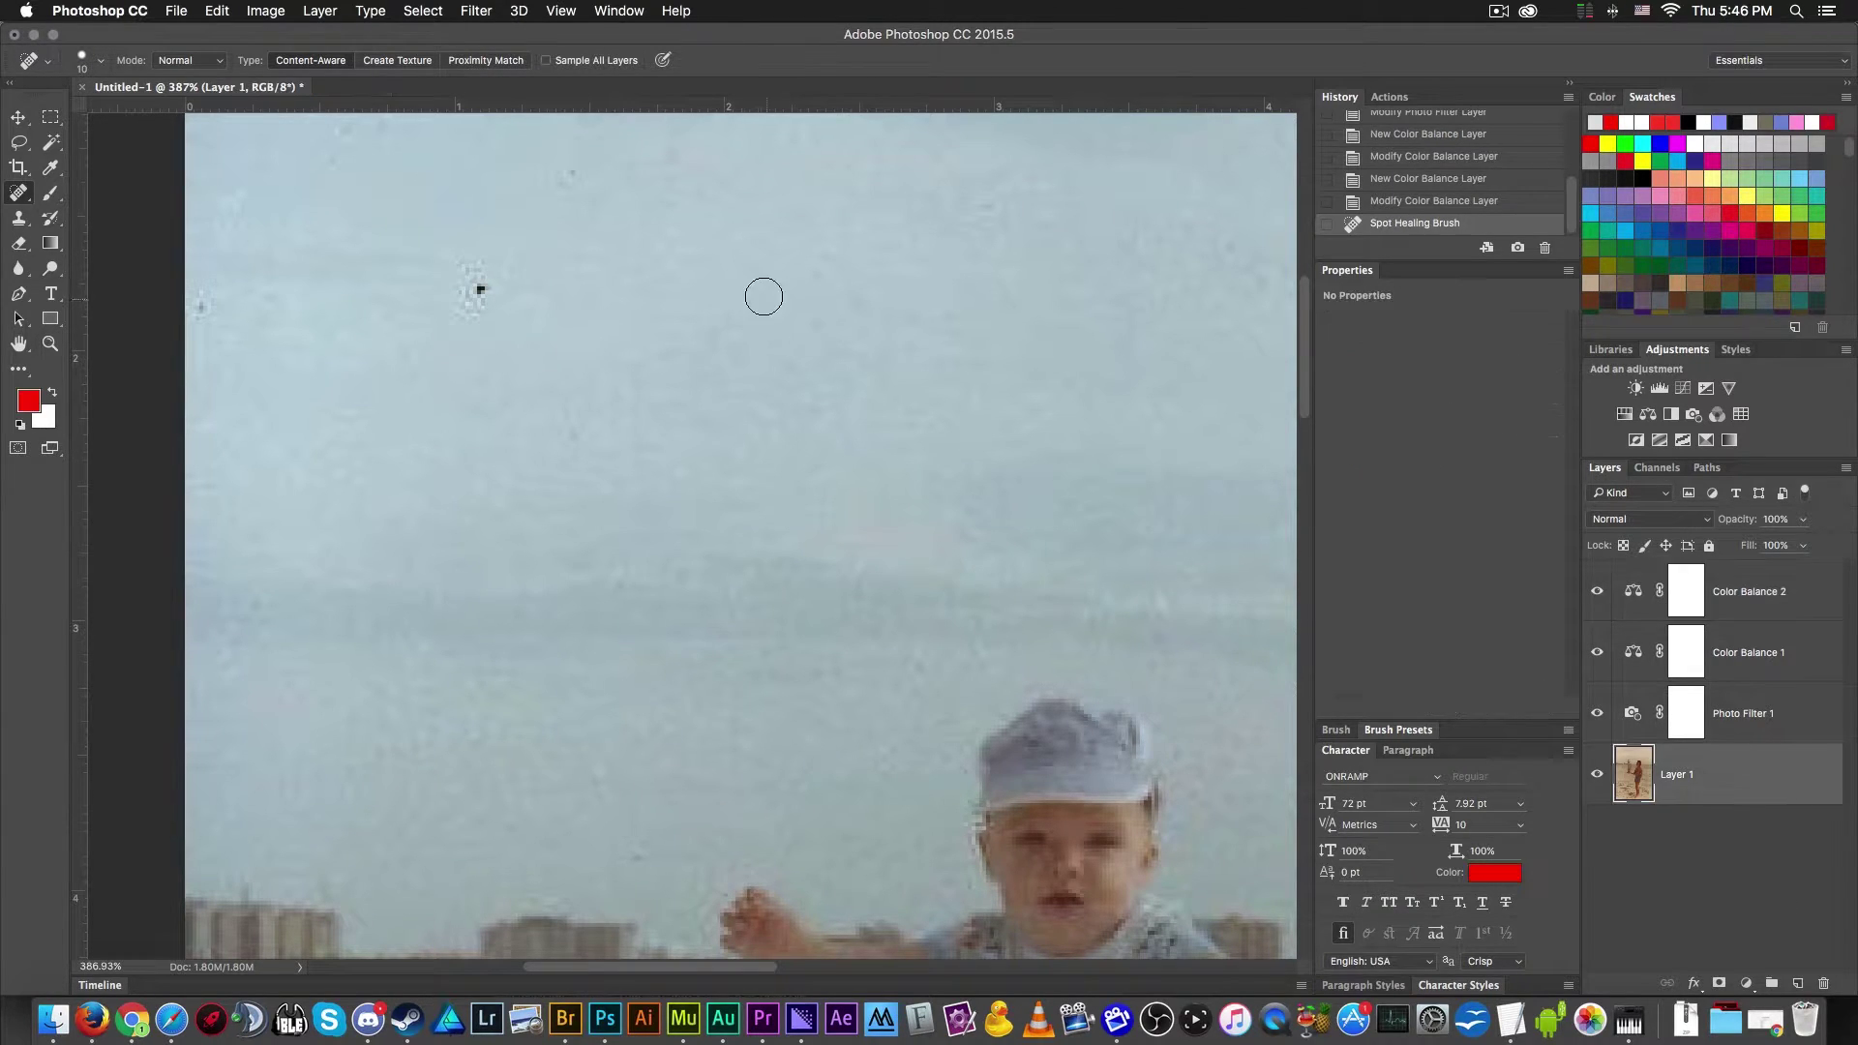
pyautogui.moveTo(480, 302); pyautogui.dragTo(440, 282)
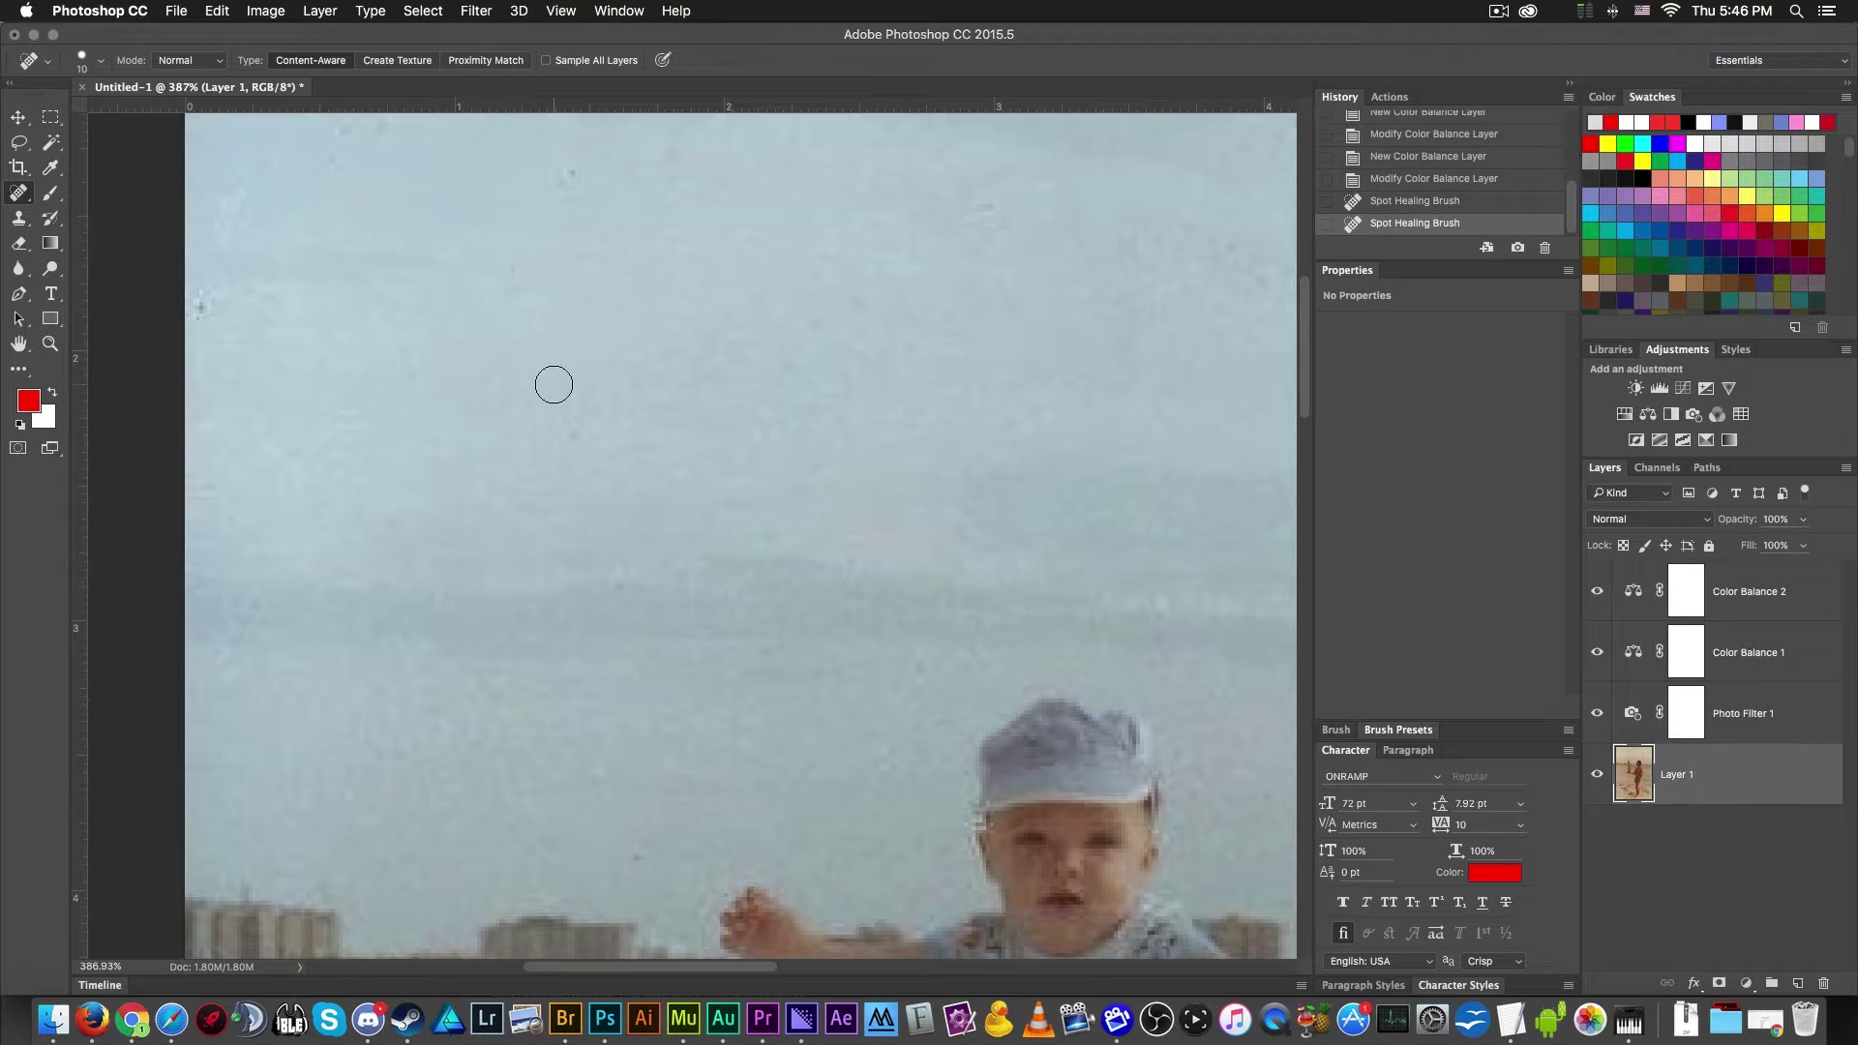
# - Zoom in and out around the photo to inspect it for further blemishes
pyautogui.scroll(-10, 552, 385)
pyautogui.scroll(2, 858, 365)
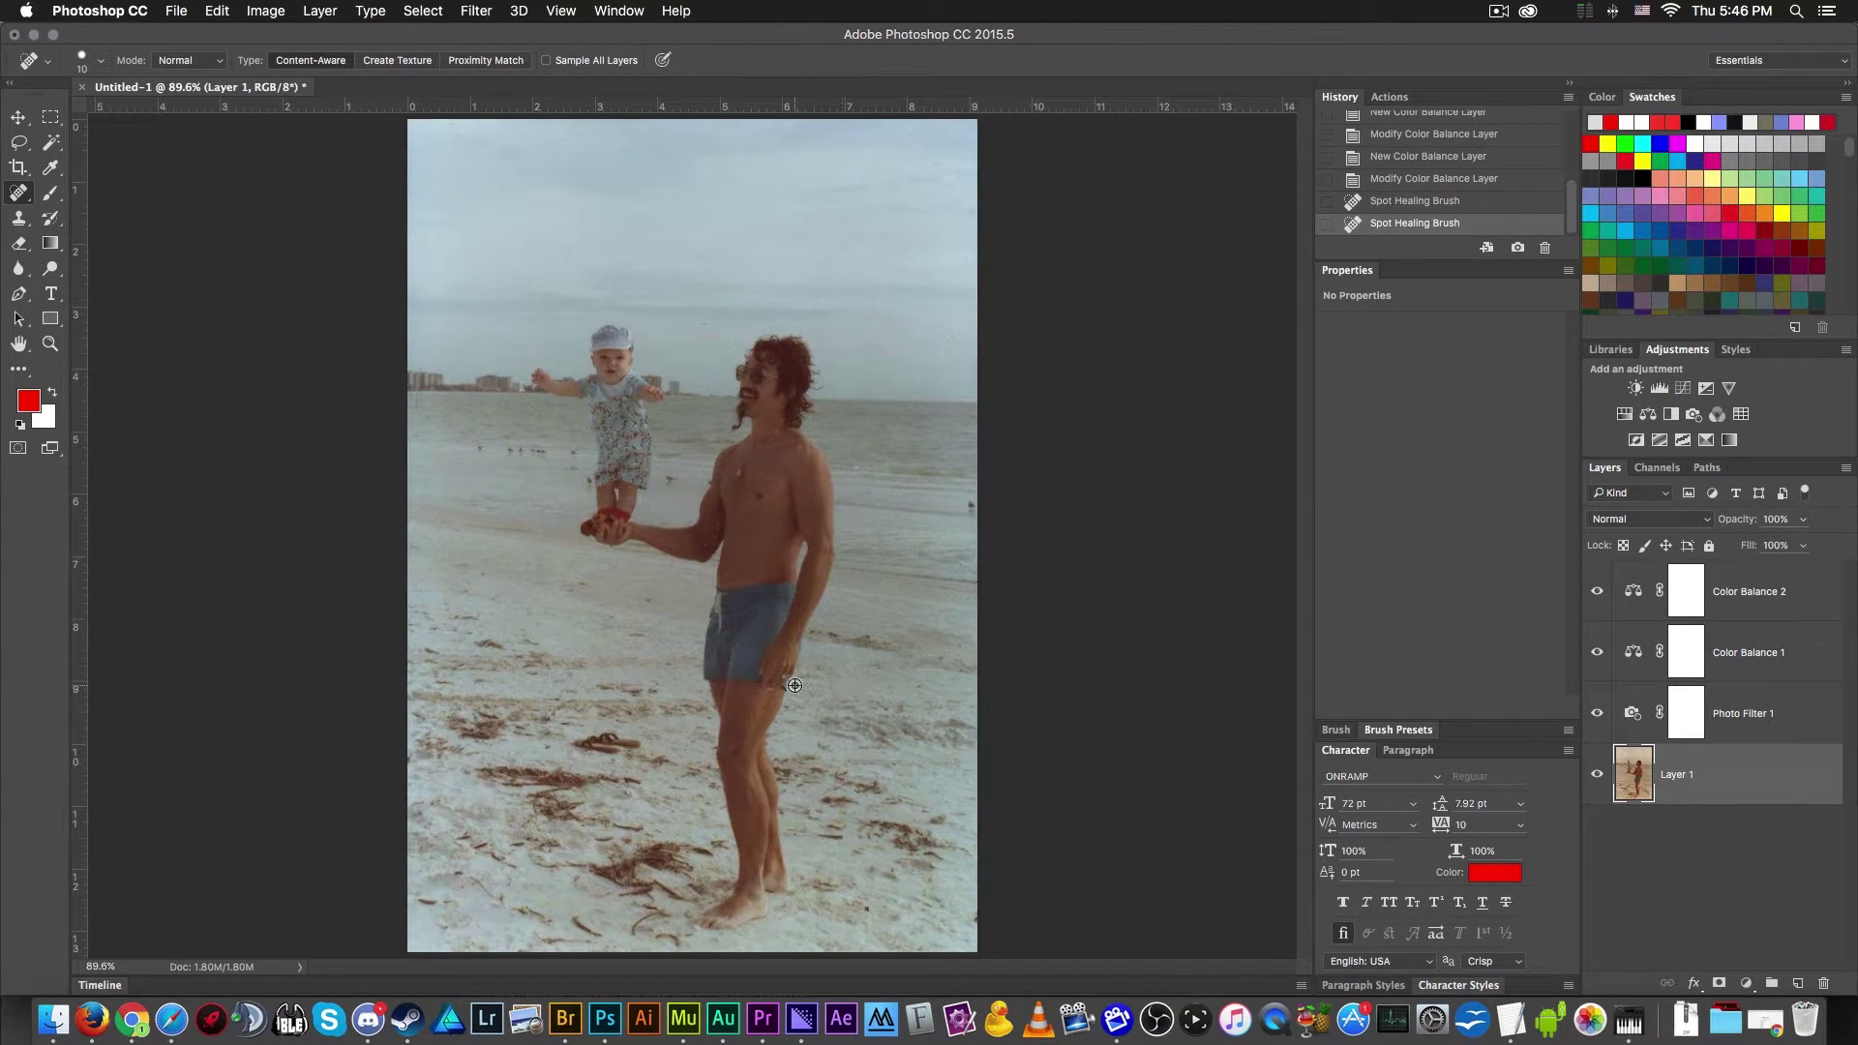
pyautogui.scroll(5, 795, 685)
pyautogui.scroll(2, 794, 685)
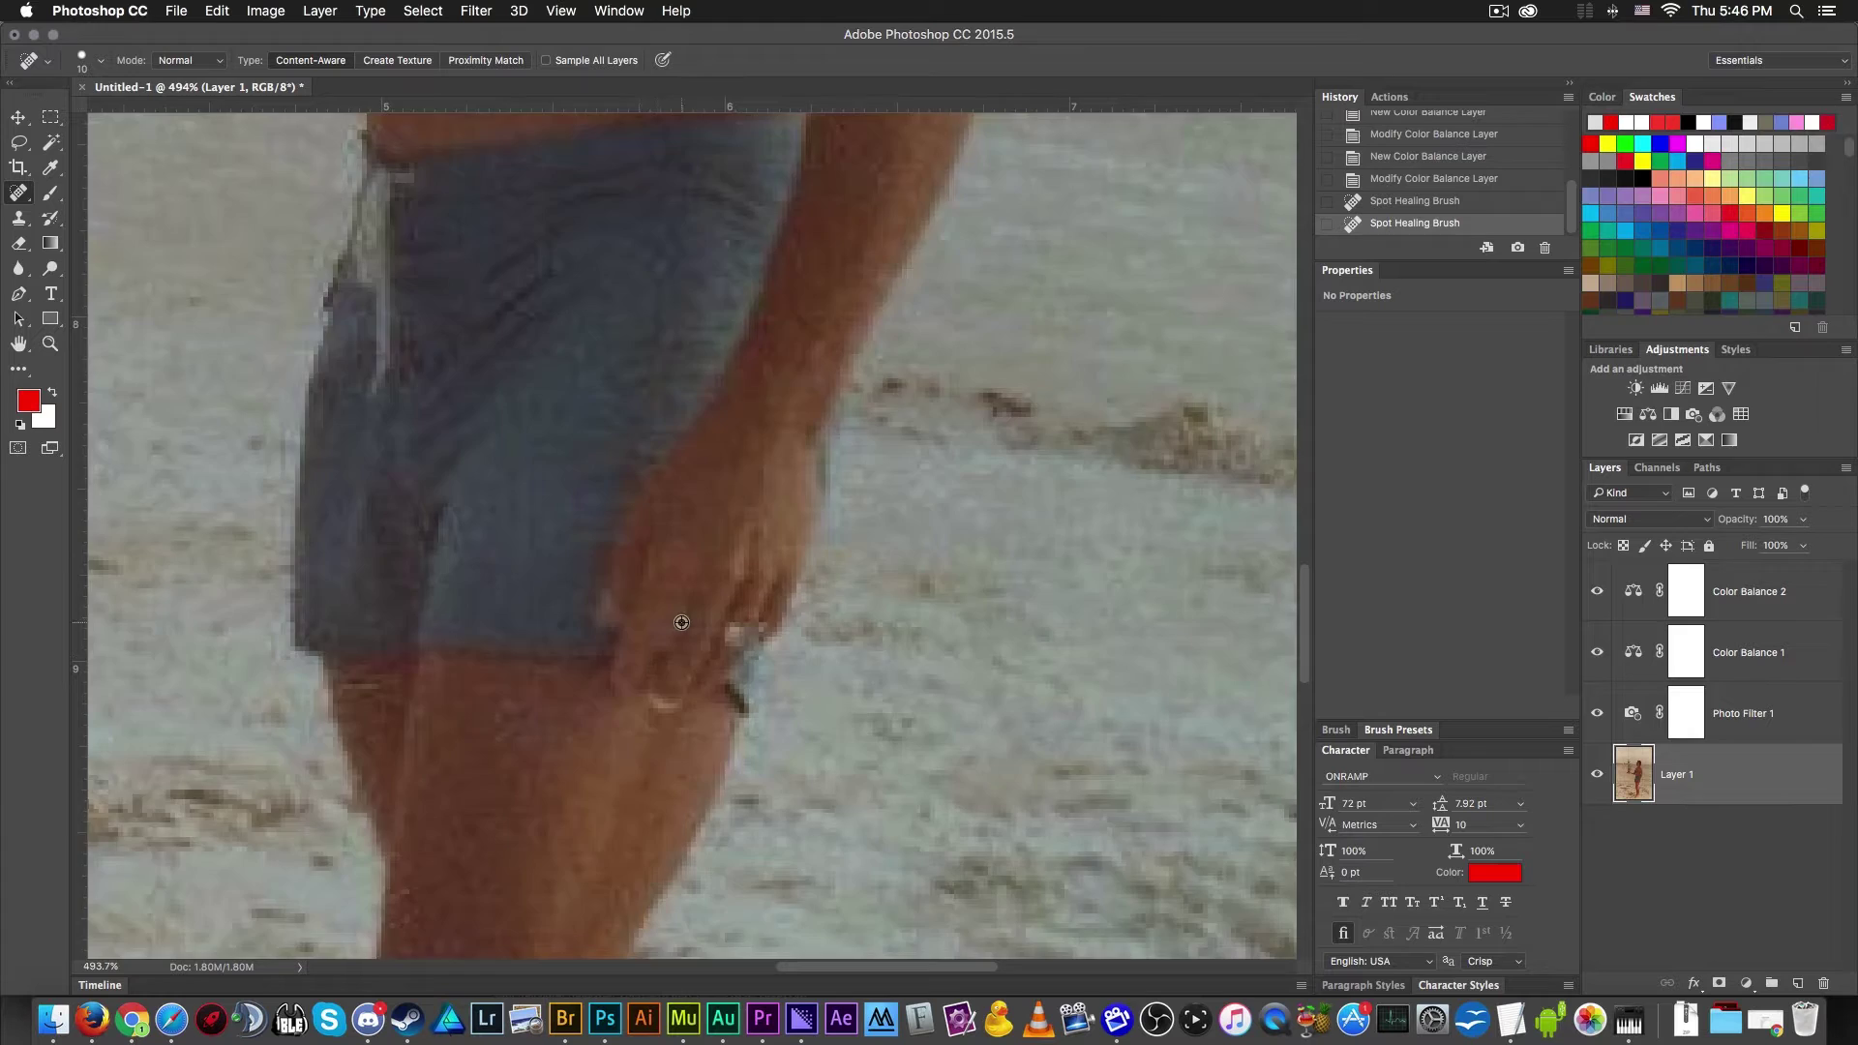
pyautogui.scroll(-6, 682, 622)
pyautogui.scroll(-1, 634, 232)
pyautogui.scroll(2, 634, 242)
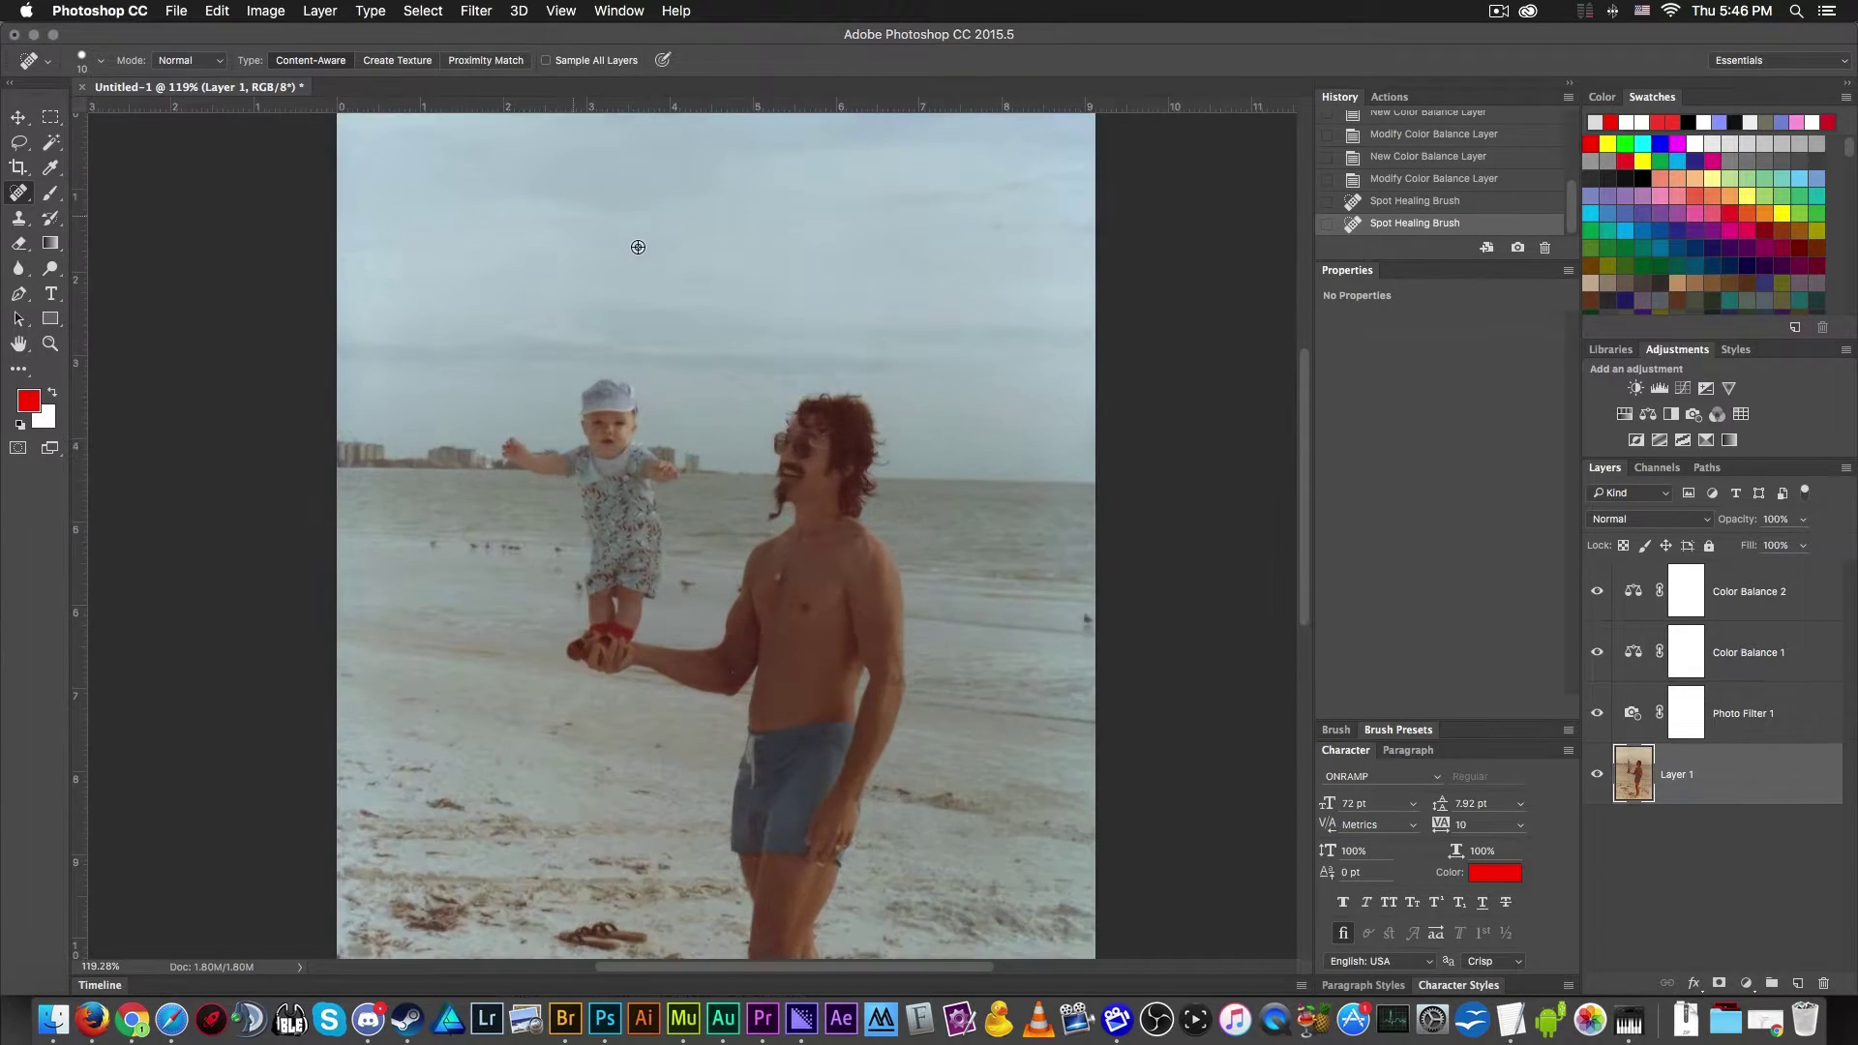
pyautogui.scroll(-2, 636, 244)
pyautogui.scroll(2, 639, 245)
pyautogui.scroll(1, 638, 246)
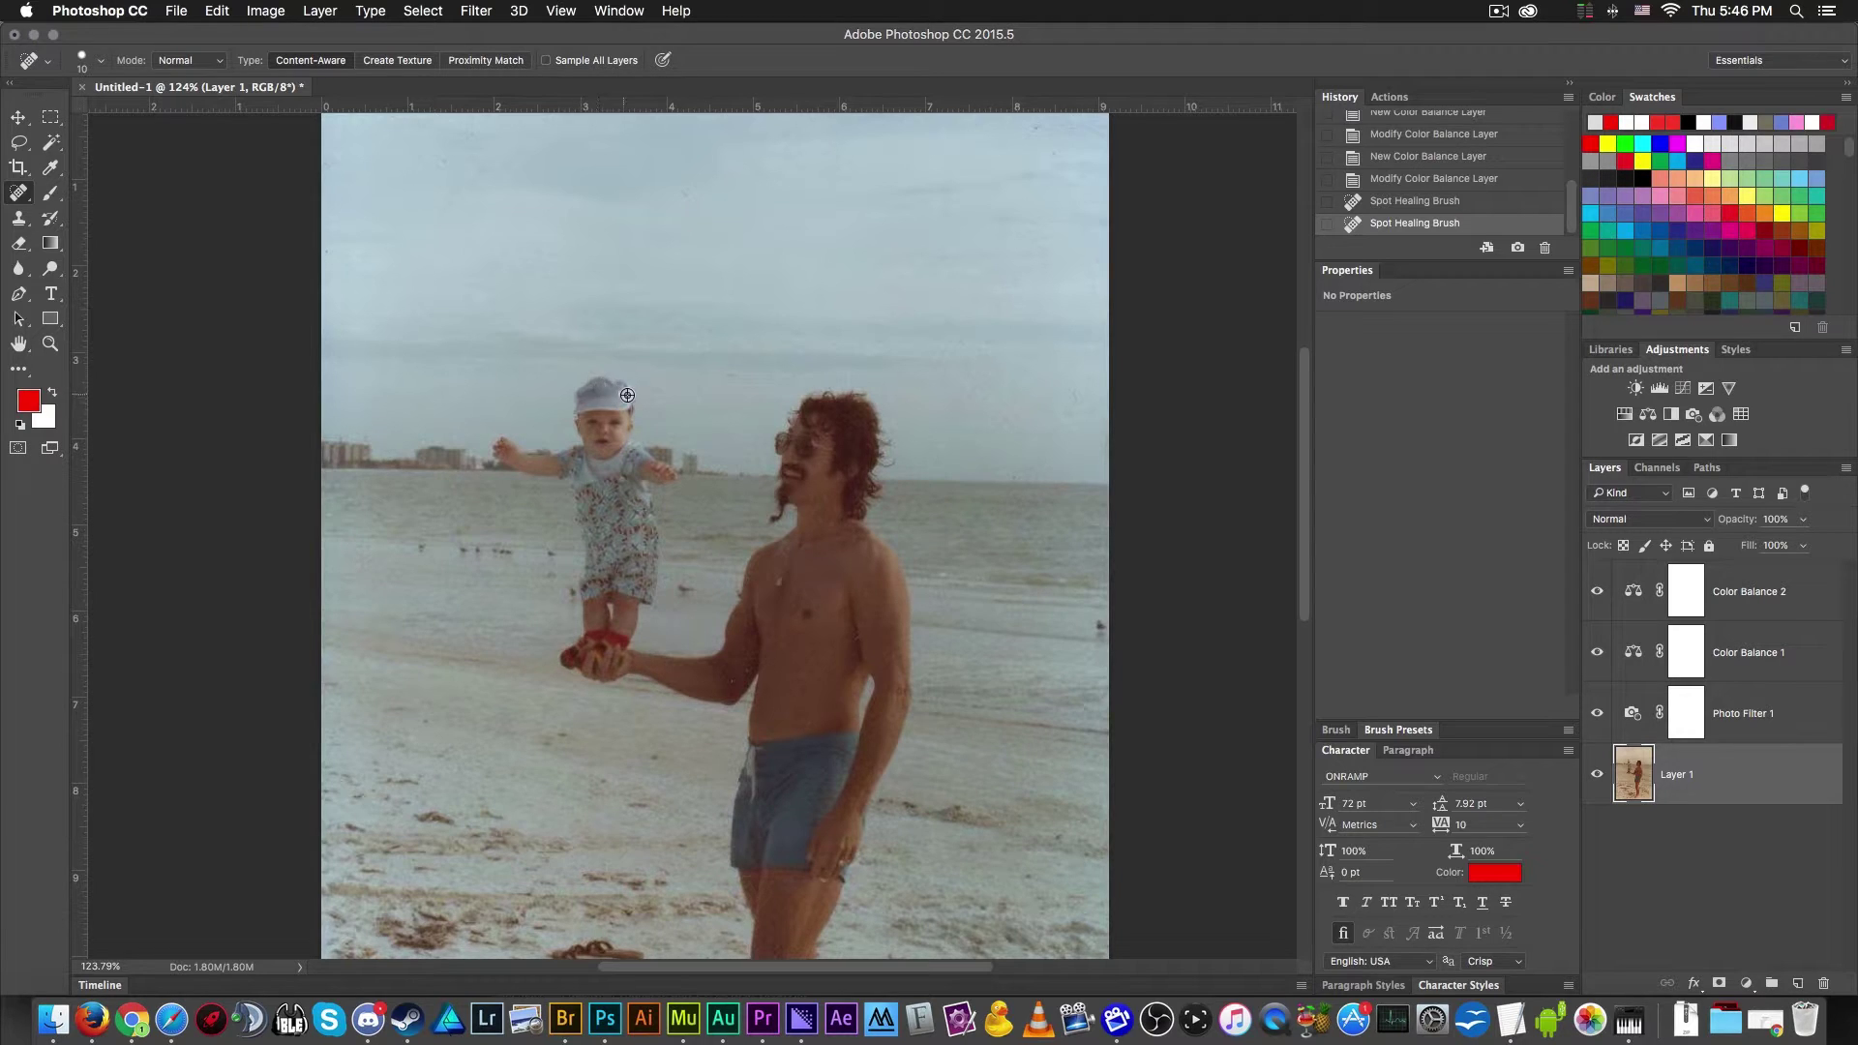
pyautogui.scroll(2, 885, 408)
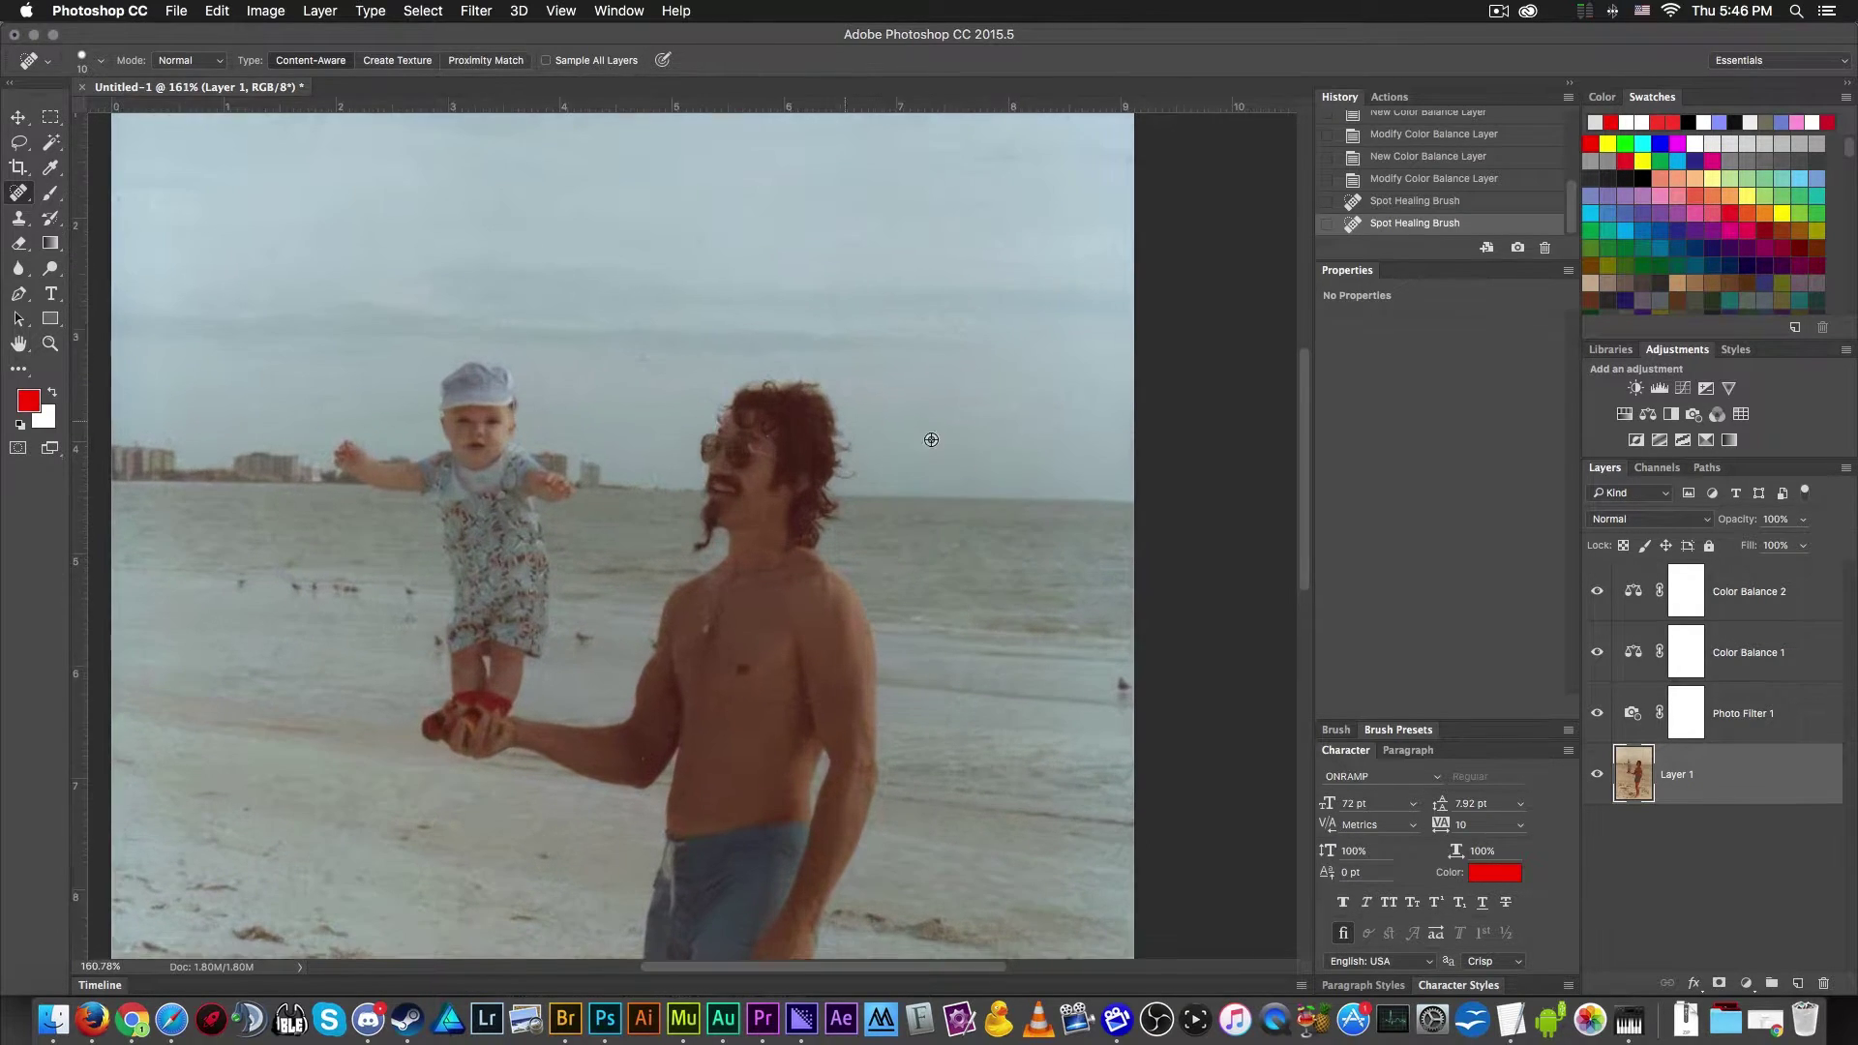
pyautogui.scroll(-1, 759, 426)
pyautogui.scroll(1, 679, 464)
pyautogui.scroll(1, 678, 463)
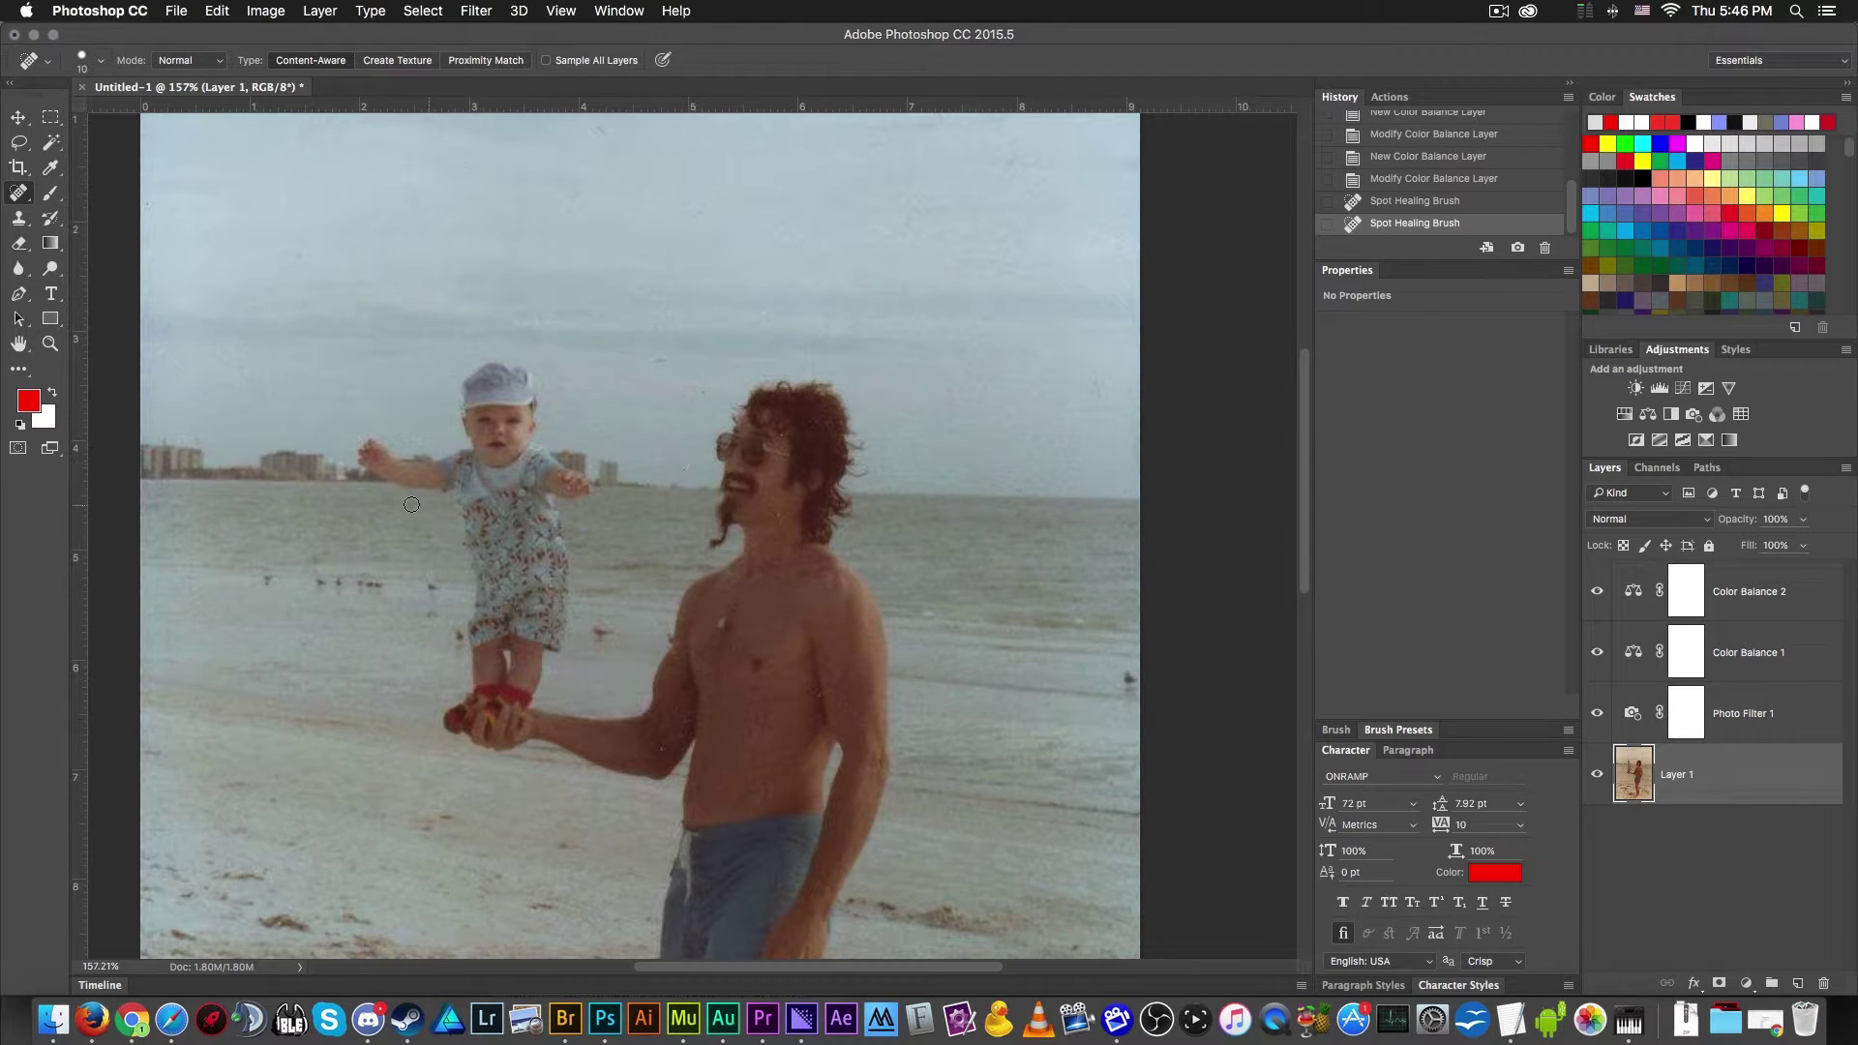
pyautogui.scroll(9, 800, 433)
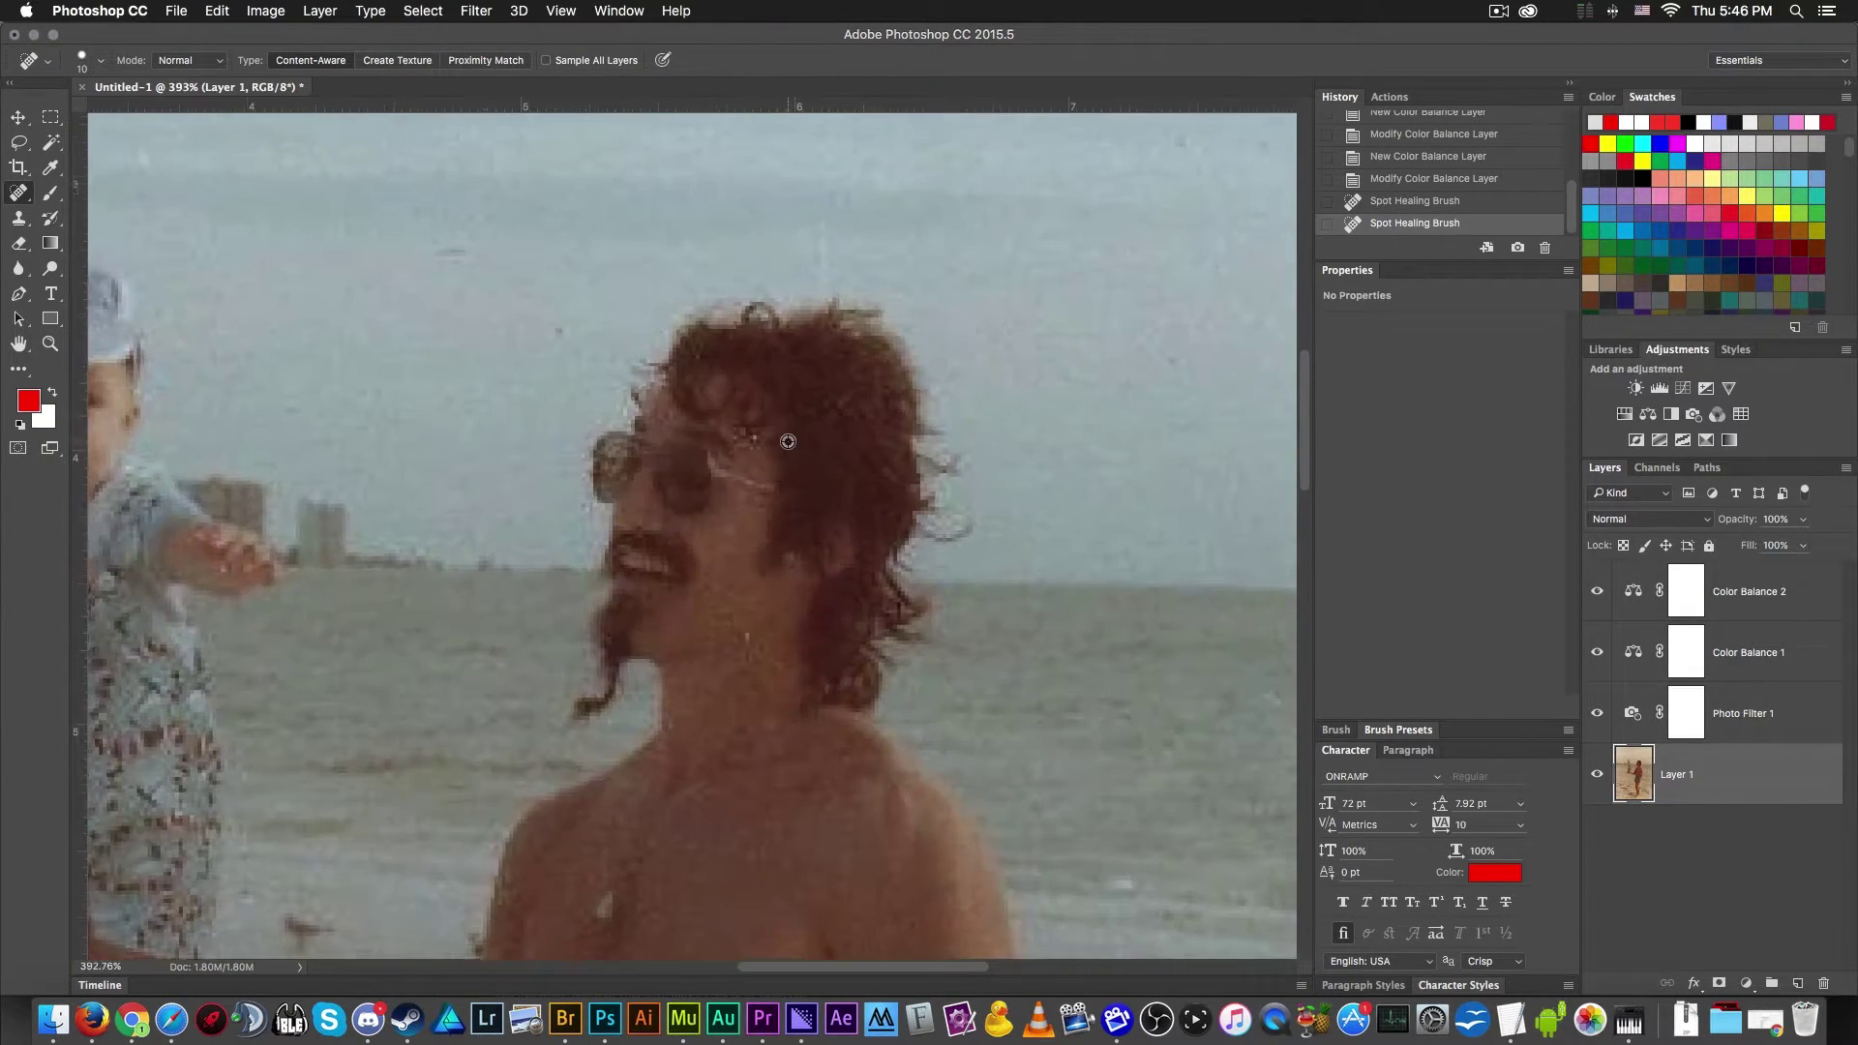
pyautogui.scroll(3, 801, 432)
# - Shrink the healing brush to size 4 and heal the forehead spots and neck marks
pyautogui.scroll(-3, 756, 445)
pyautogui.press('[')
pyautogui.press('[')
pyautogui.press('[')
pyautogui.press('[')
pyautogui.press('[')
pyautogui.press('[')
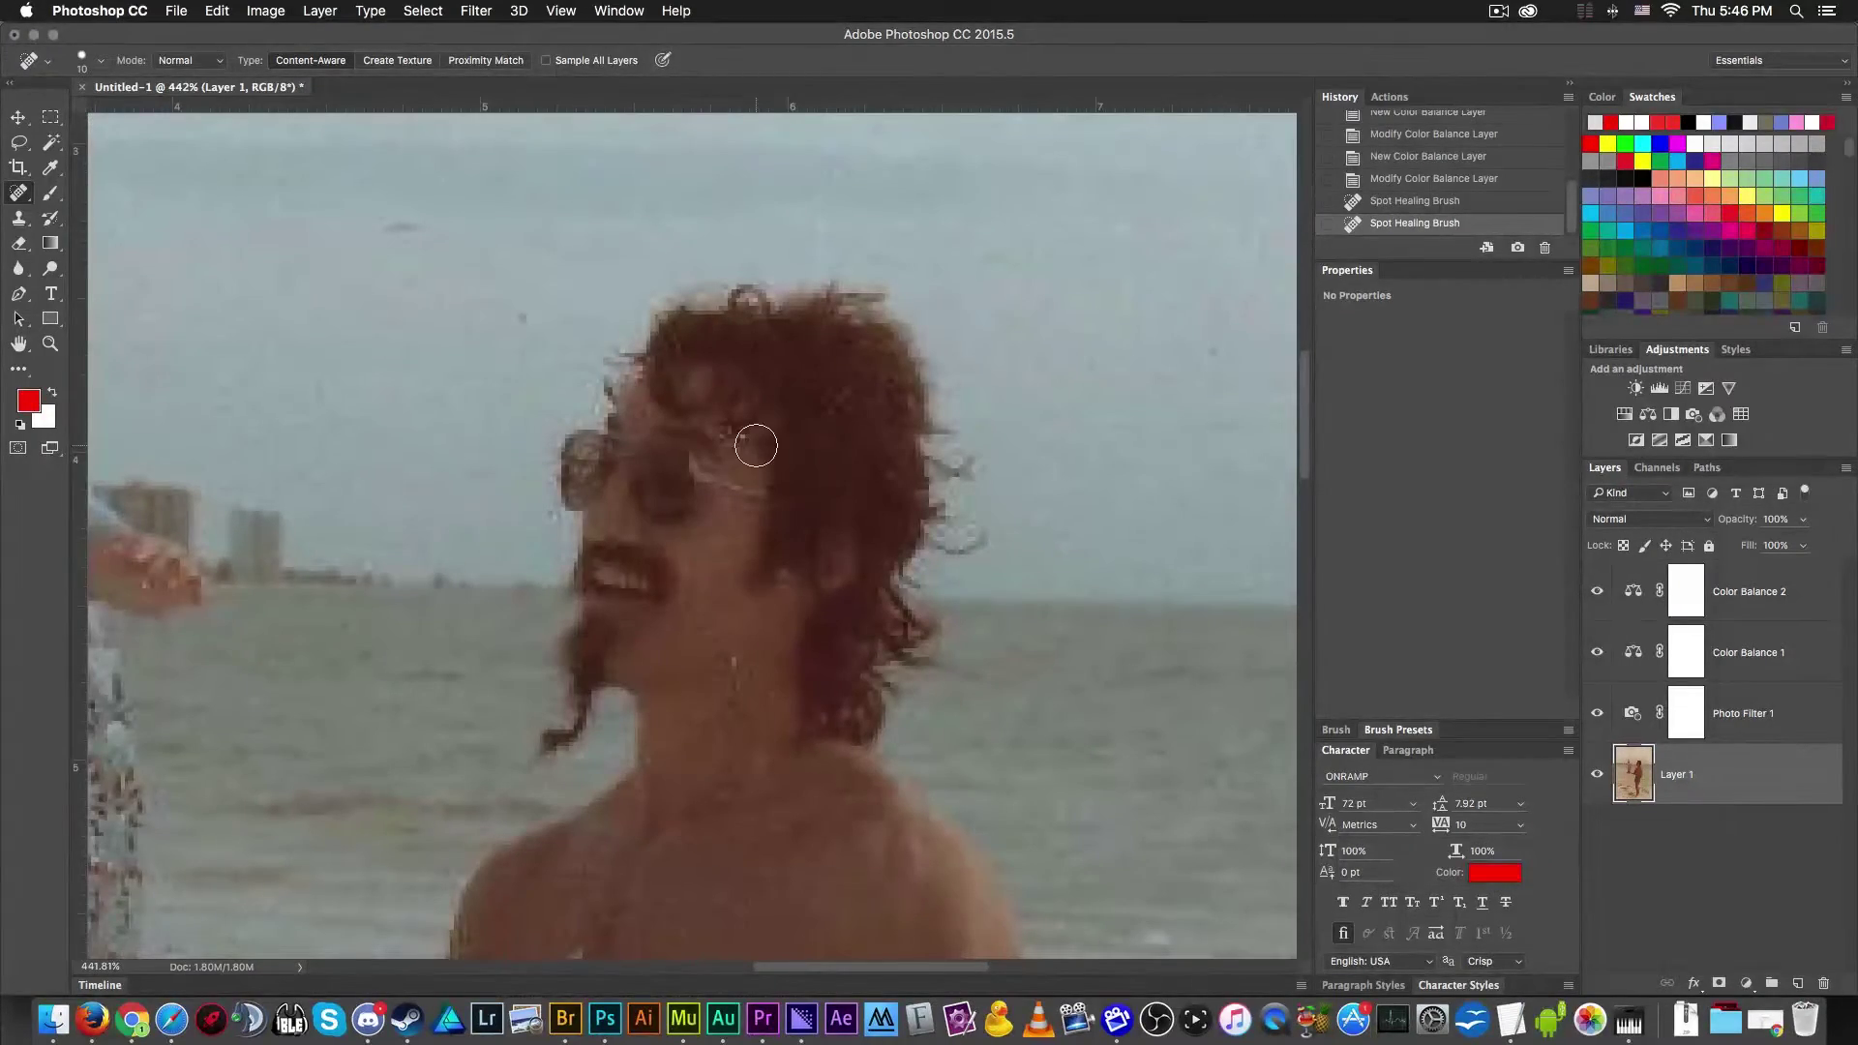
pyautogui.click(744, 437)
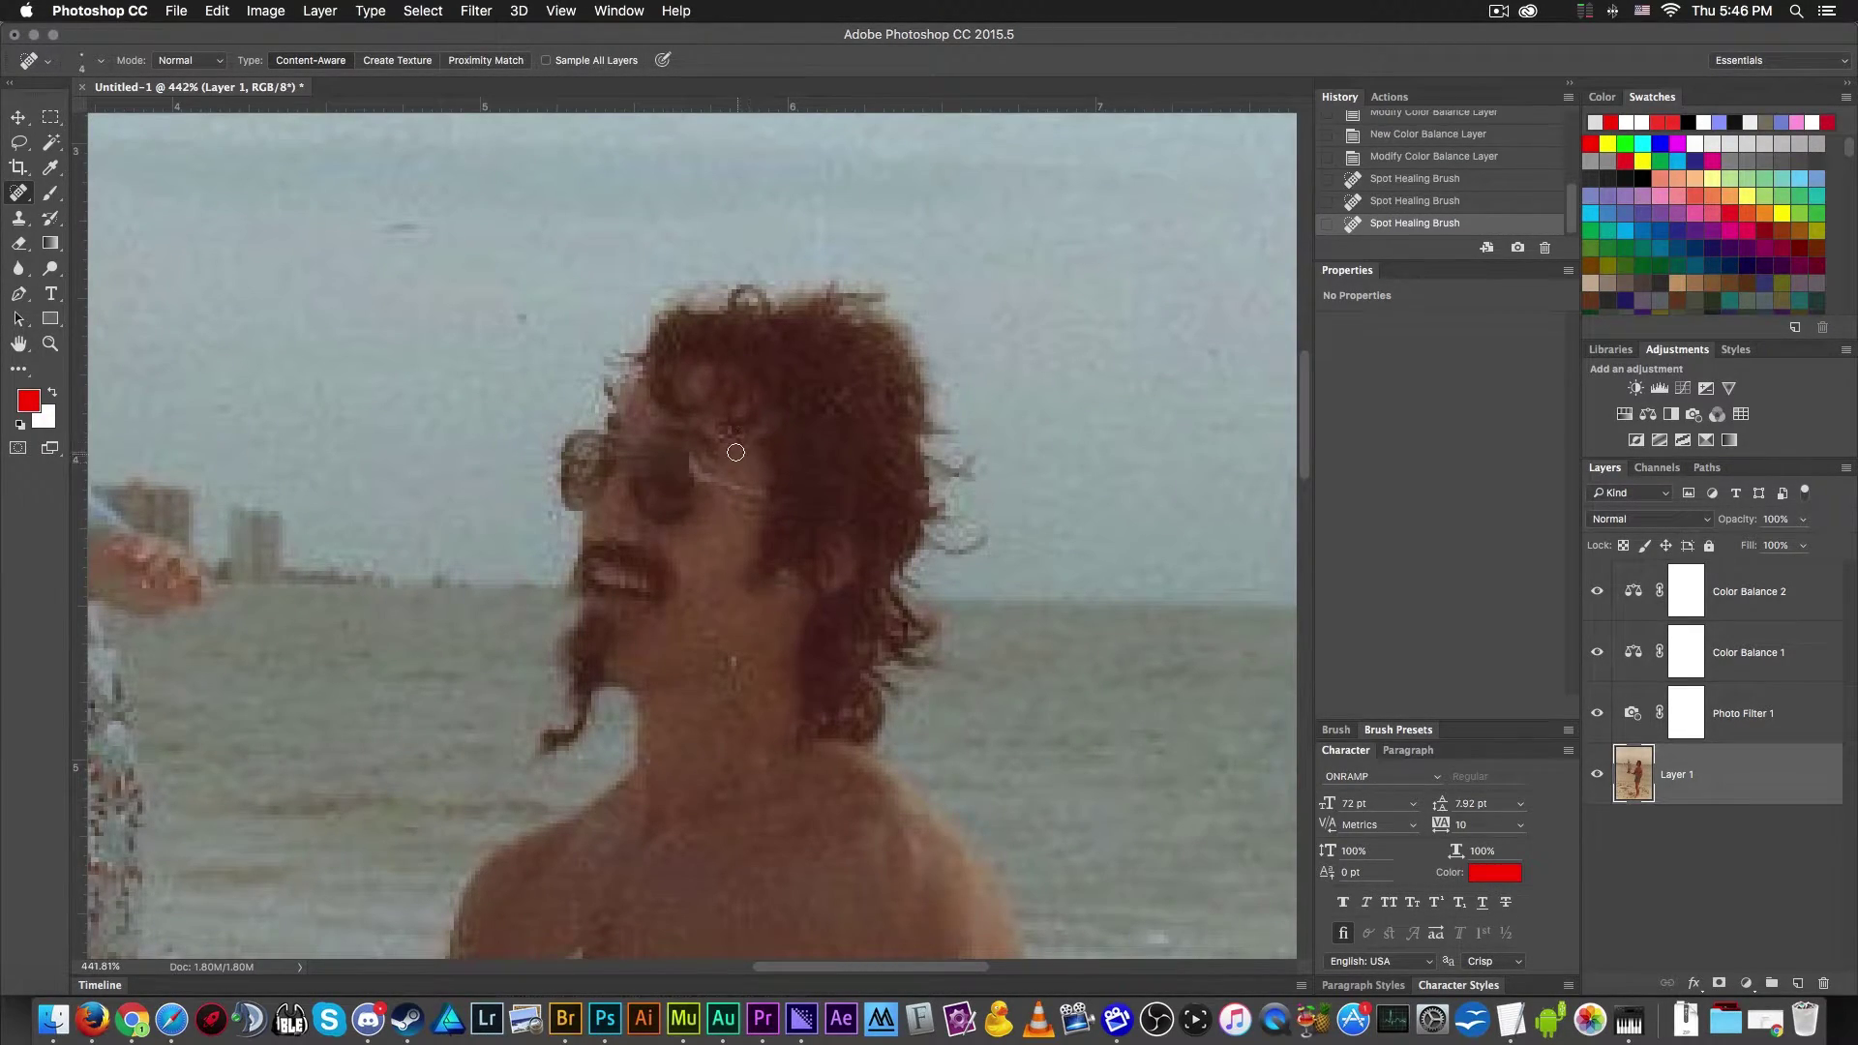
pyautogui.click(716, 430)
pyautogui.click(735, 667)
pyautogui.click(734, 679)
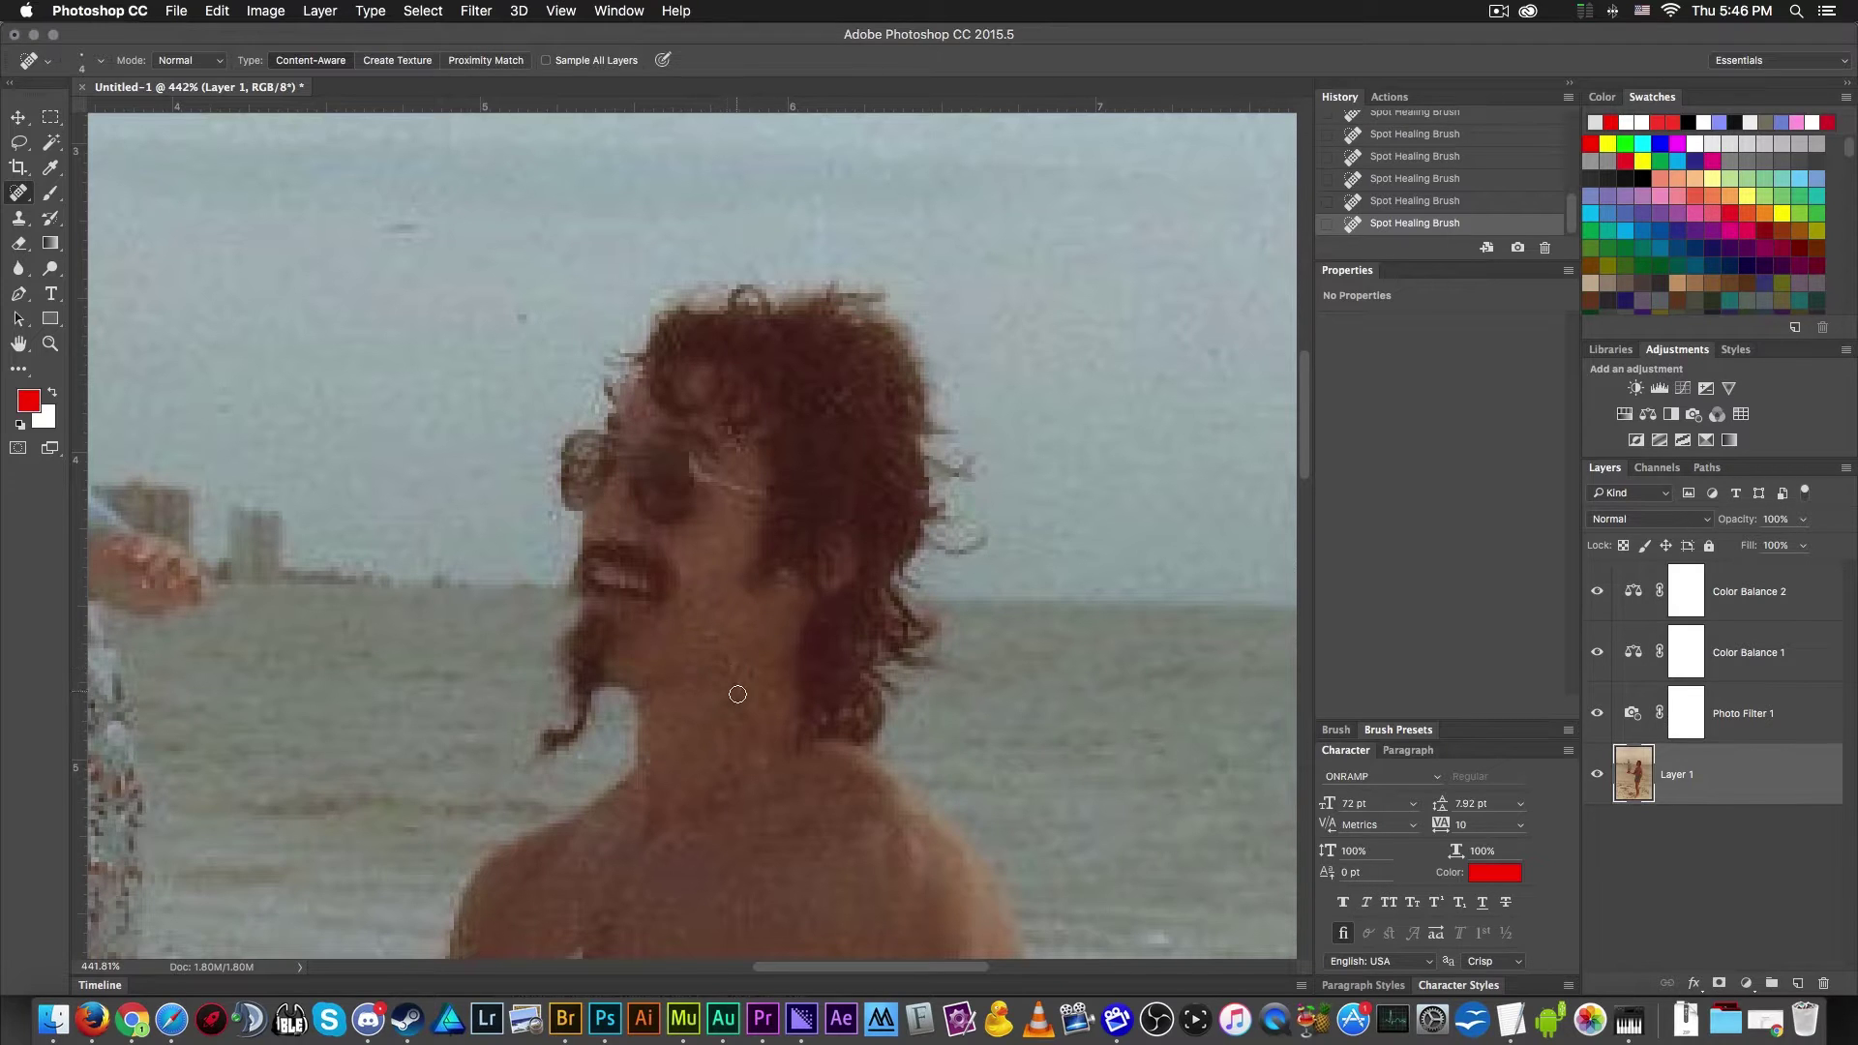
pyautogui.moveTo(735, 689); pyautogui.dragTo(767, 673)
# - Heal the dark spots on the man's forearm and side
pyautogui.scroll(-2, 717, 766)
pyautogui.scroll(-6, 717, 766)
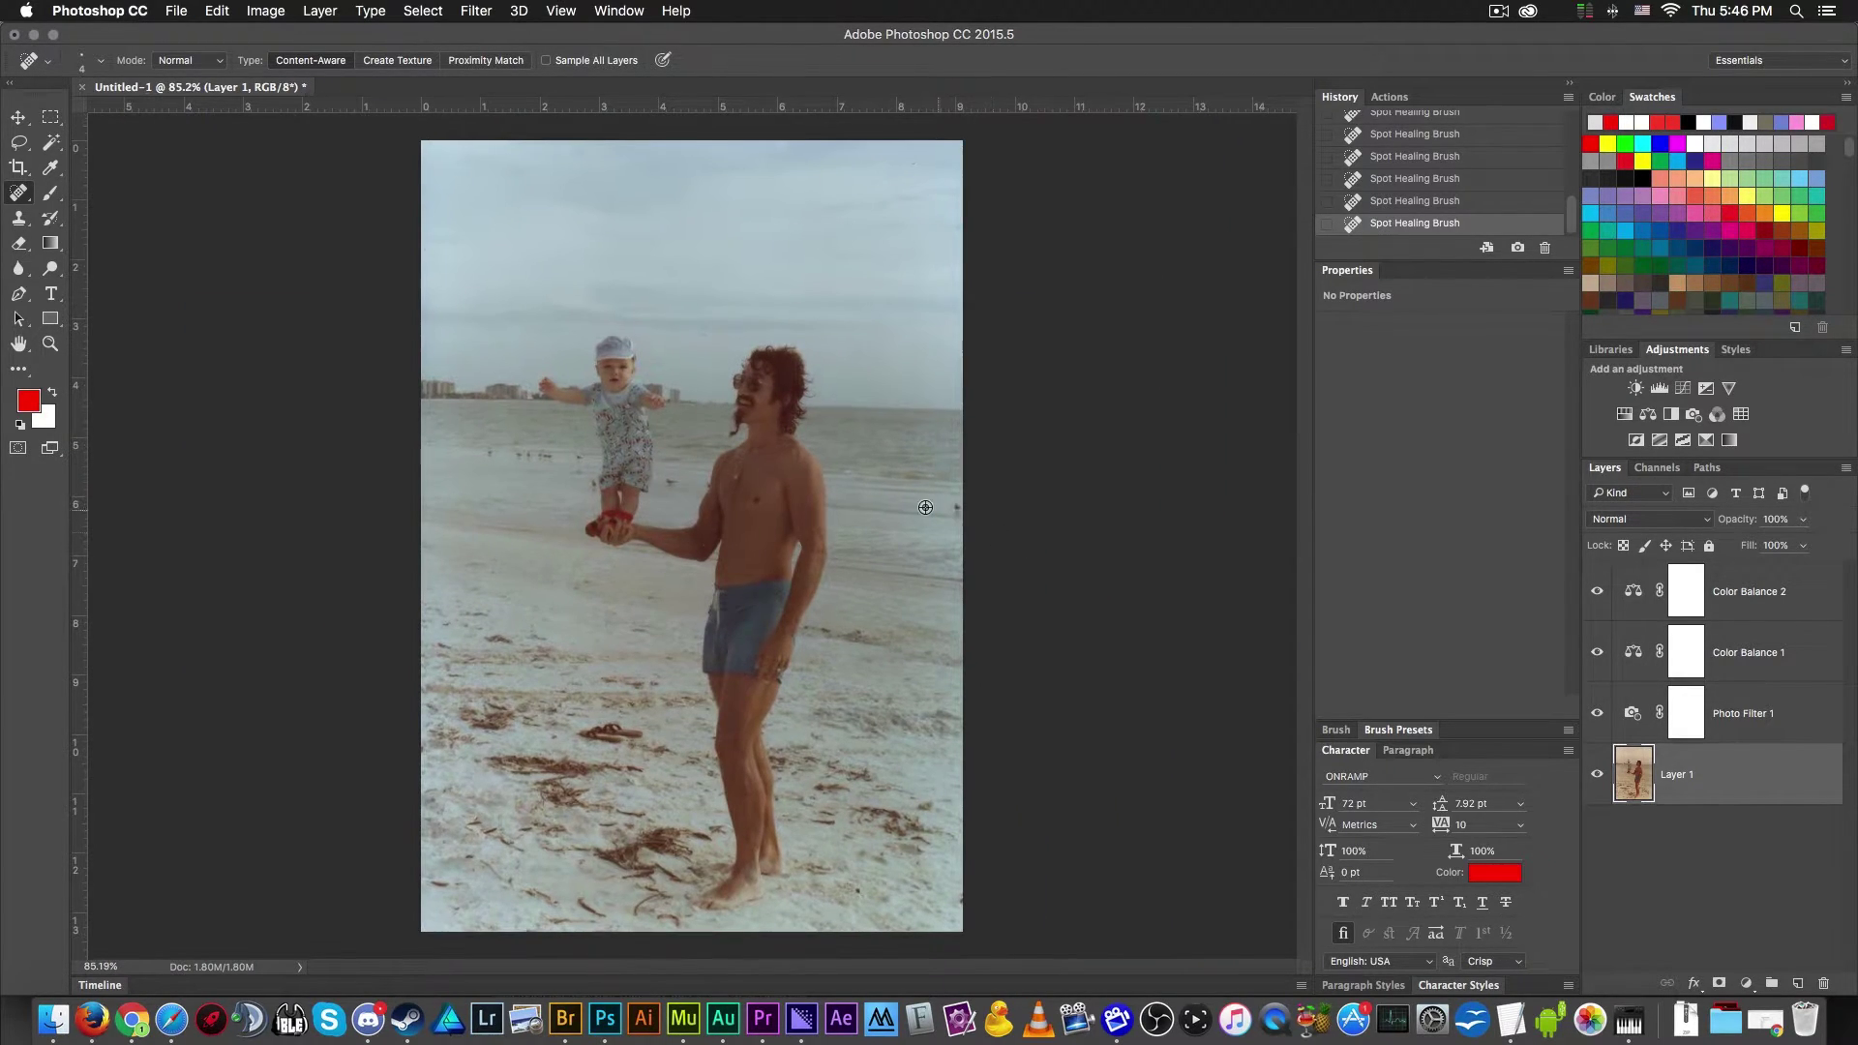
pyautogui.scroll(3, 539, 411)
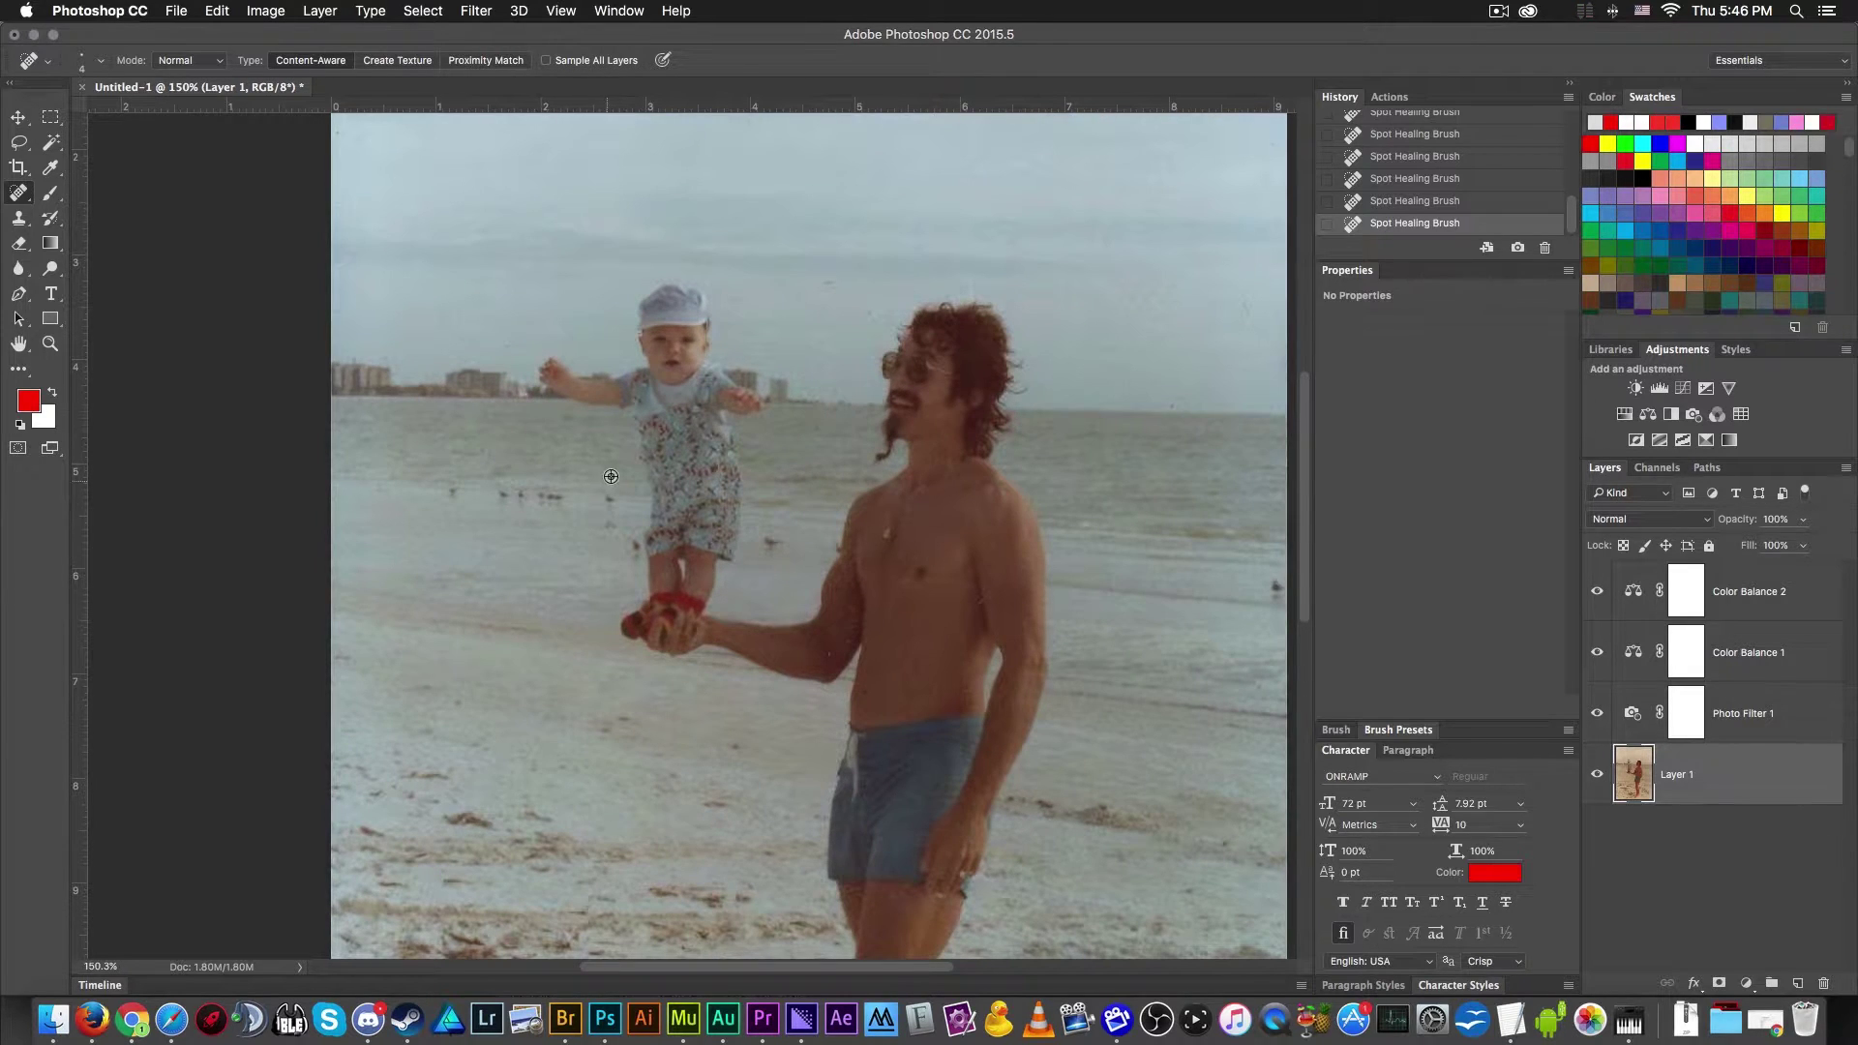
pyautogui.scroll(-2, 373, 823)
pyautogui.scroll(6, 370, 845)
pyautogui.scroll(-4, 370, 845)
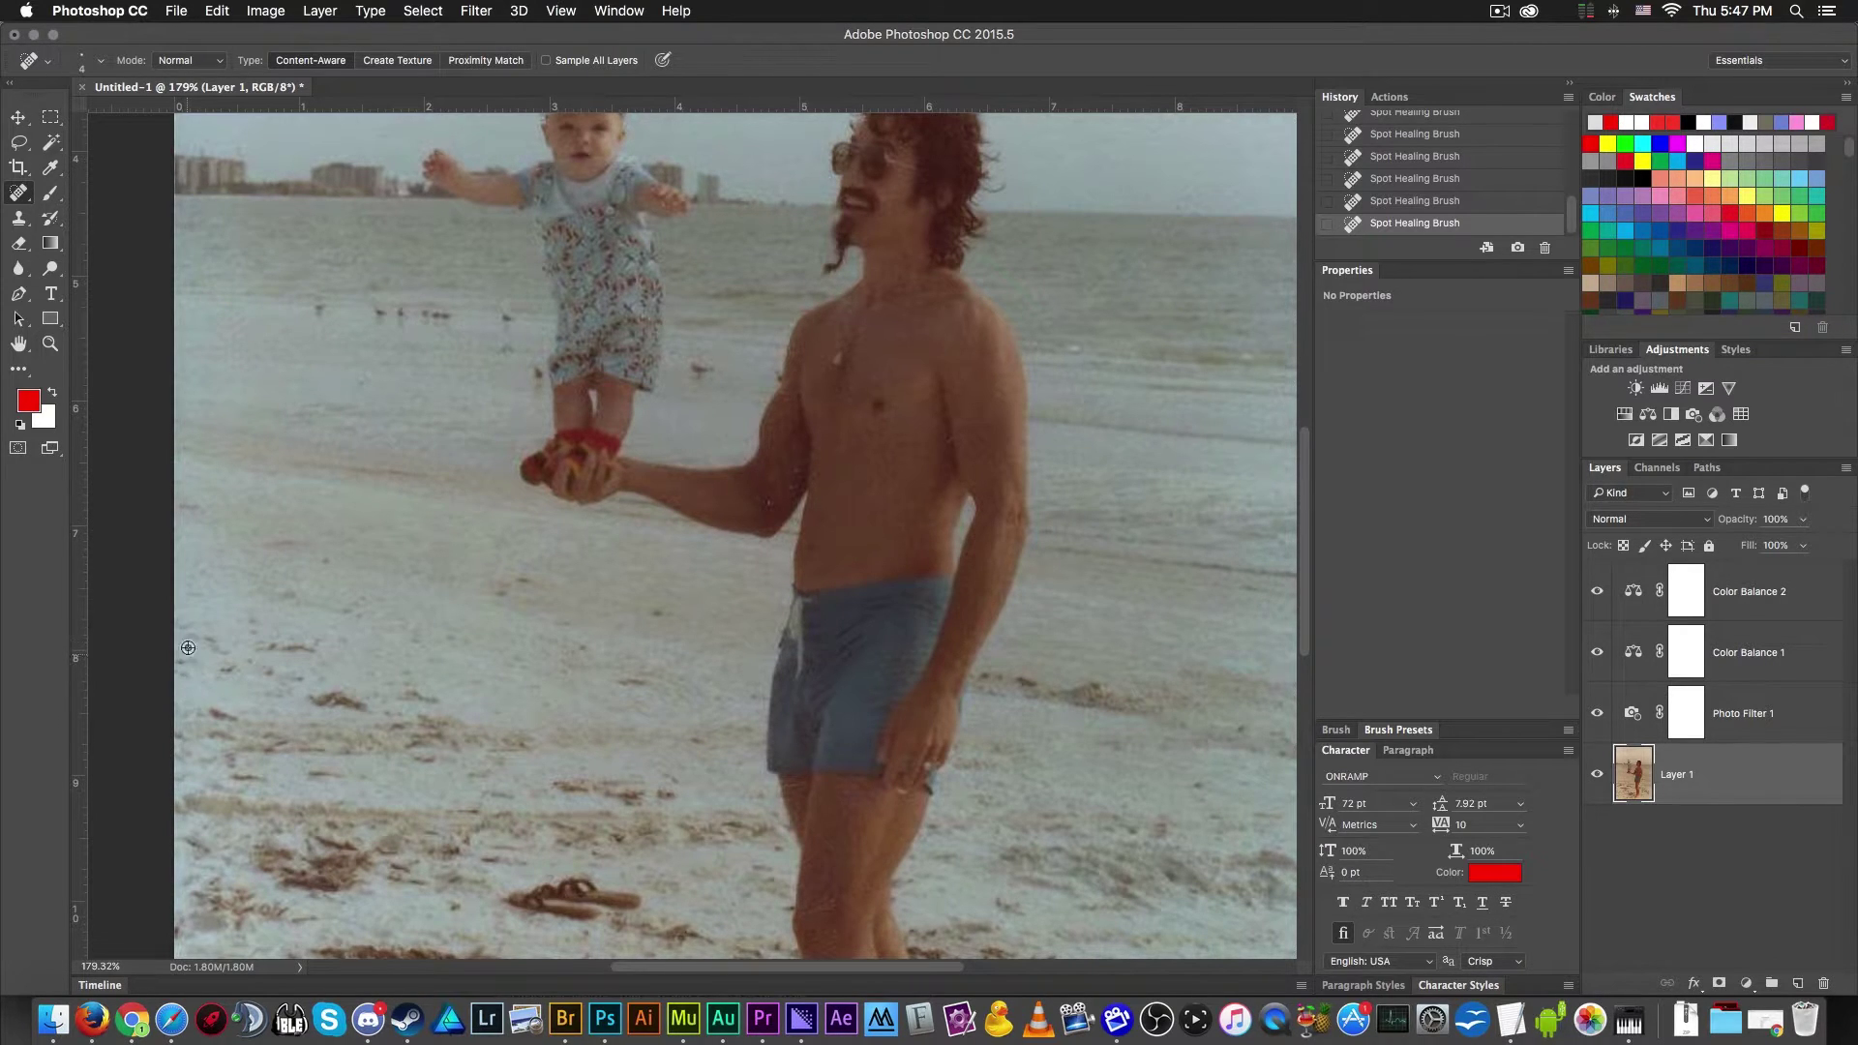
pyautogui.scroll(3, 189, 409)
pyautogui.scroll(2, 190, 408)
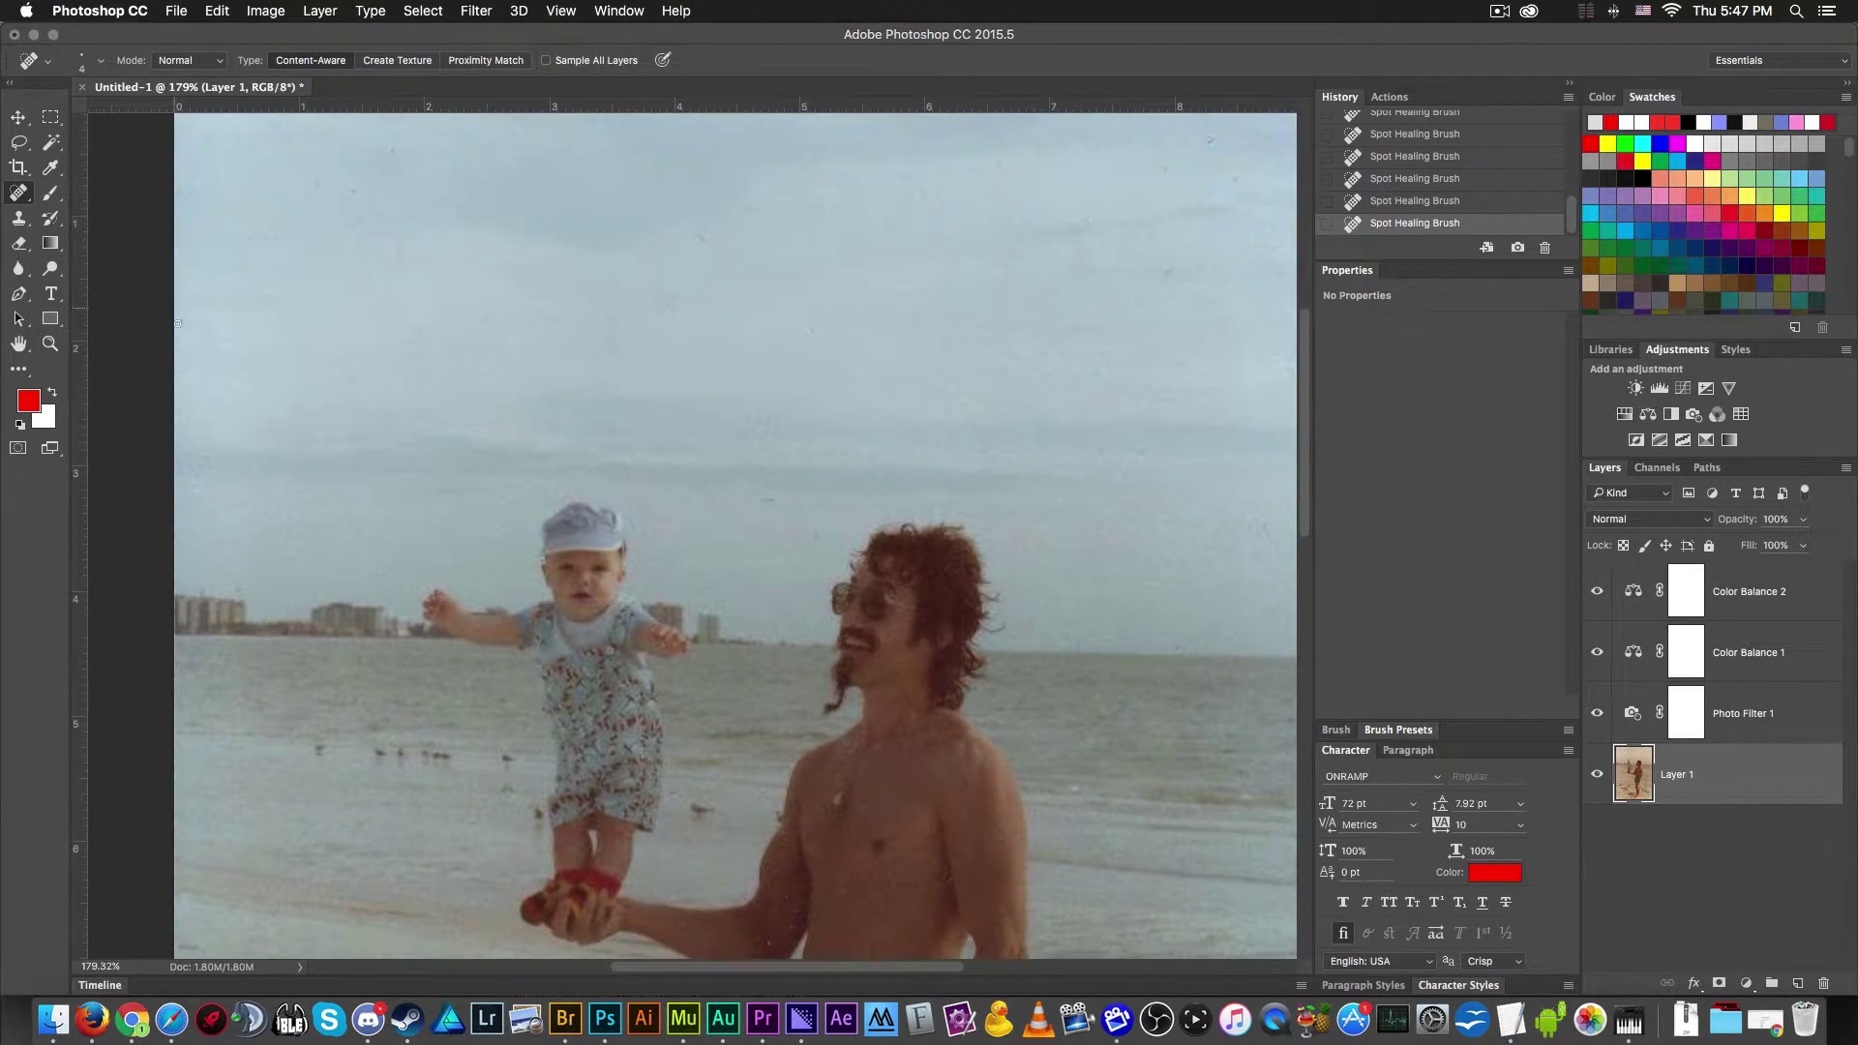
pyautogui.scroll(-5, 452, 523)
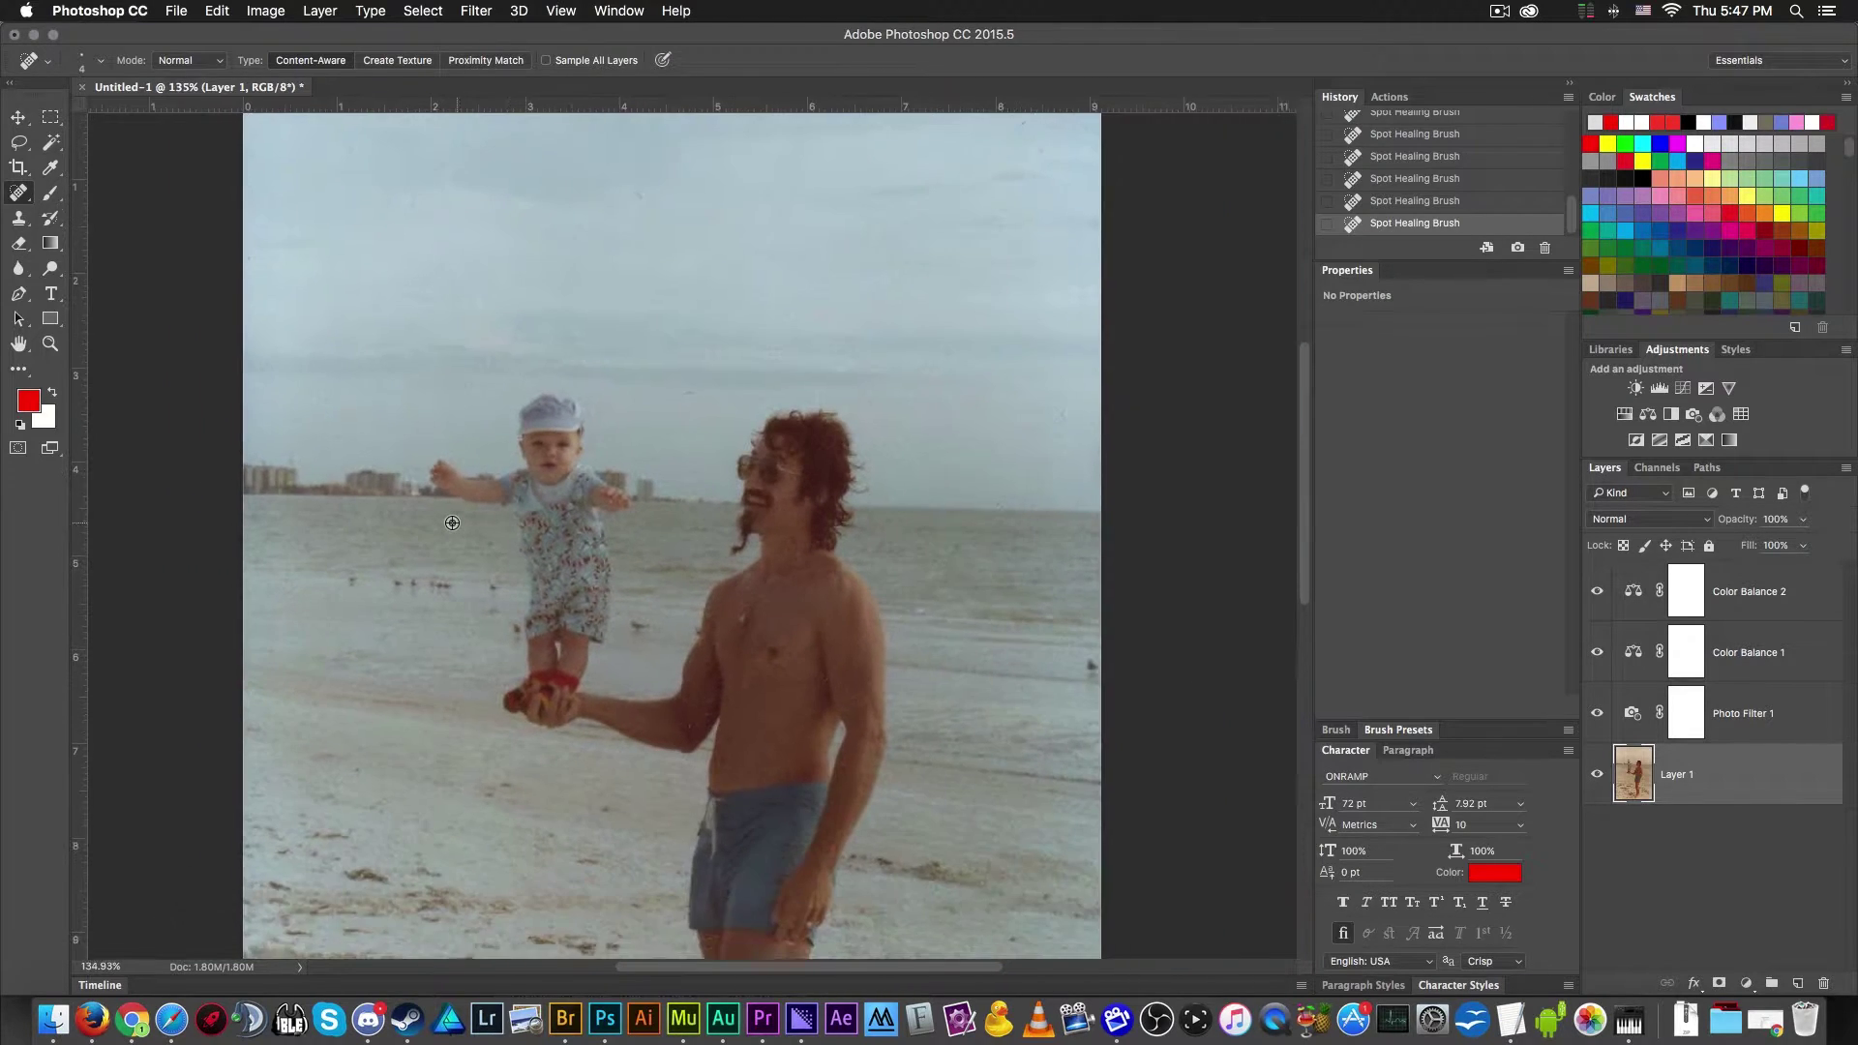
pyautogui.scroll(3, 451, 523)
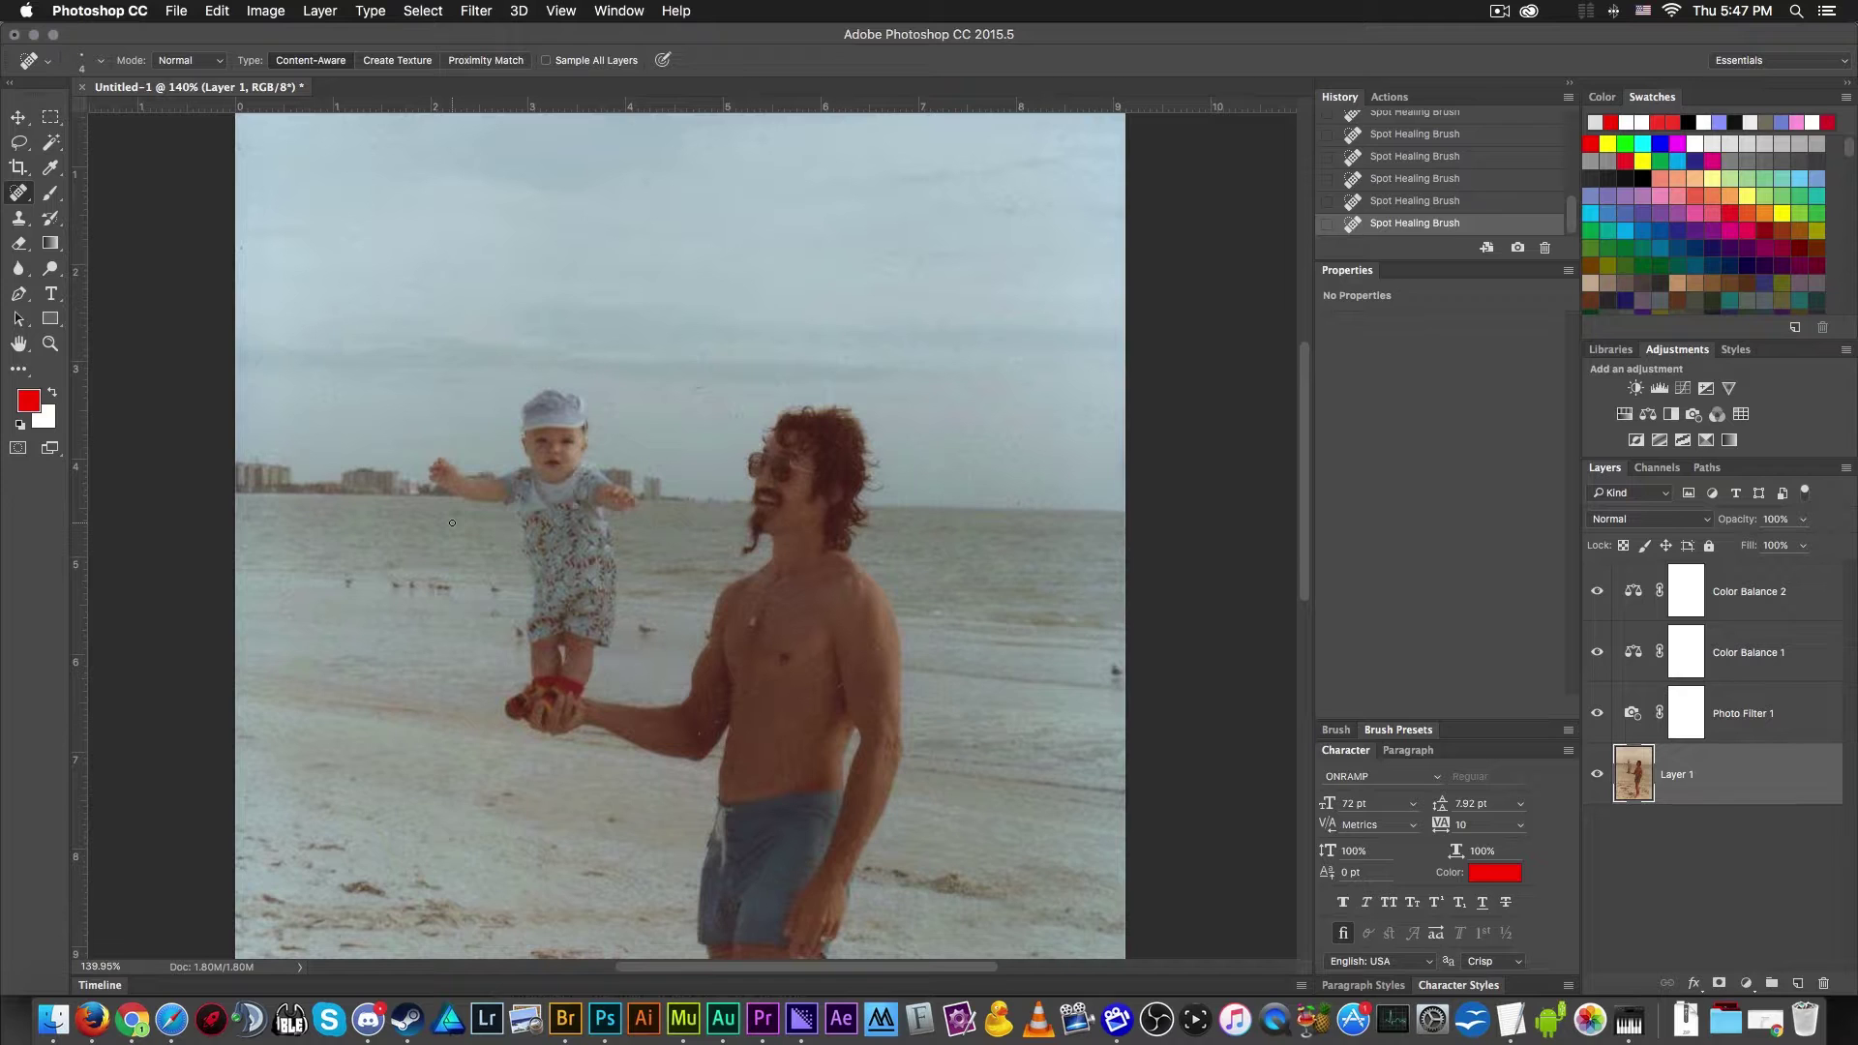
pyautogui.scroll(6, 779, 747)
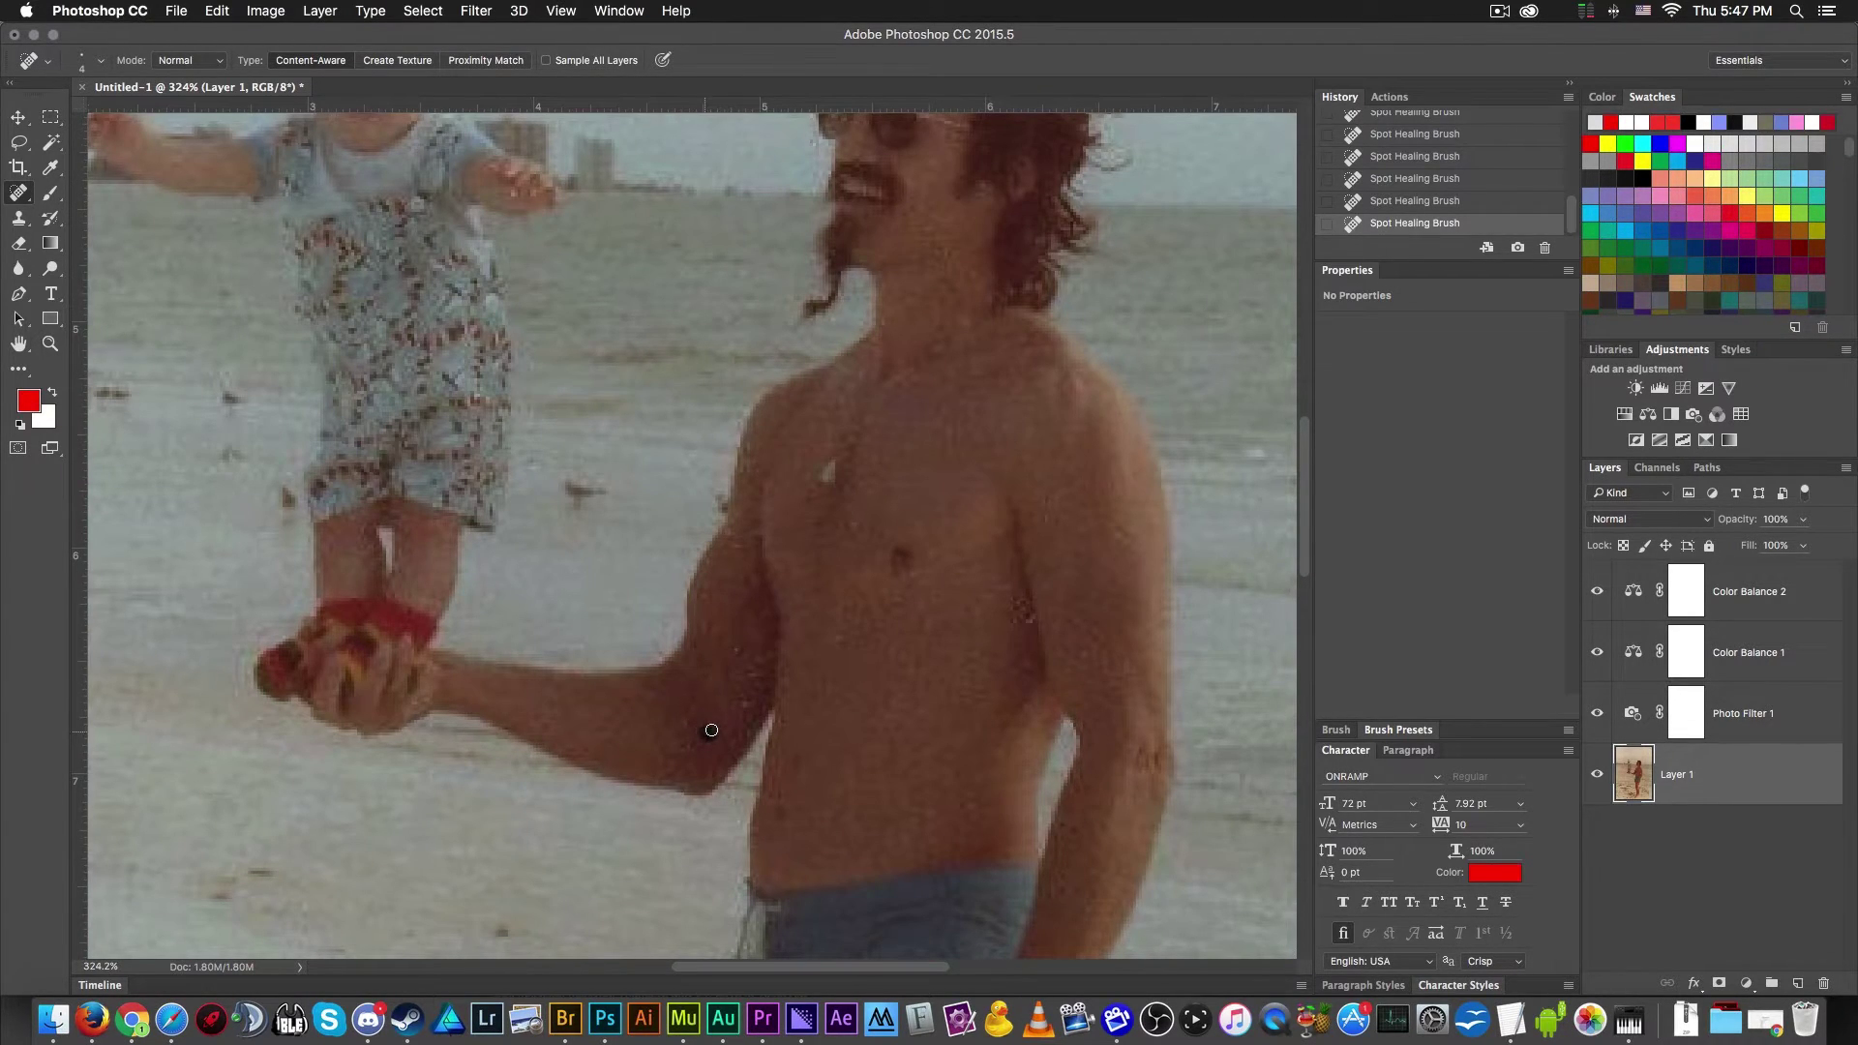
pyautogui.click(743, 707)
pyautogui.click(1028, 603)
# - Heal the white blemish and the light spot on the man's chest
pyautogui.scroll(-5, 853, 488)
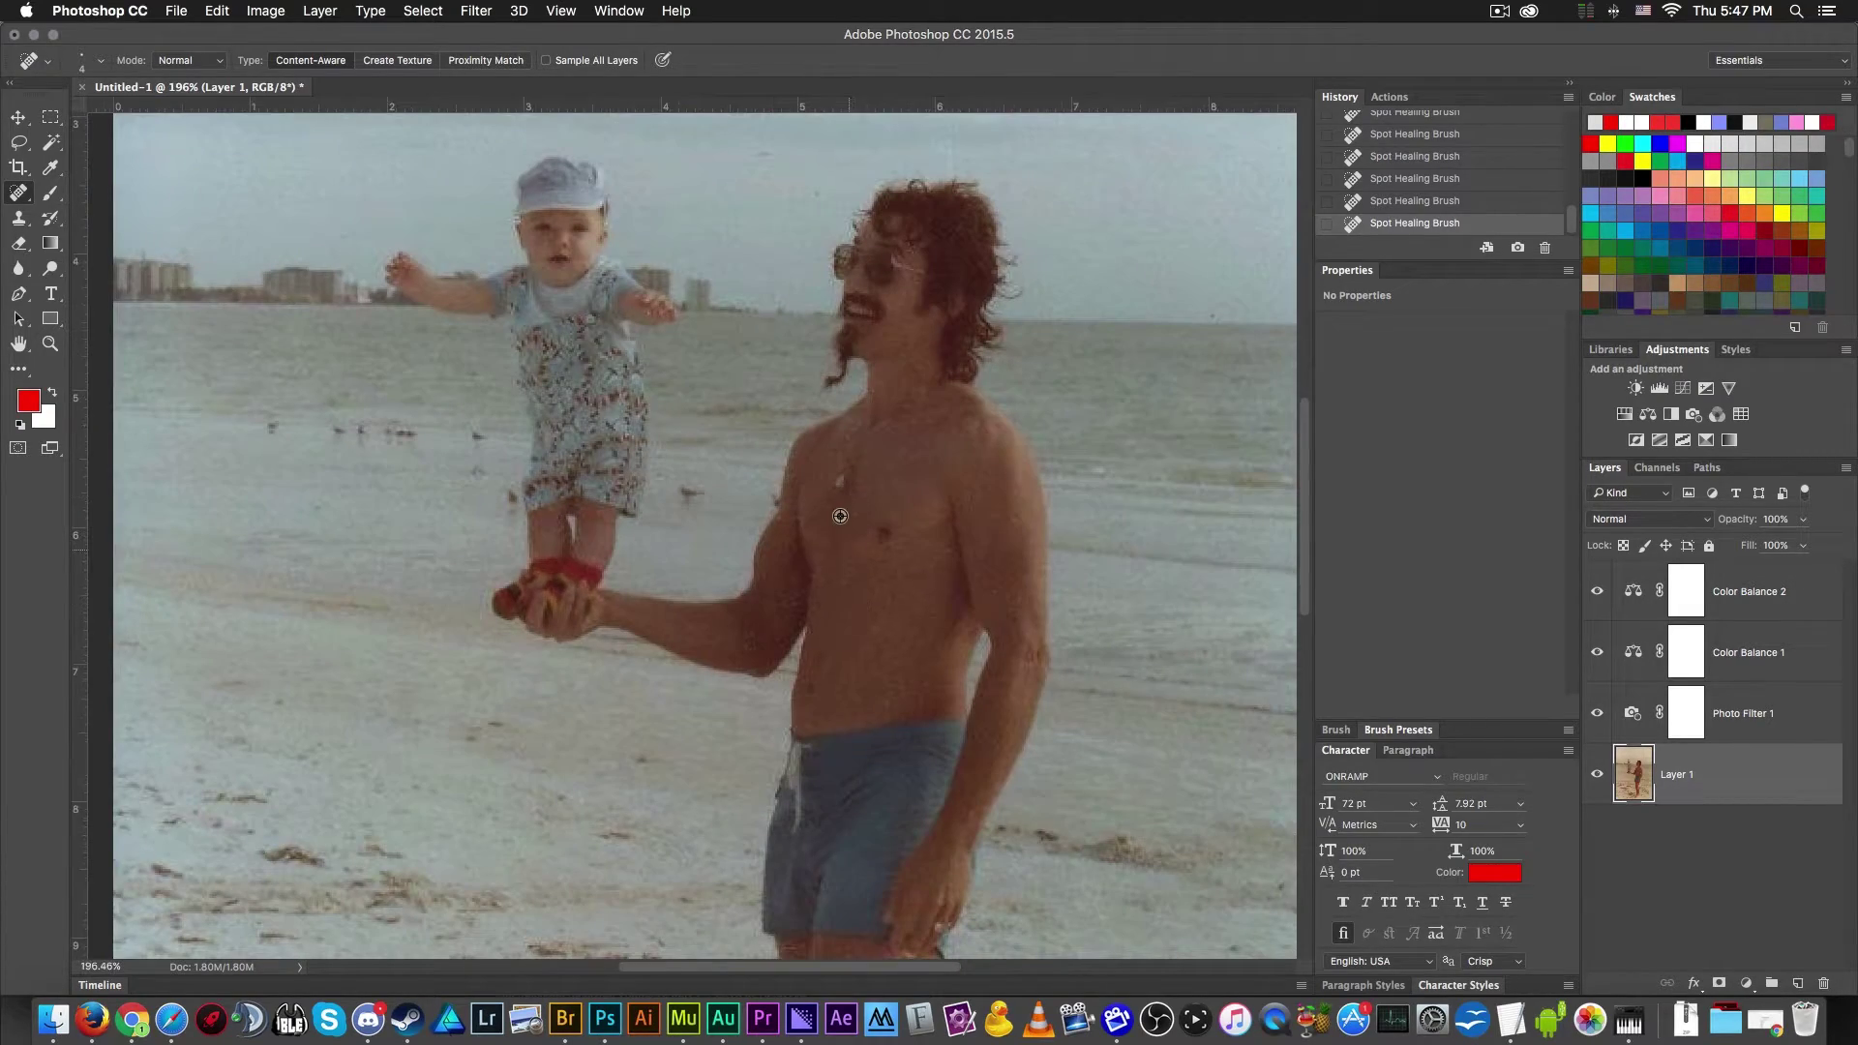
pyautogui.scroll(6, 849, 531)
pyautogui.scroll(-5, 846, 480)
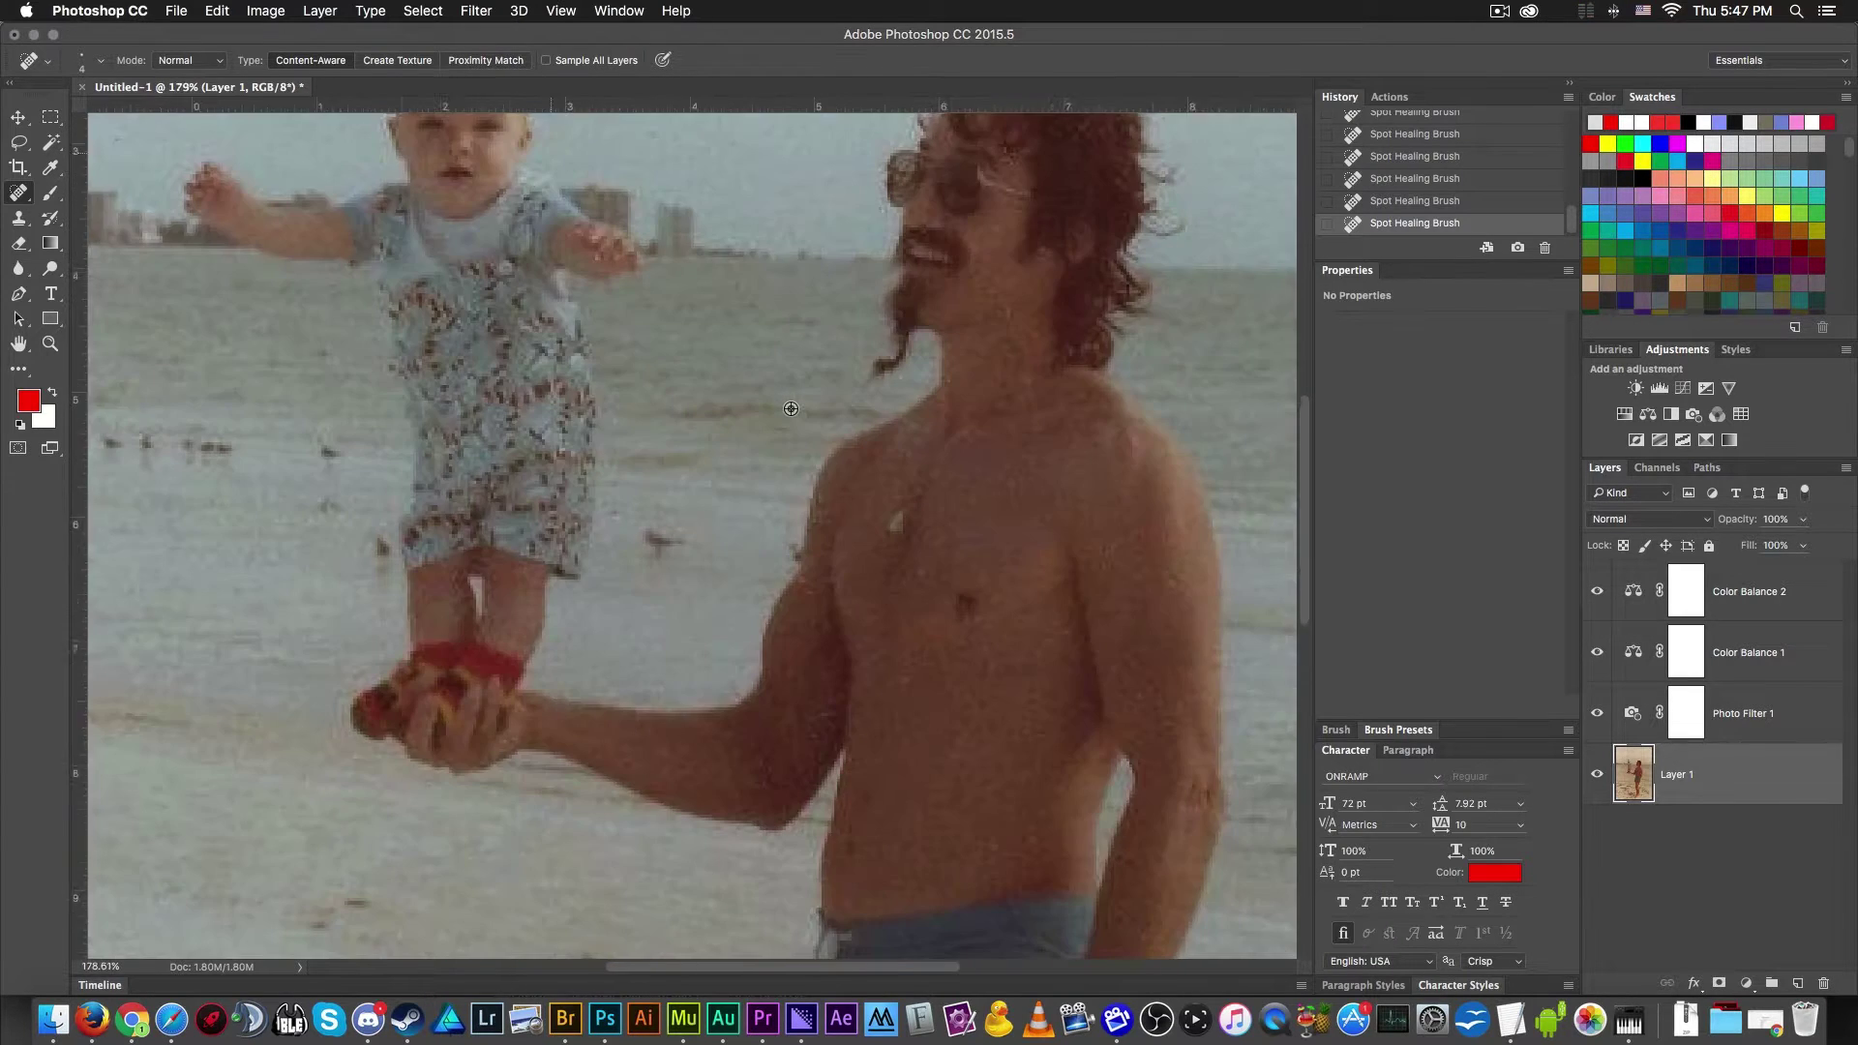
pyautogui.scroll(4, 785, 411)
pyautogui.moveTo(900, 528); pyautogui.dragTo(896, 515)
pyautogui.scroll(-3, 1060, 579)
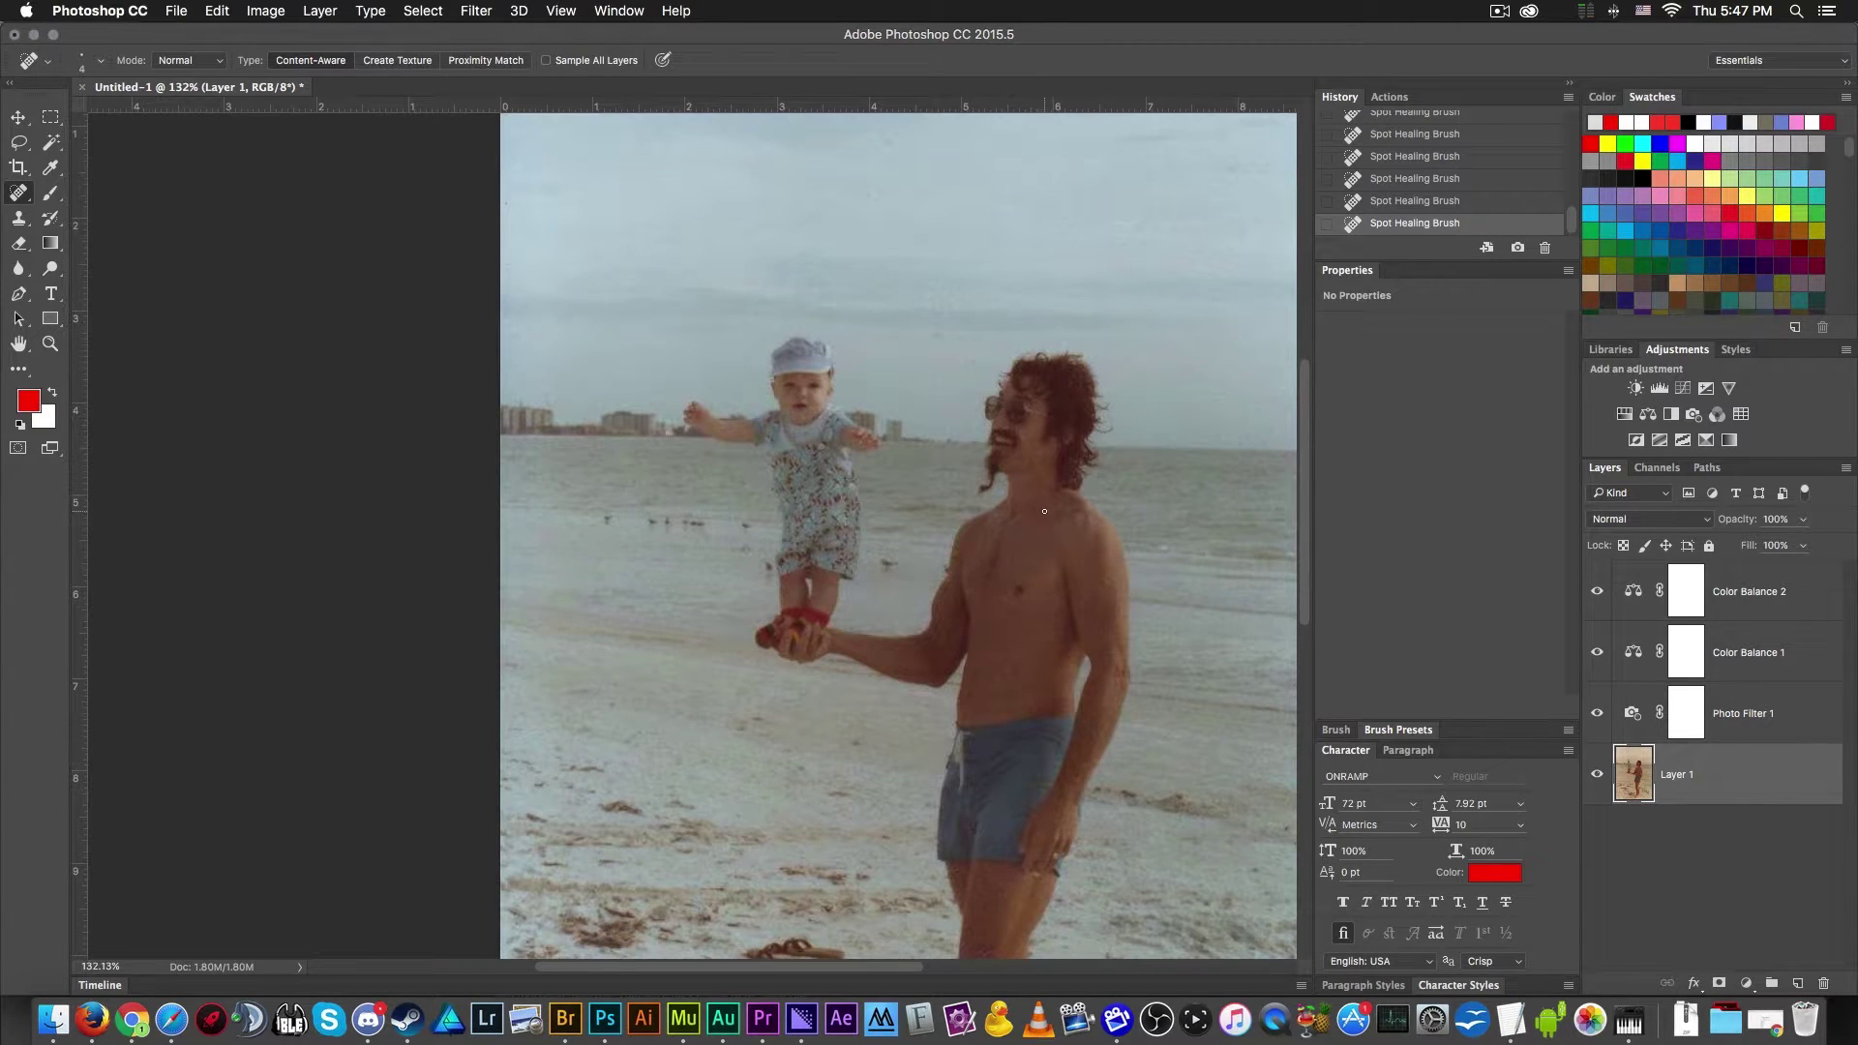
pyautogui.scroll(2, 1055, 584)
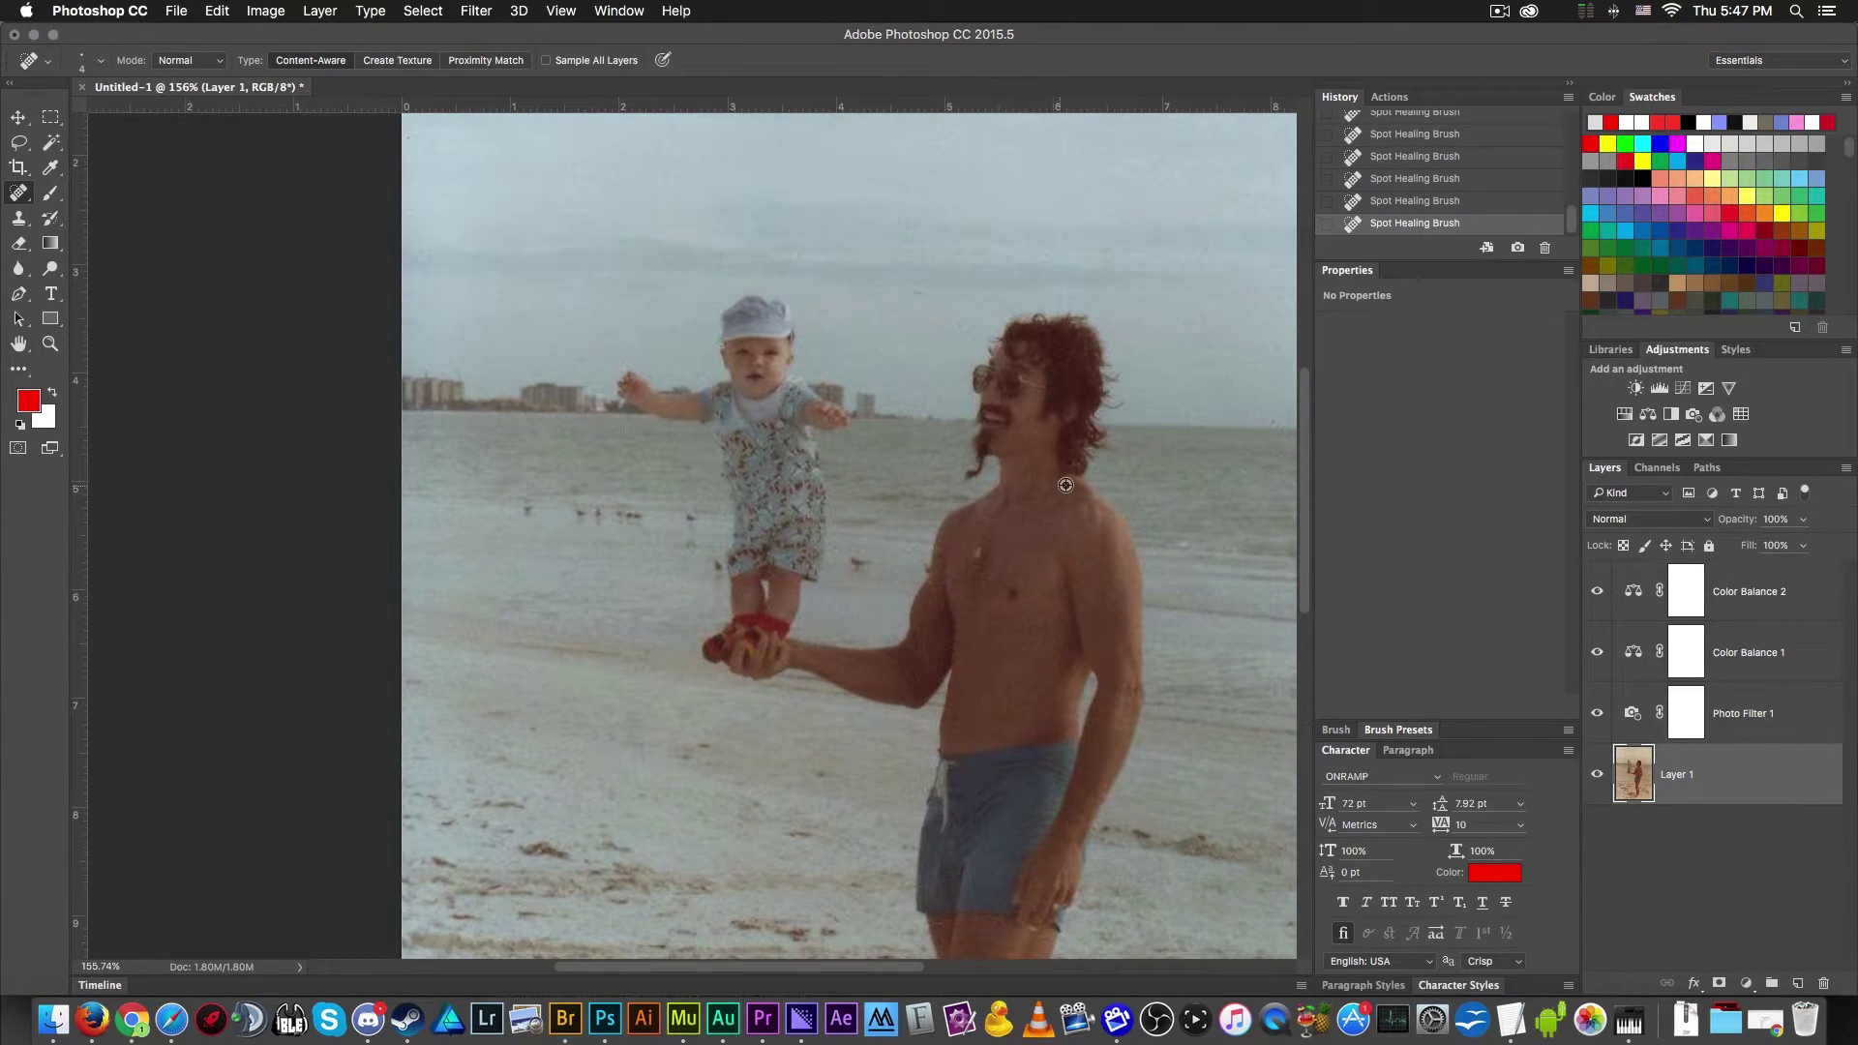
pyautogui.moveTo(983, 571); pyautogui.dragTo(980, 559)
pyautogui.scroll(-4, 1036, 647)
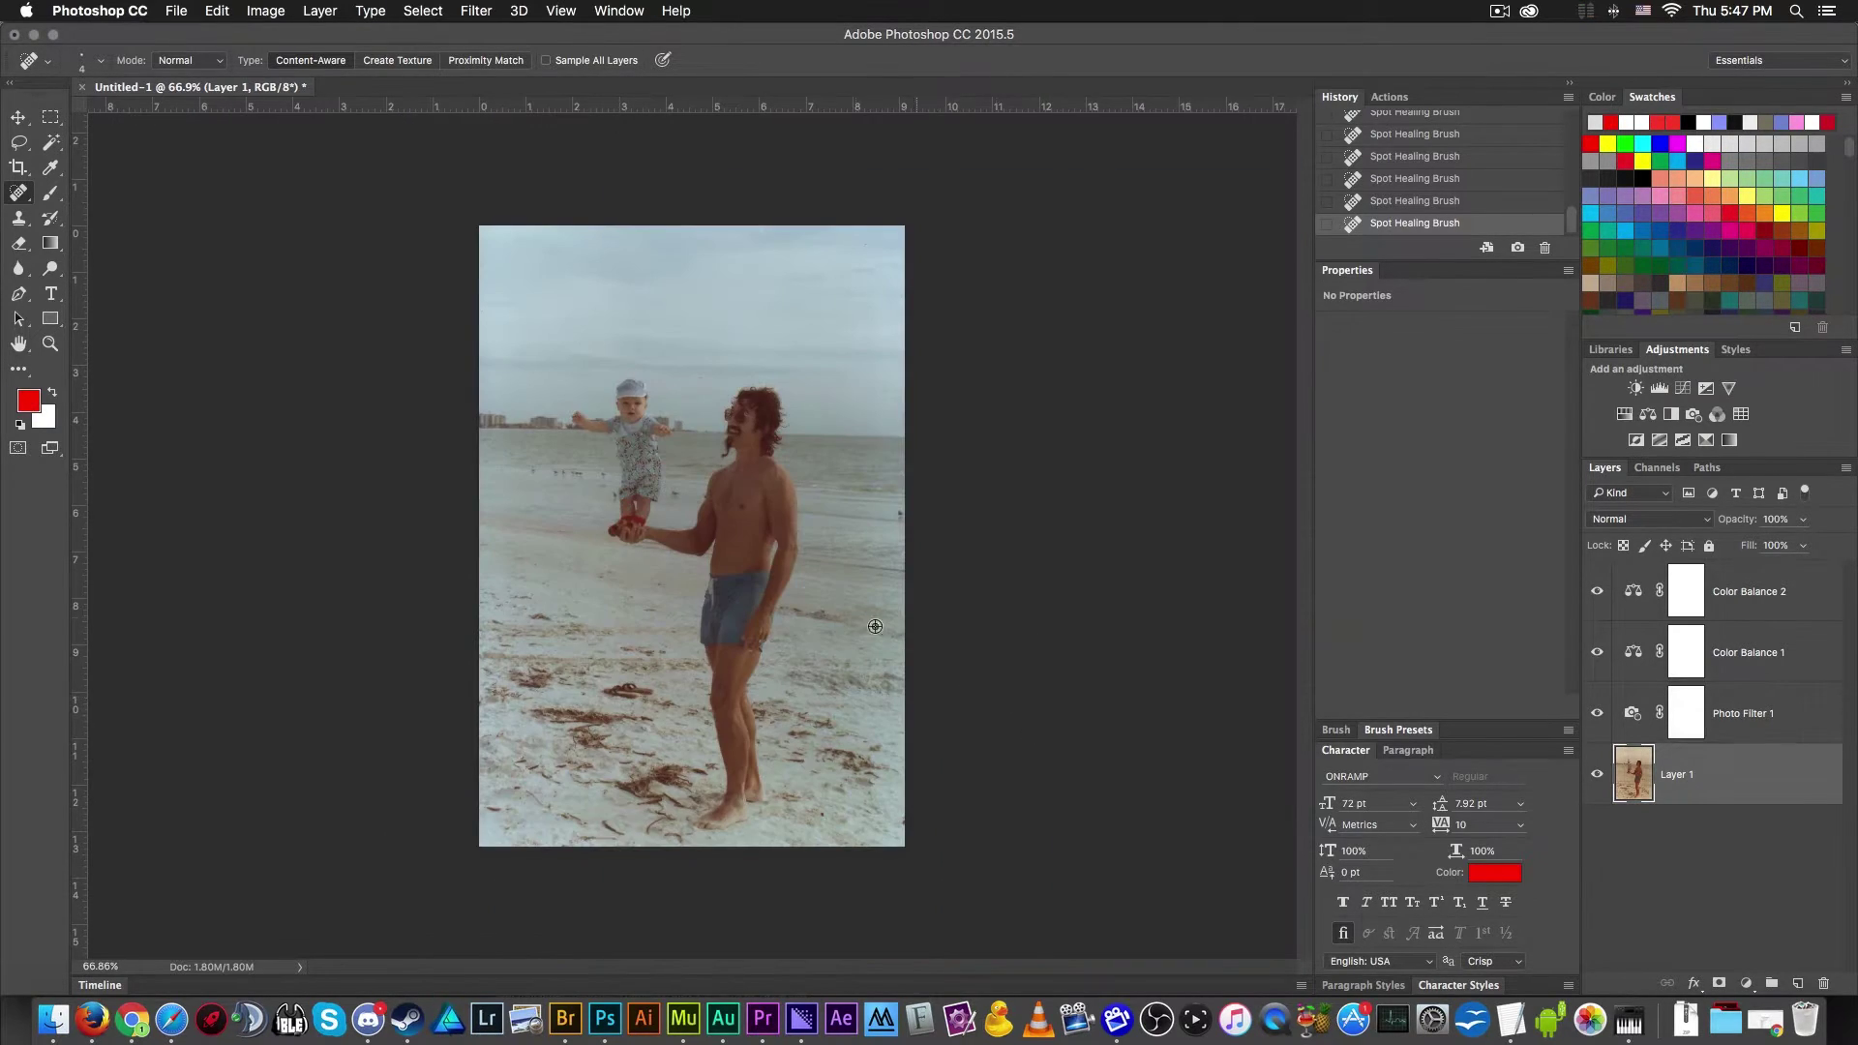
pyautogui.scroll(2, 797, 591)
pyautogui.scroll(1, 797, 591)
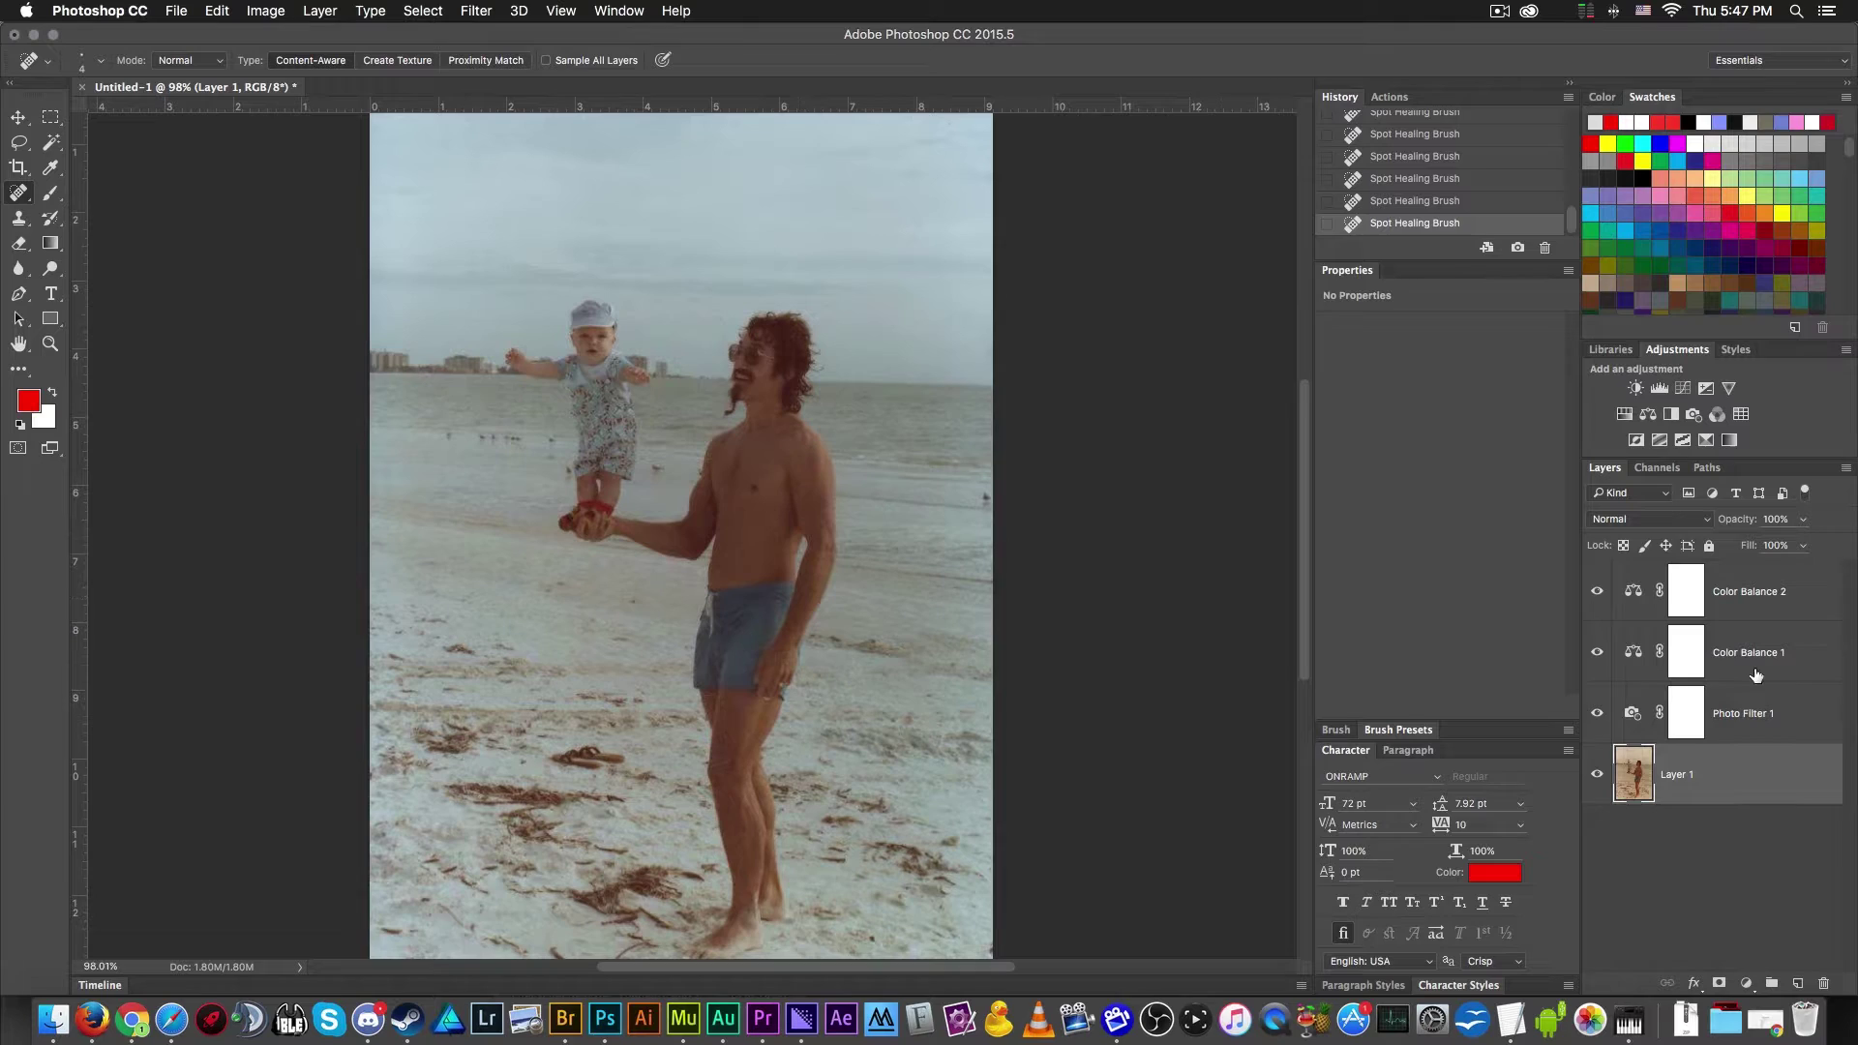
# - Check Color Balance 2's shadow values, then nudge its midtones toward cyan, magenta and yellow–blue
pyautogui.click(1741, 589)
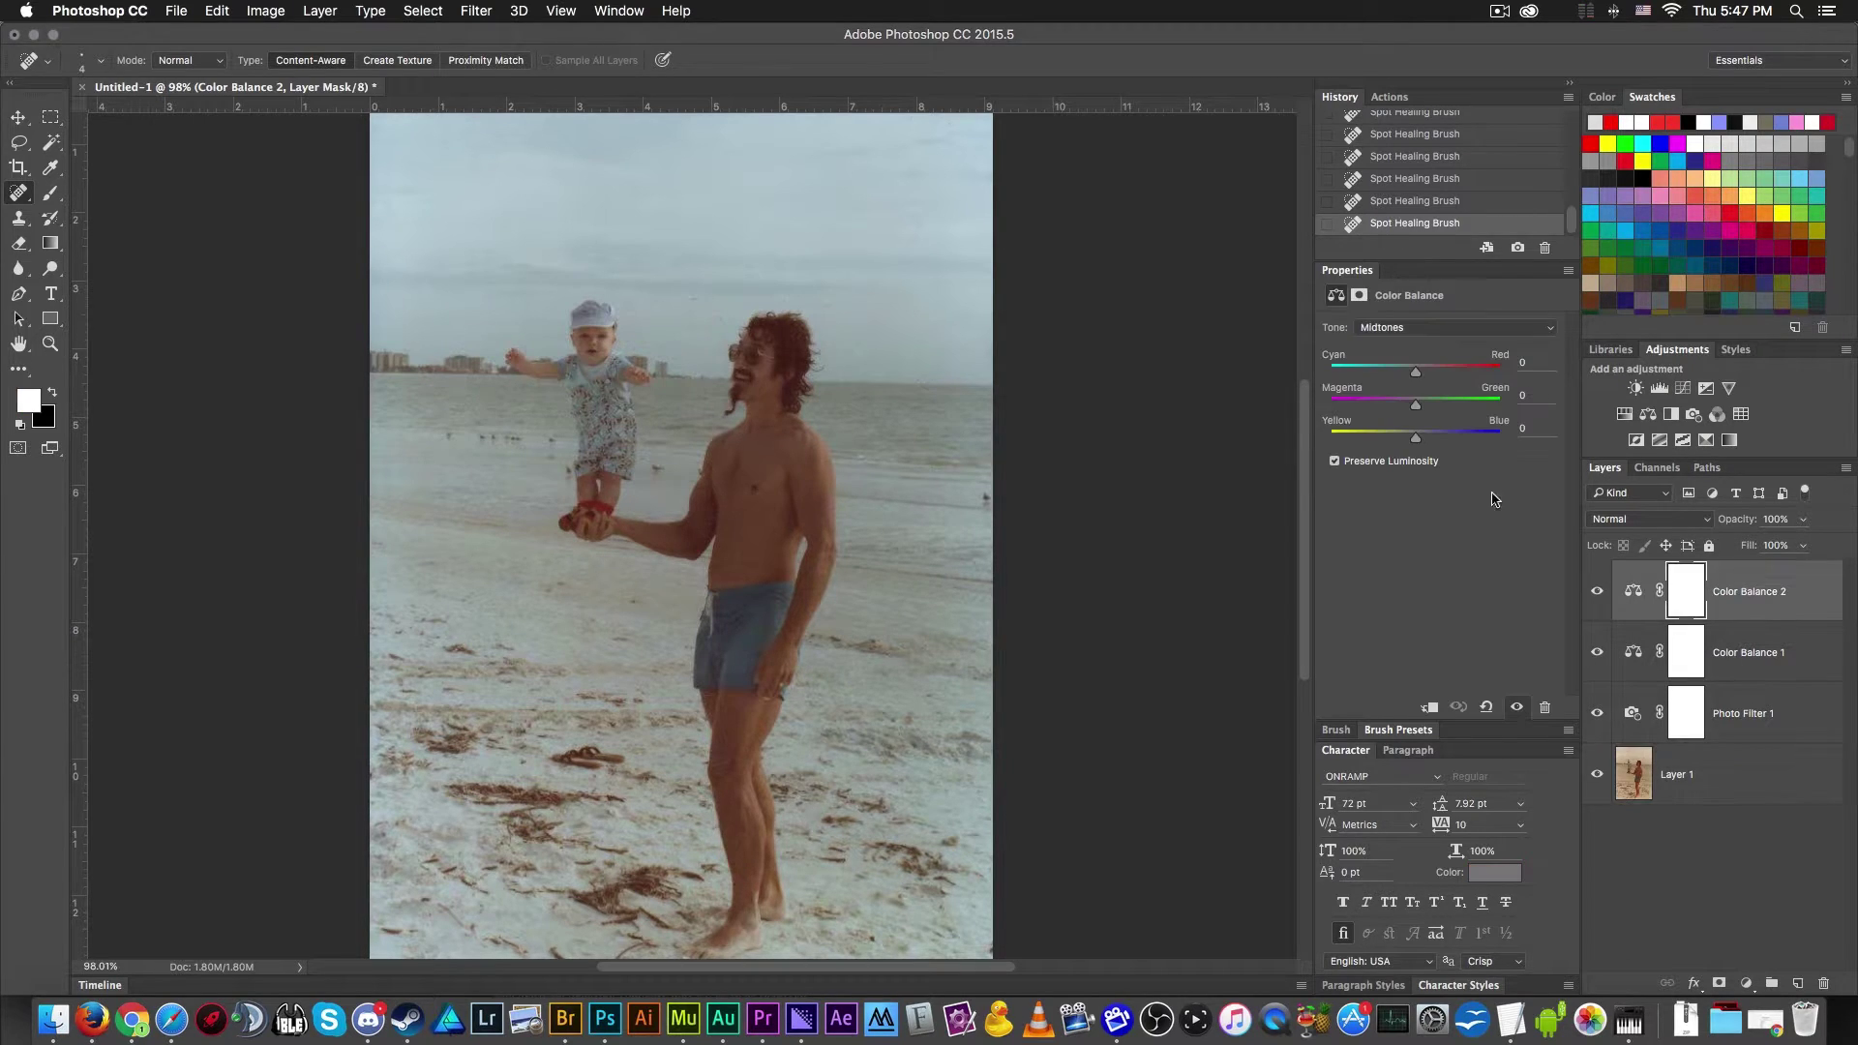
pyautogui.click(1394, 326)
pyautogui.click(1394, 311)
pyautogui.click(1418, 330)
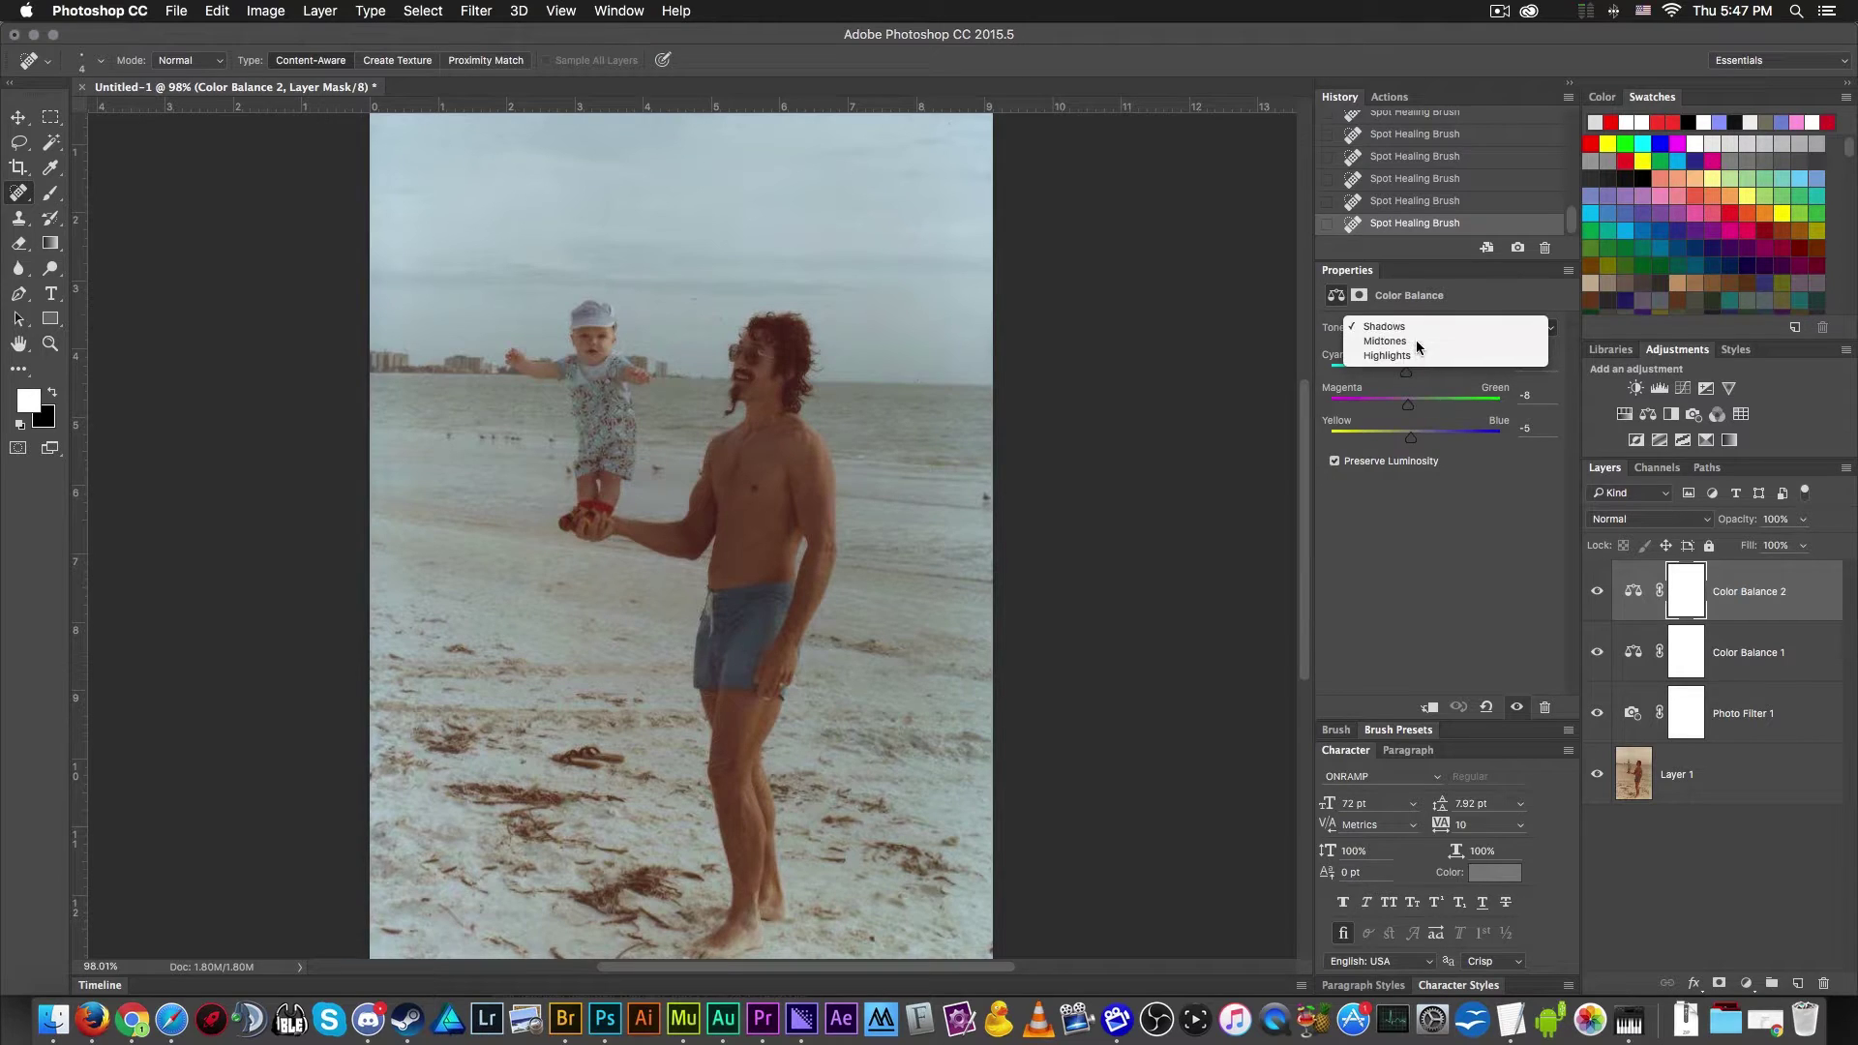
pyautogui.click(1415, 340)
pyautogui.moveTo(1415, 371); pyautogui.dragTo(1410, 375)
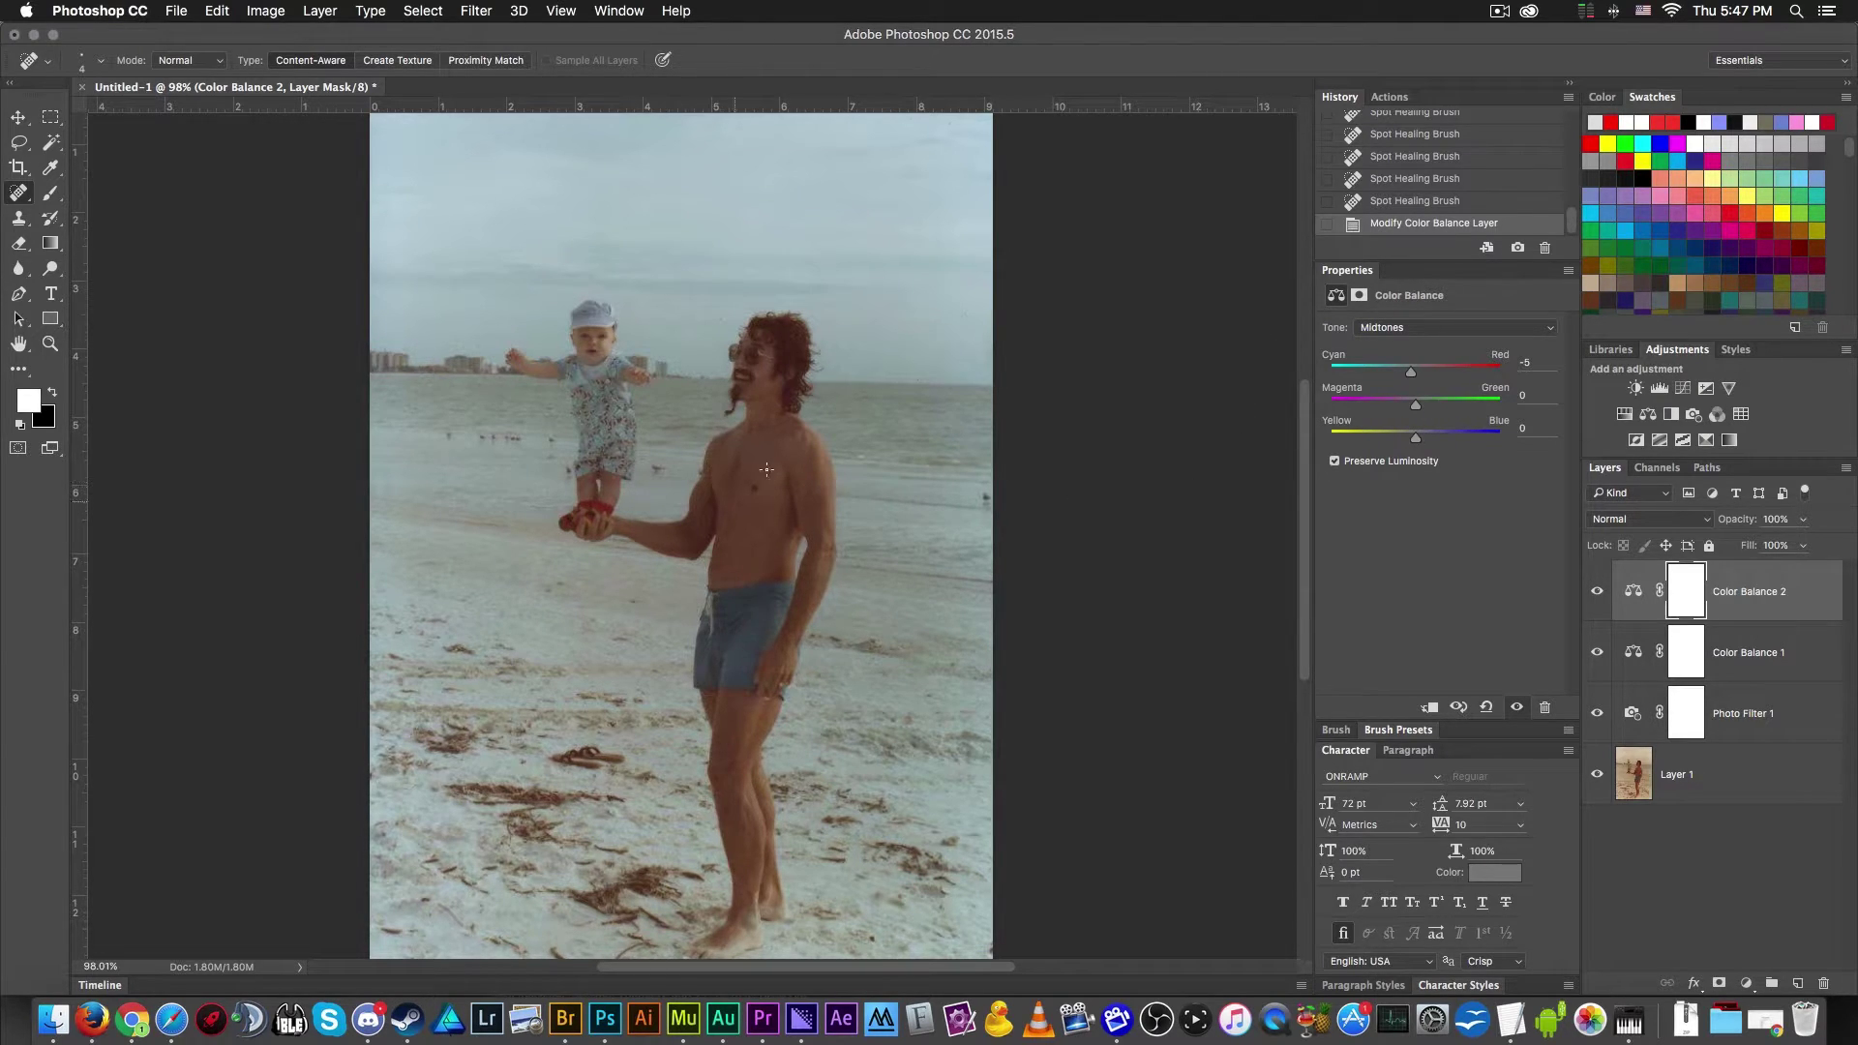
pyautogui.moveTo(1416, 408); pyautogui.dragTo(1414, 410)
pyautogui.moveTo(1415, 437); pyautogui.dragTo(1420, 442)
# - Set Color Balance 2's highlights to -4, -5, -10
pyautogui.click(1425, 330)
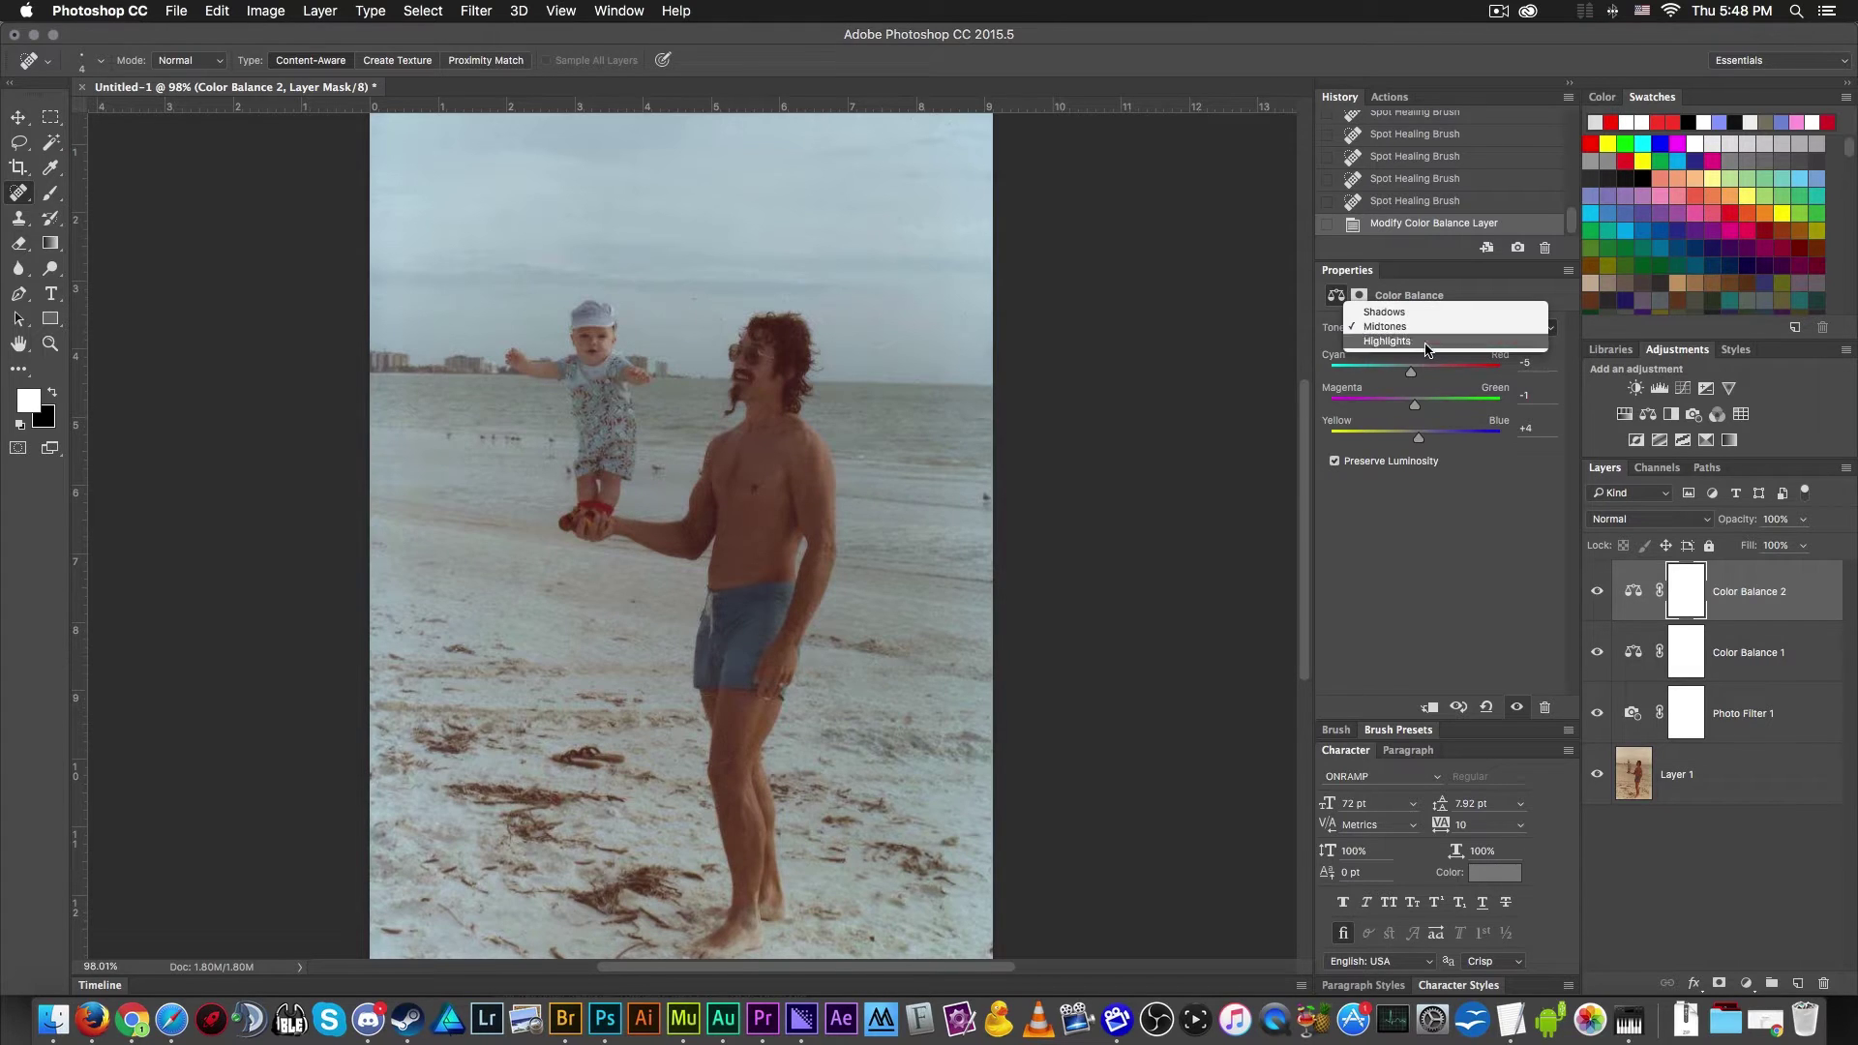
pyautogui.click(1426, 342)
pyautogui.moveTo(1416, 373); pyautogui.dragTo(1410, 440)
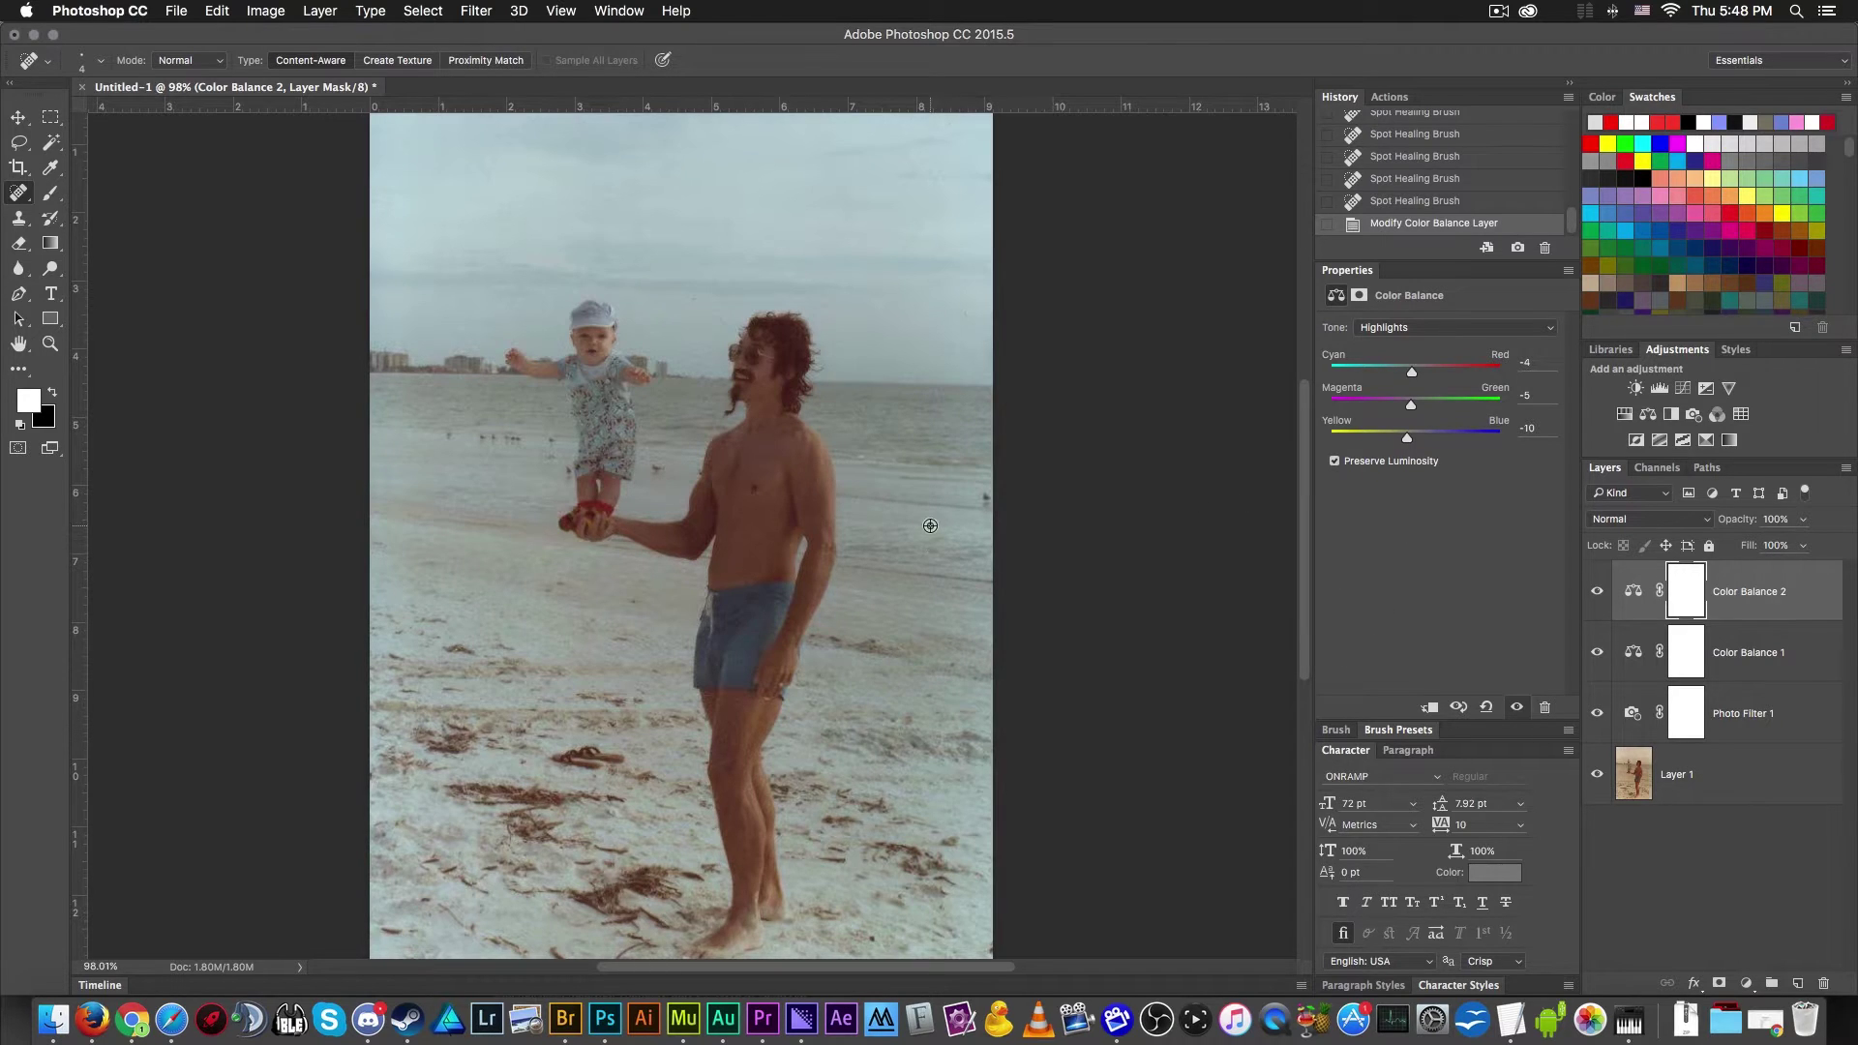
pyautogui.scroll(-2, 930, 525)
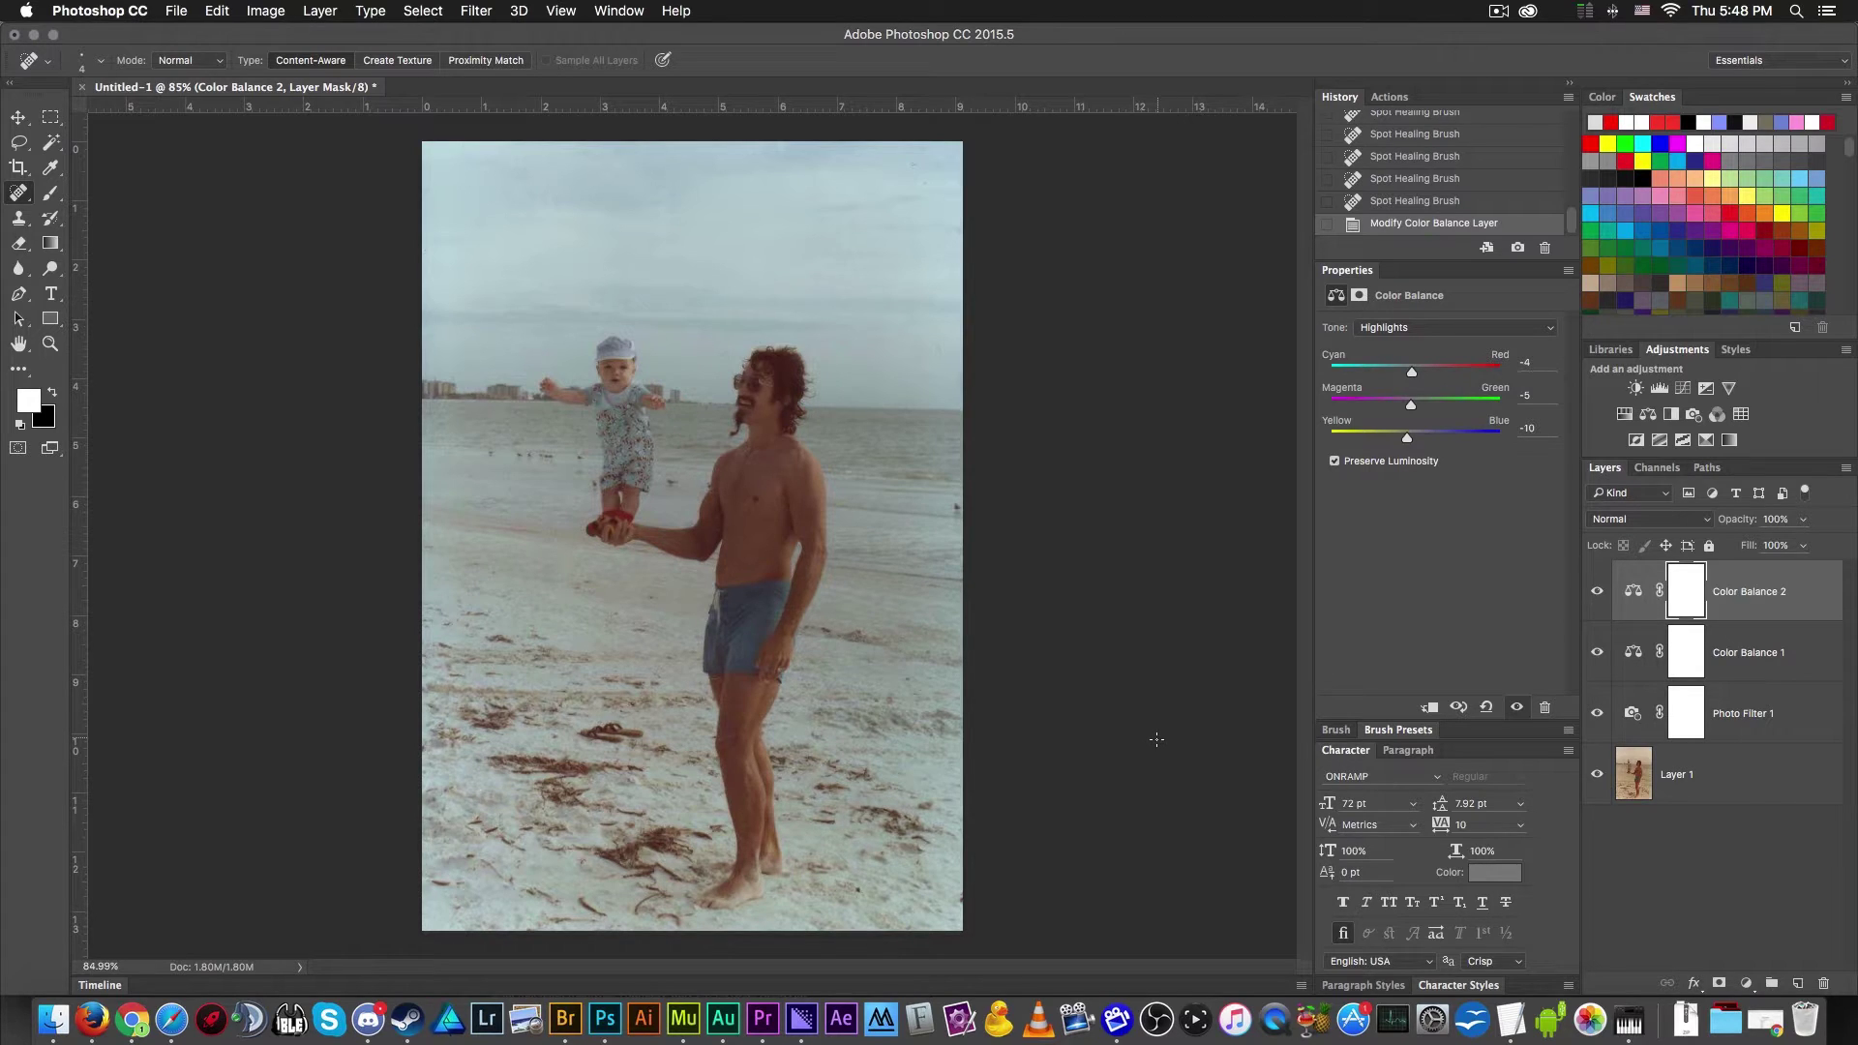
# - Add a Curves 1 adjustment layer, undoing the trial bend so the curve stays straight
pyautogui.click(1681, 385)
pyautogui.moveTo(1456, 452); pyautogui.dragTo(1456, 463)
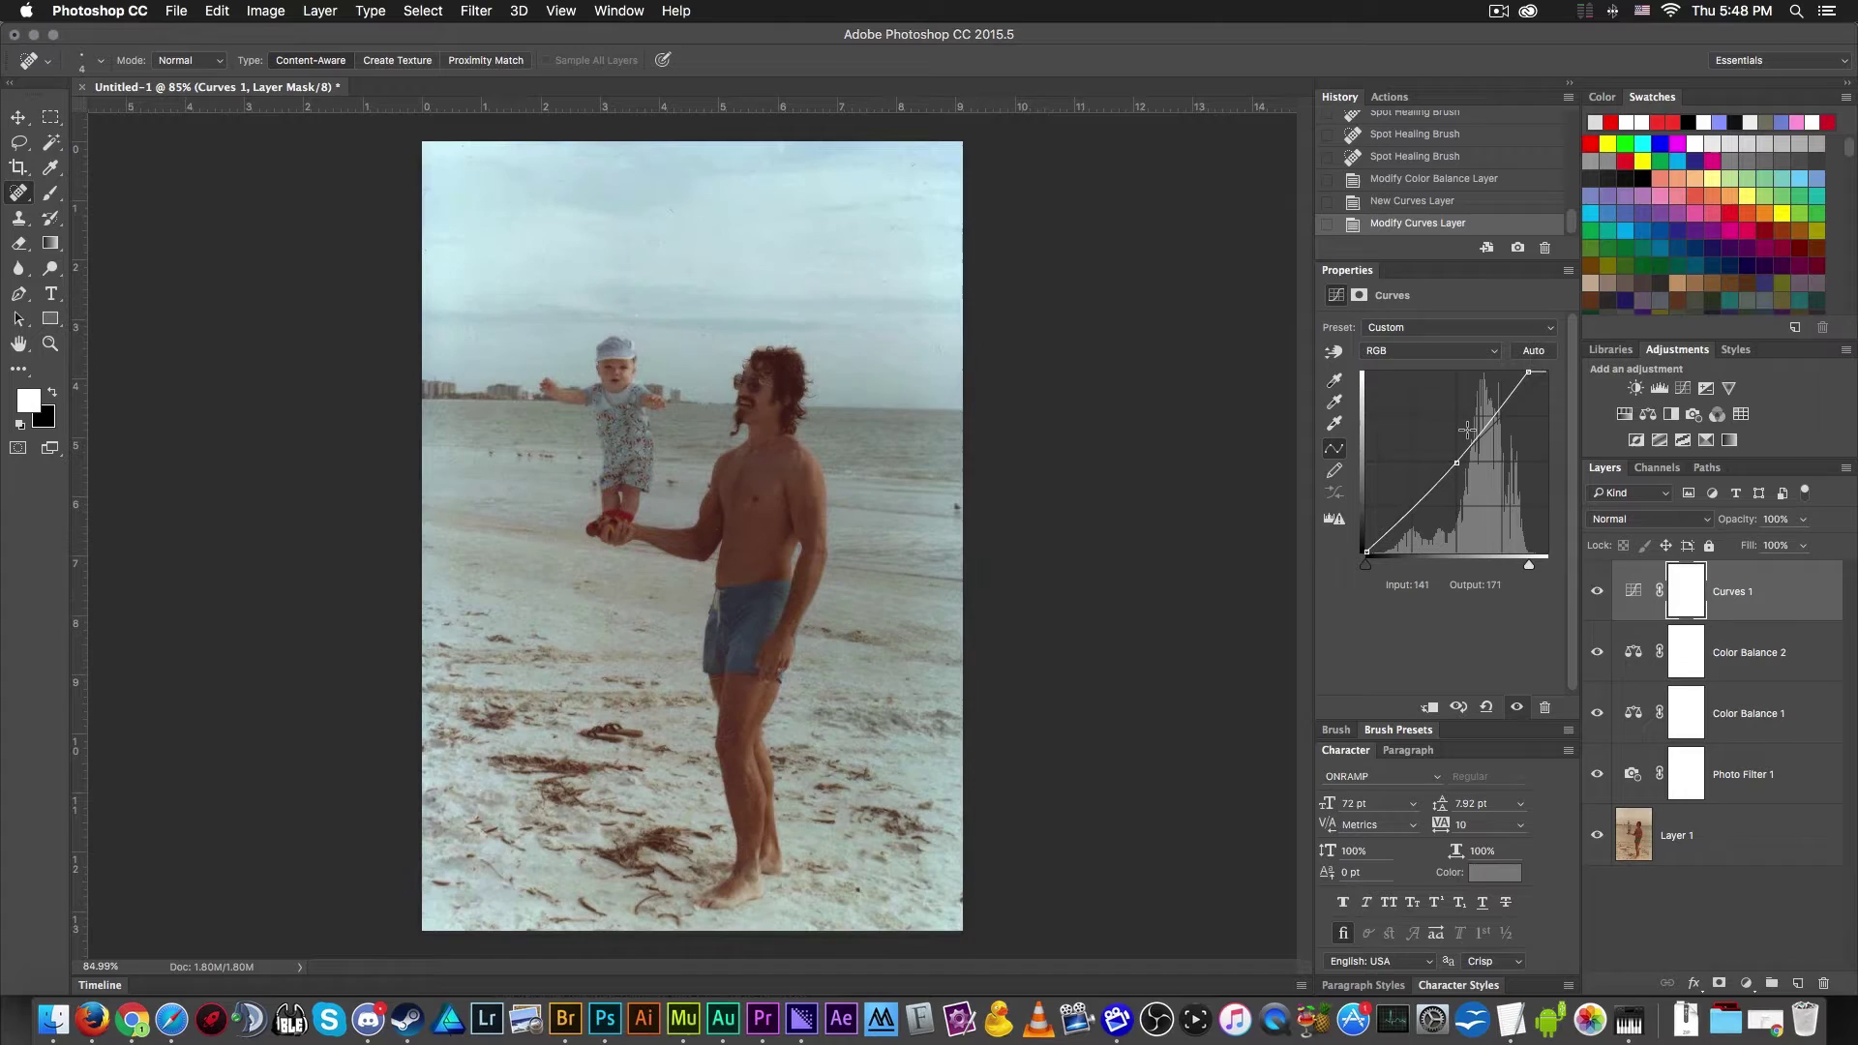
pyautogui.press('super+z')
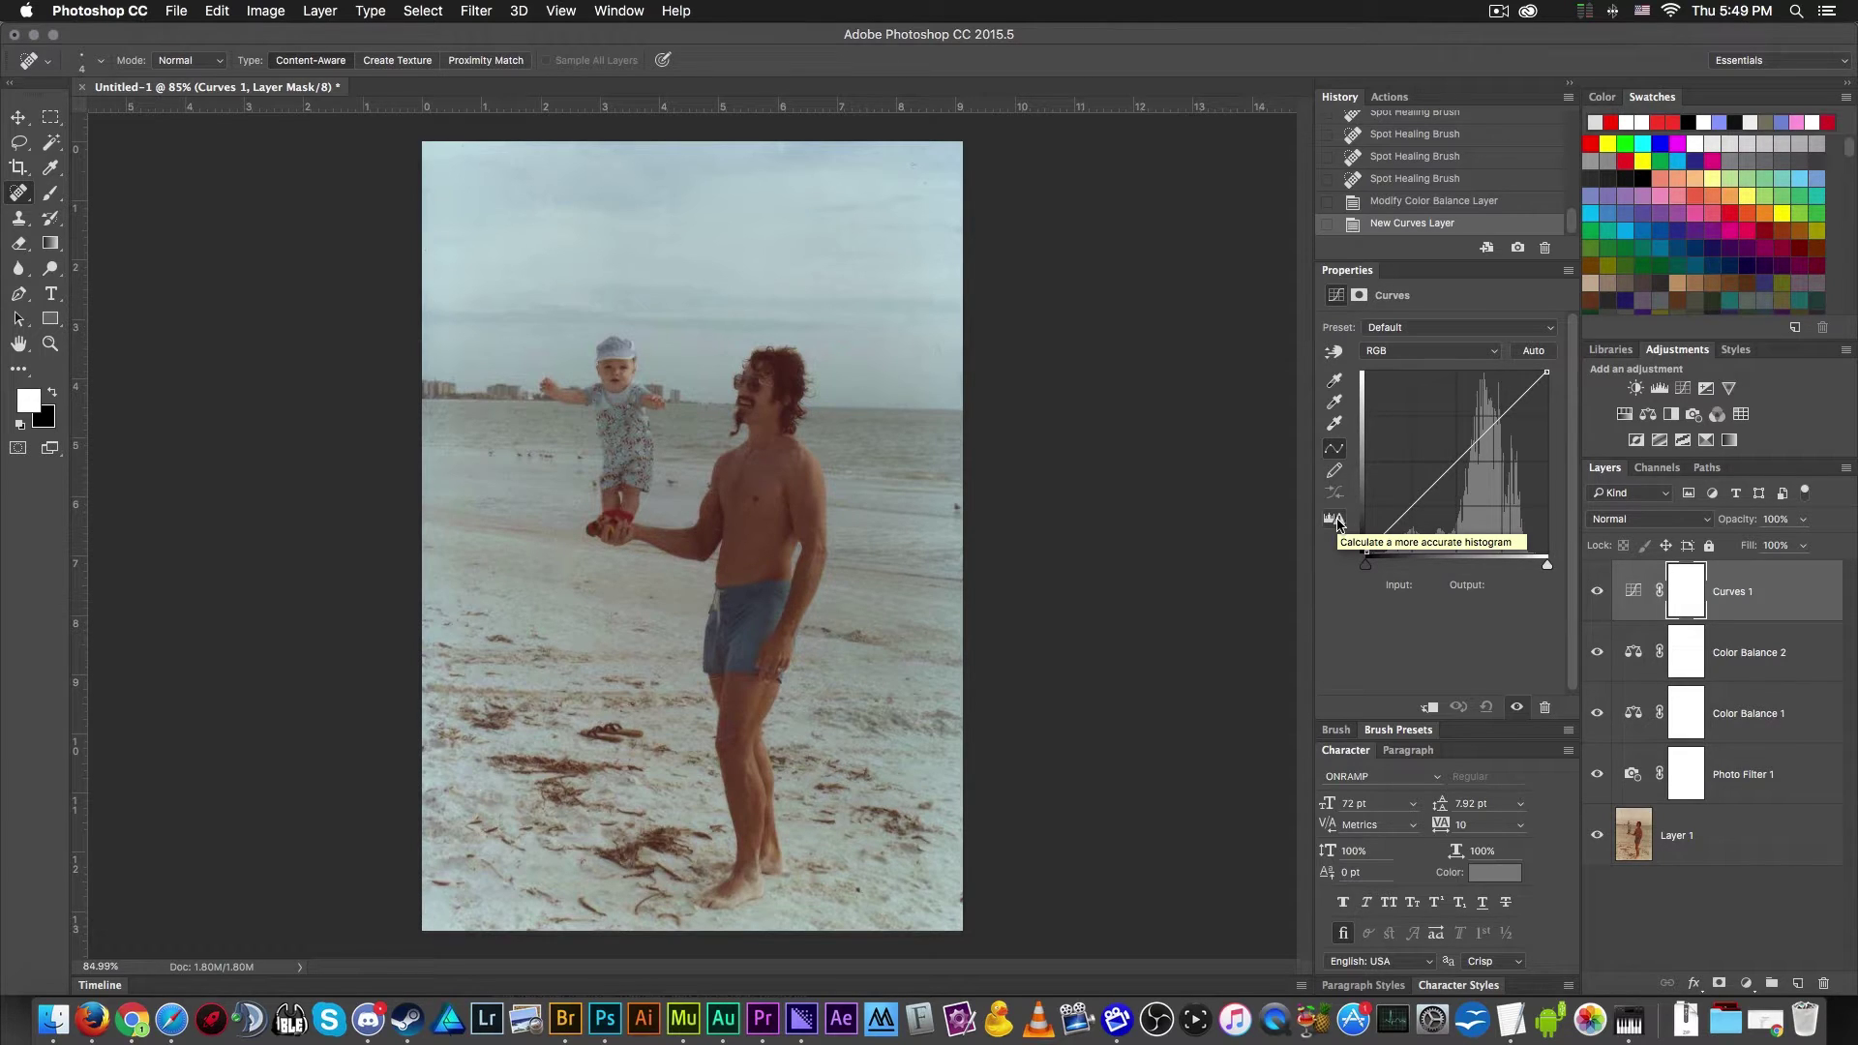
# - Recalculate a more accurate histogram and toggle Color Balance 2 off and on to compare
pyautogui.click(1336, 521)
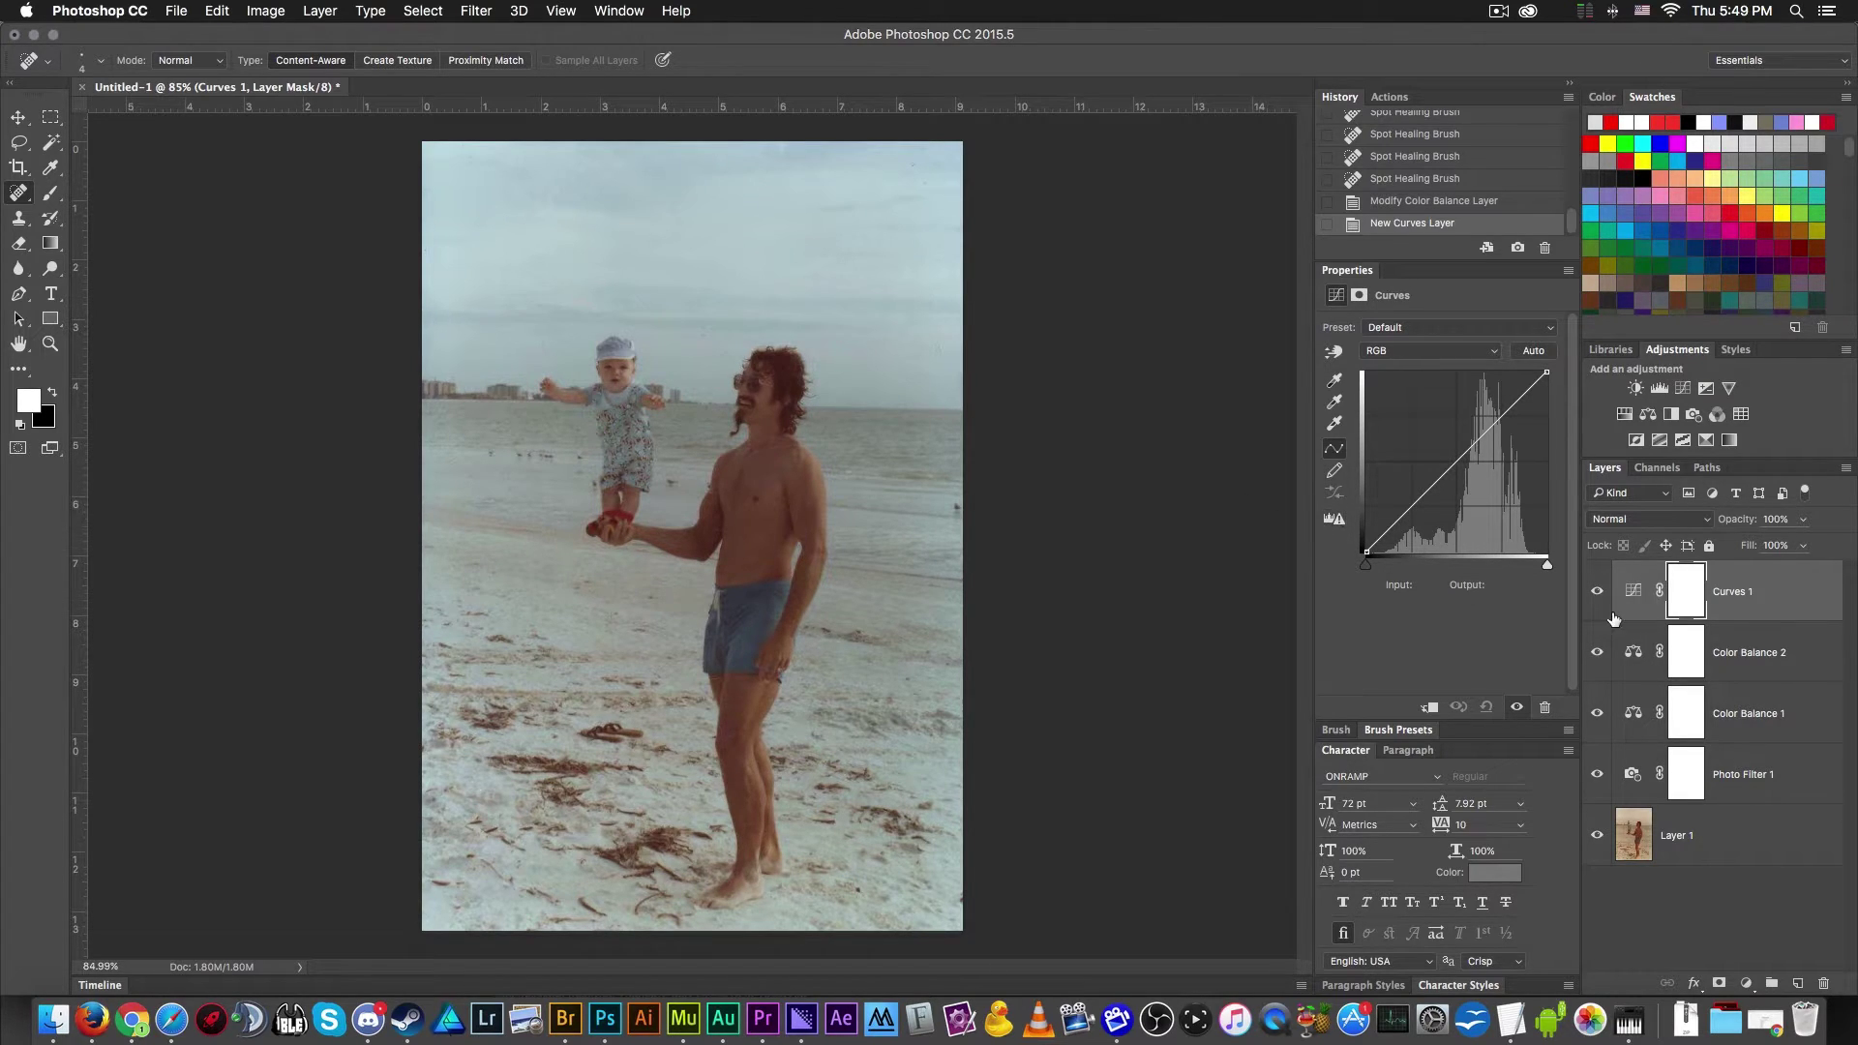
pyautogui.click(1596, 651)
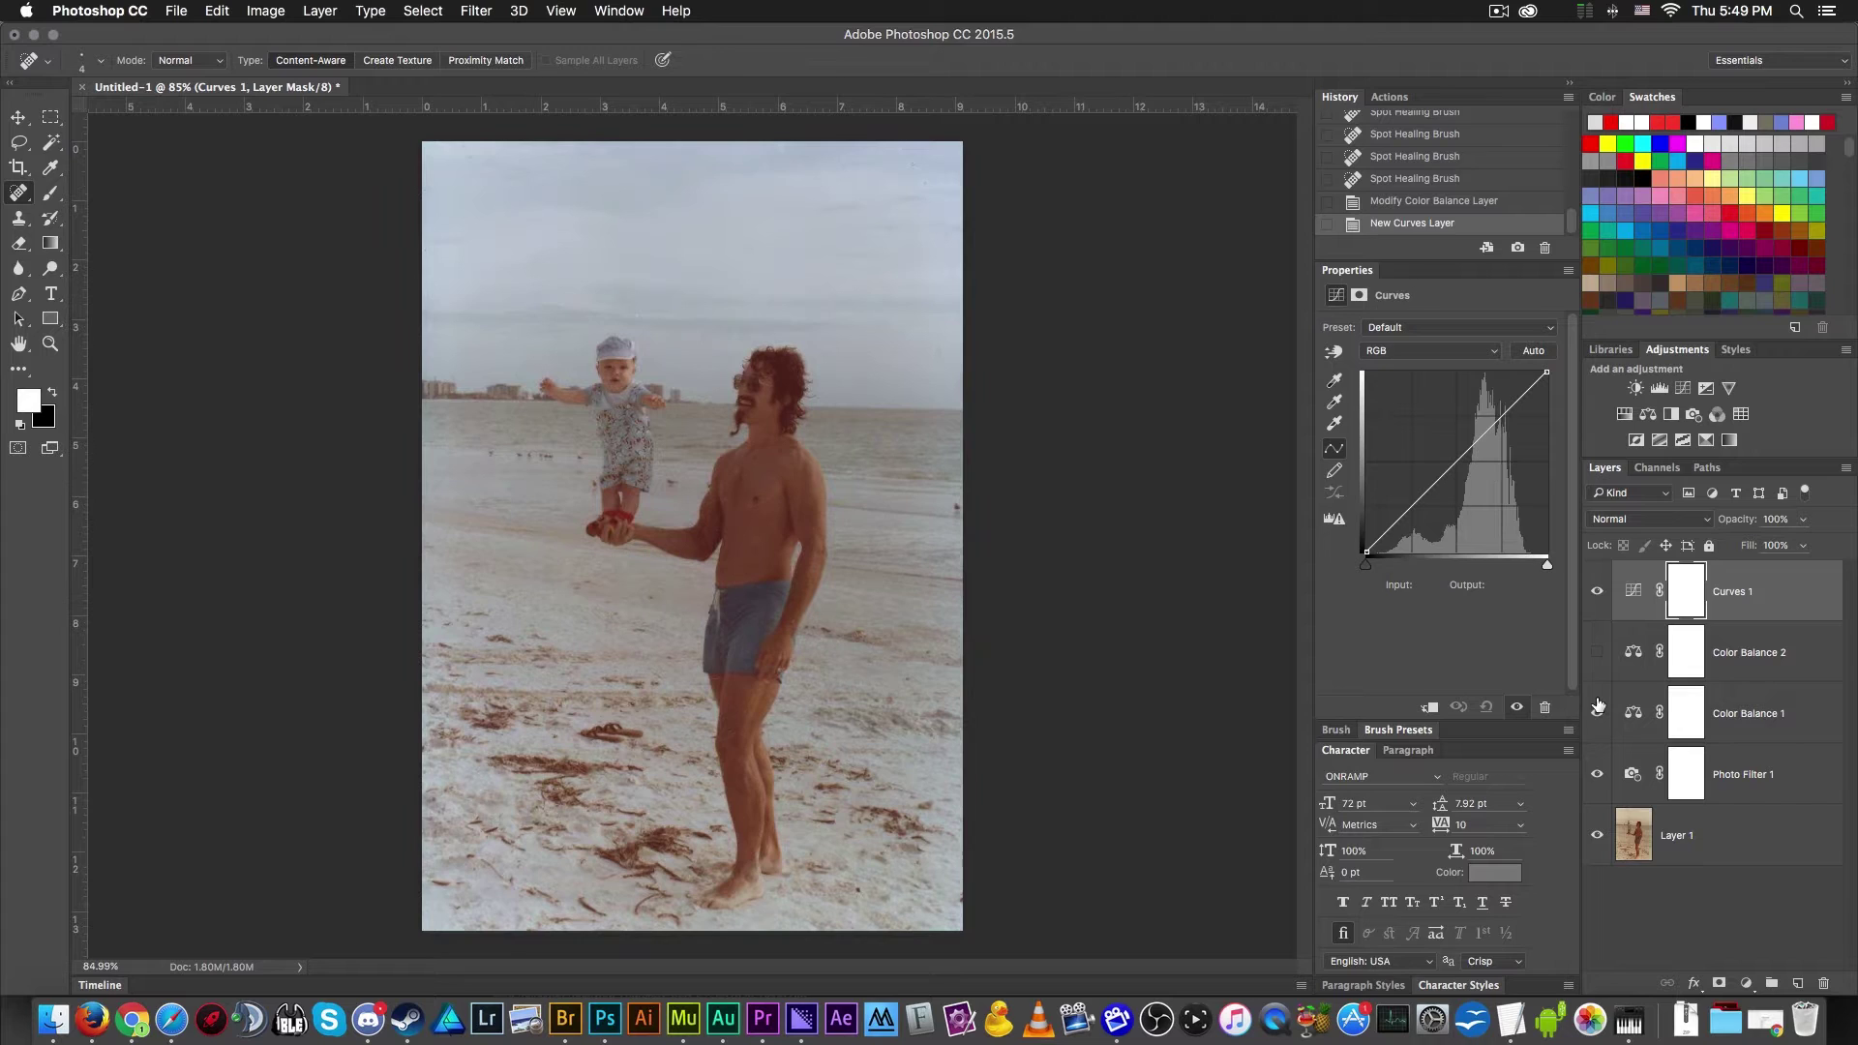
pyautogui.click(1597, 651)
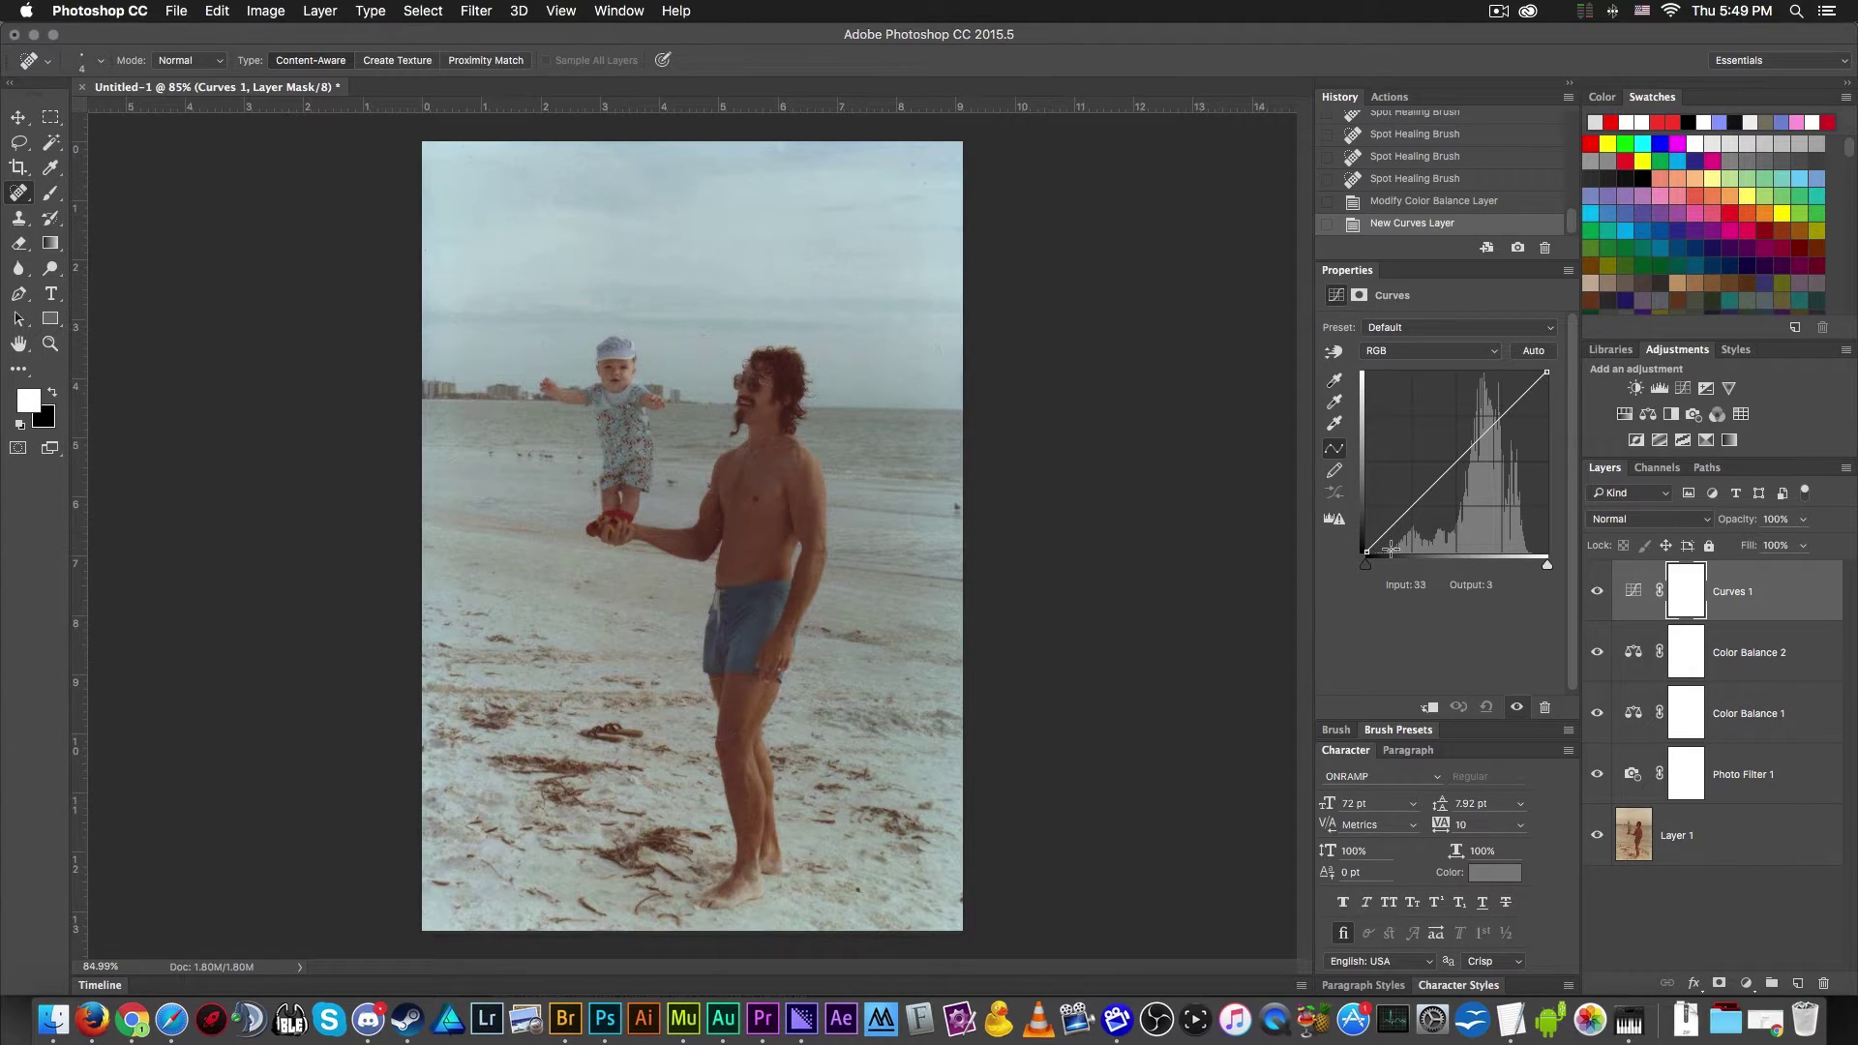
pyautogui.click(1335, 522)
# - Bend Curves 1 to about 218/204 and 82/89, toggling it to compare before and after
pyautogui.moveTo(1517, 398); pyautogui.dragTo(1520, 407)
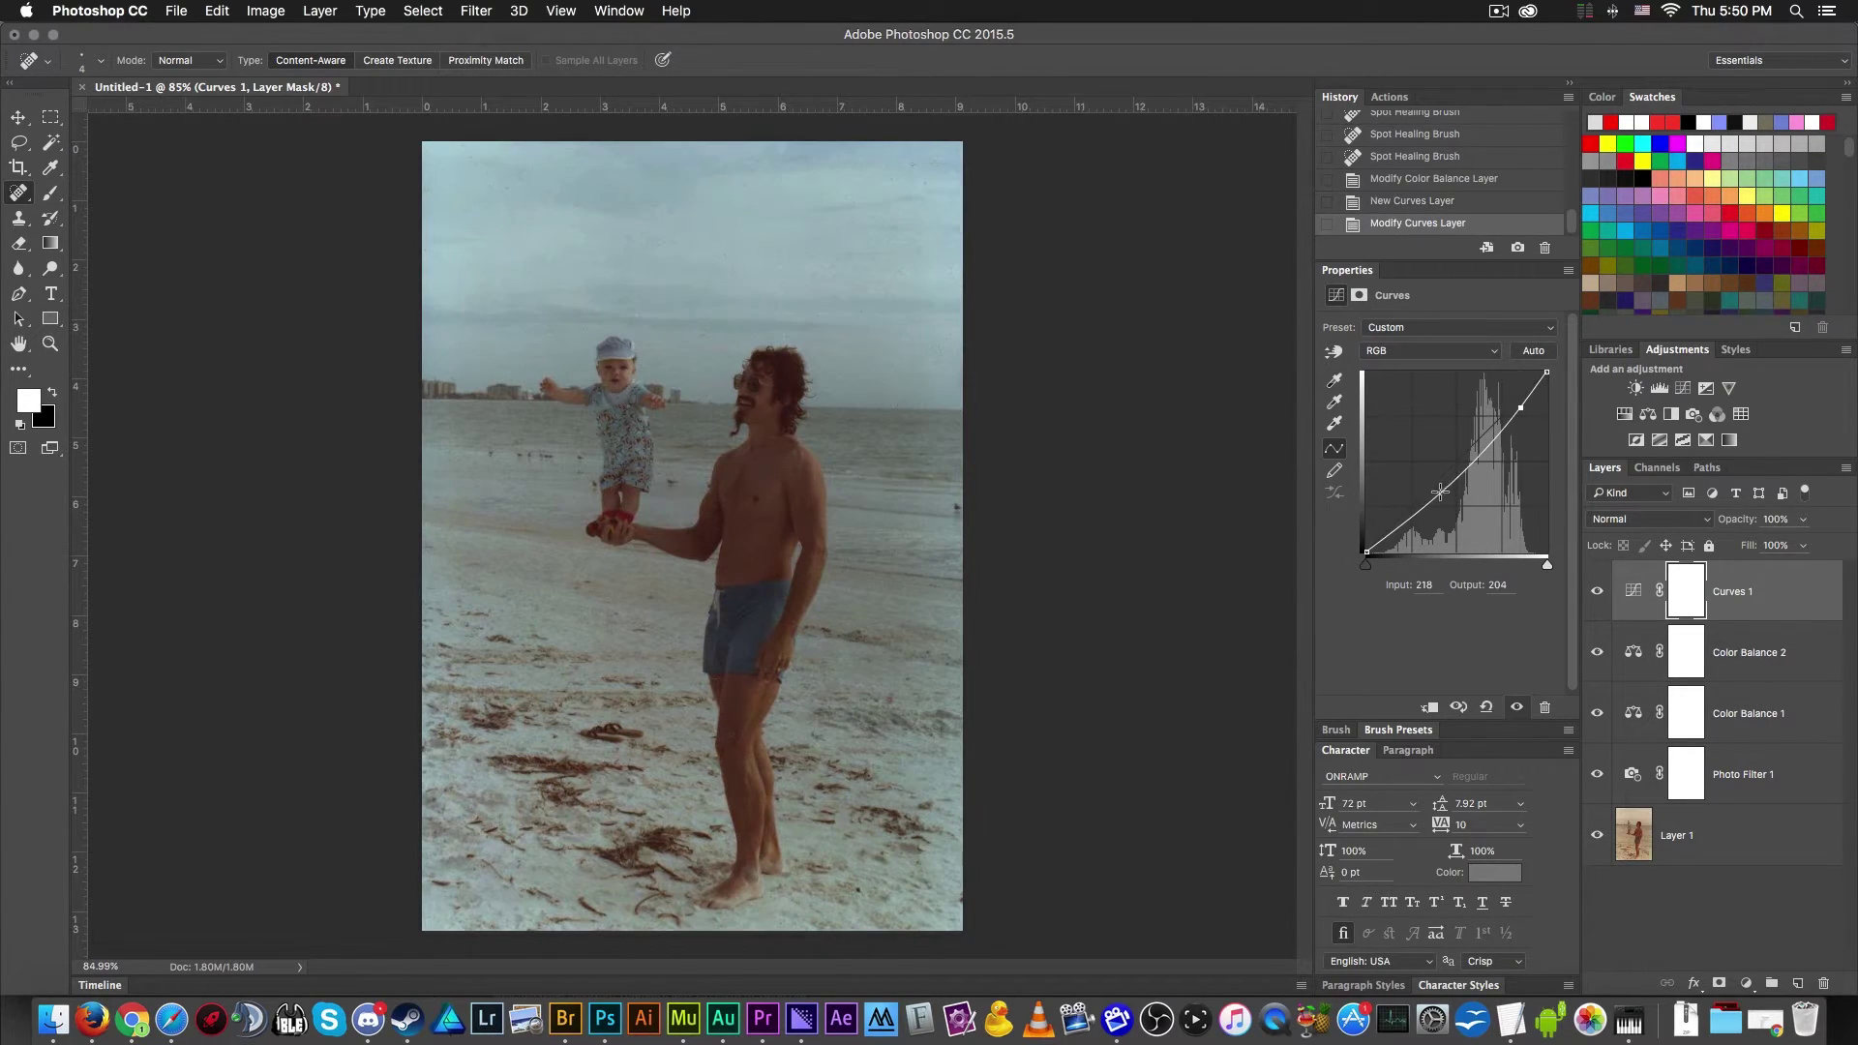
pyautogui.moveTo(1425, 502); pyautogui.dragTo(1425, 488)
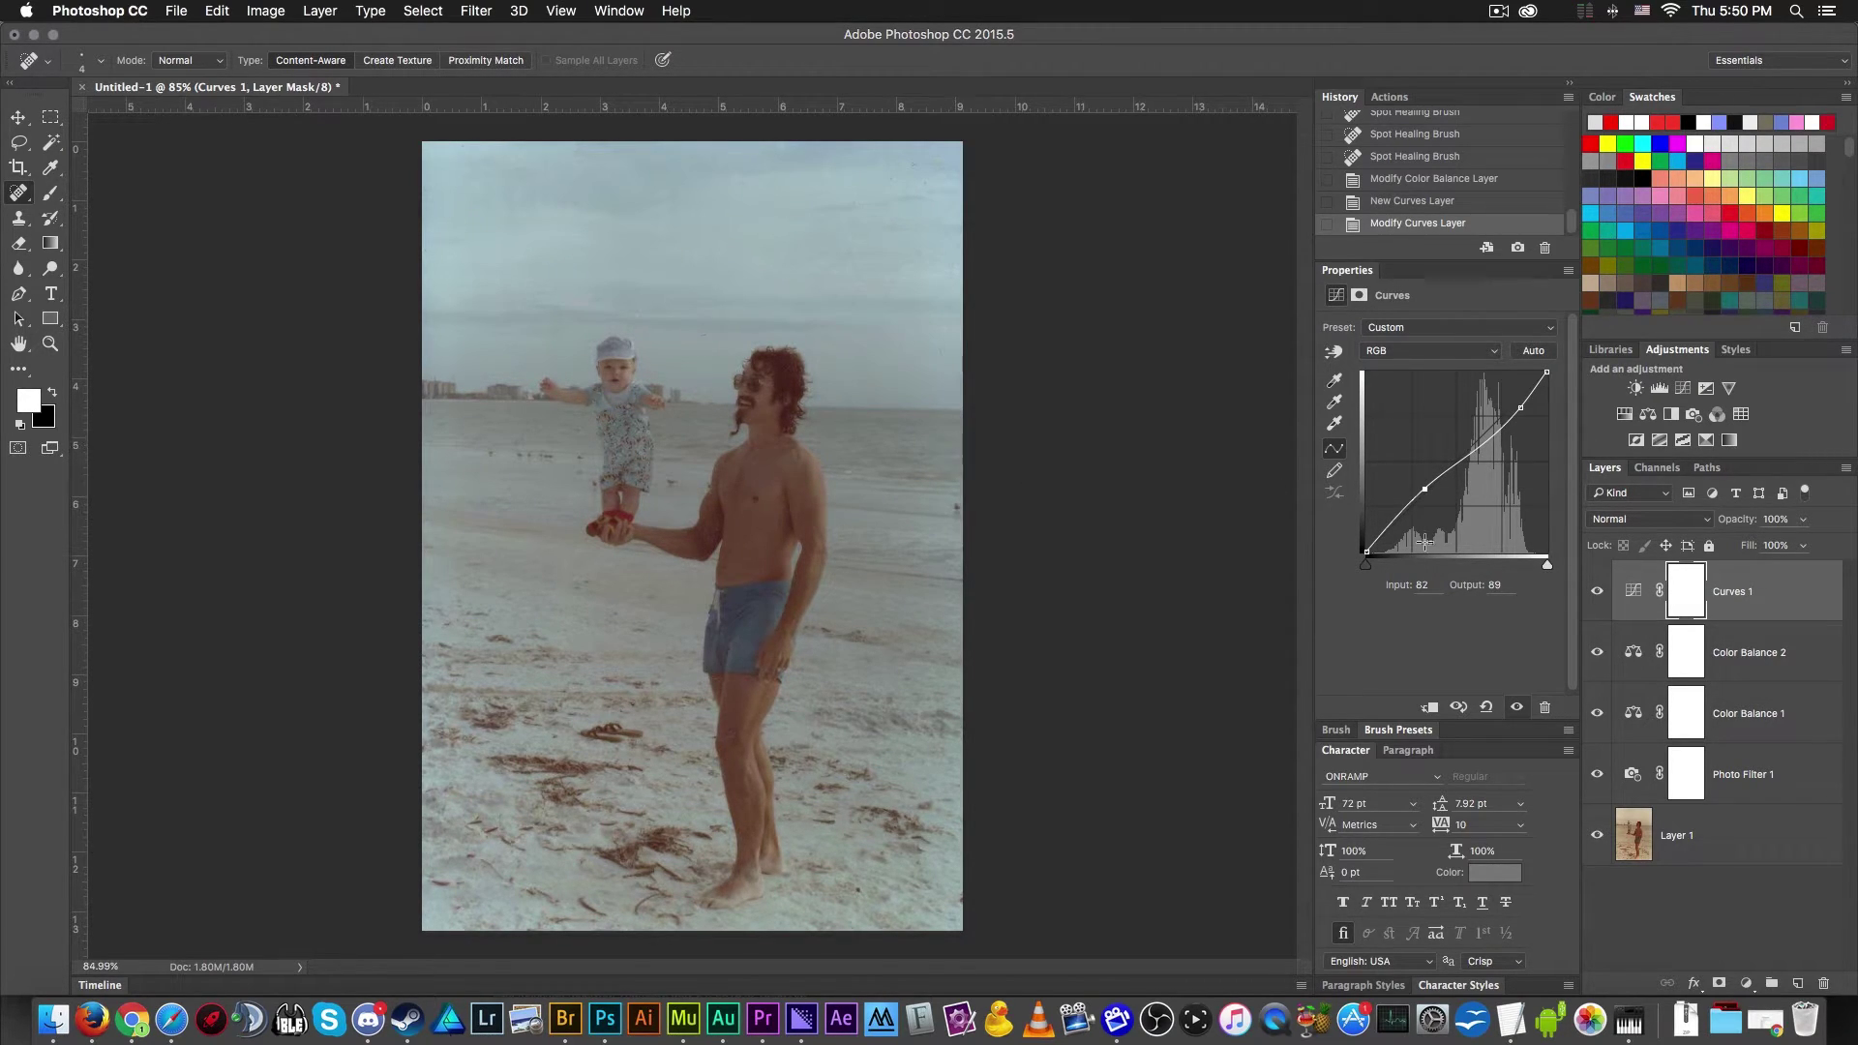
pyautogui.click(1593, 594)
pyautogui.click(1593, 595)
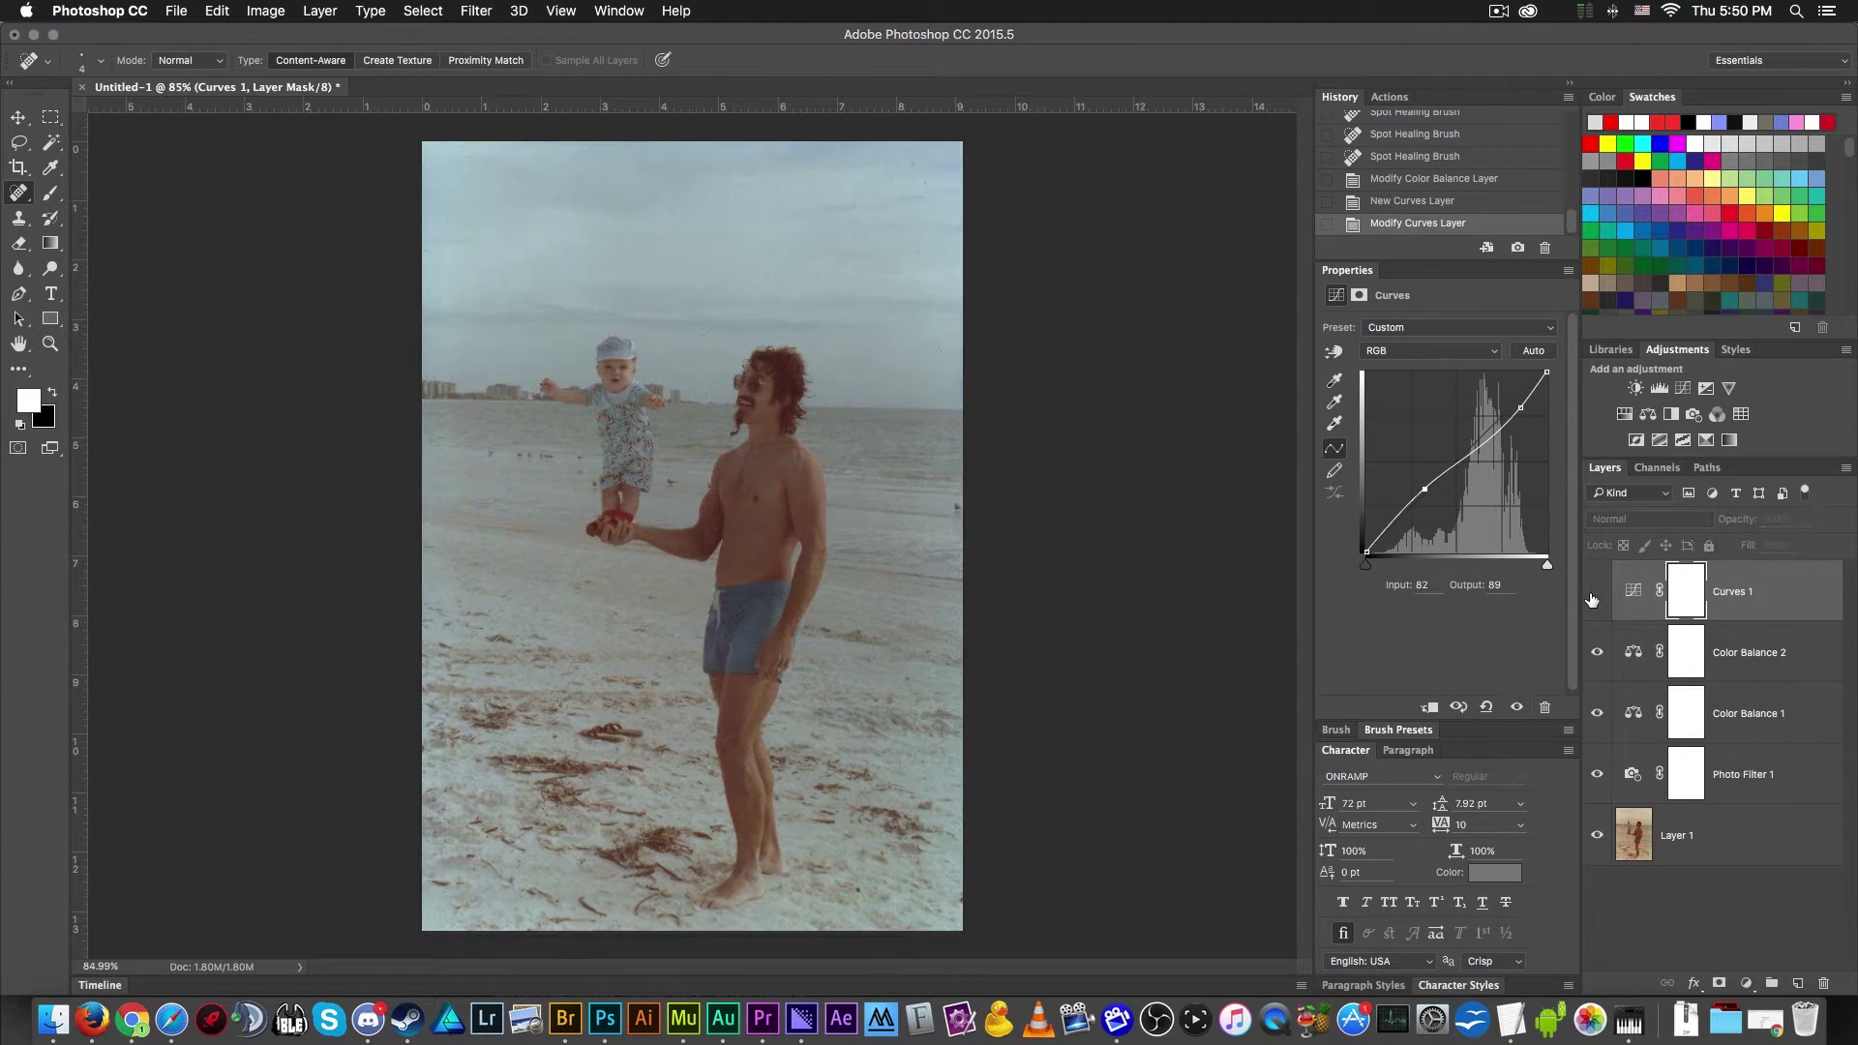
pyautogui.click(1593, 594)
pyautogui.click(1593, 594)
# - Recheck the photo without Curves 1, then add a new straight Curves 2 layer
pyautogui.click(1591, 590)
pyautogui.click(1591, 590)
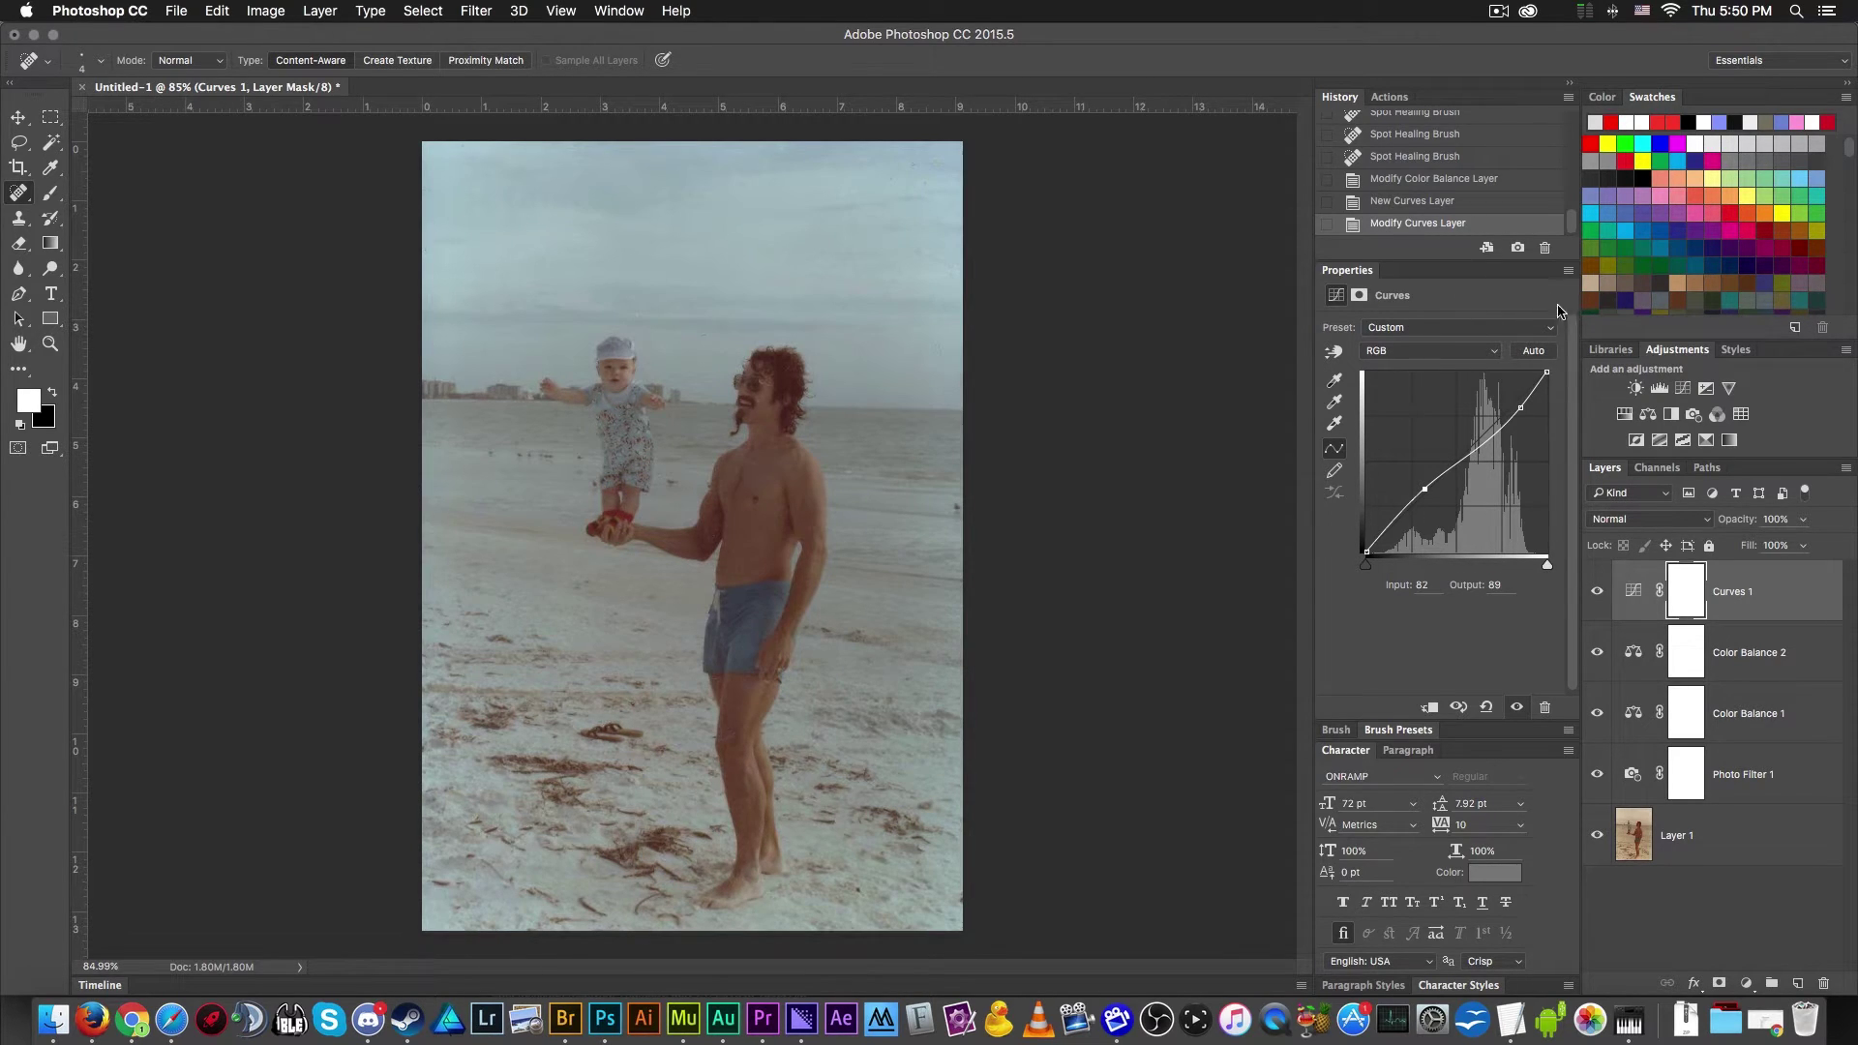
pyautogui.click(1682, 388)
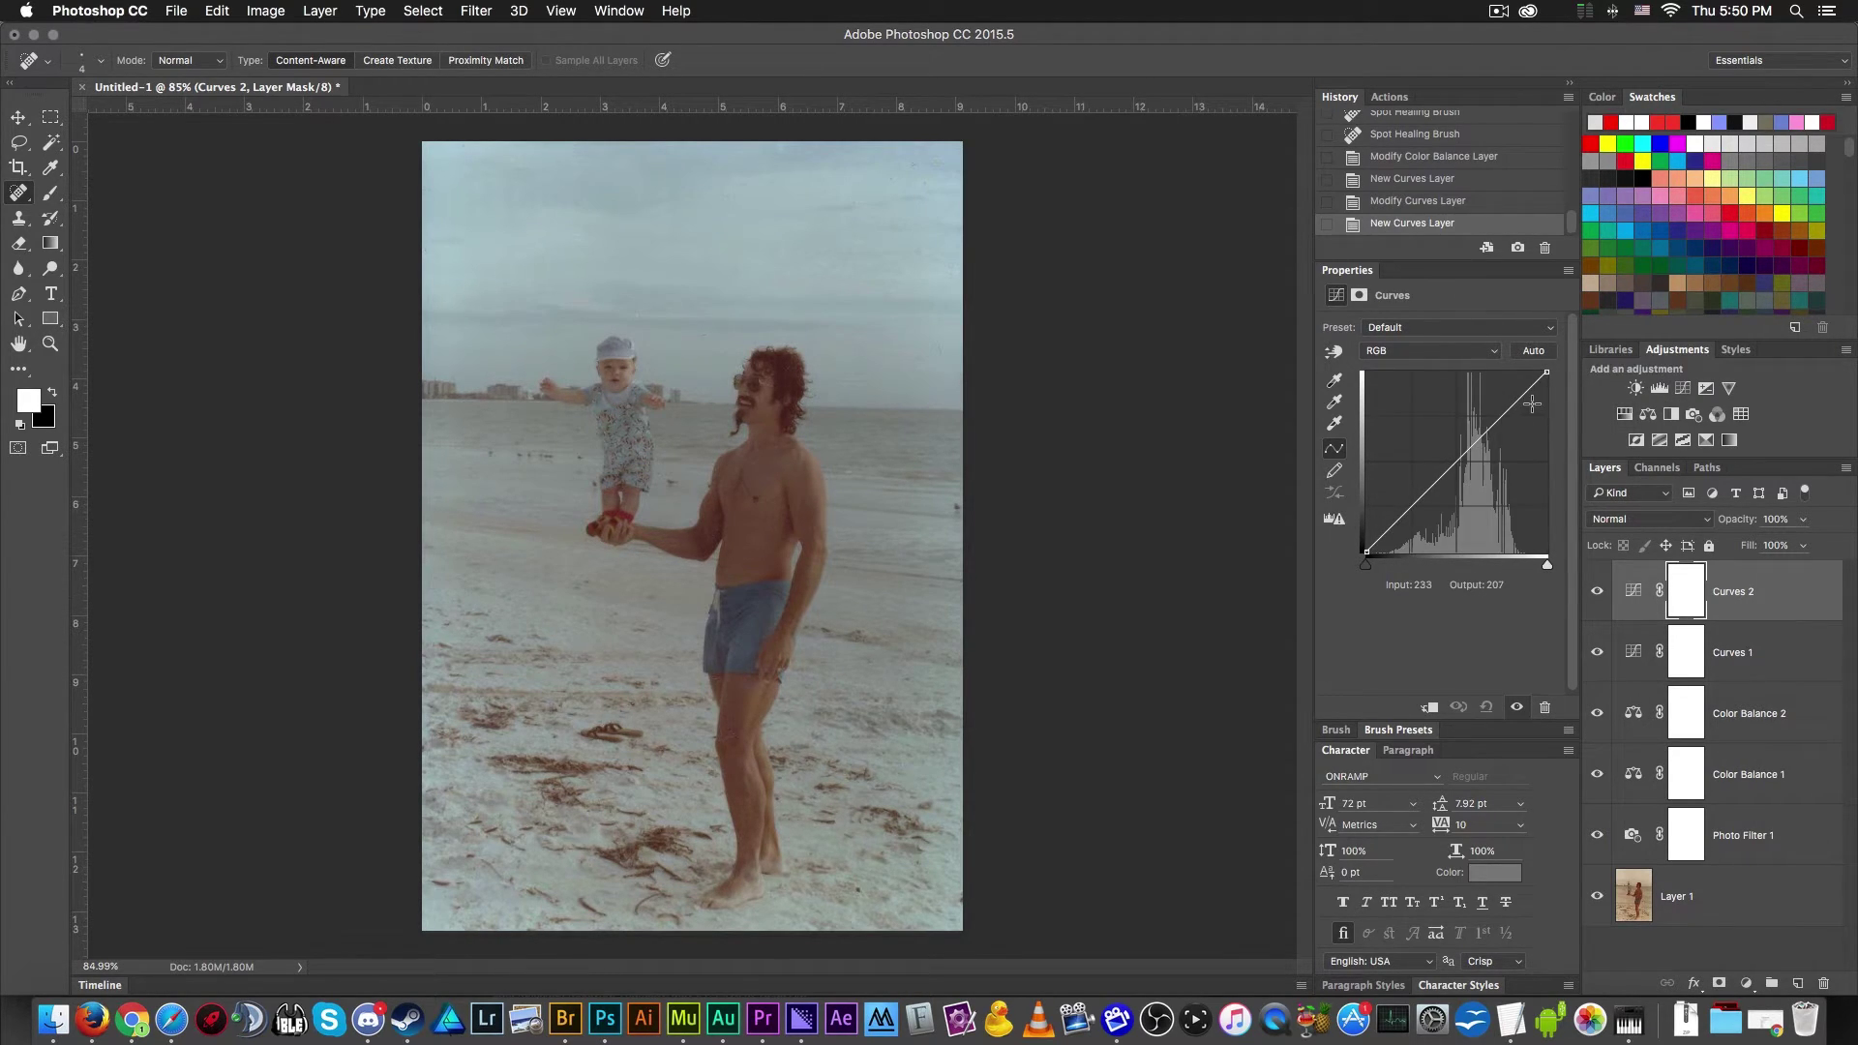
# - Apply the automatic curve correction to Curves 2 after two trial undos
pyautogui.click(1526, 352)
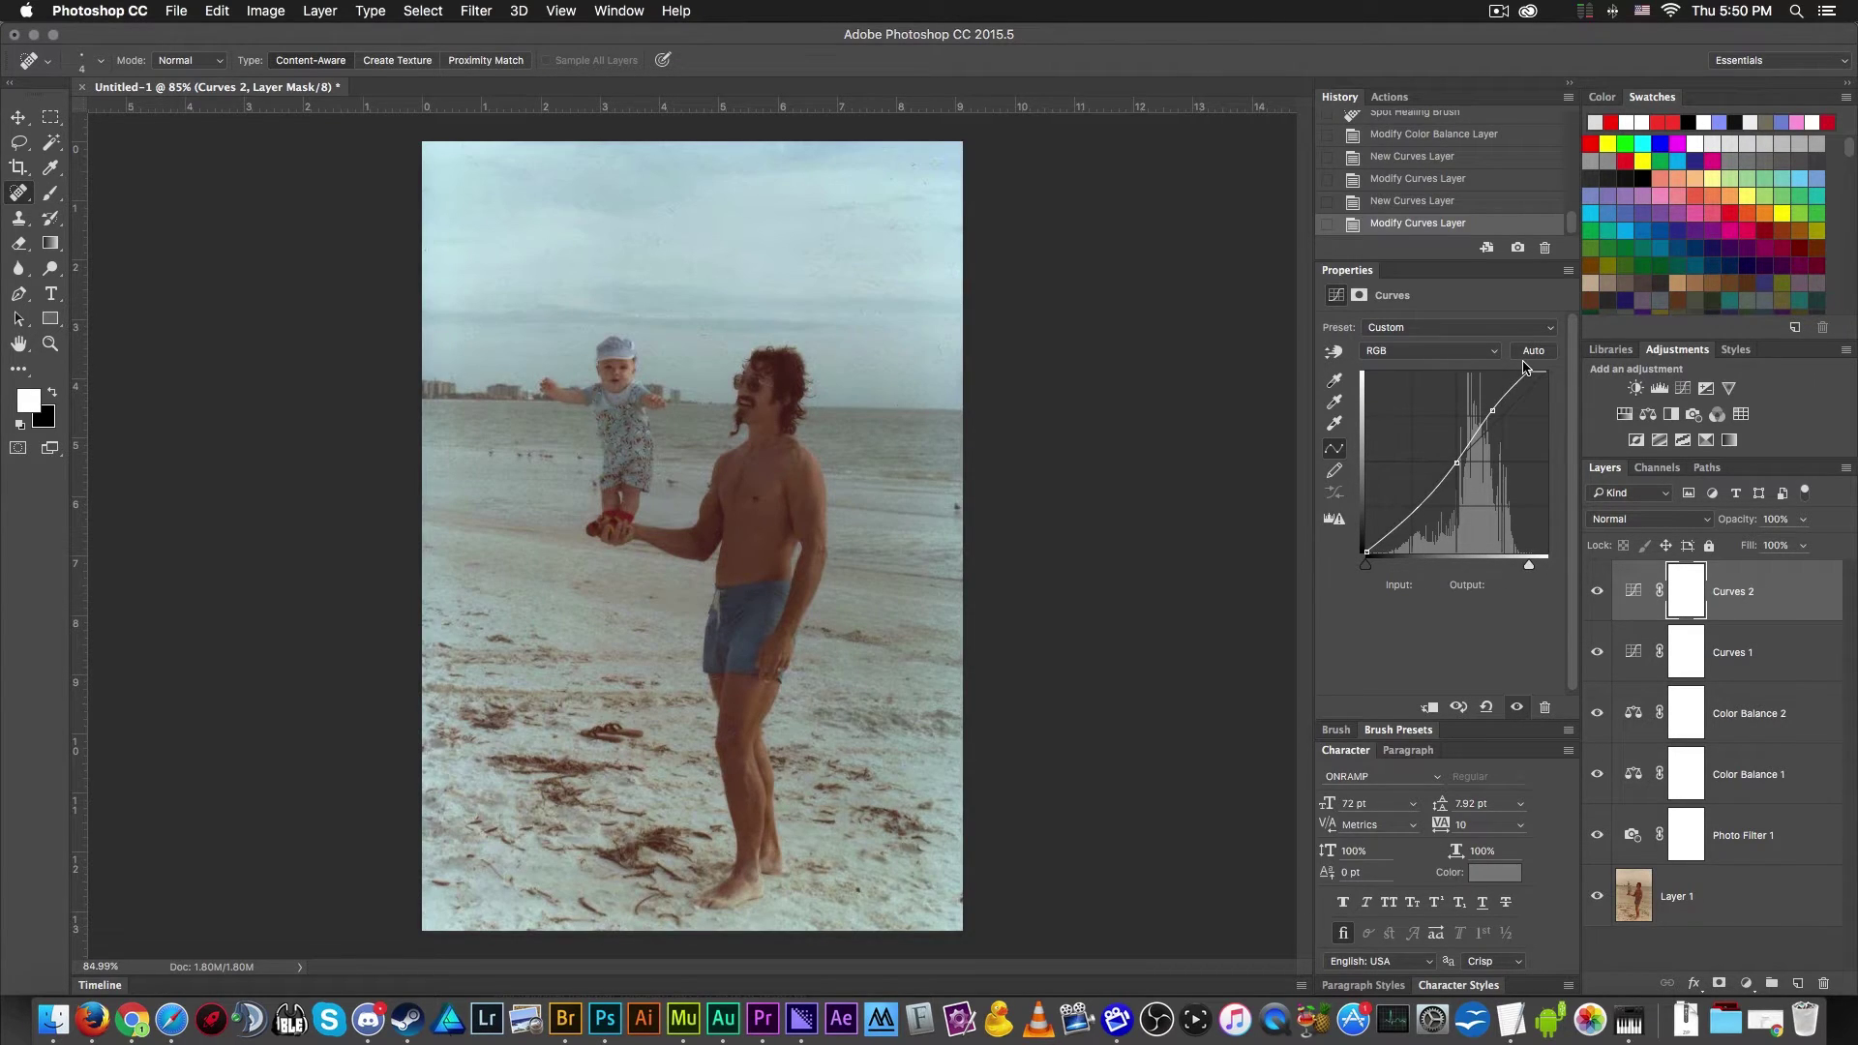
pyautogui.press('super+z')
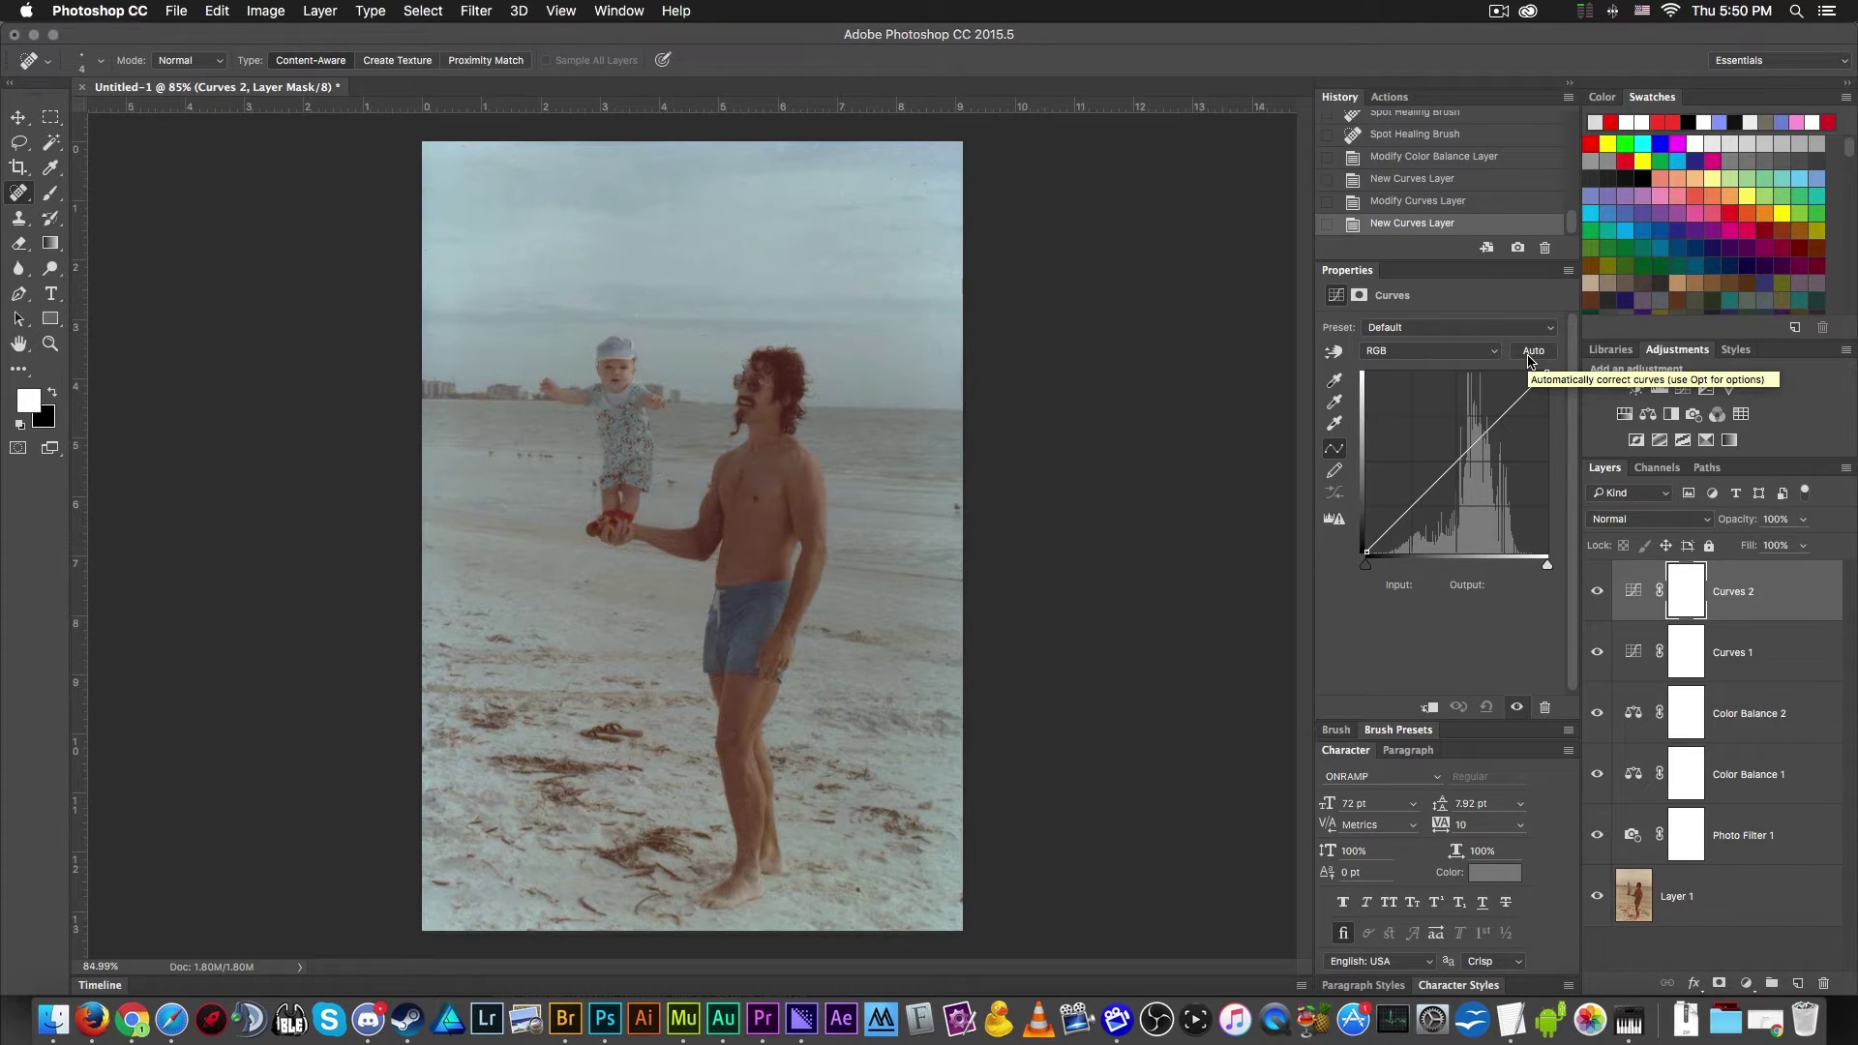
pyautogui.click(1532, 352)
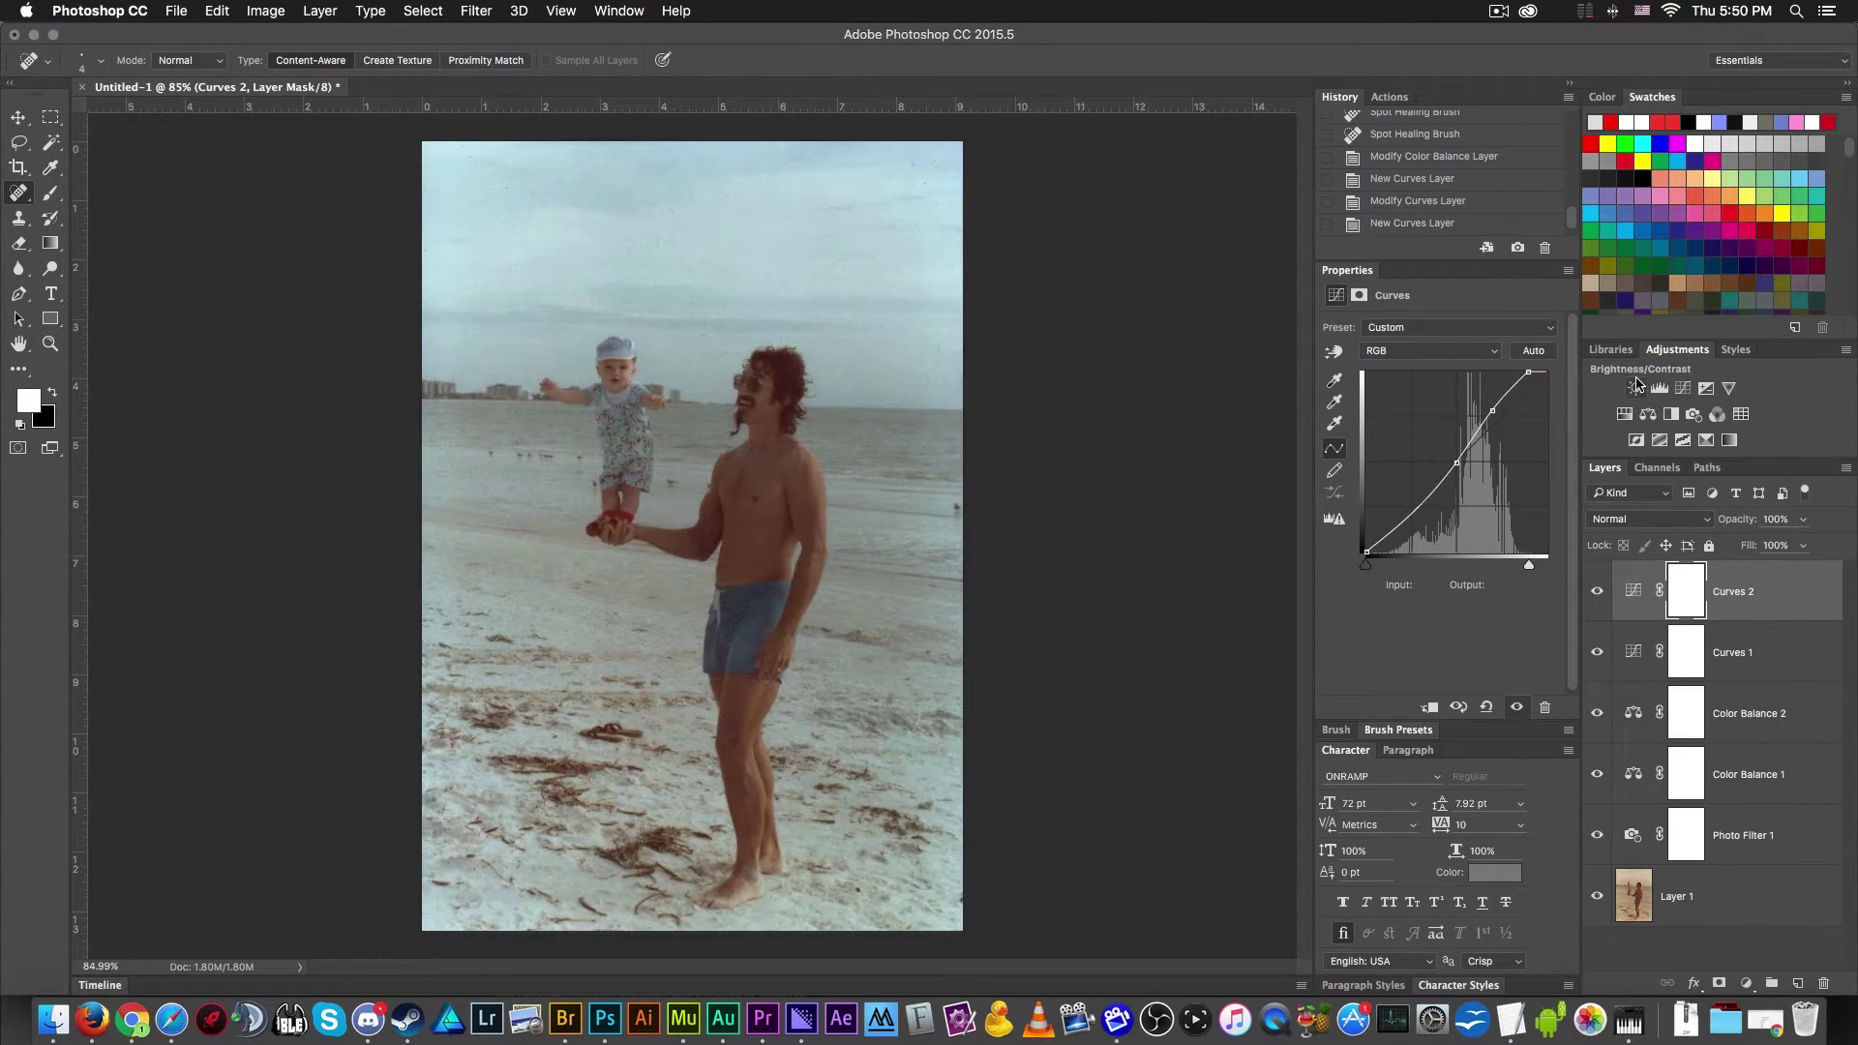
pyautogui.press('super+z')
pyautogui.click(1537, 353)
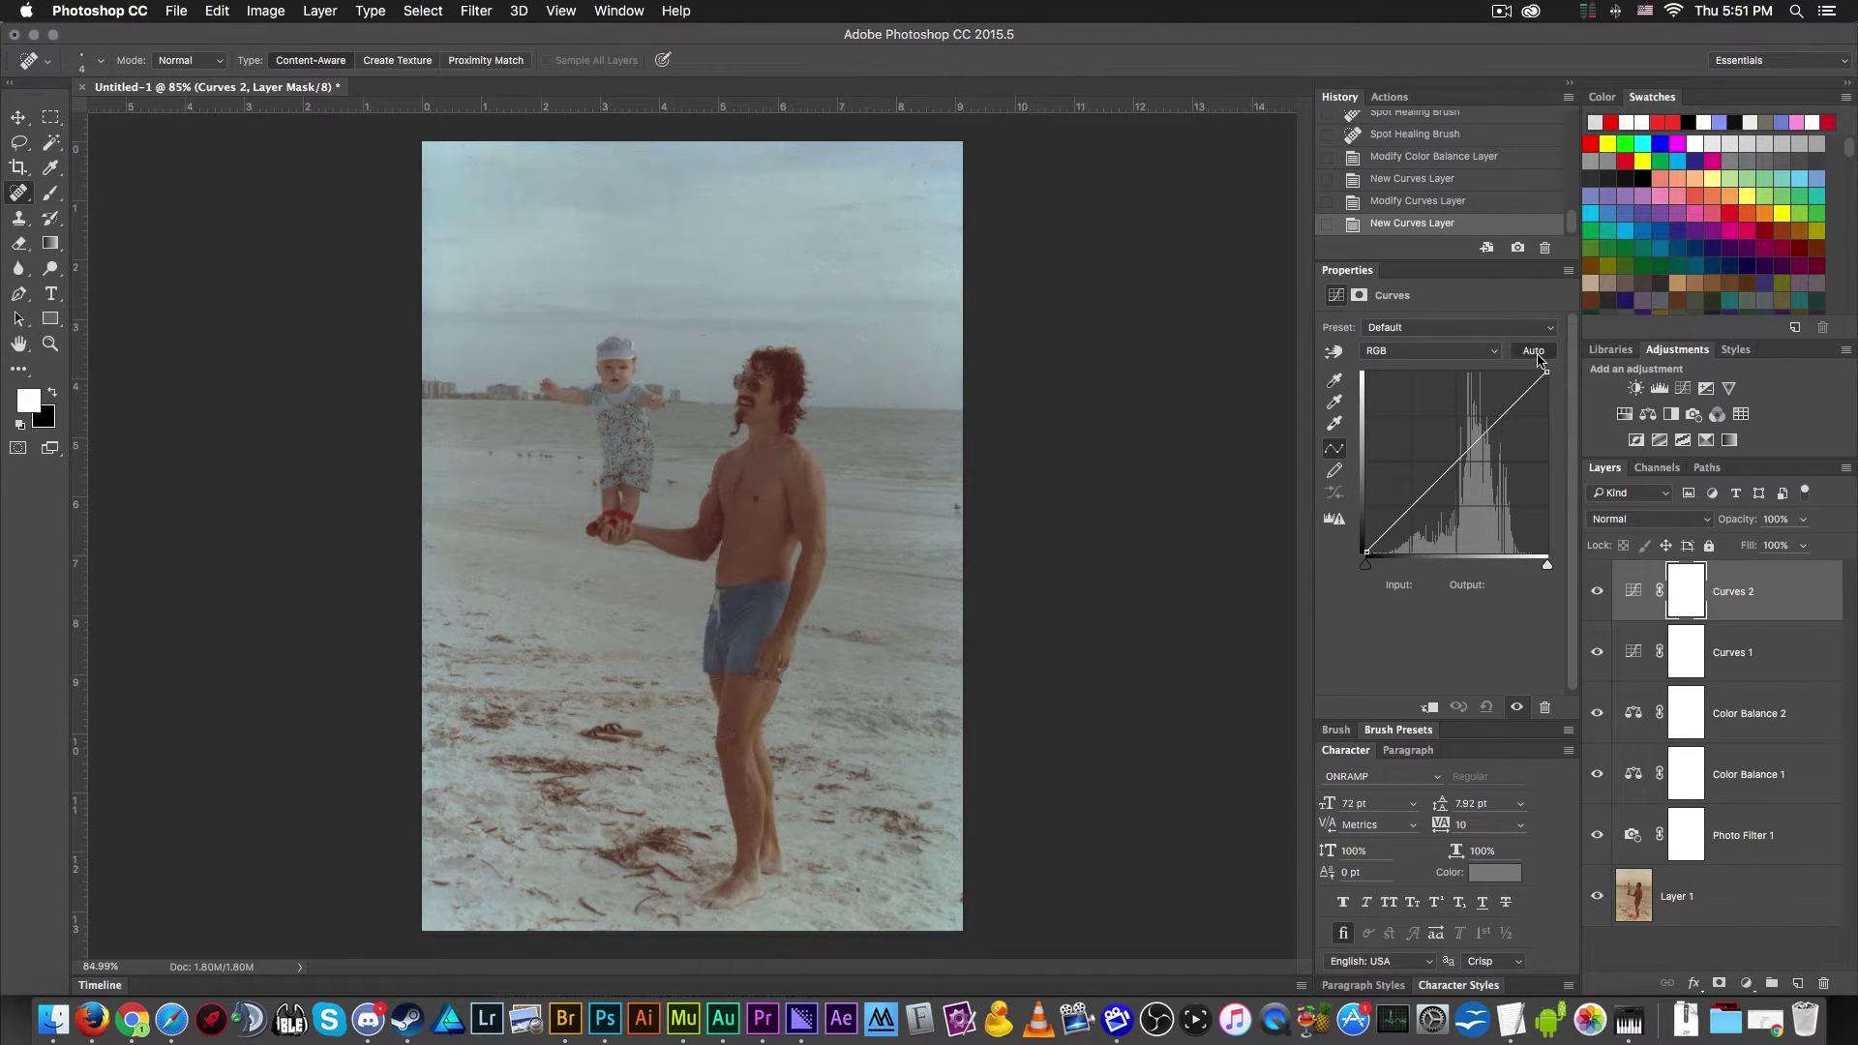
# - Add Curves 3, lifting highlights to about 196/205 and pulling a shadow point near 74 down
pyautogui.click(1684, 388)
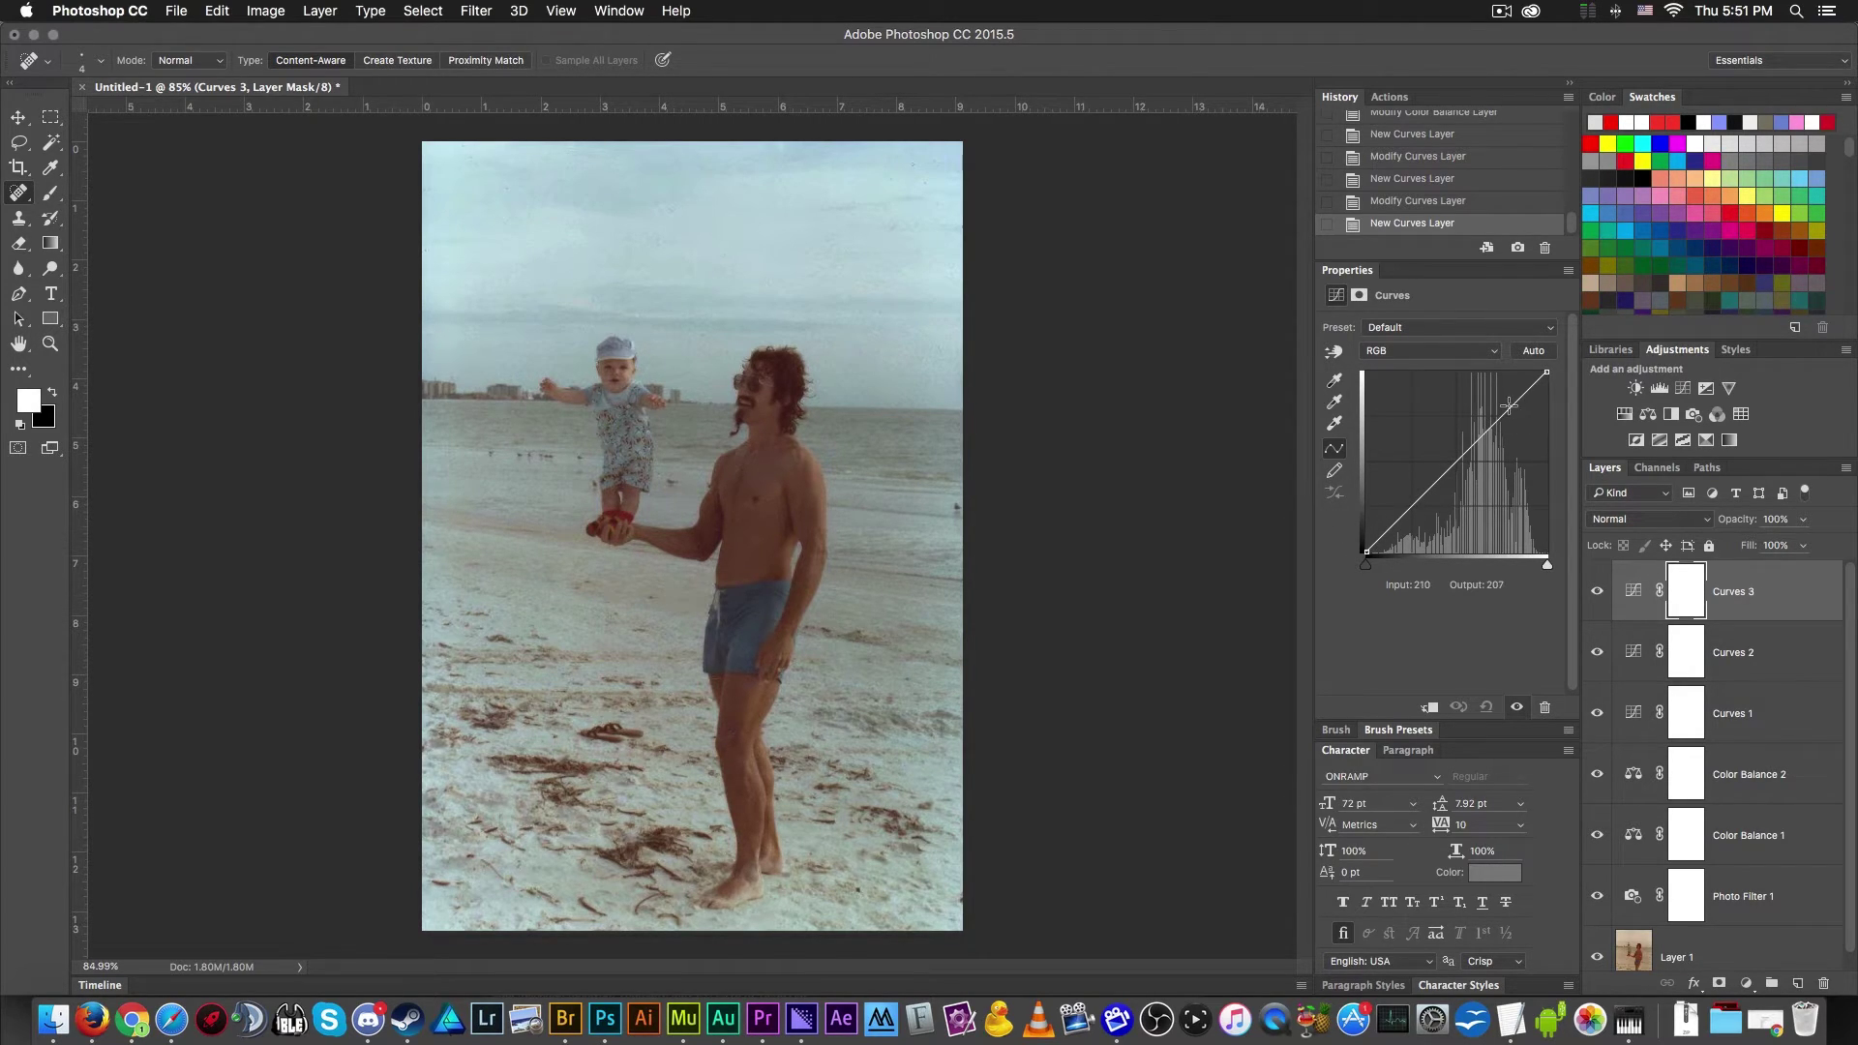
pyautogui.moveTo(1507, 413); pyautogui.dragTo(1505, 408)
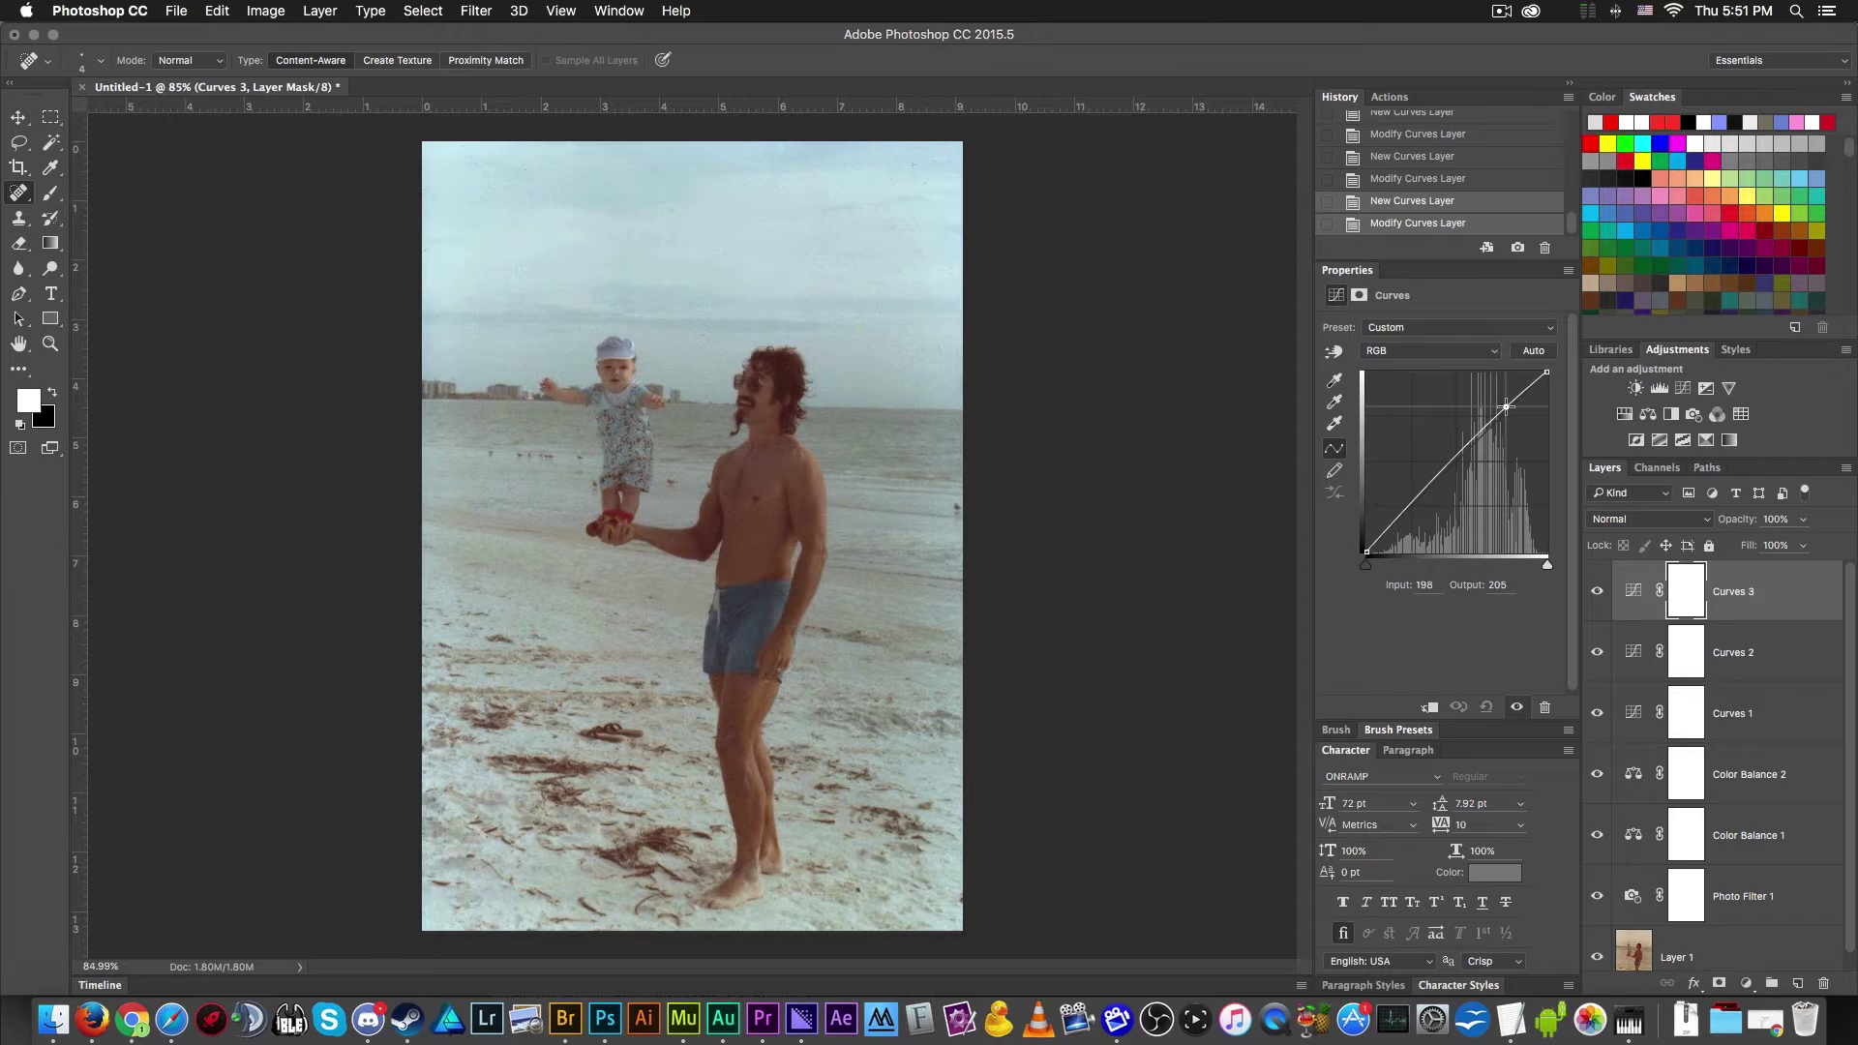
pyautogui.click(1419, 501)
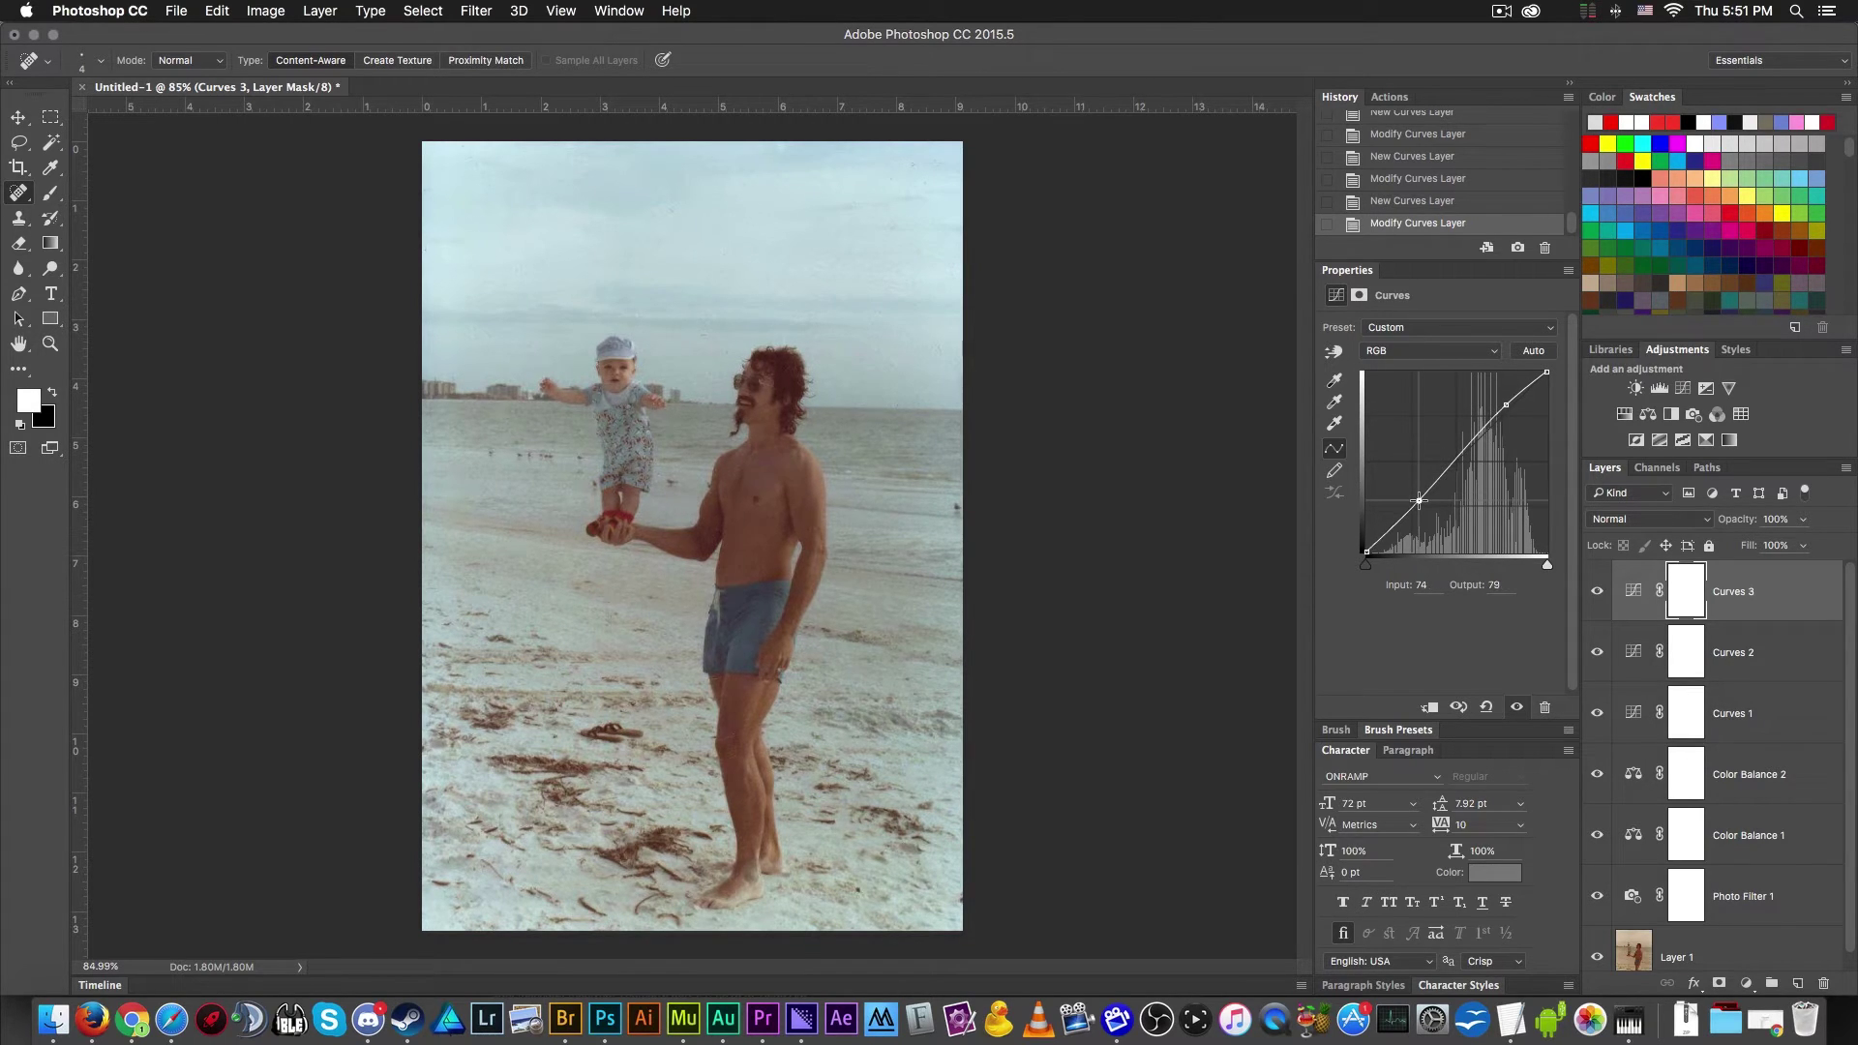
pyautogui.moveTo(1419, 500); pyautogui.dragTo(1416, 499)
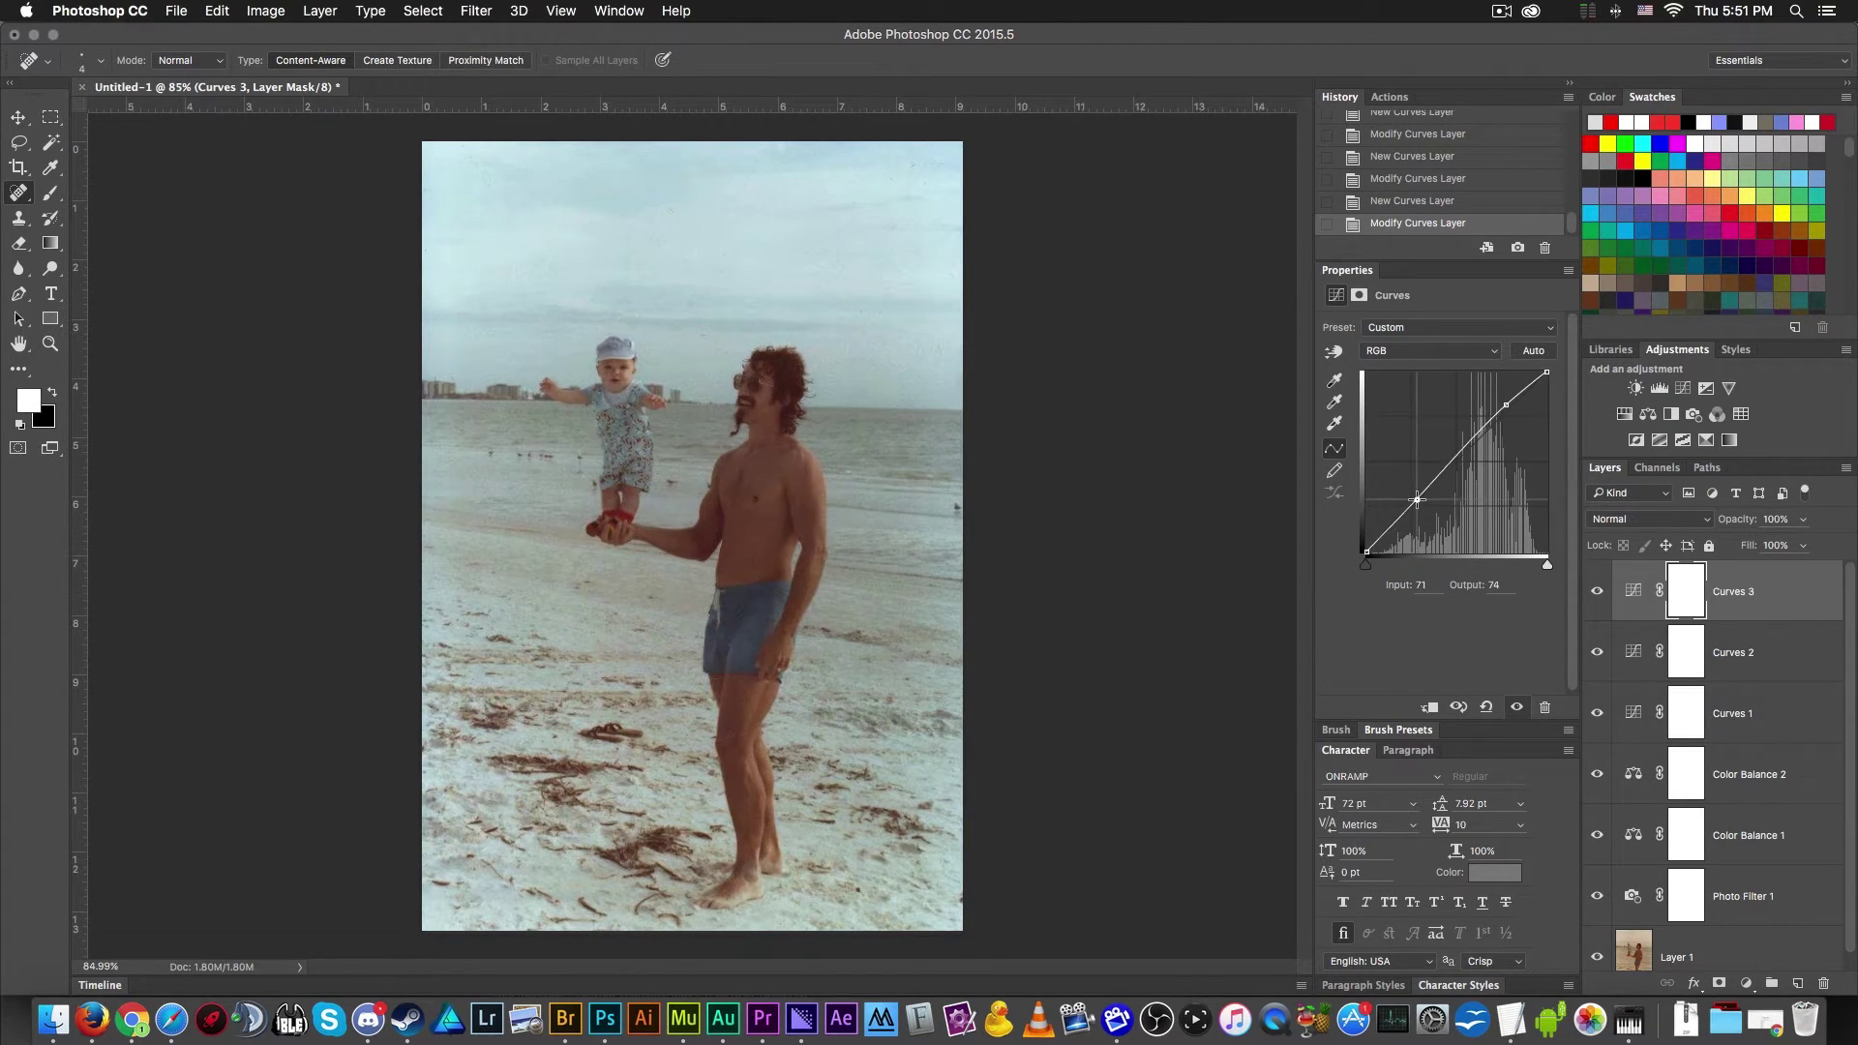
# - Add a Brightness/Contrast 1 layer with brightness 10 and contrast -5
pyautogui.click(1635, 388)
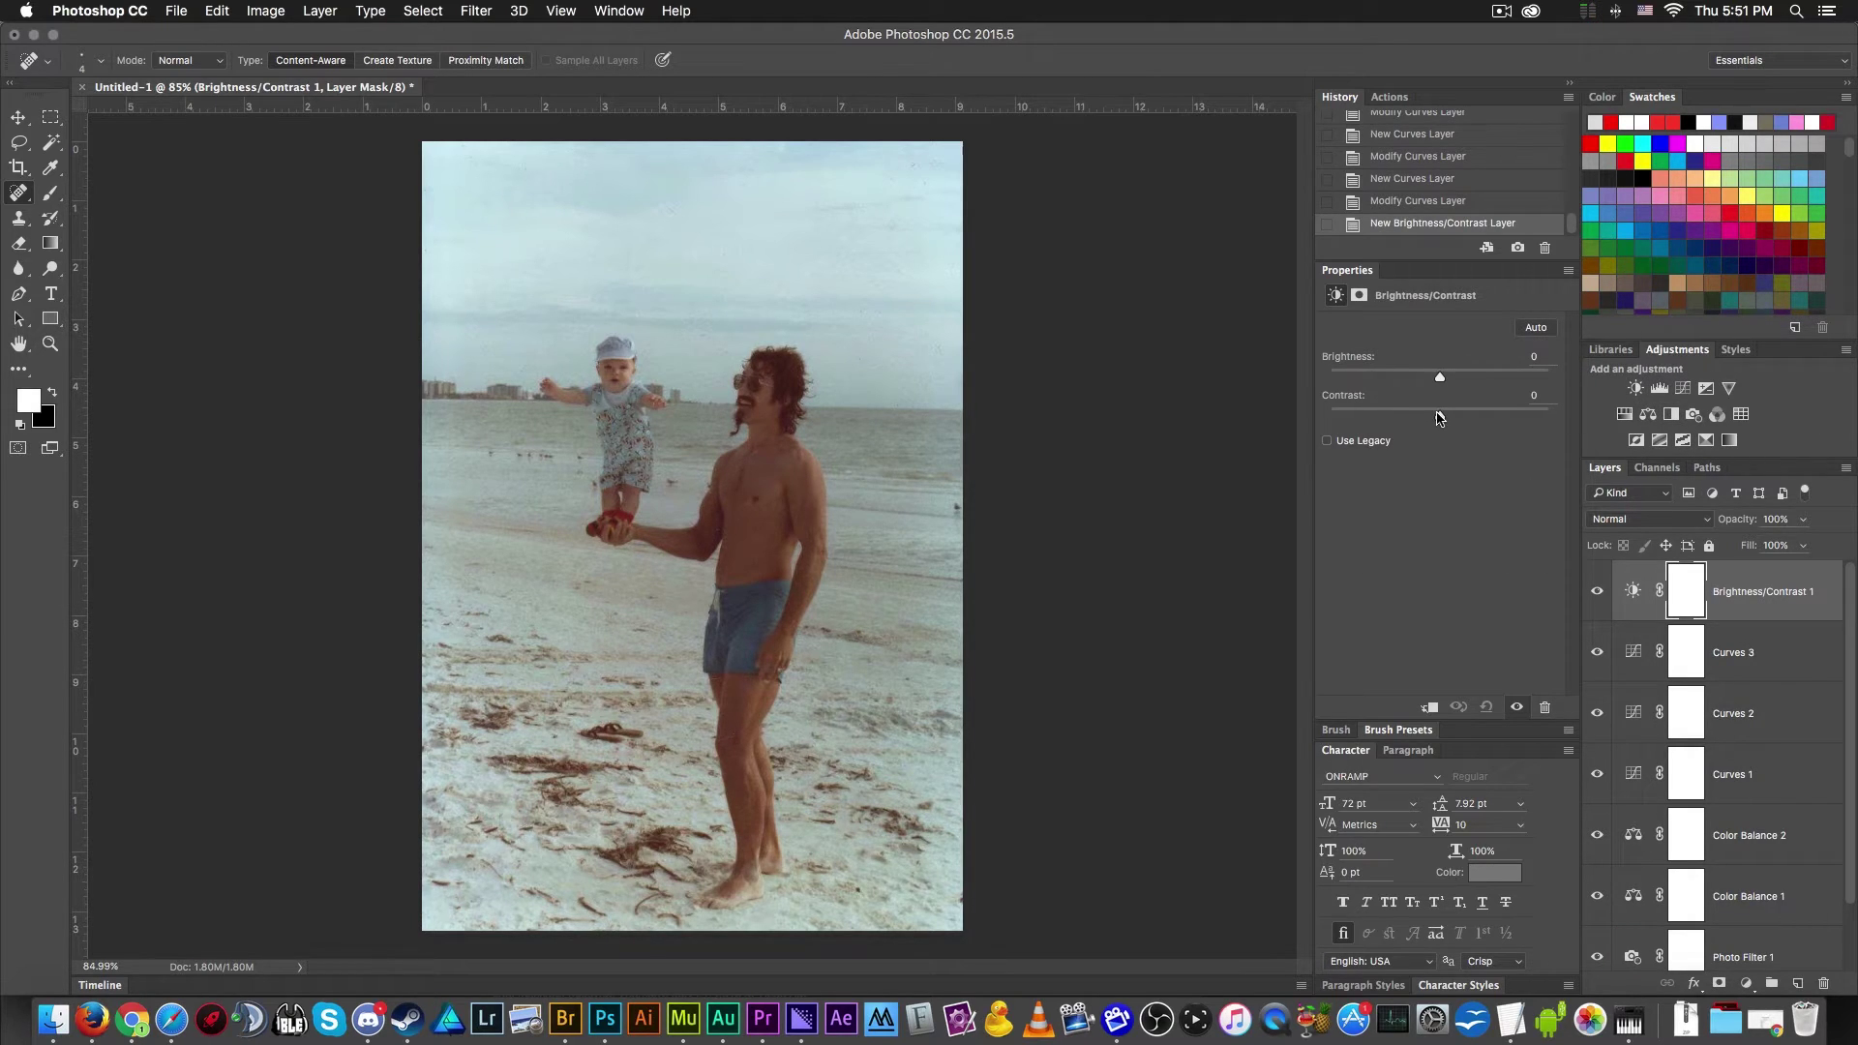
pyautogui.moveTo(1440, 416); pyautogui.dragTo(1440, 377)
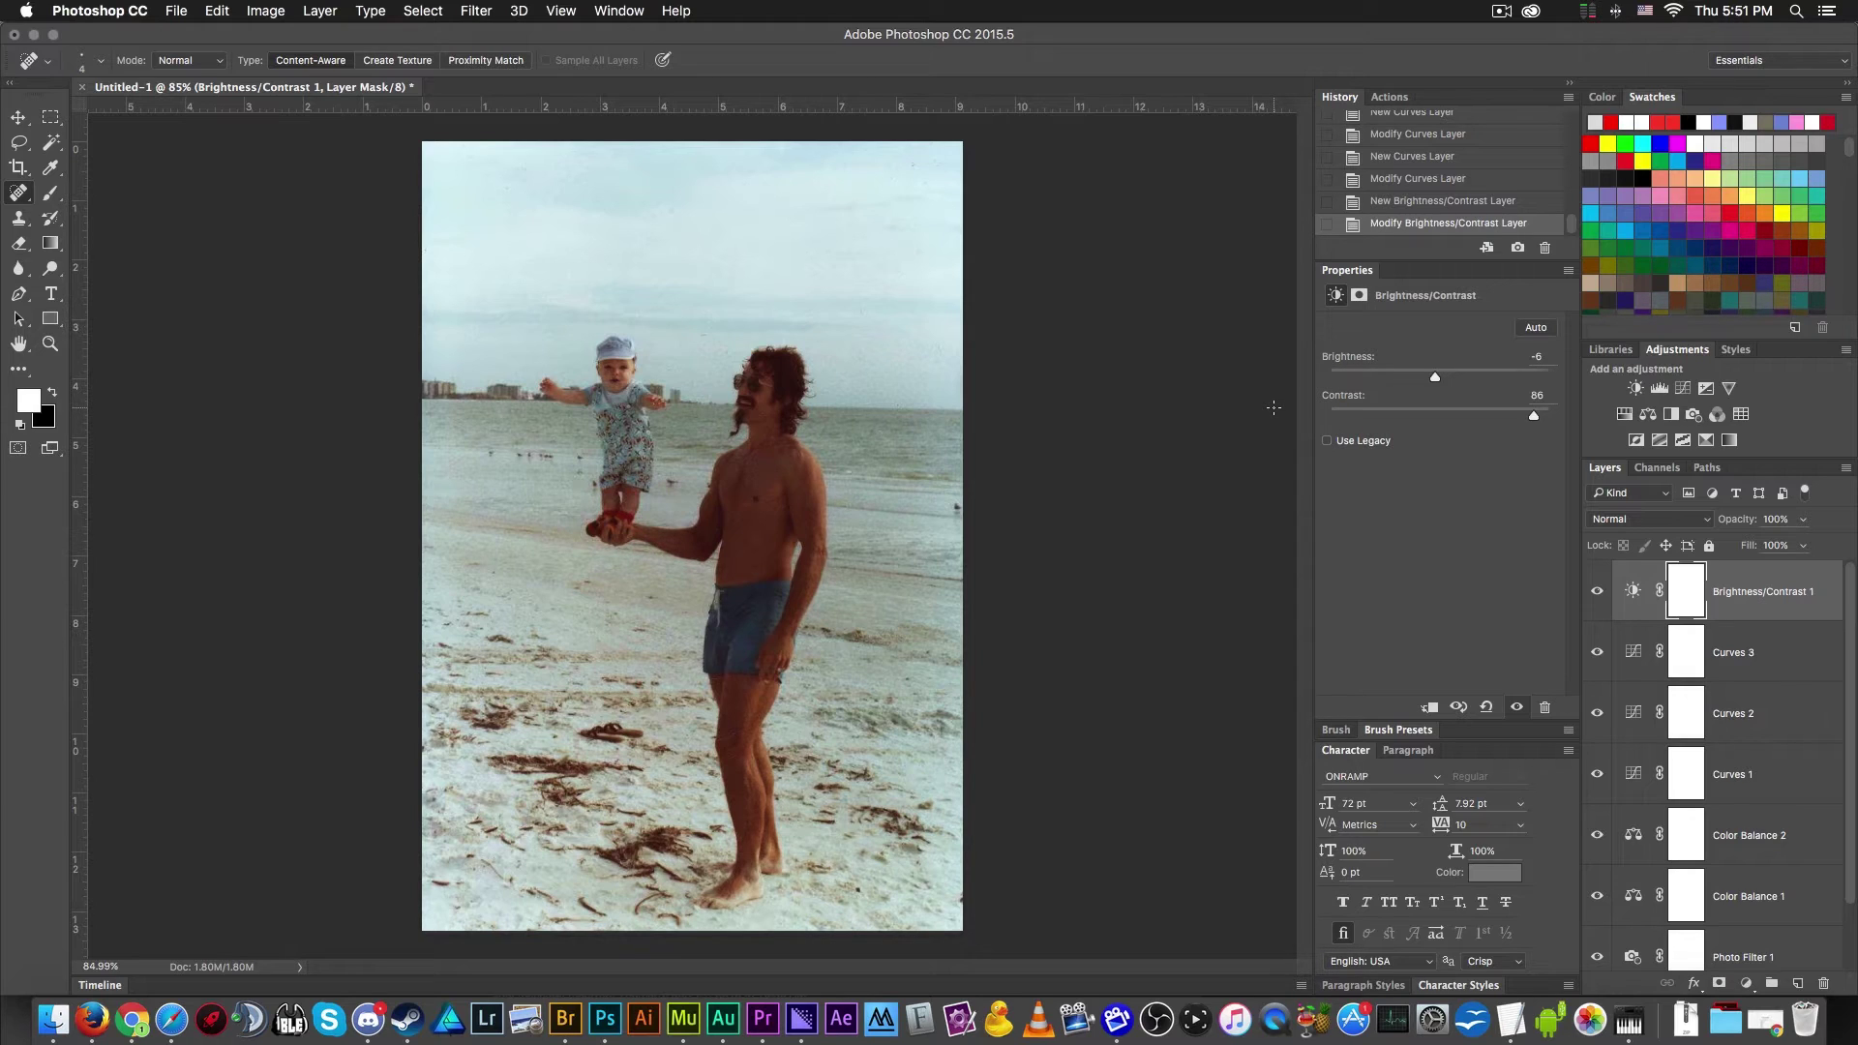
pyautogui.press('super+z')
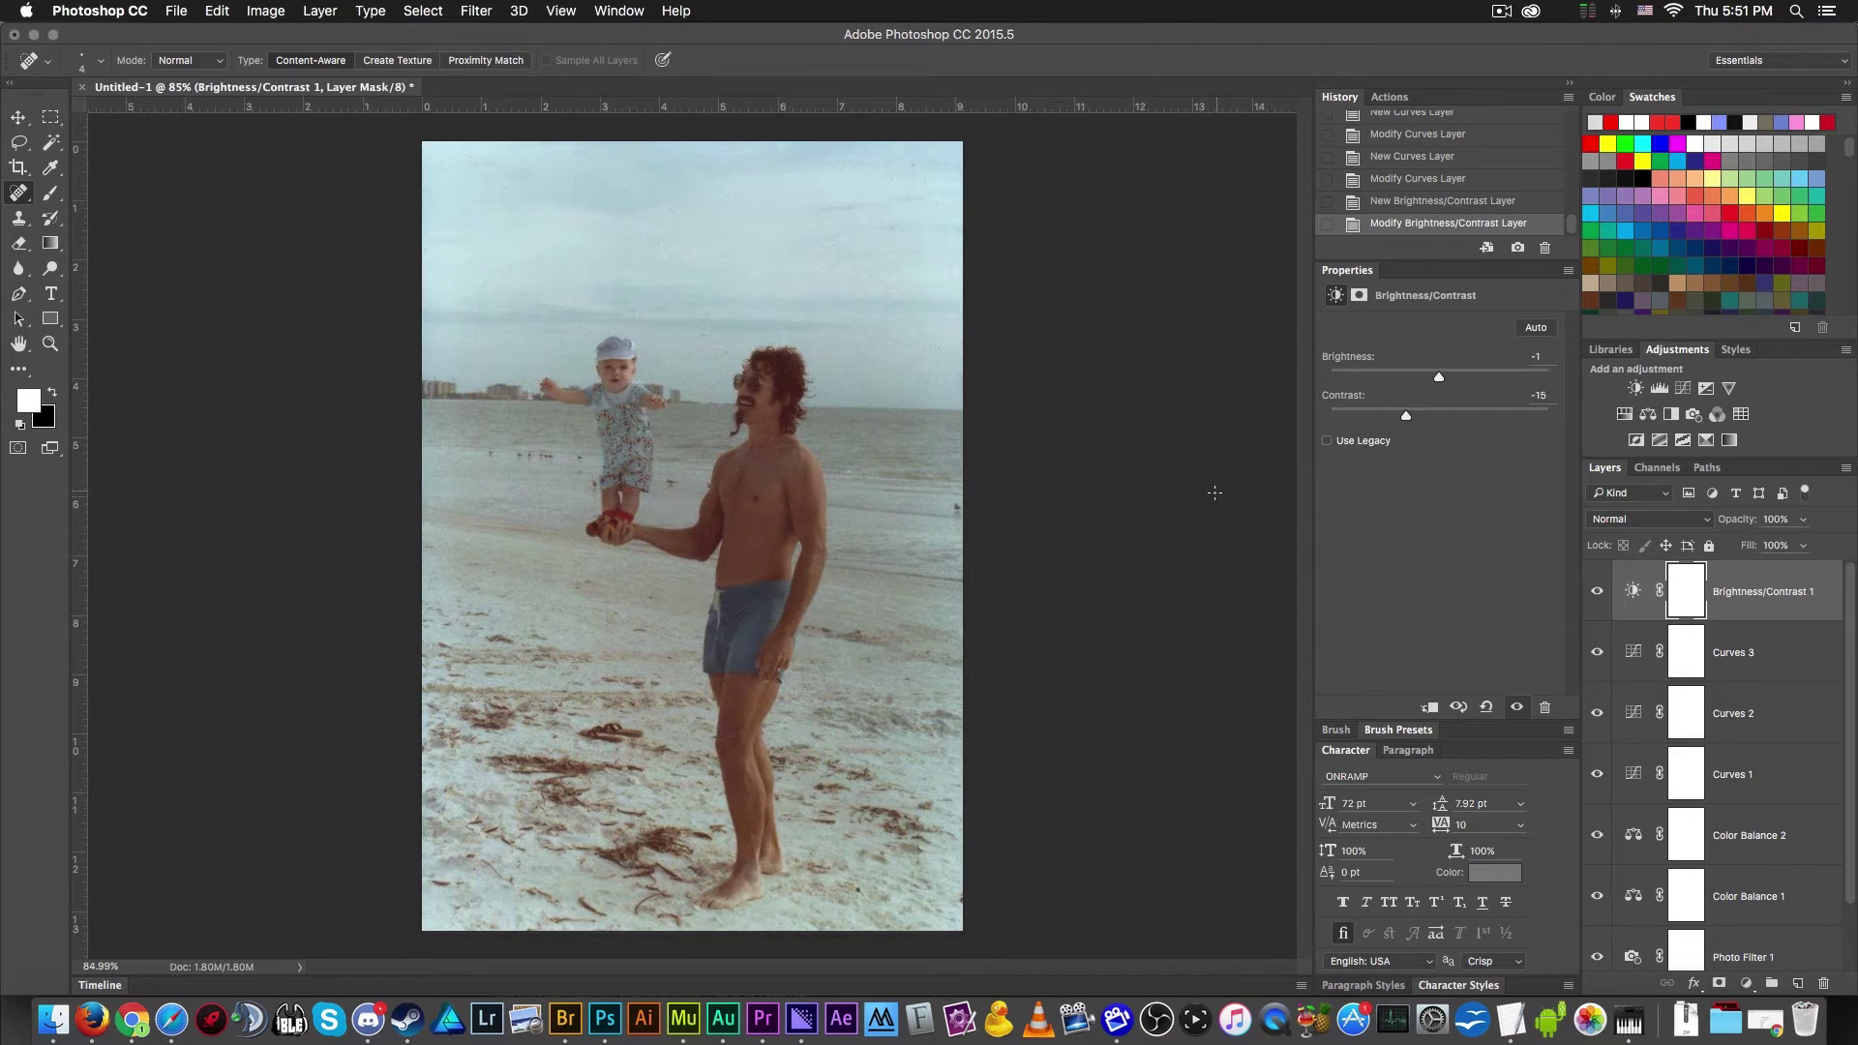
pyautogui.moveTo(1406, 416); pyautogui.dragTo(1448, 377)
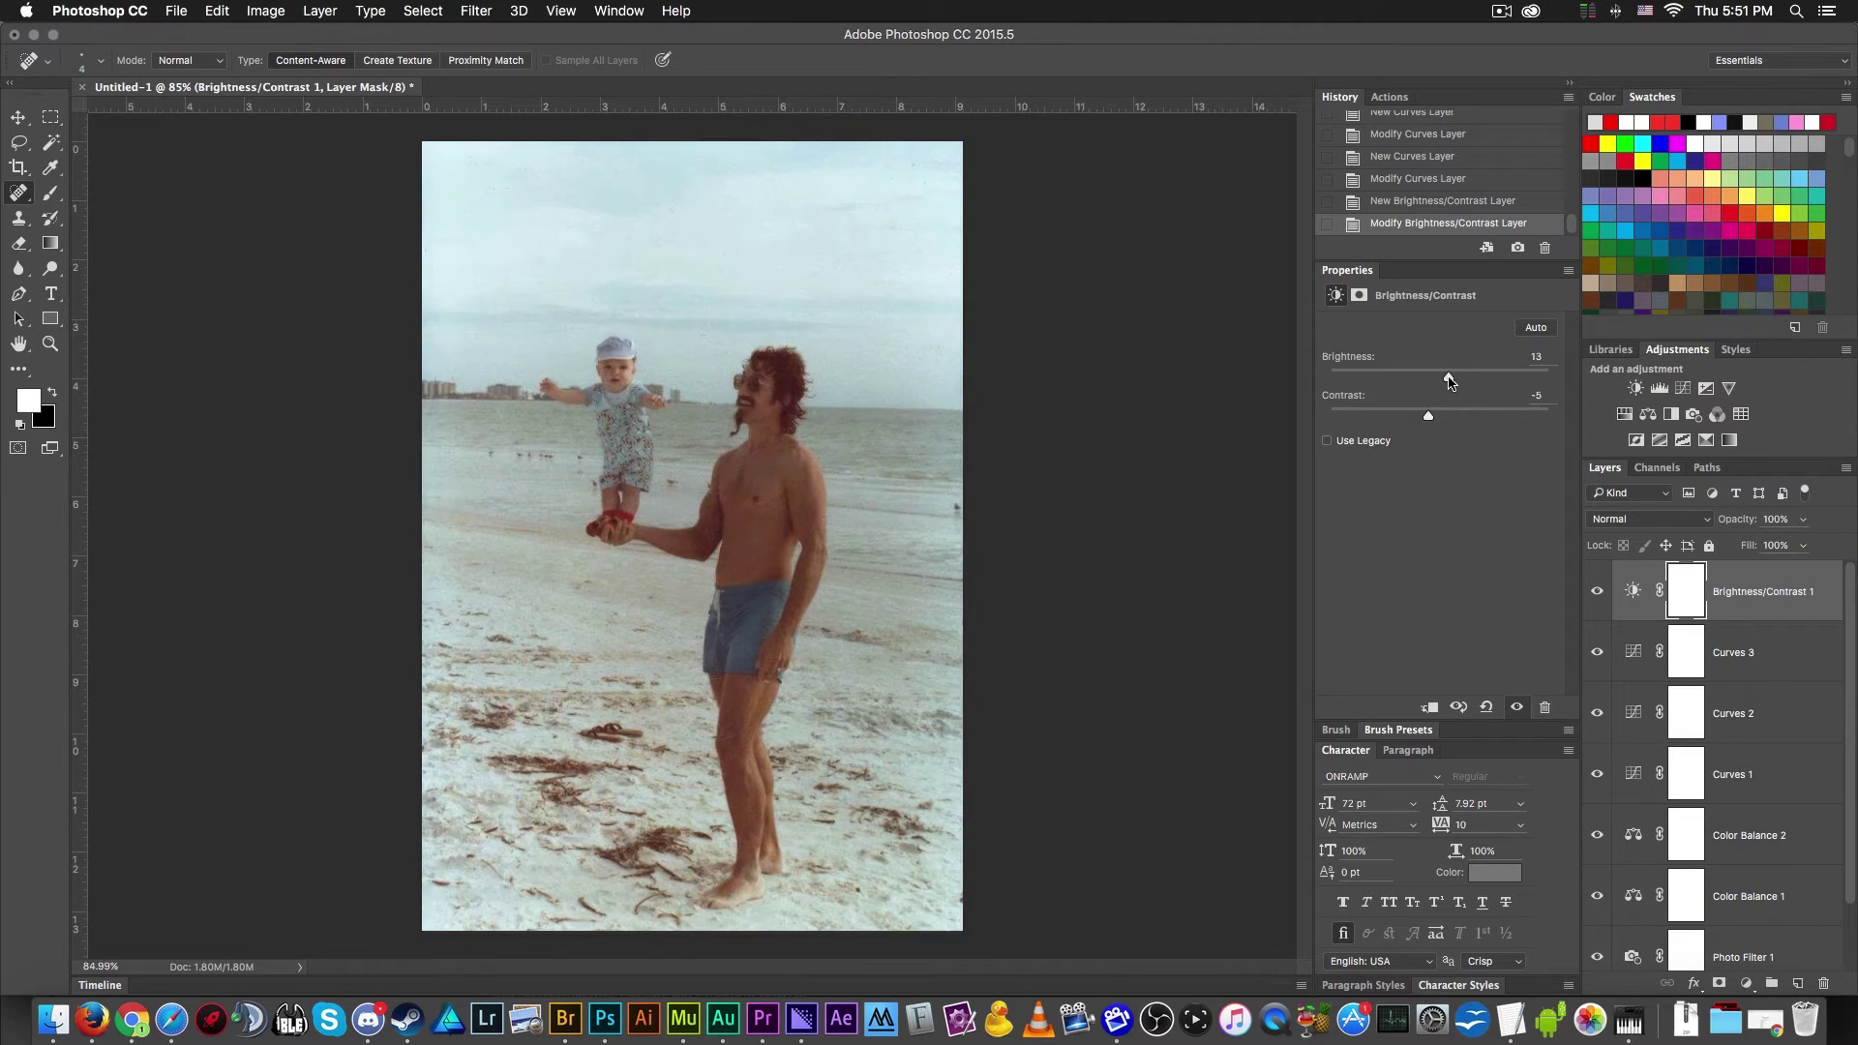
pyautogui.click(1535, 356)
pyautogui.write('10')
pyautogui.scroll(-1, 1775, 651)
pyautogui.scroll(1, 1771, 775)
# - Group all adjustment layers into Group 1 above Layer 1 and toggle it to compare with the original
pyautogui.click(1794, 983)
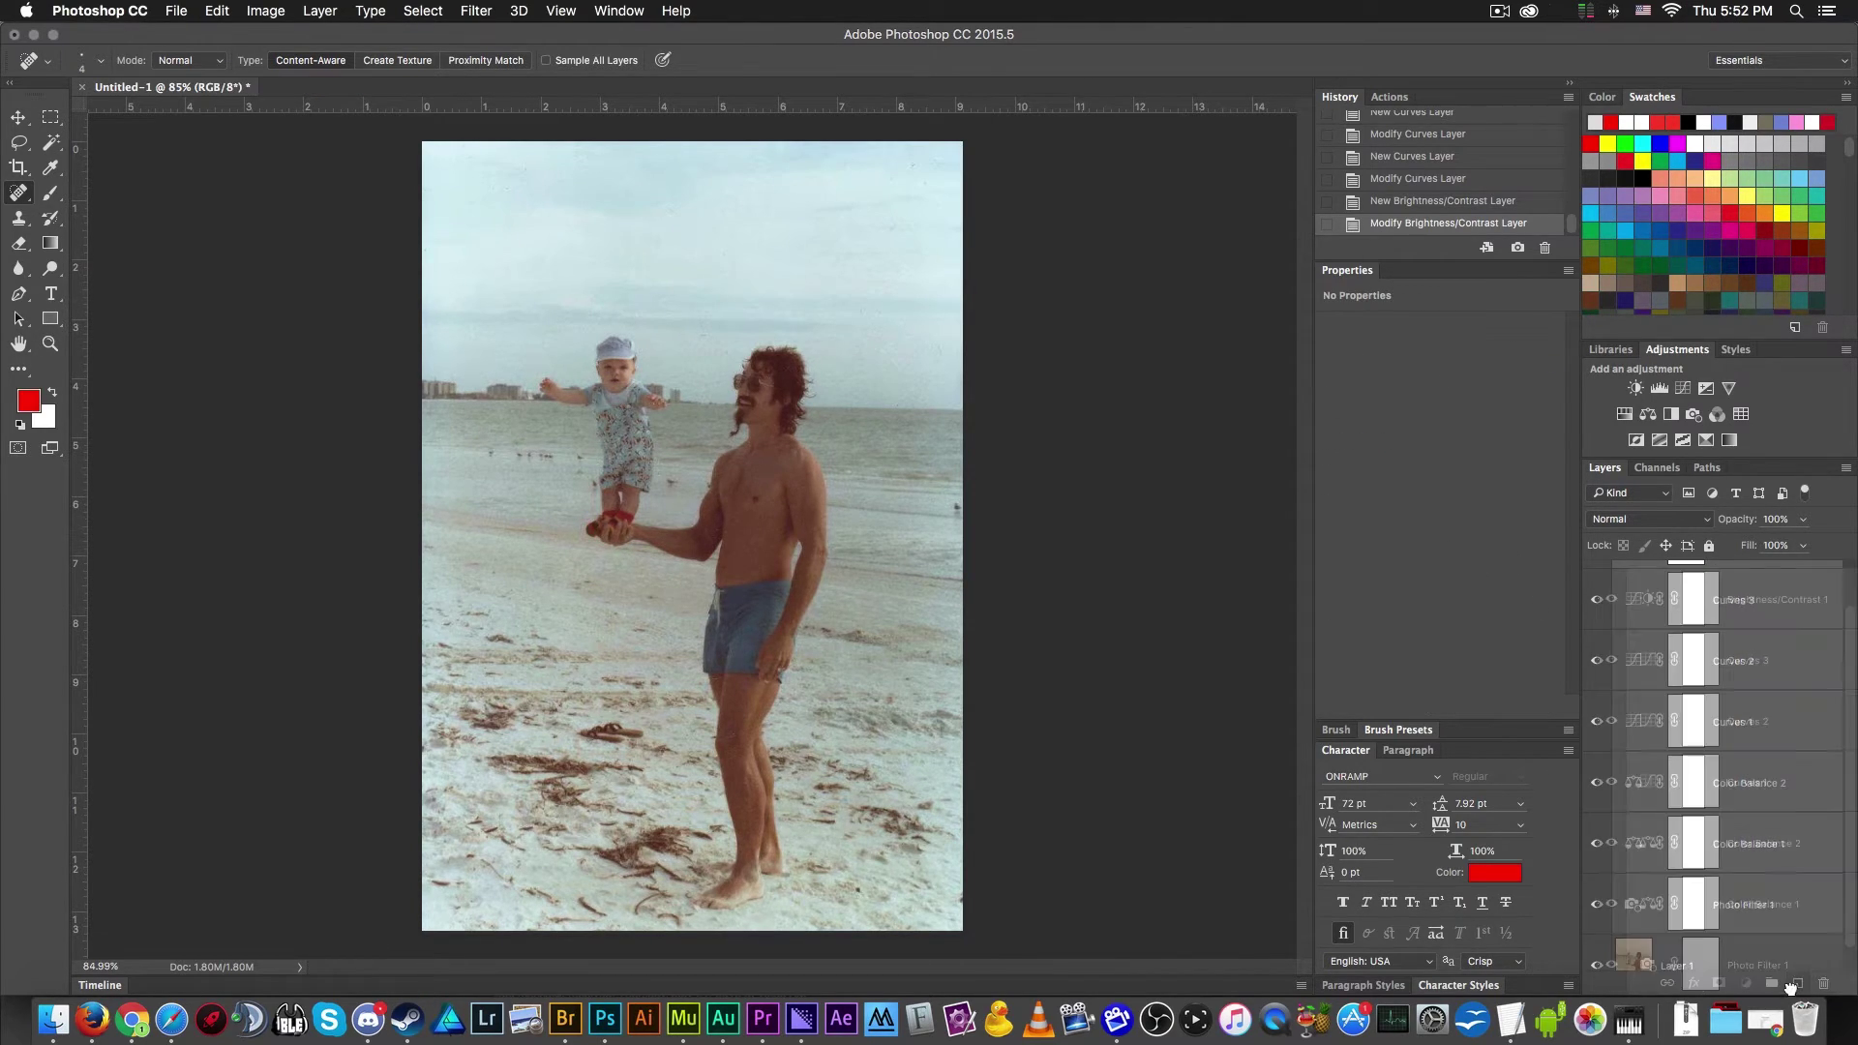
pyautogui.moveTo(1789, 989); pyautogui.dragTo(1774, 985)
pyautogui.click(1593, 572)
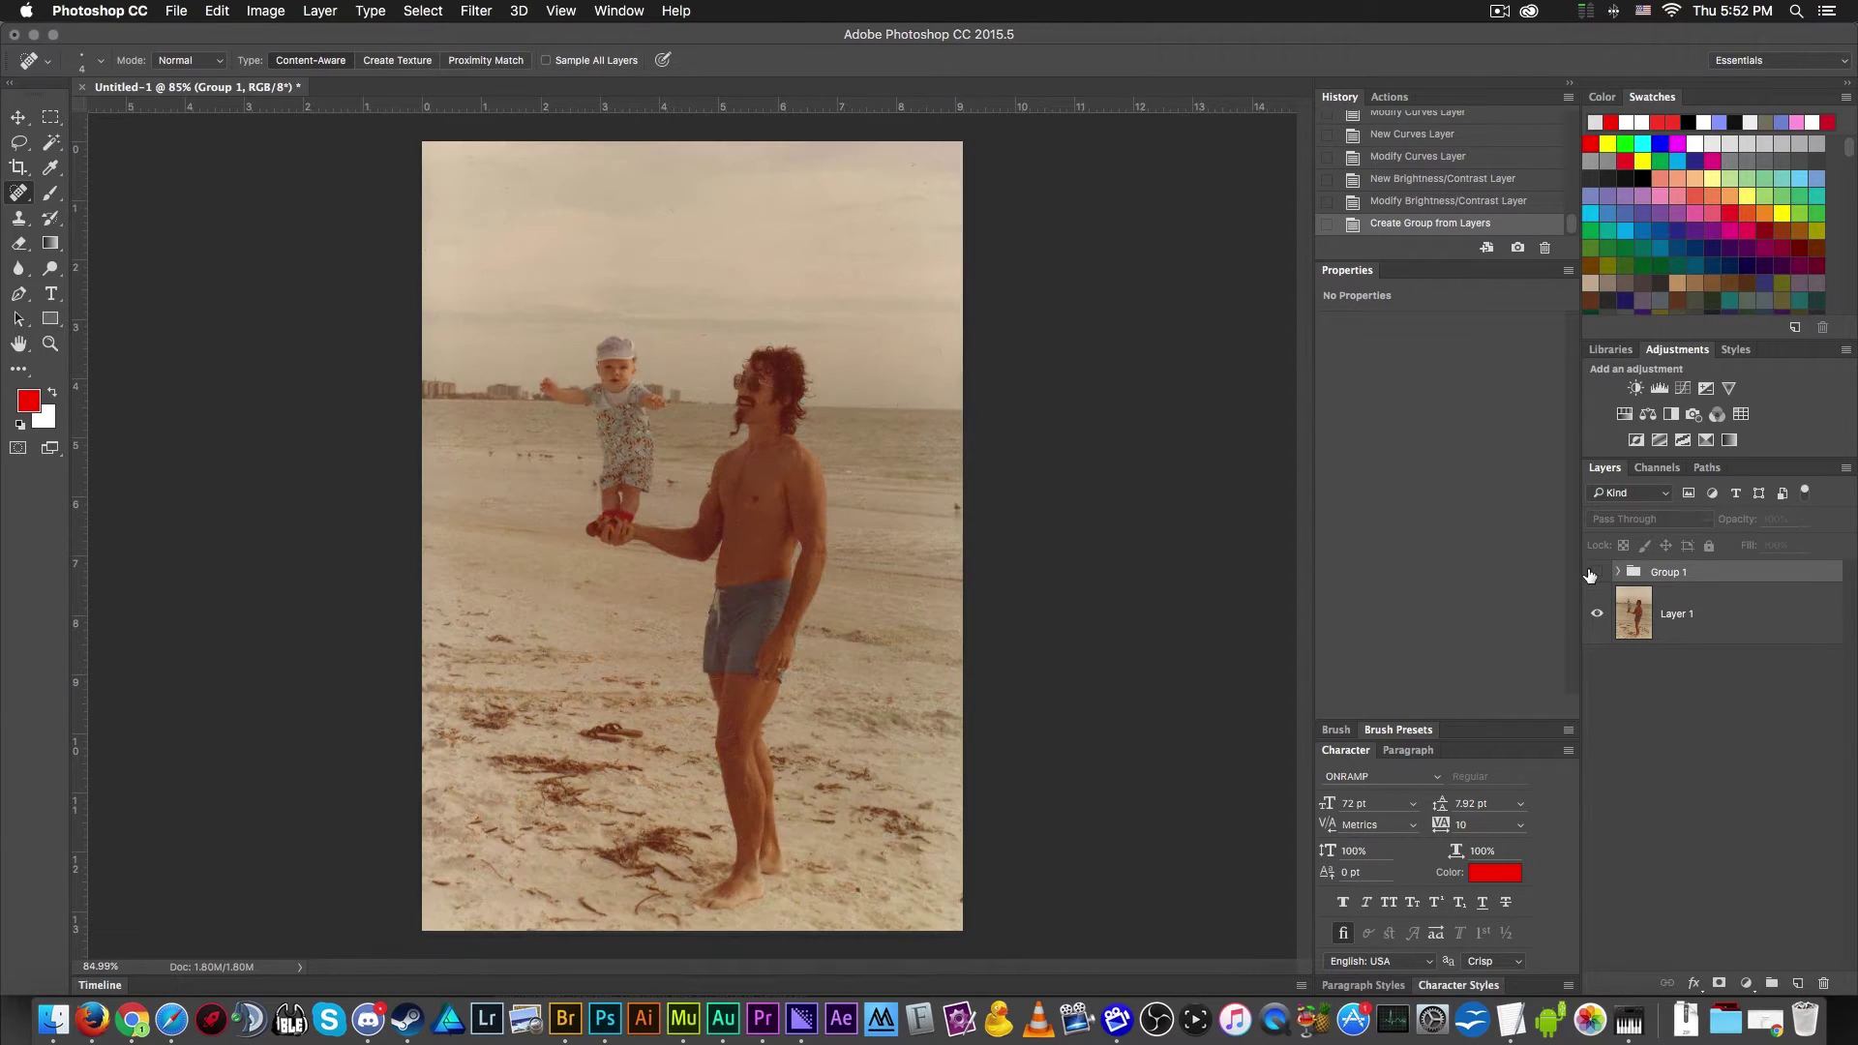
pyautogui.click(1591, 573)
pyautogui.click(1590, 573)
pyautogui.click(1592, 573)
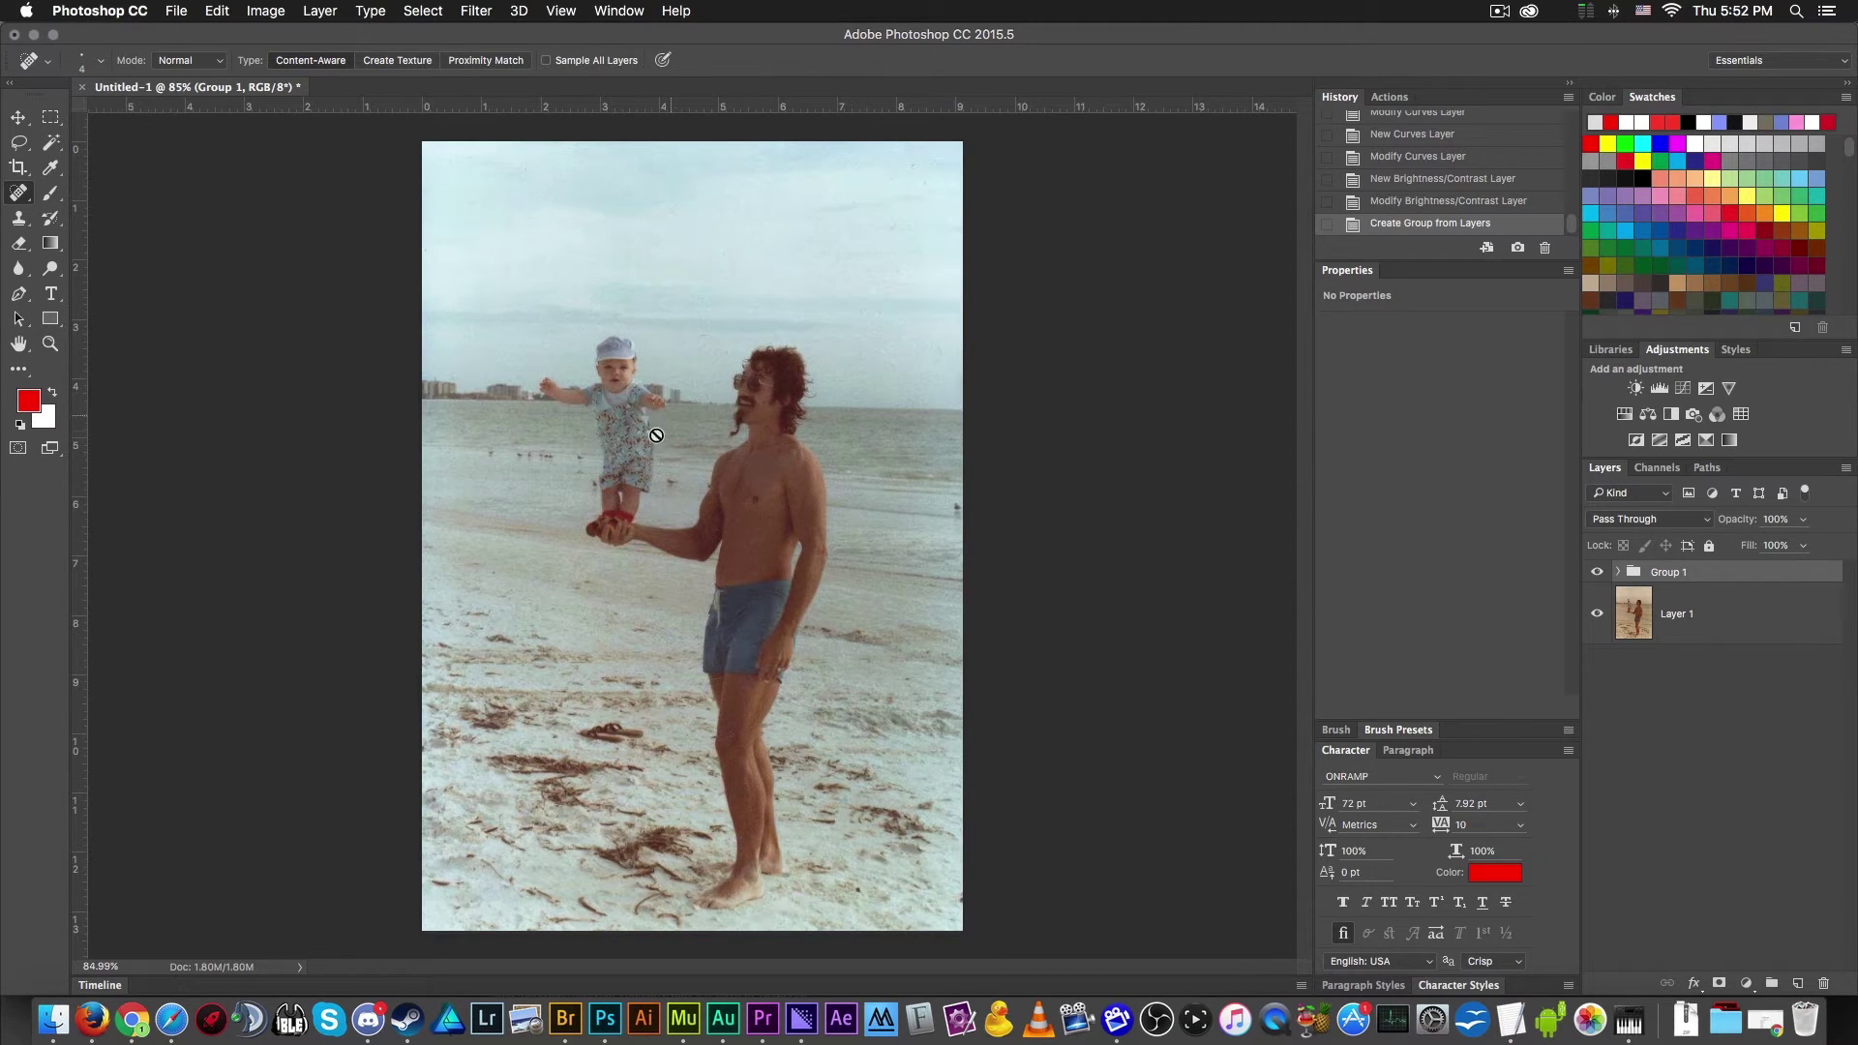
pyautogui.scroll(5, 601, 376)
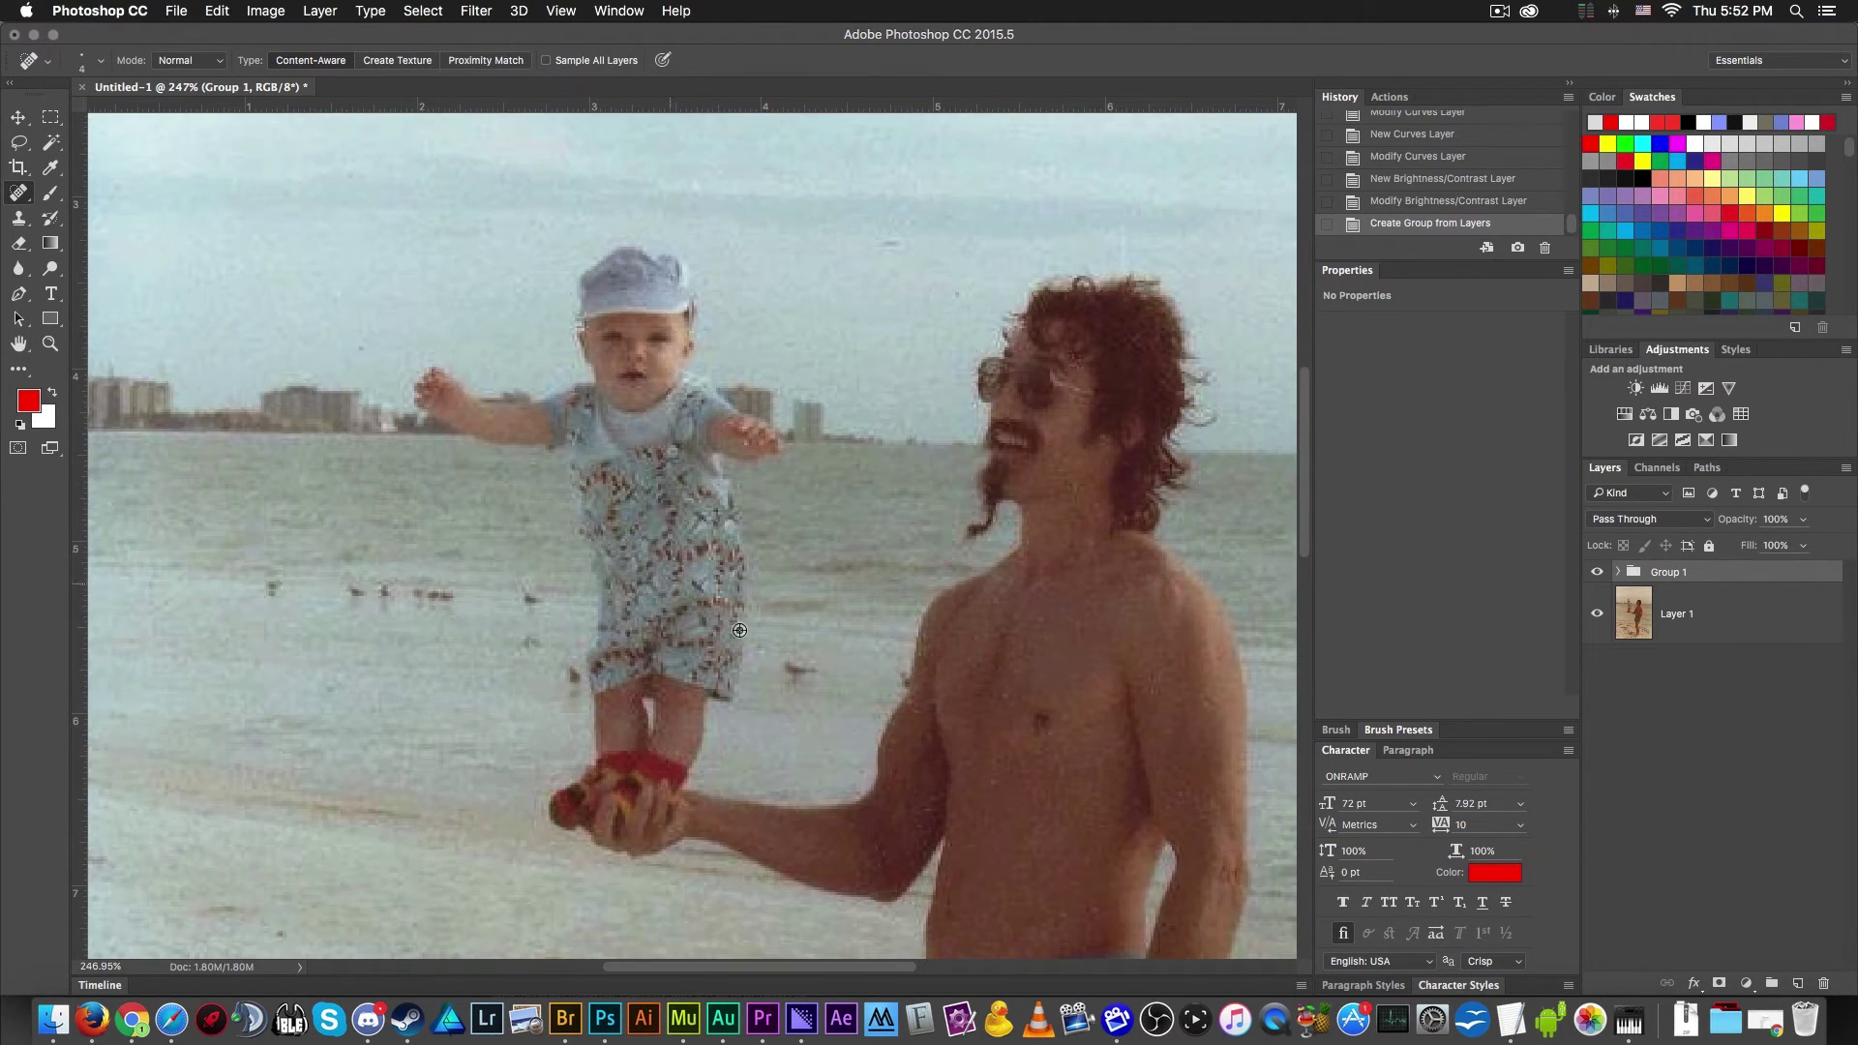
pyautogui.scroll(-3, 667, 503)
pyautogui.scroll(2, 659, 640)
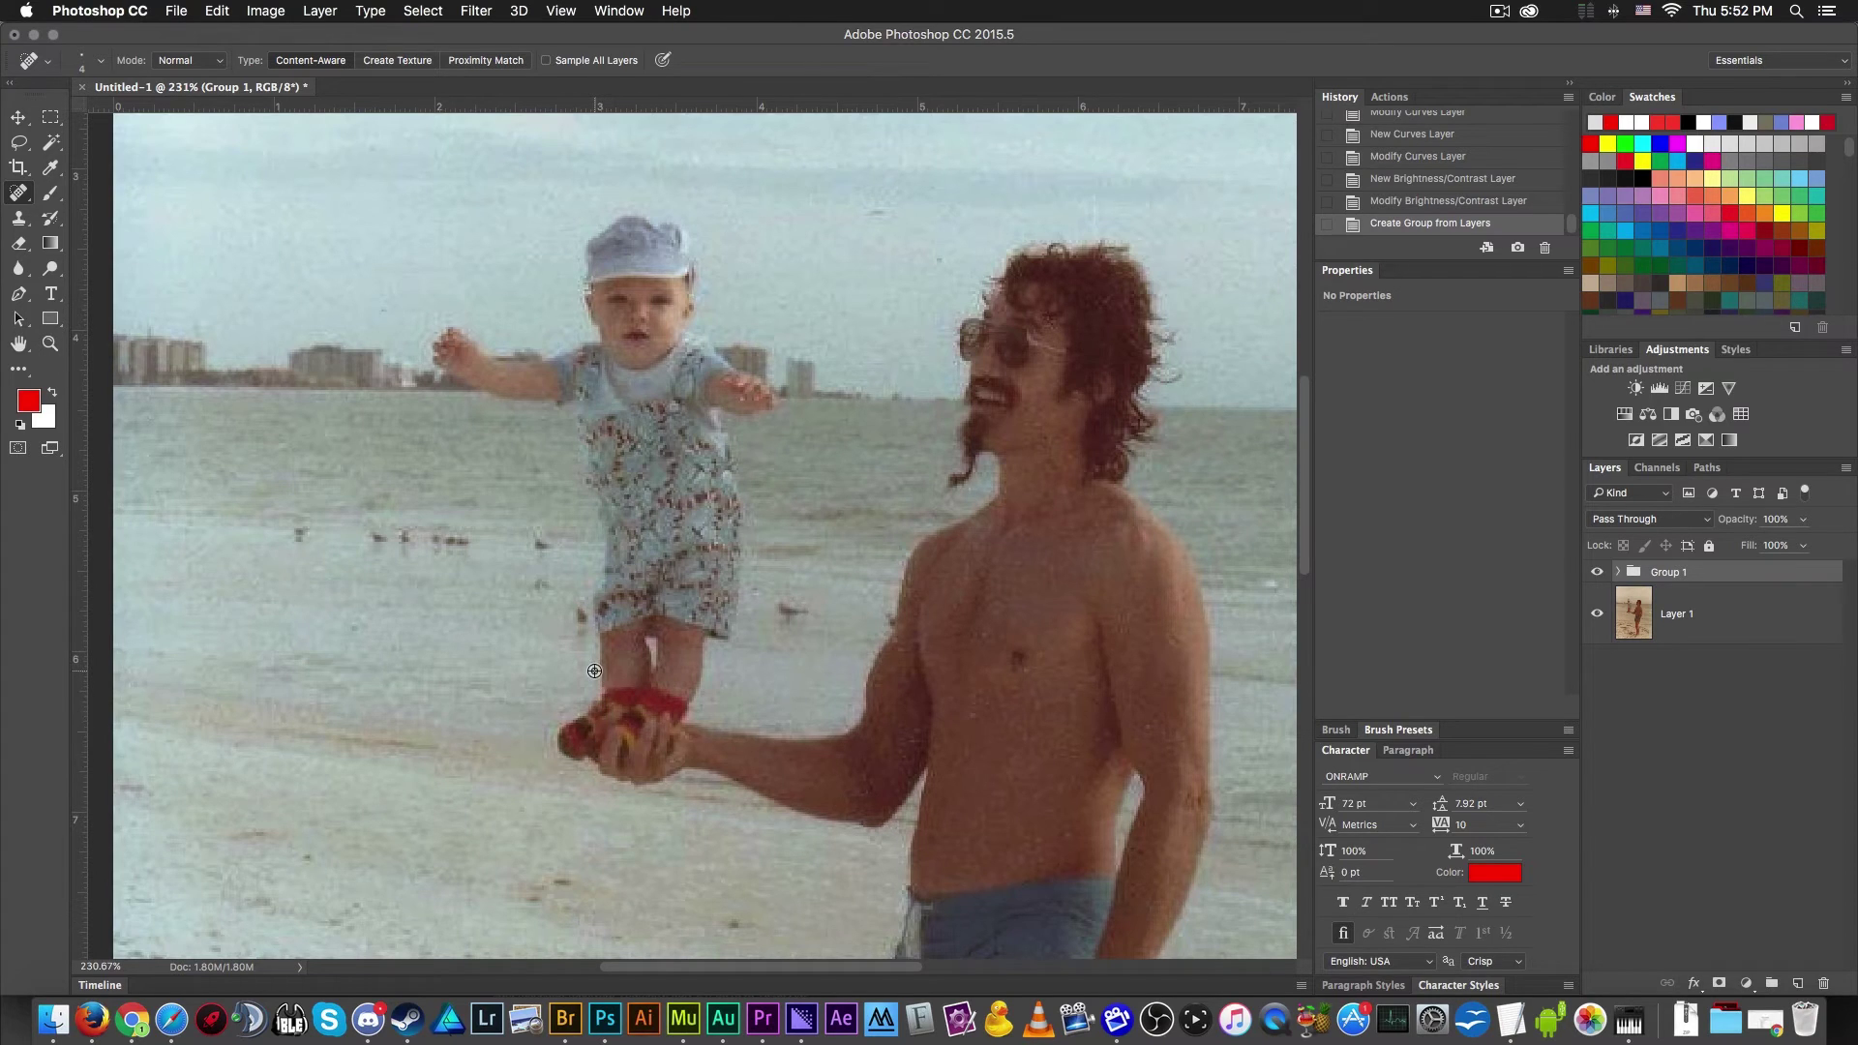
pyautogui.scroll(-5, 581, 677)
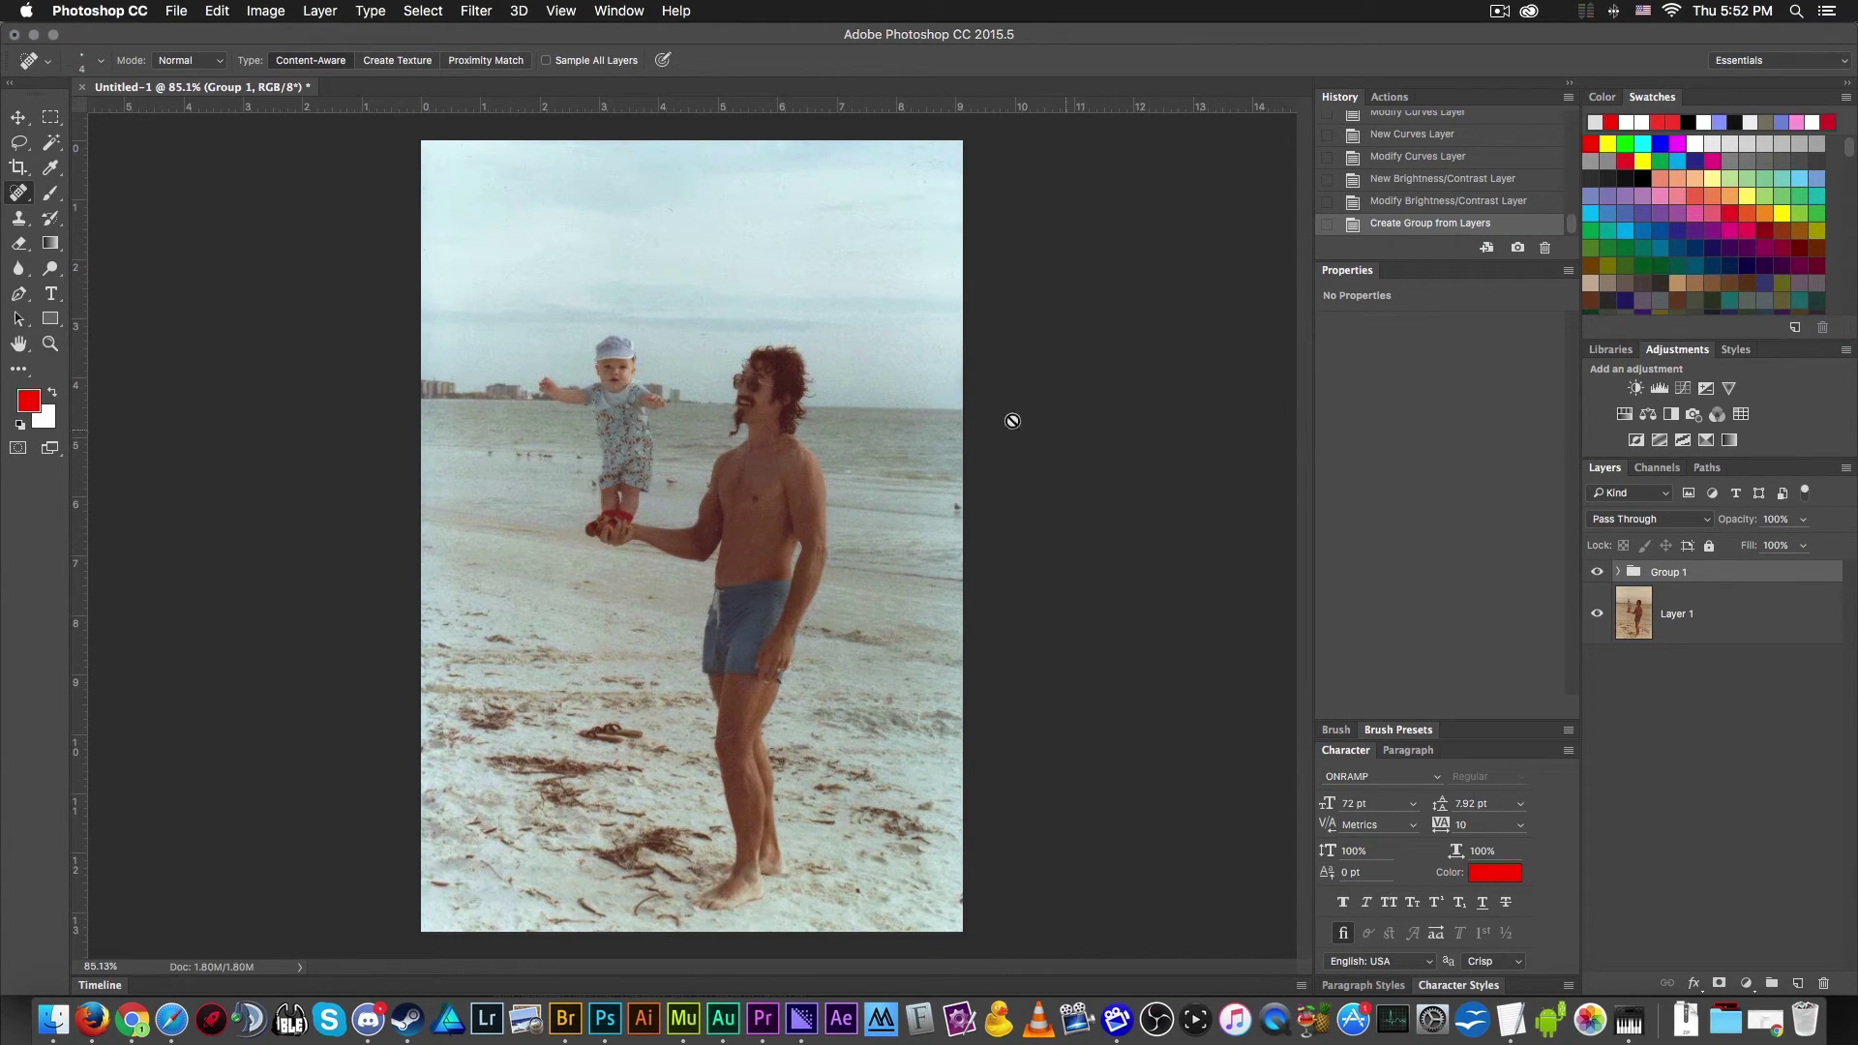
pyautogui.click(1746, 610)
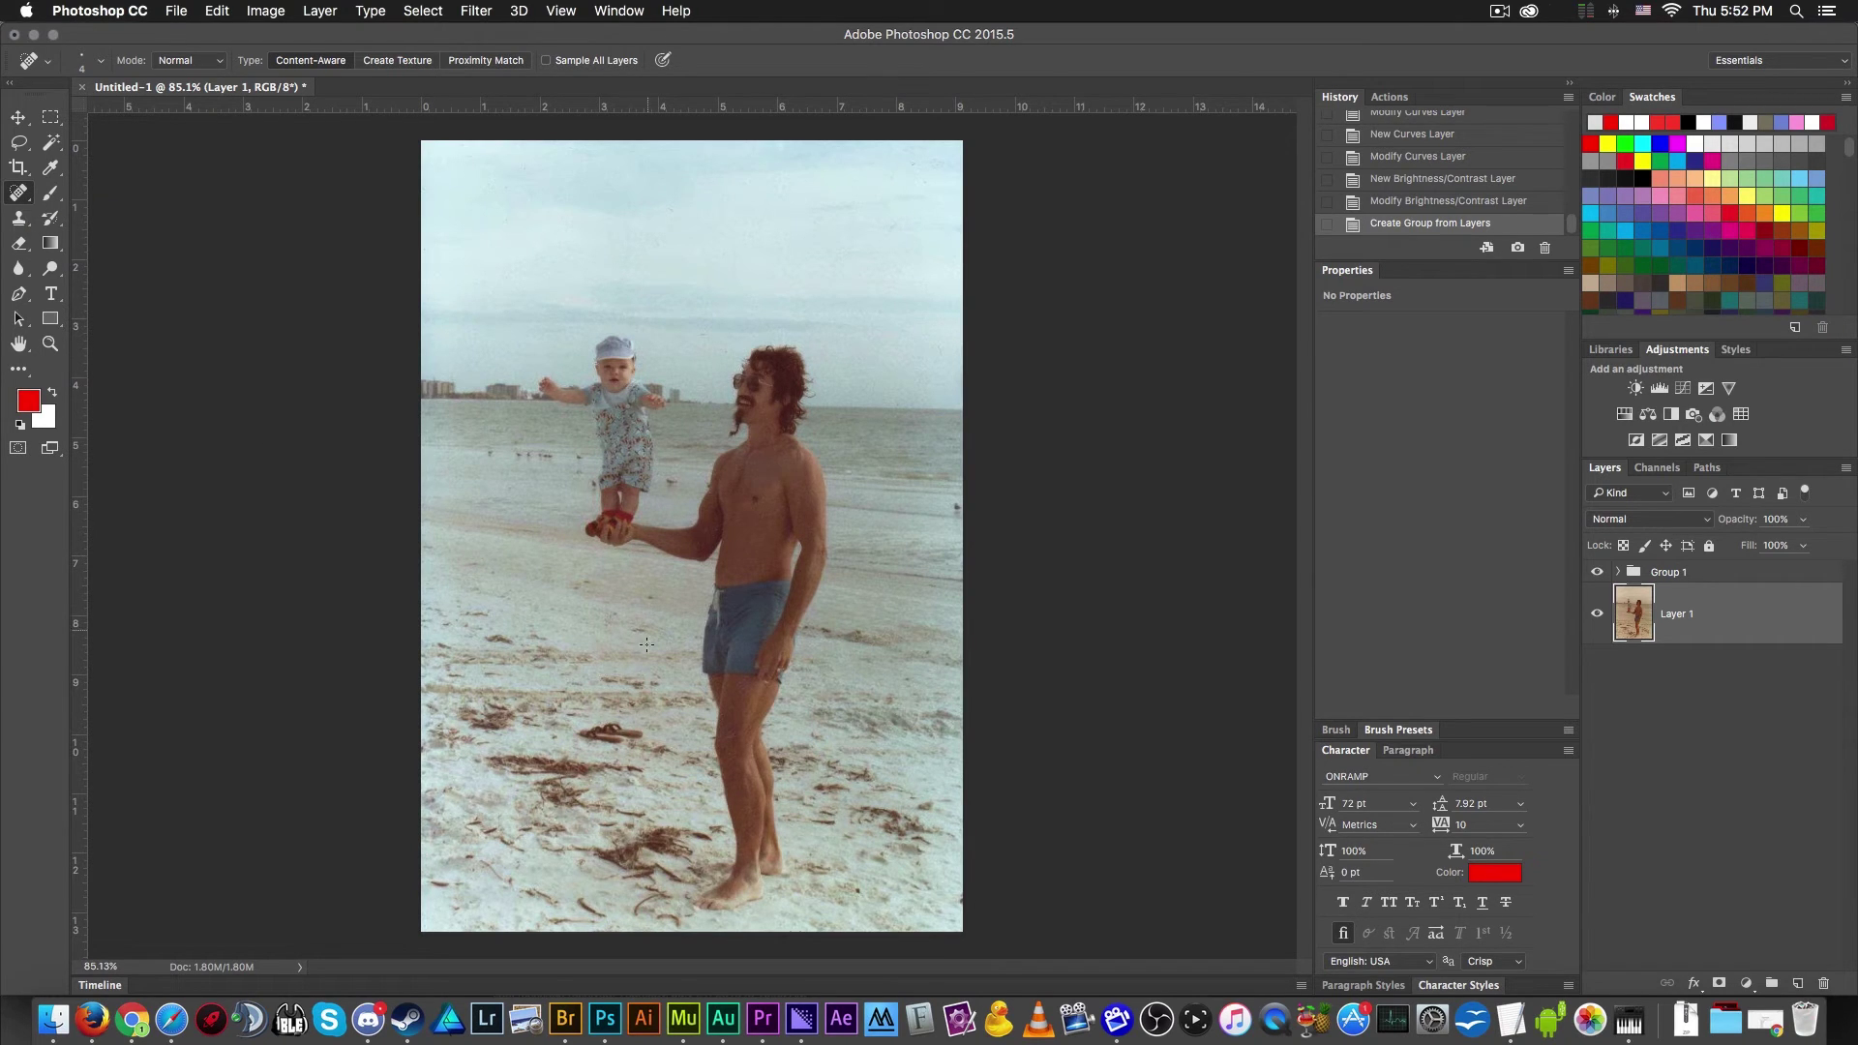
pyautogui.scroll(5, 761, 387)
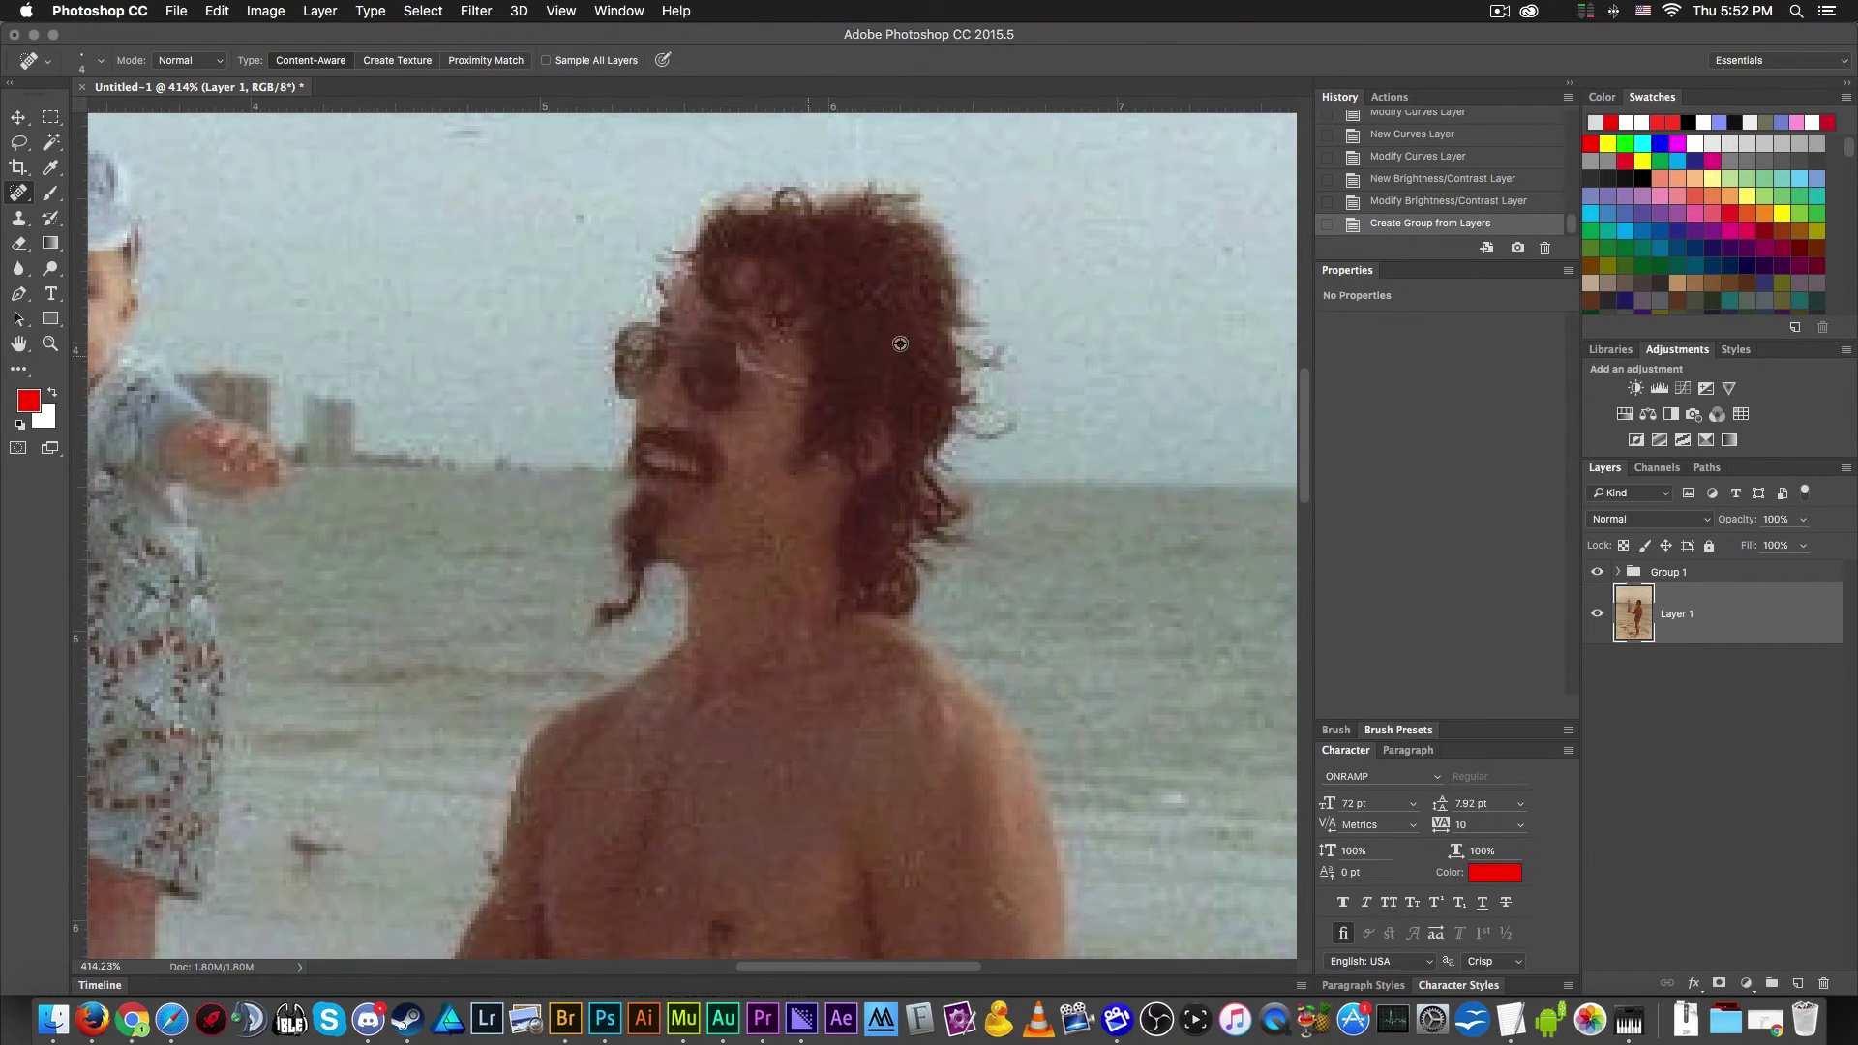
pyautogui.scroll(-5, 762, 341)
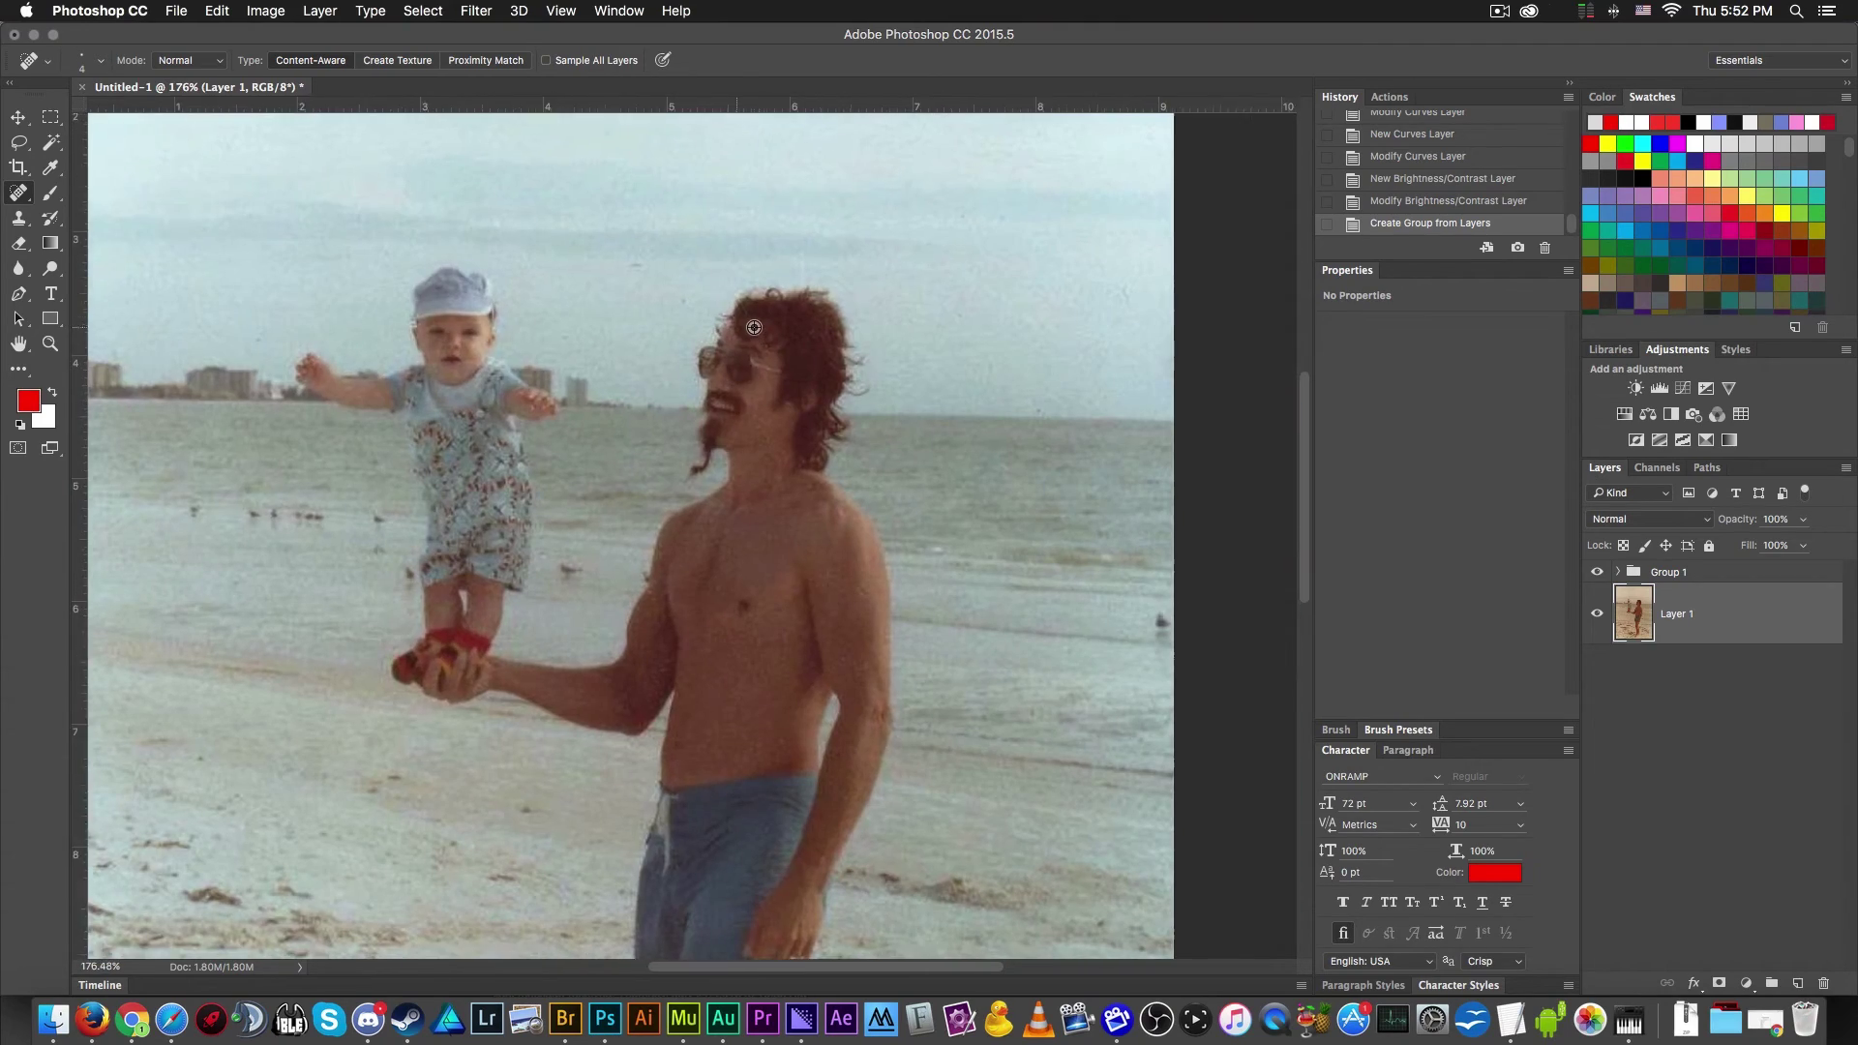
pyautogui.scroll(5, 753, 328)
pyautogui.scroll(-5, 753, 328)
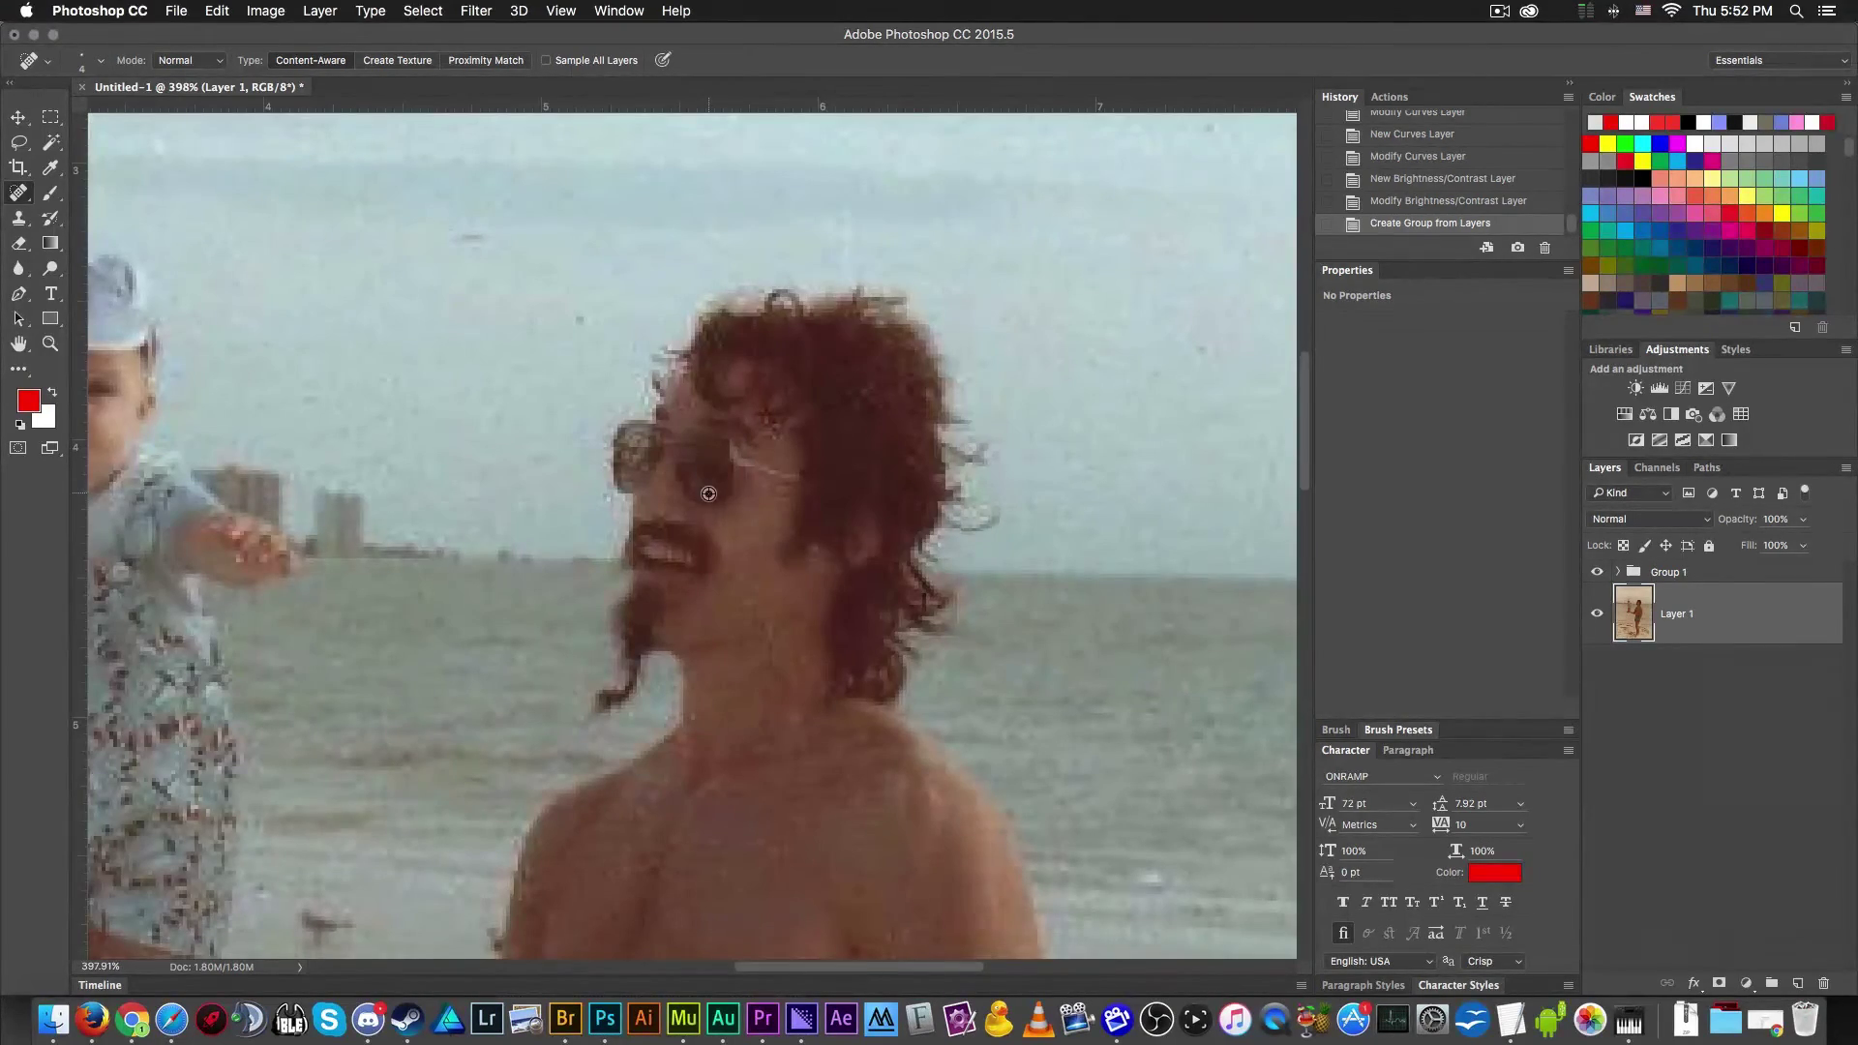
pyautogui.scroll(5, 659, 518)
pyautogui.scroll(-6, 659, 519)
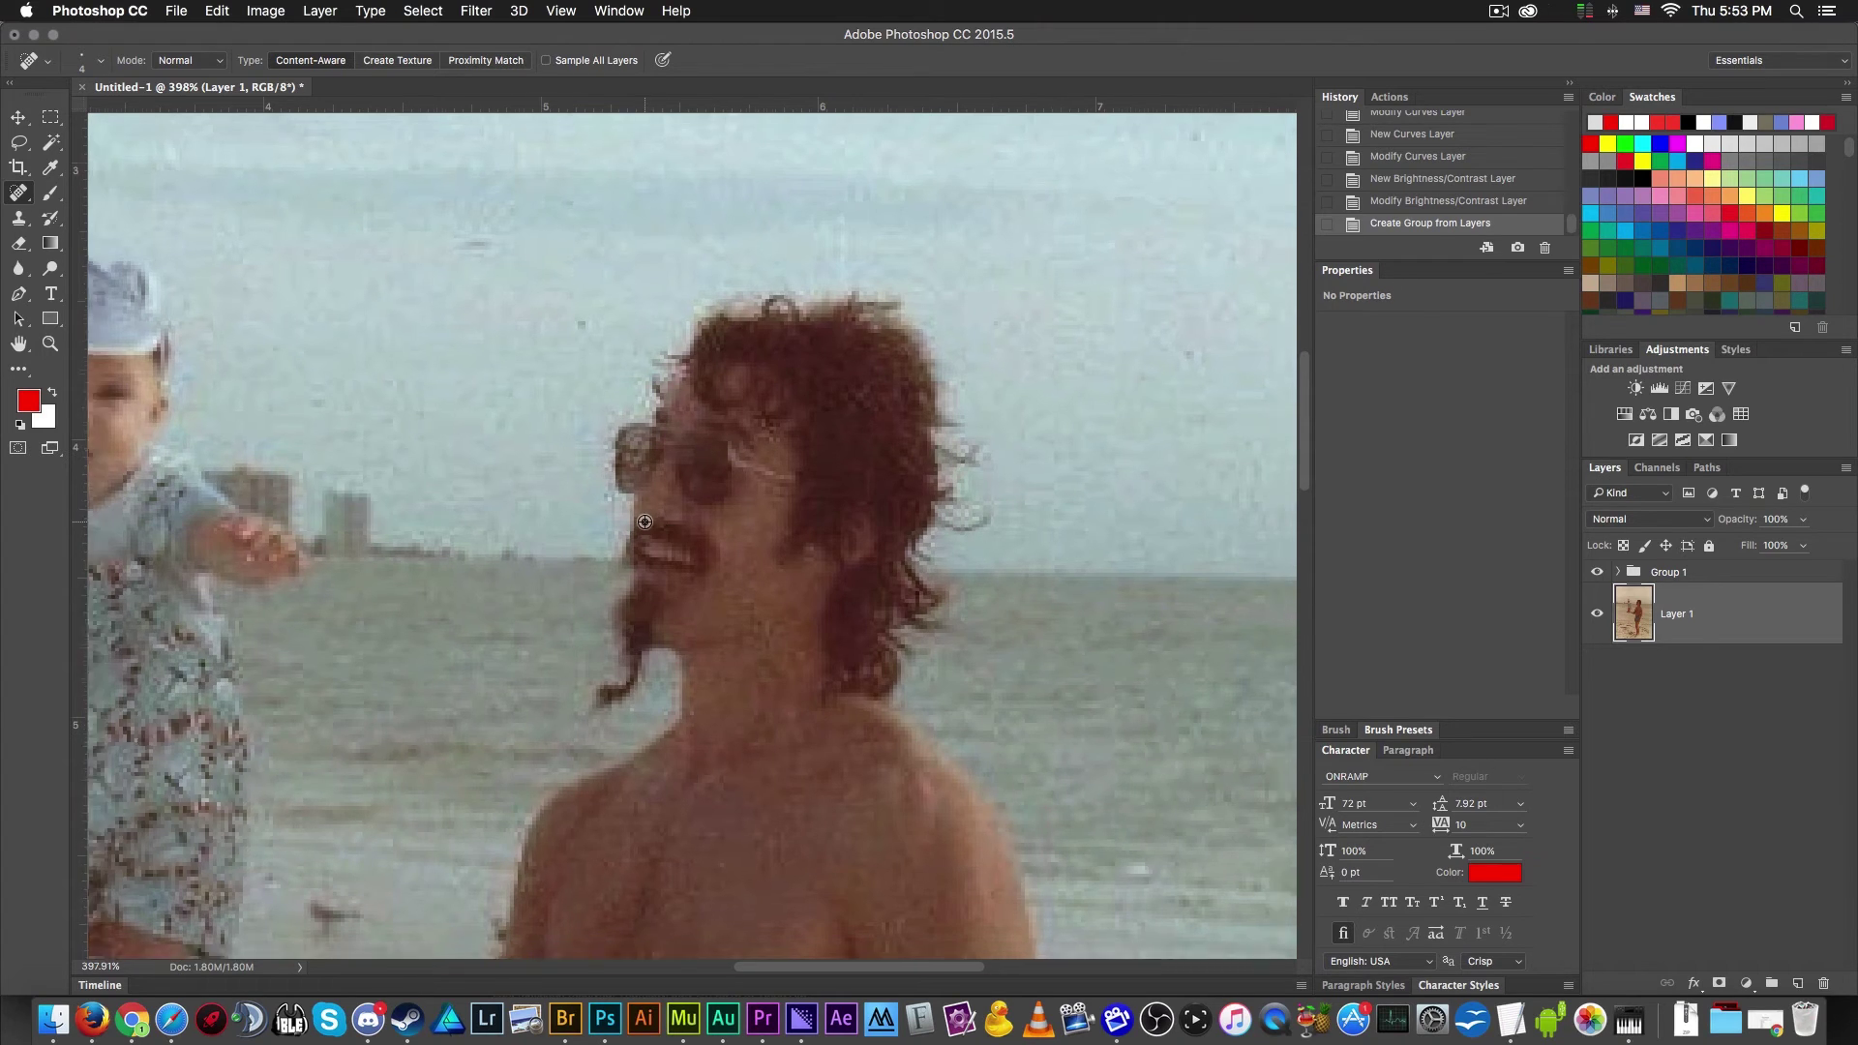
pyautogui.scroll(2, 641, 516)
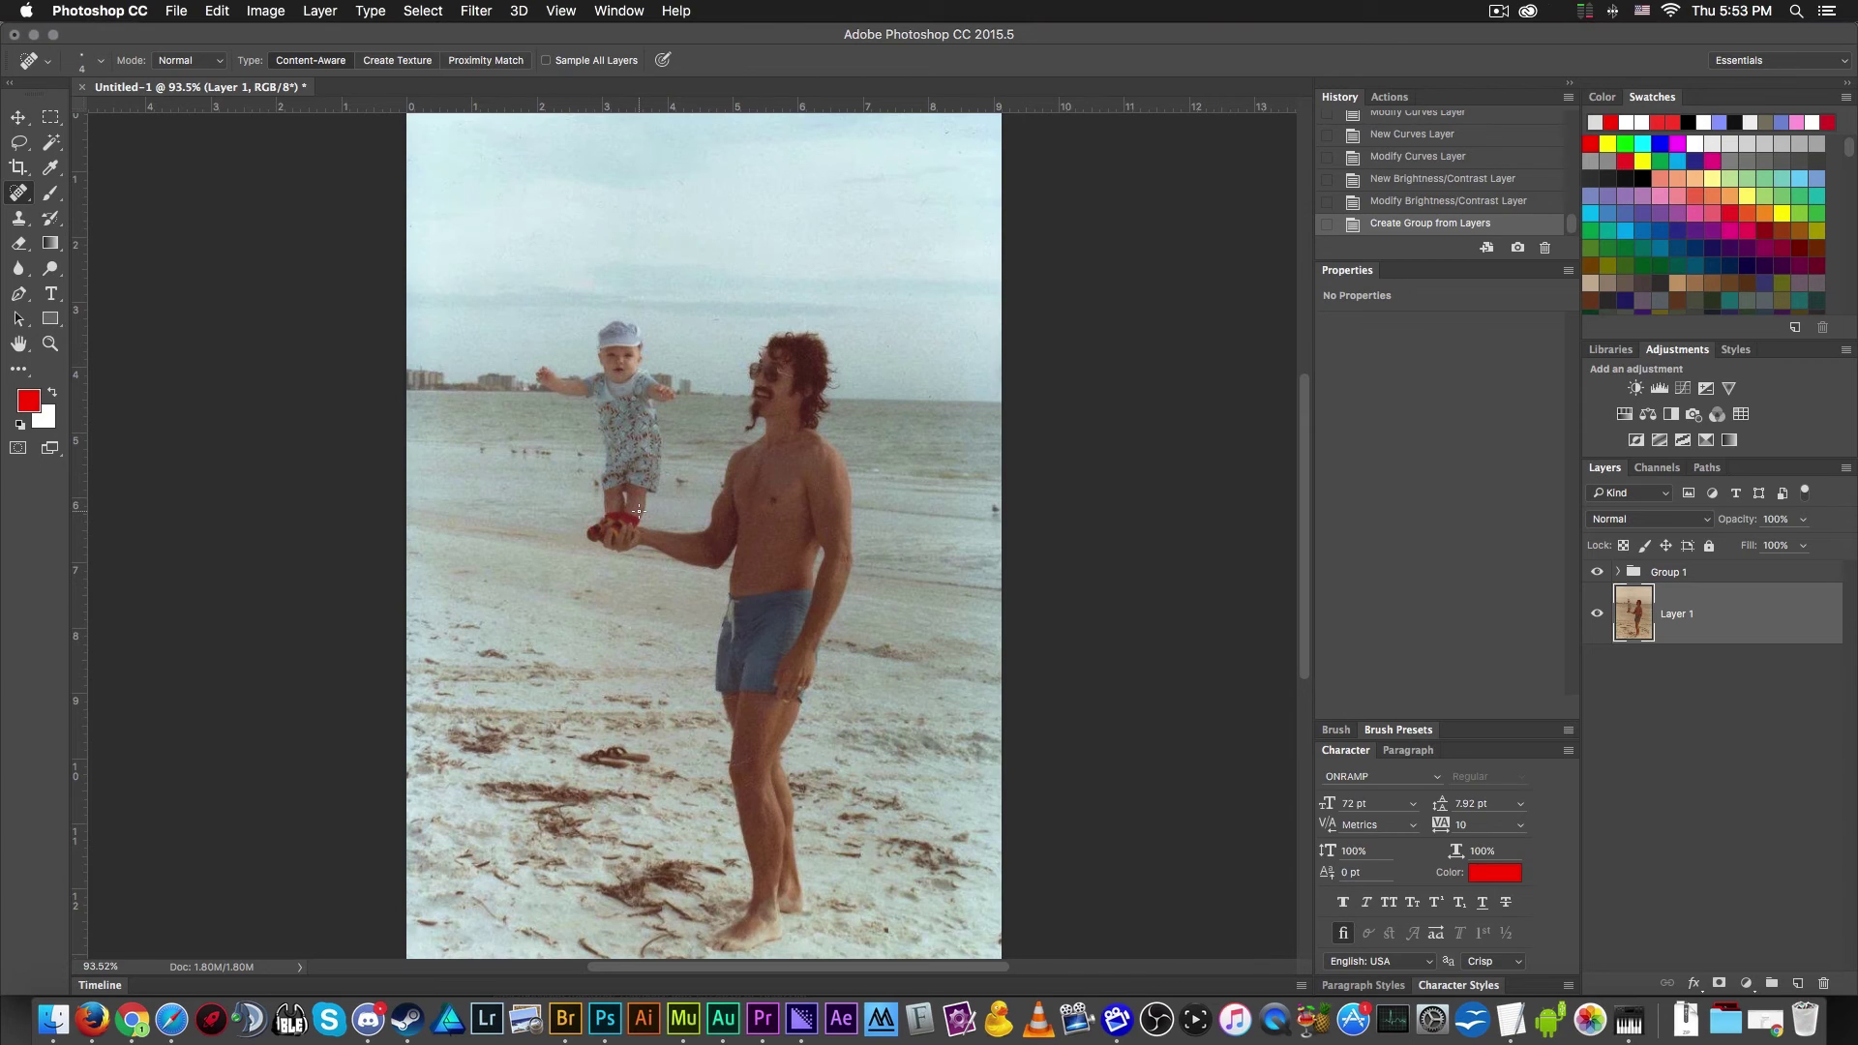
pyautogui.scroll(-1, 760, 443)
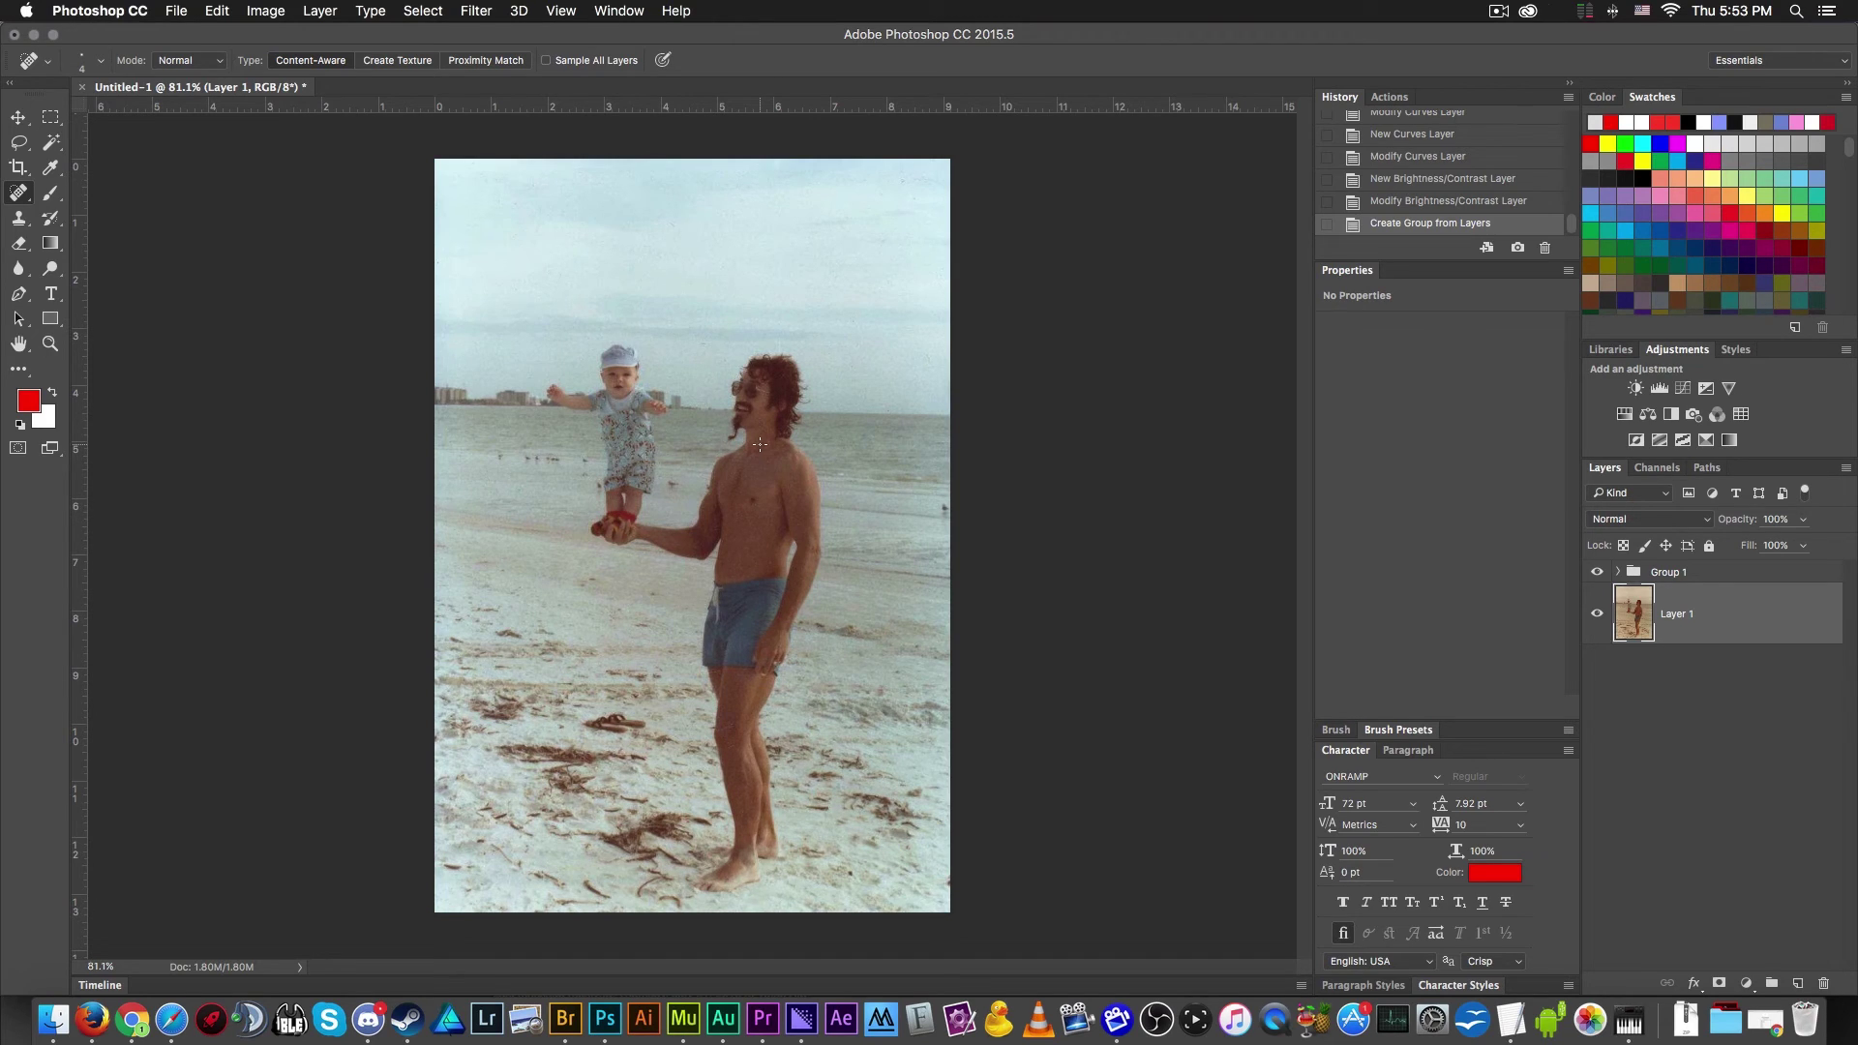
# - Rename Group 1 to 'Adjustment Layers'
pyautogui.click(1668, 572)
pyautogui.doubleClick(1667, 573)
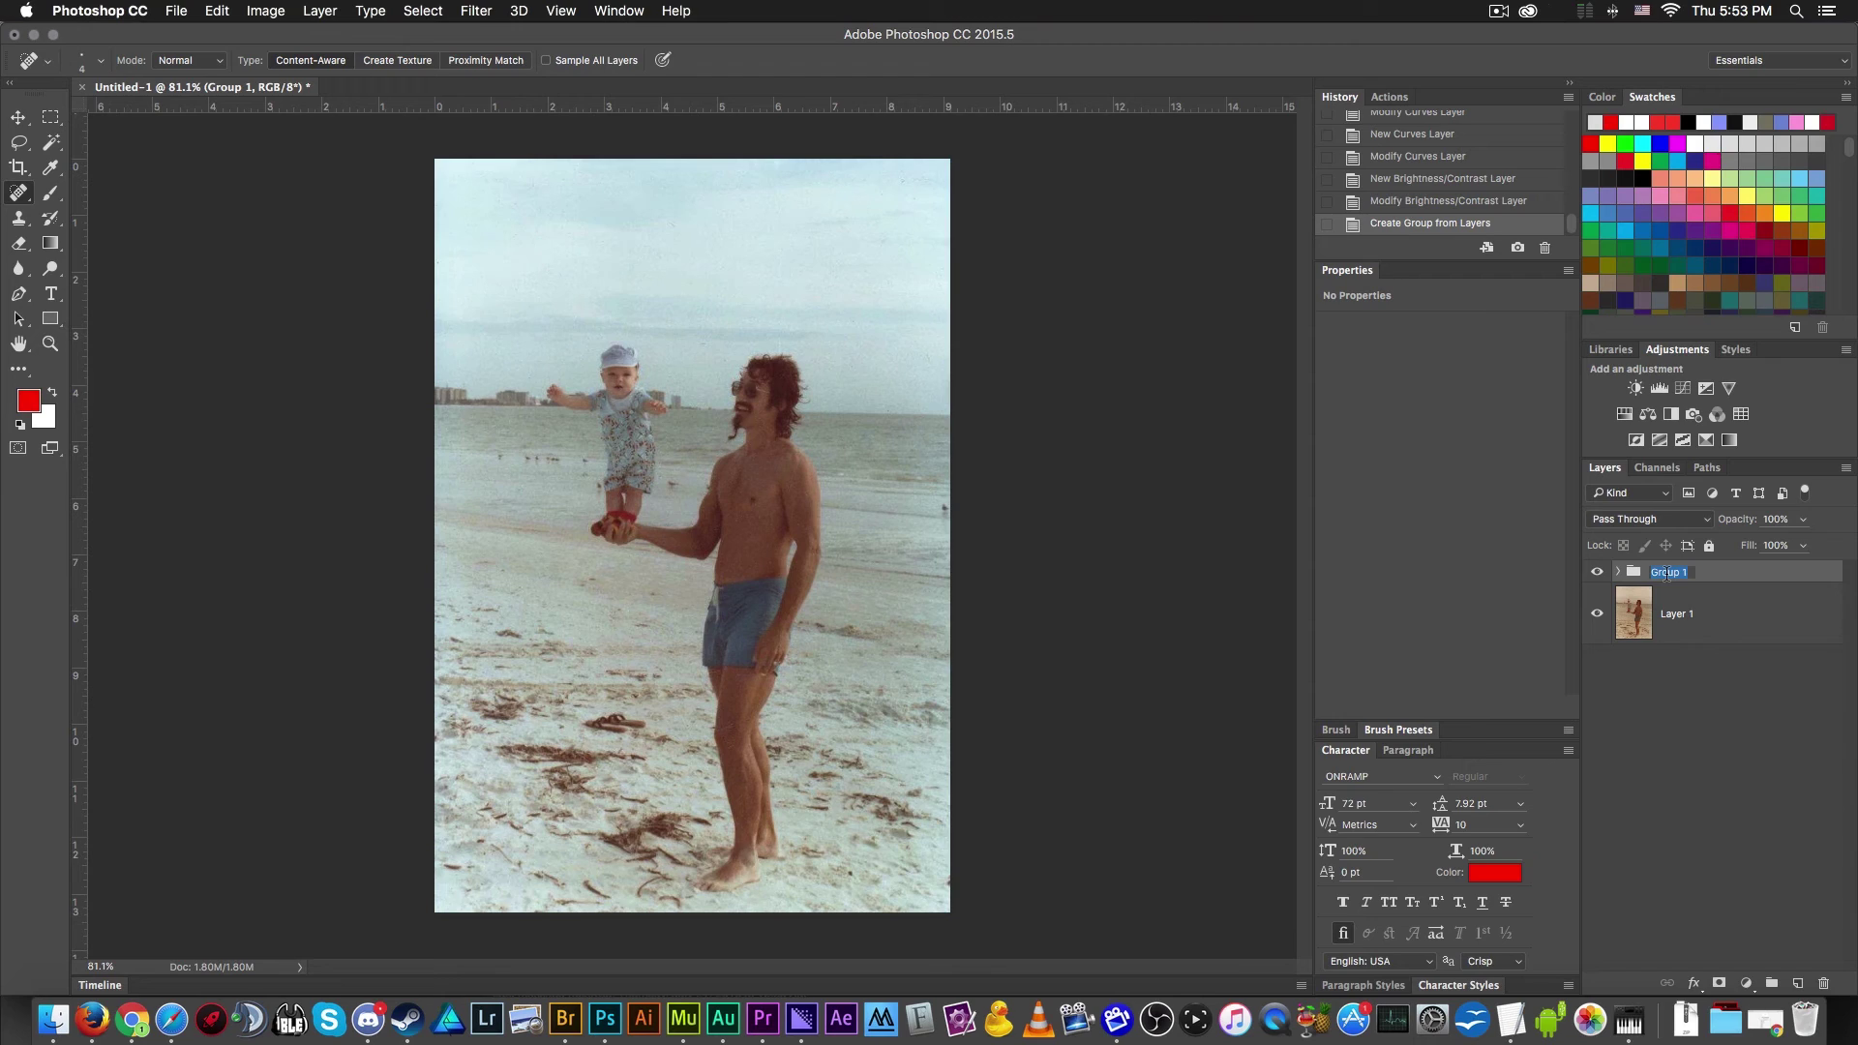
pyautogui.write('Adjustment Layers')
pyautogui.press('Return')
pyautogui.click(1696, 627)
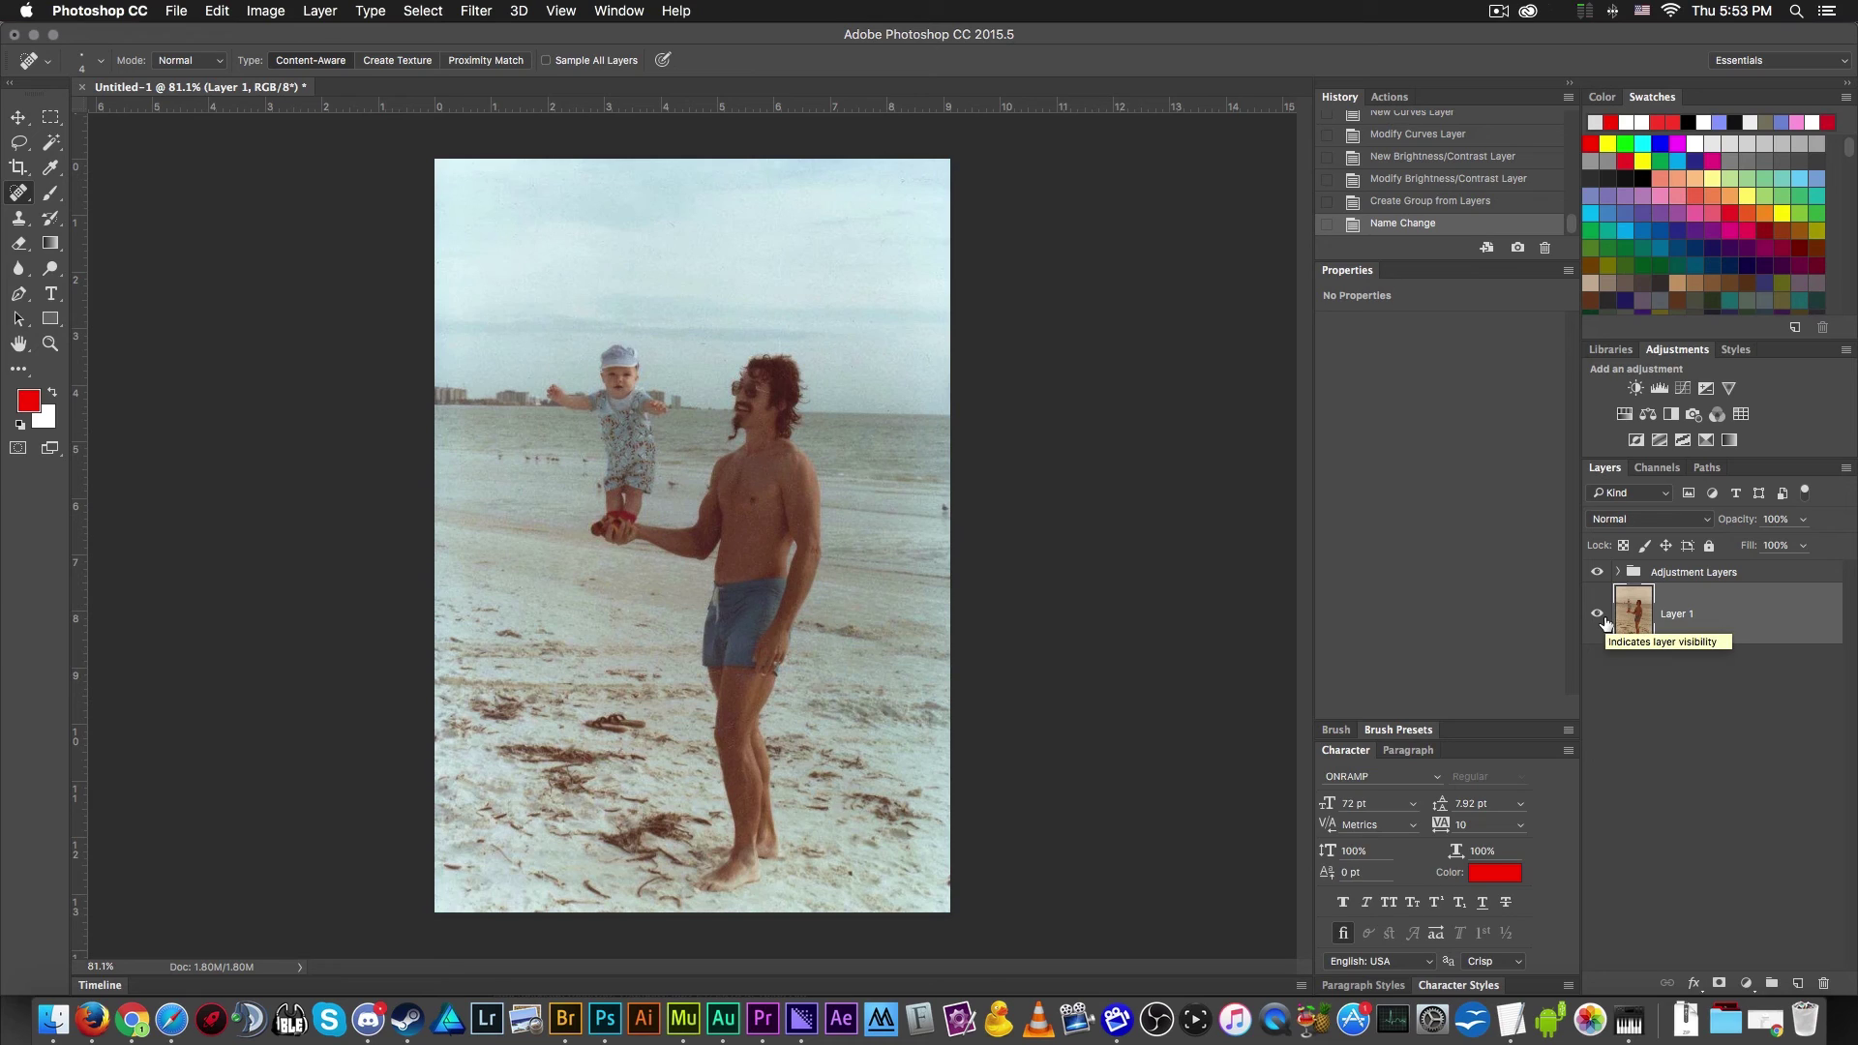
# - Expand the group and review the Color Balance 2 and Curves 2 settings
pyautogui.click(1621, 574)
pyautogui.scroll(-2, 1694, 754)
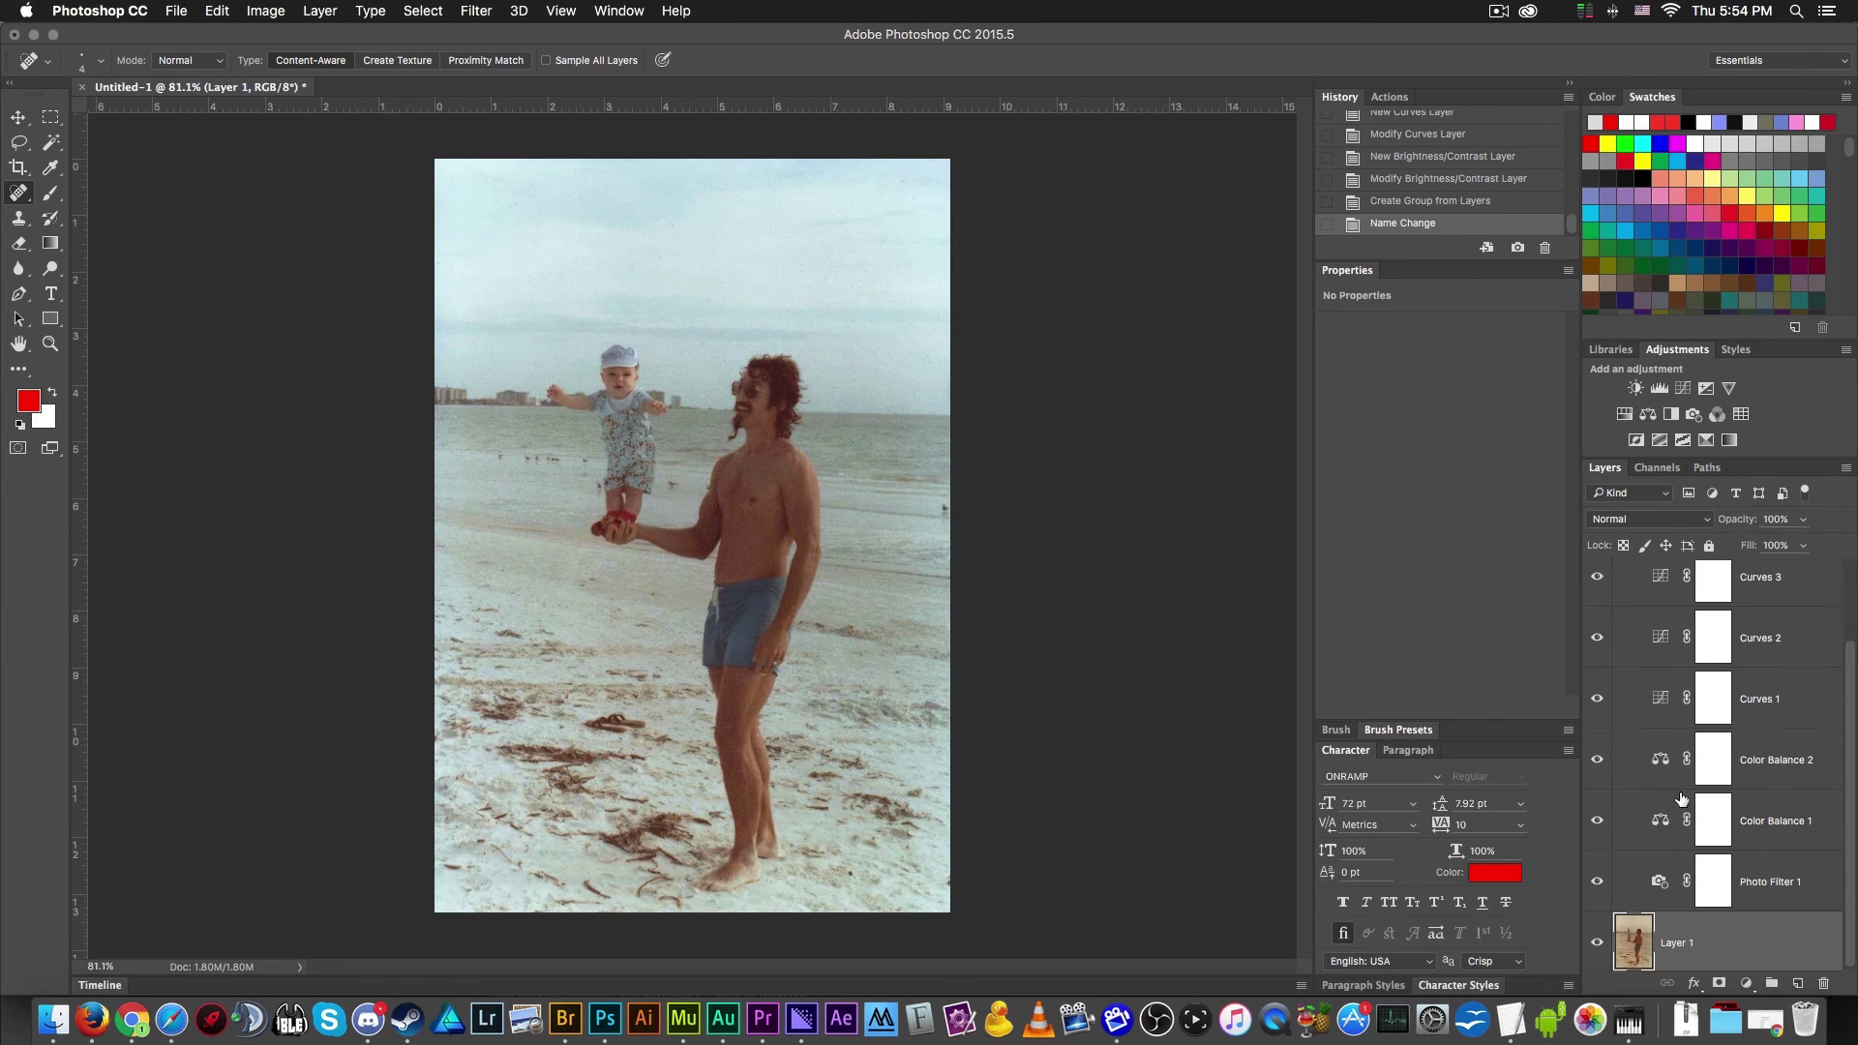
pyautogui.click(1713, 765)
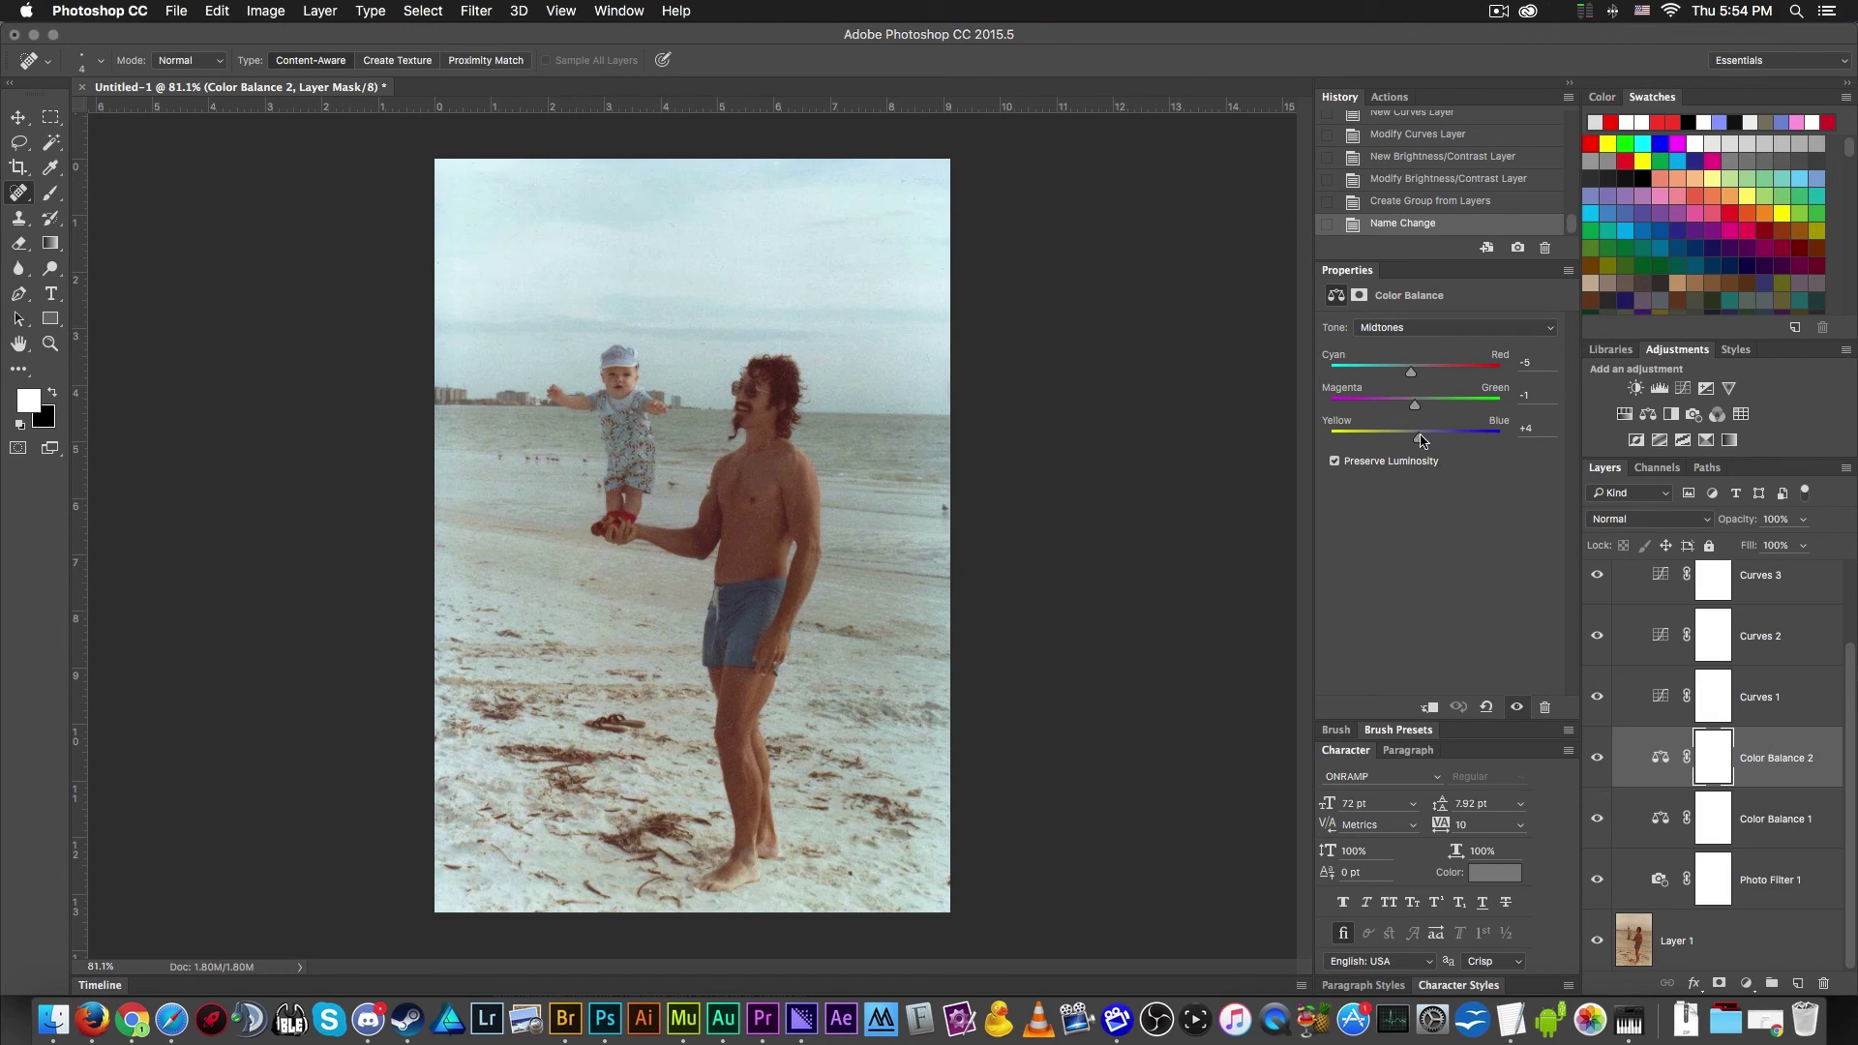
pyautogui.scroll(1, 1635, 668)
pyautogui.click(1642, 668)
pyautogui.scroll(4, 1637, 629)
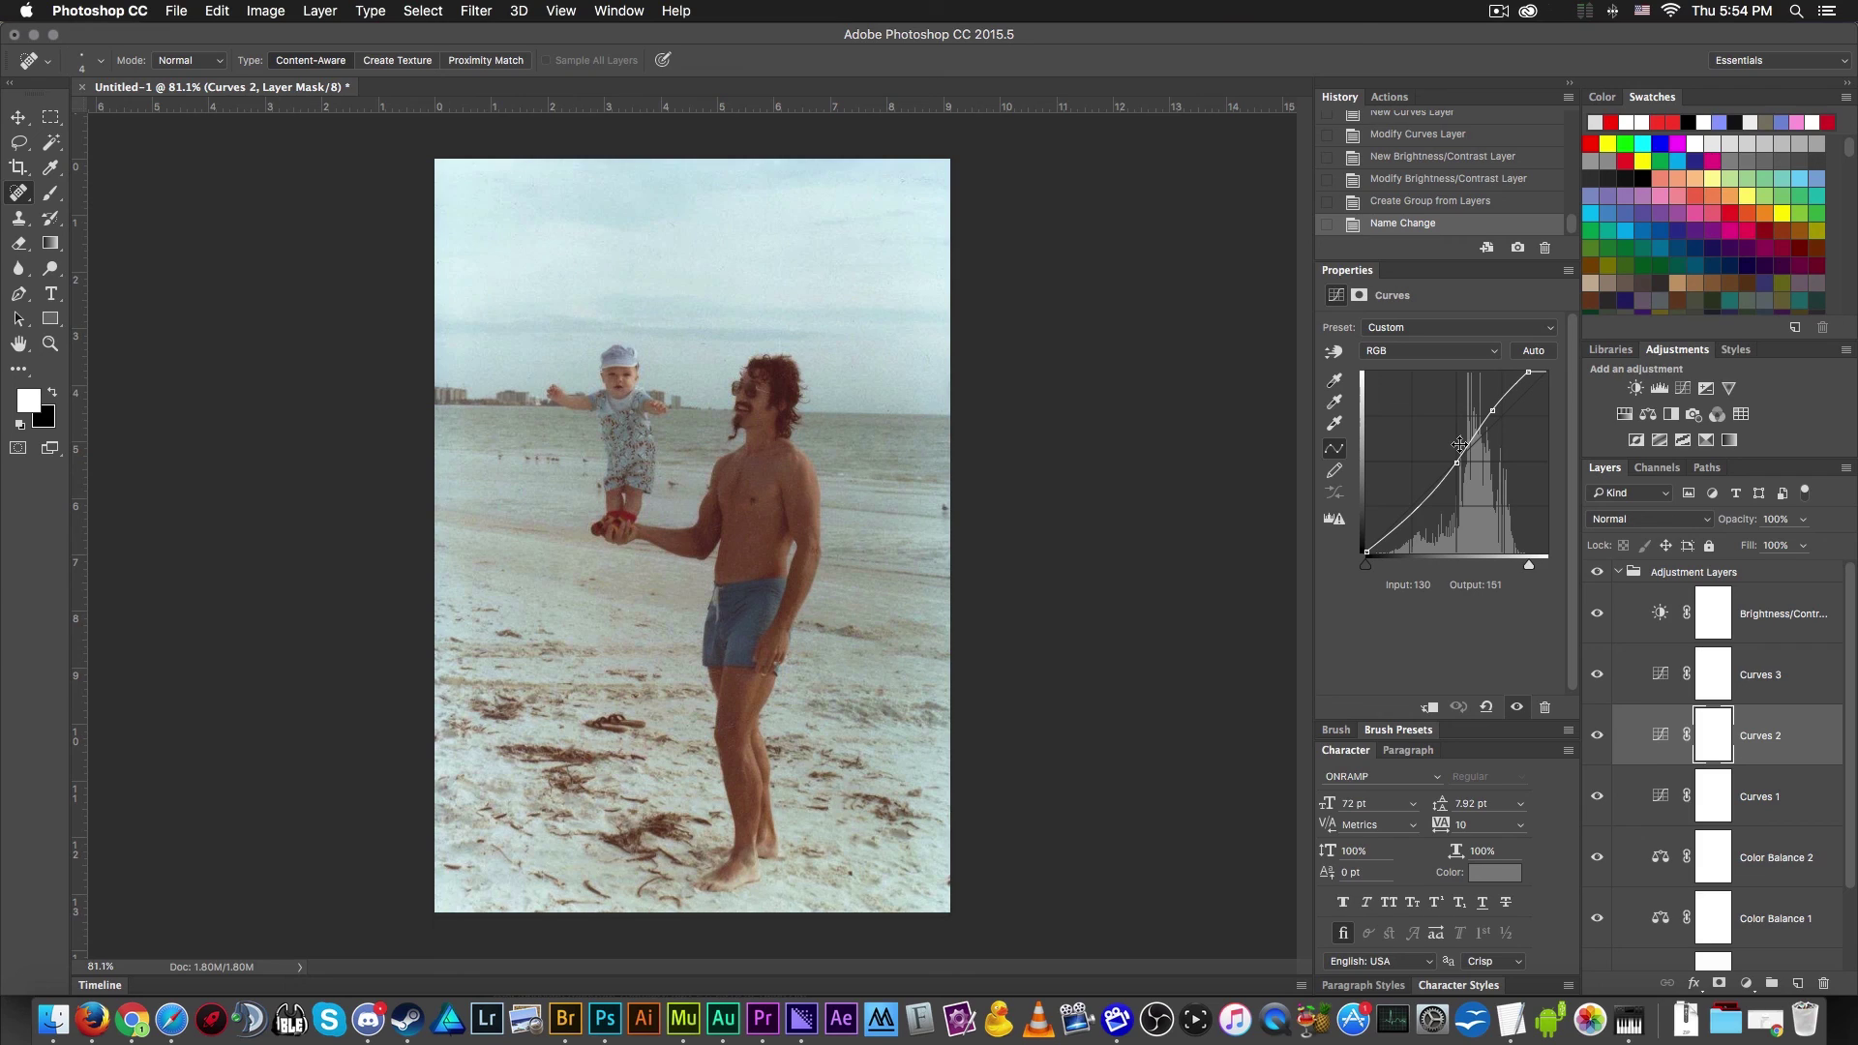
# - Collapse the Adjustment Layers group and select Layer 1
pyautogui.click(1619, 573)
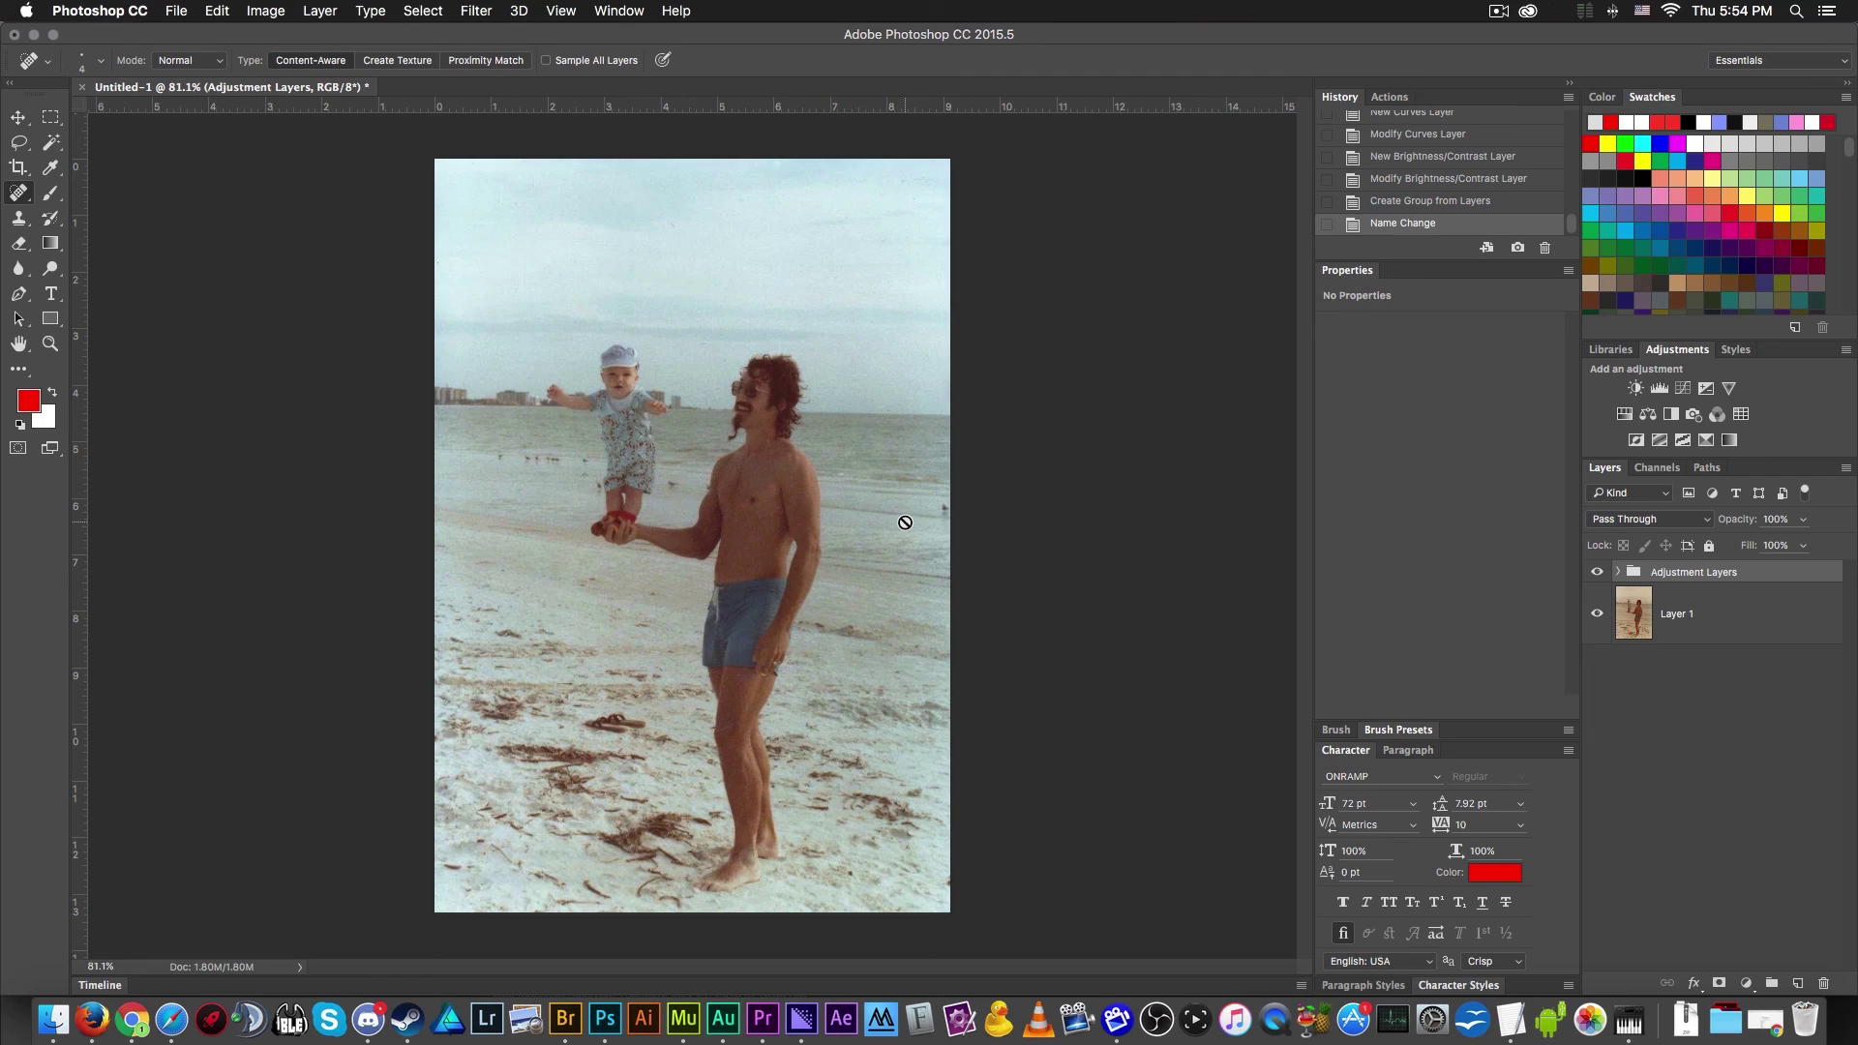
pyautogui.click(1763, 627)
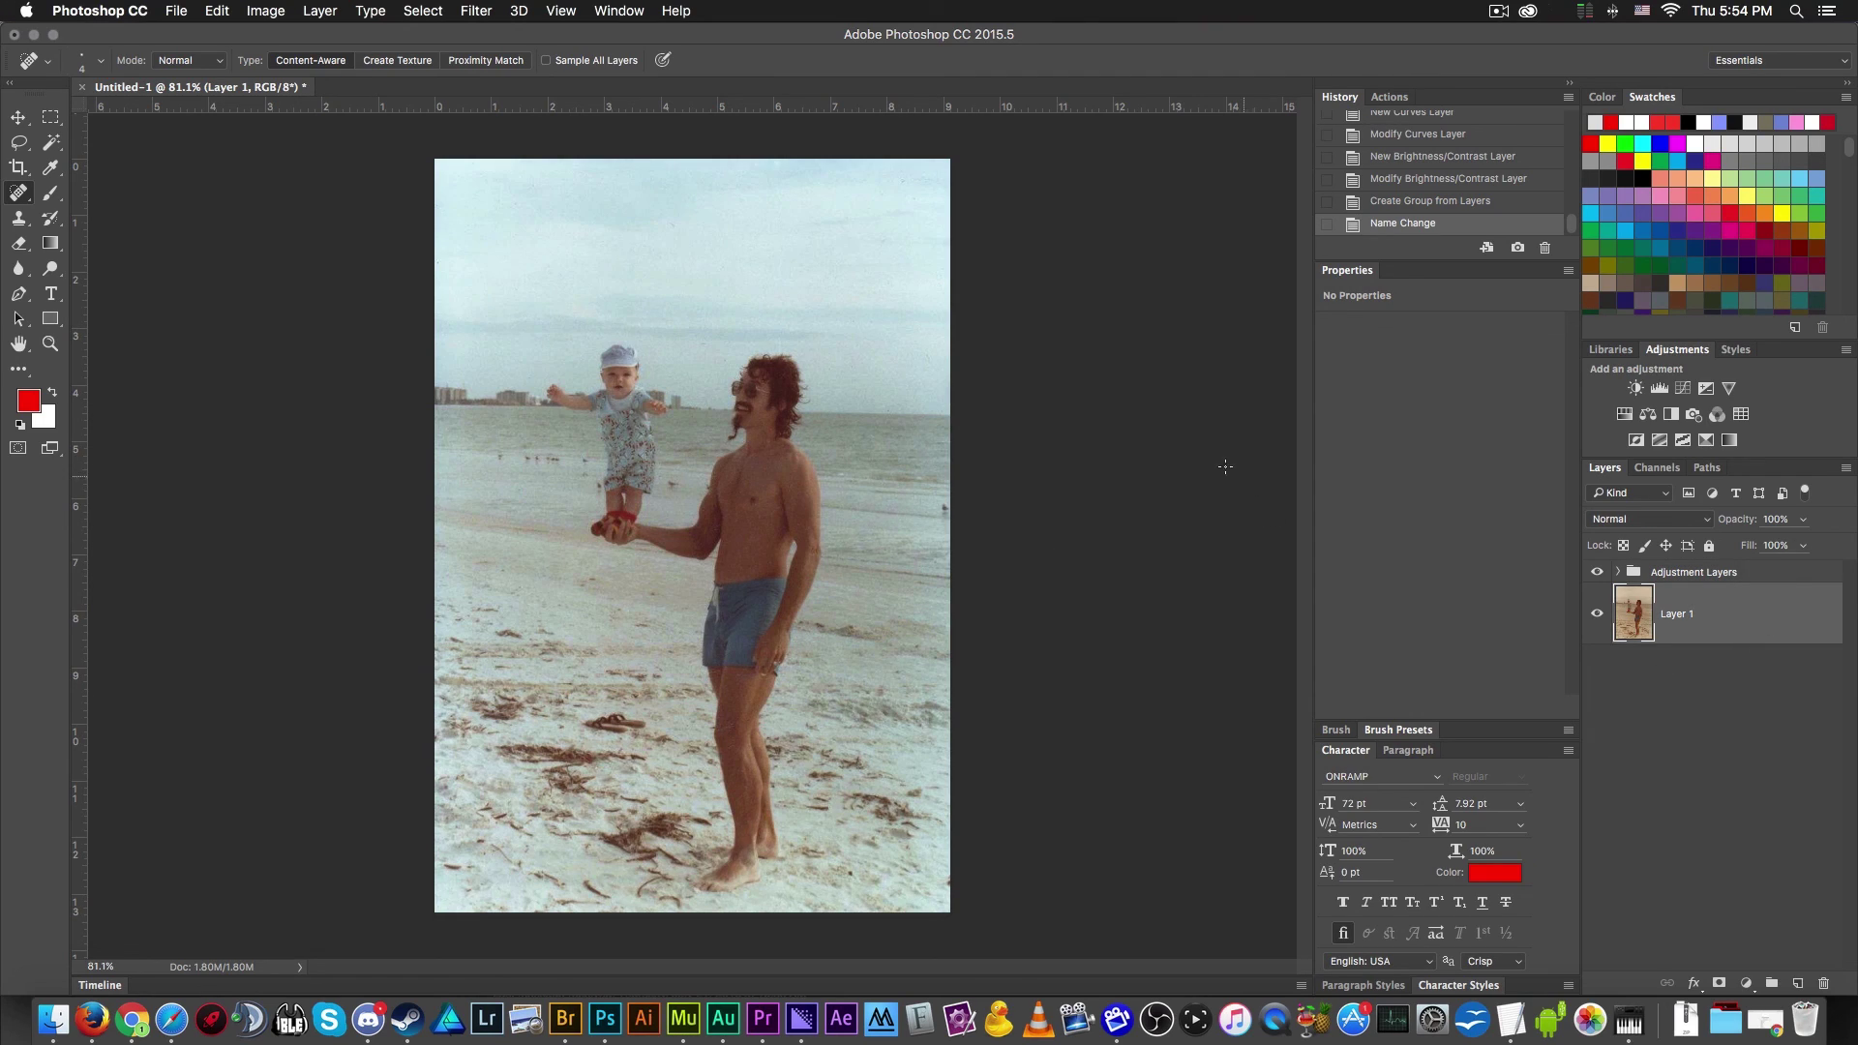